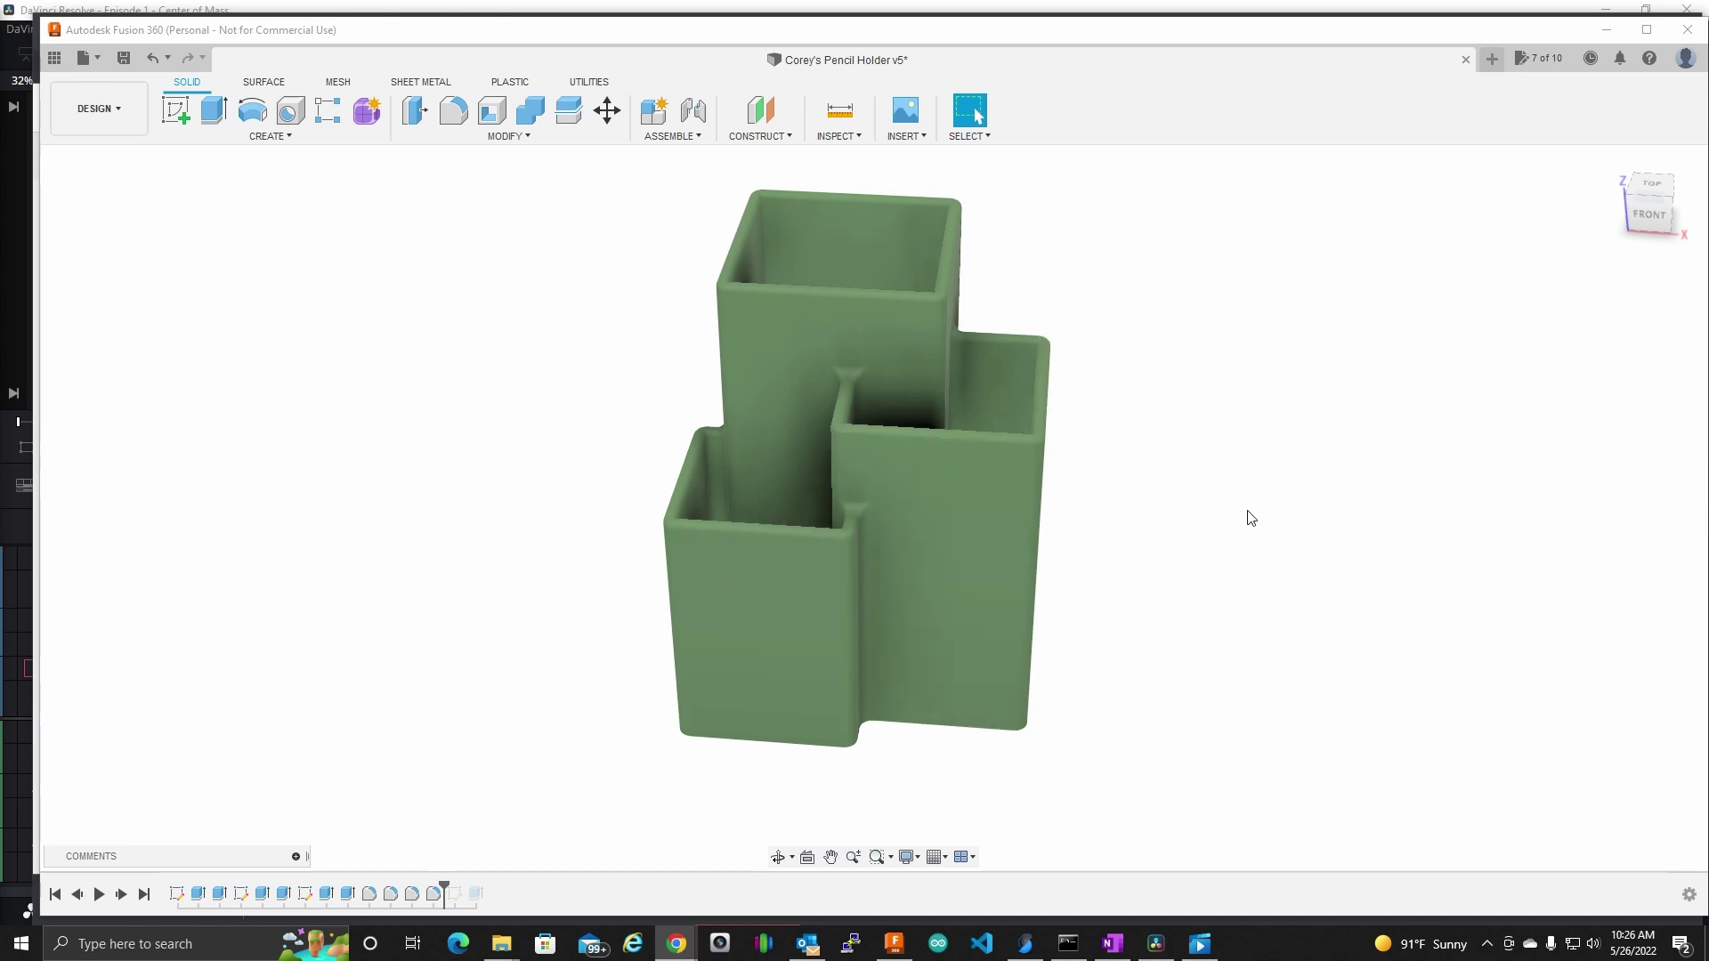
- Look up the Voronoi Sketch Generator store page and its search results in the browser
mouse_move(1251, 518)
middle_mouse_down("shift")
mouse_move(1274, 481)
mouse_move(1274, 499)
mouse_move(1252, 492)
middle_mouse_up("shift")
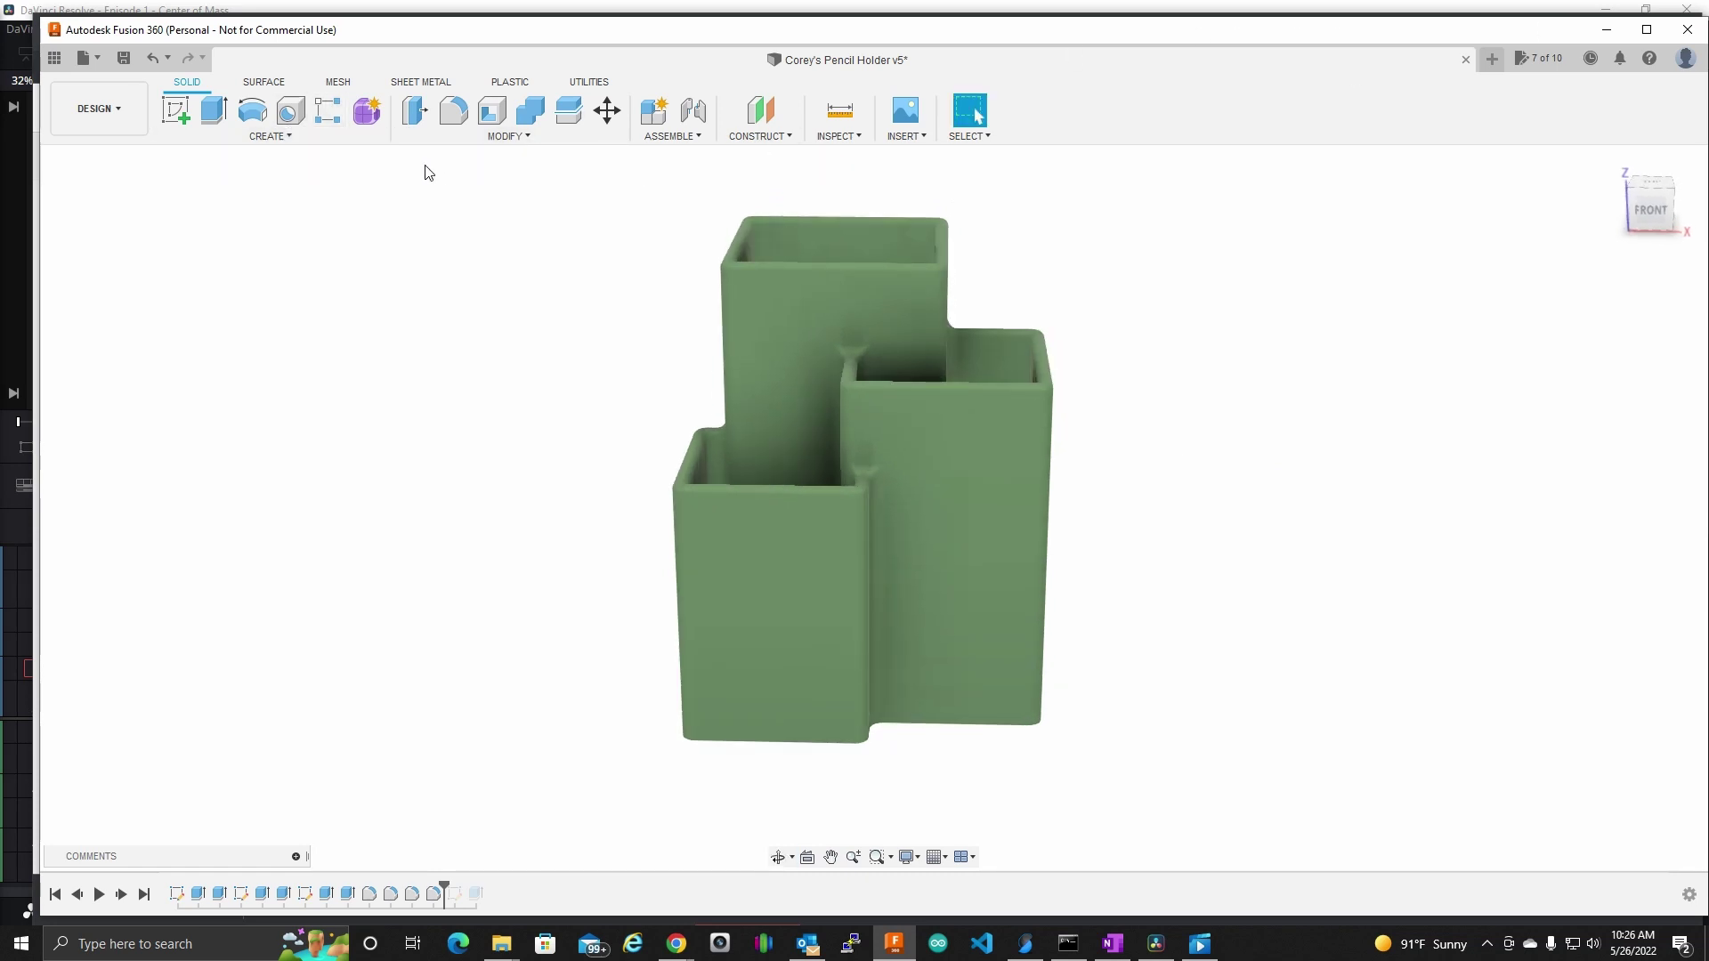
left_click(292, 138)
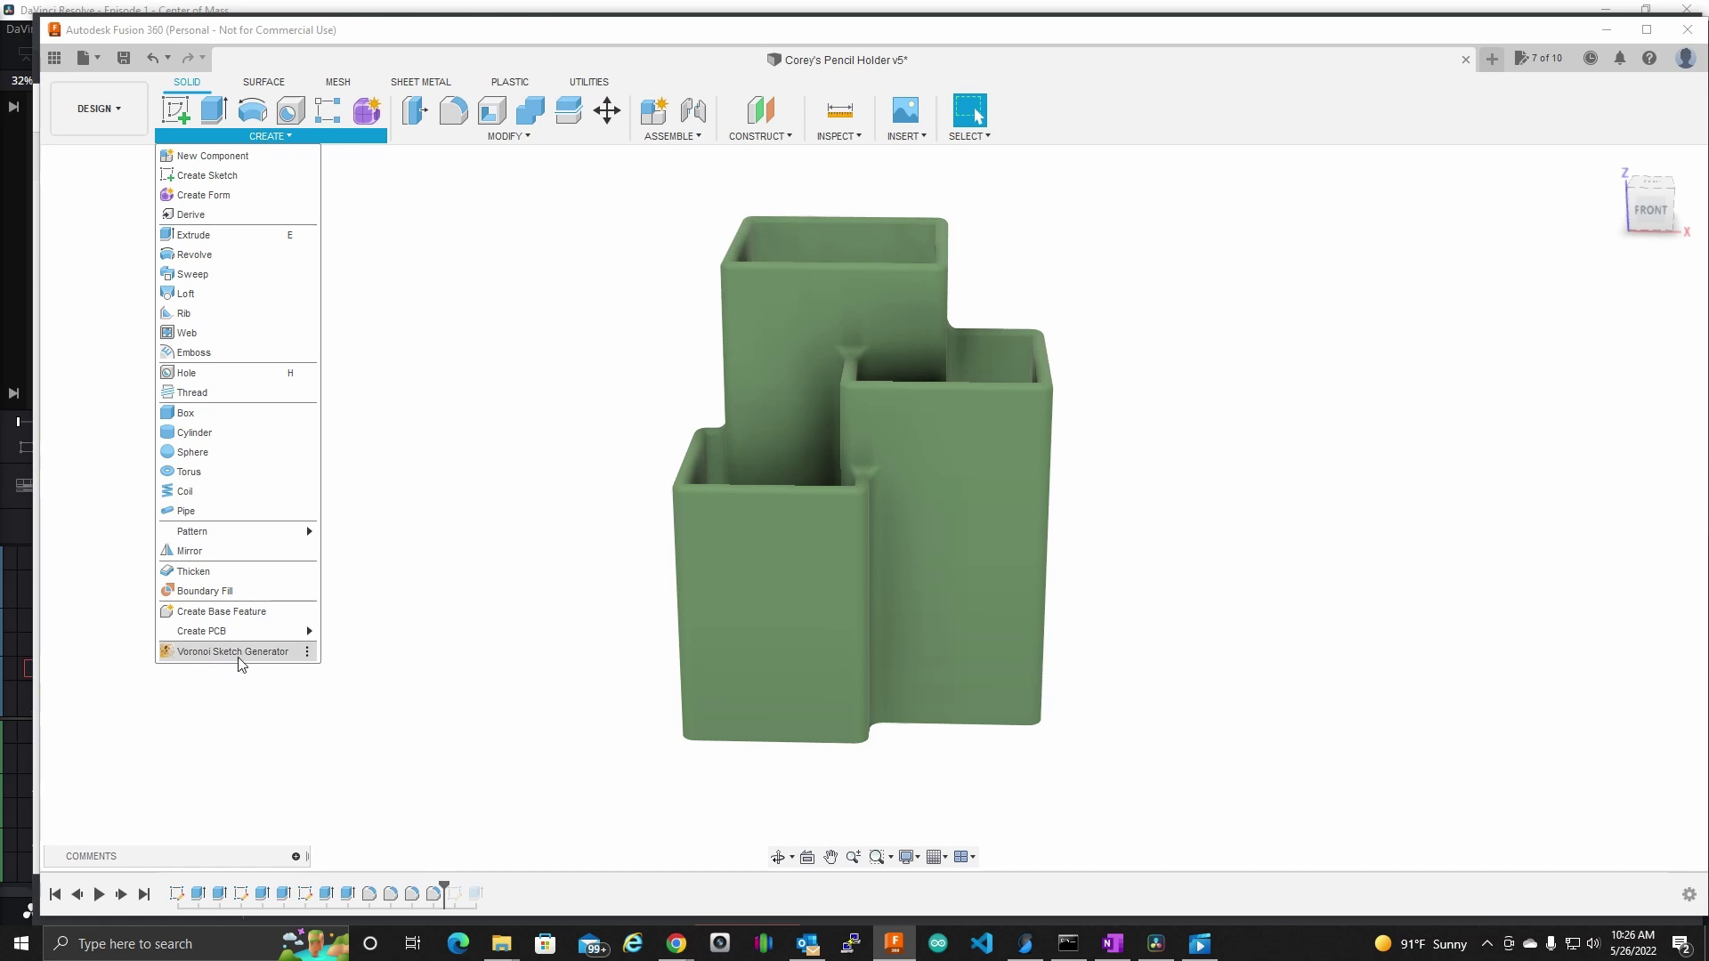
mouse_move(677, 944)
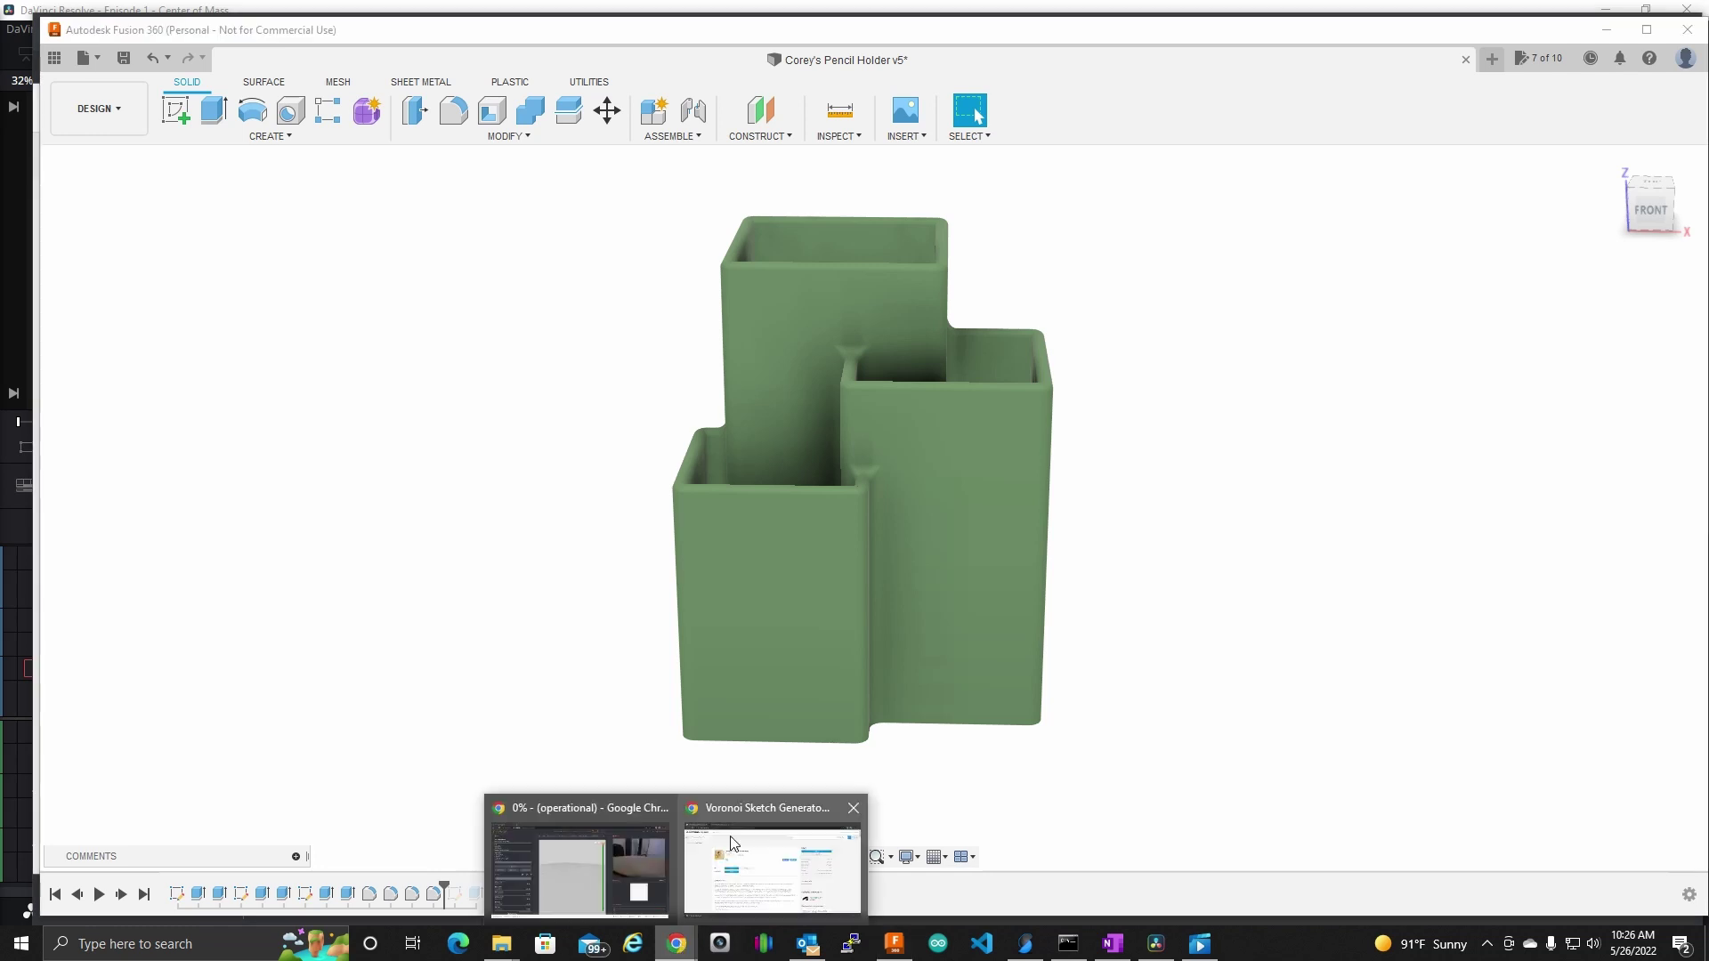
left_click(775, 883)
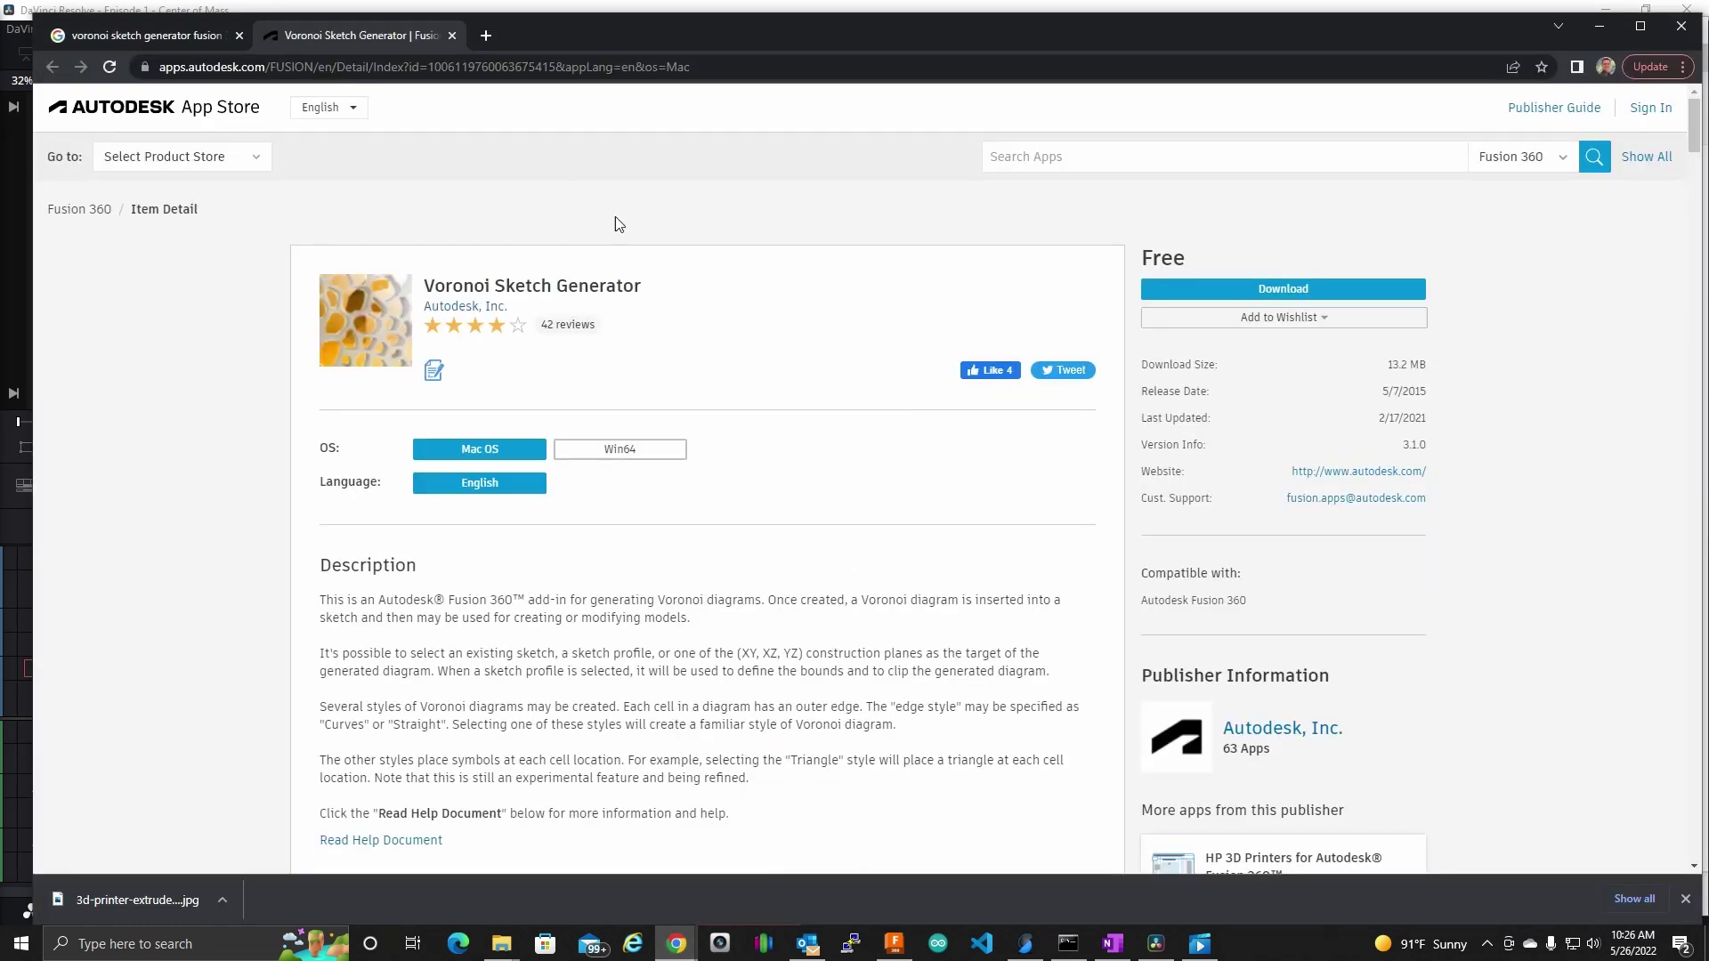
left_click(184, 40)
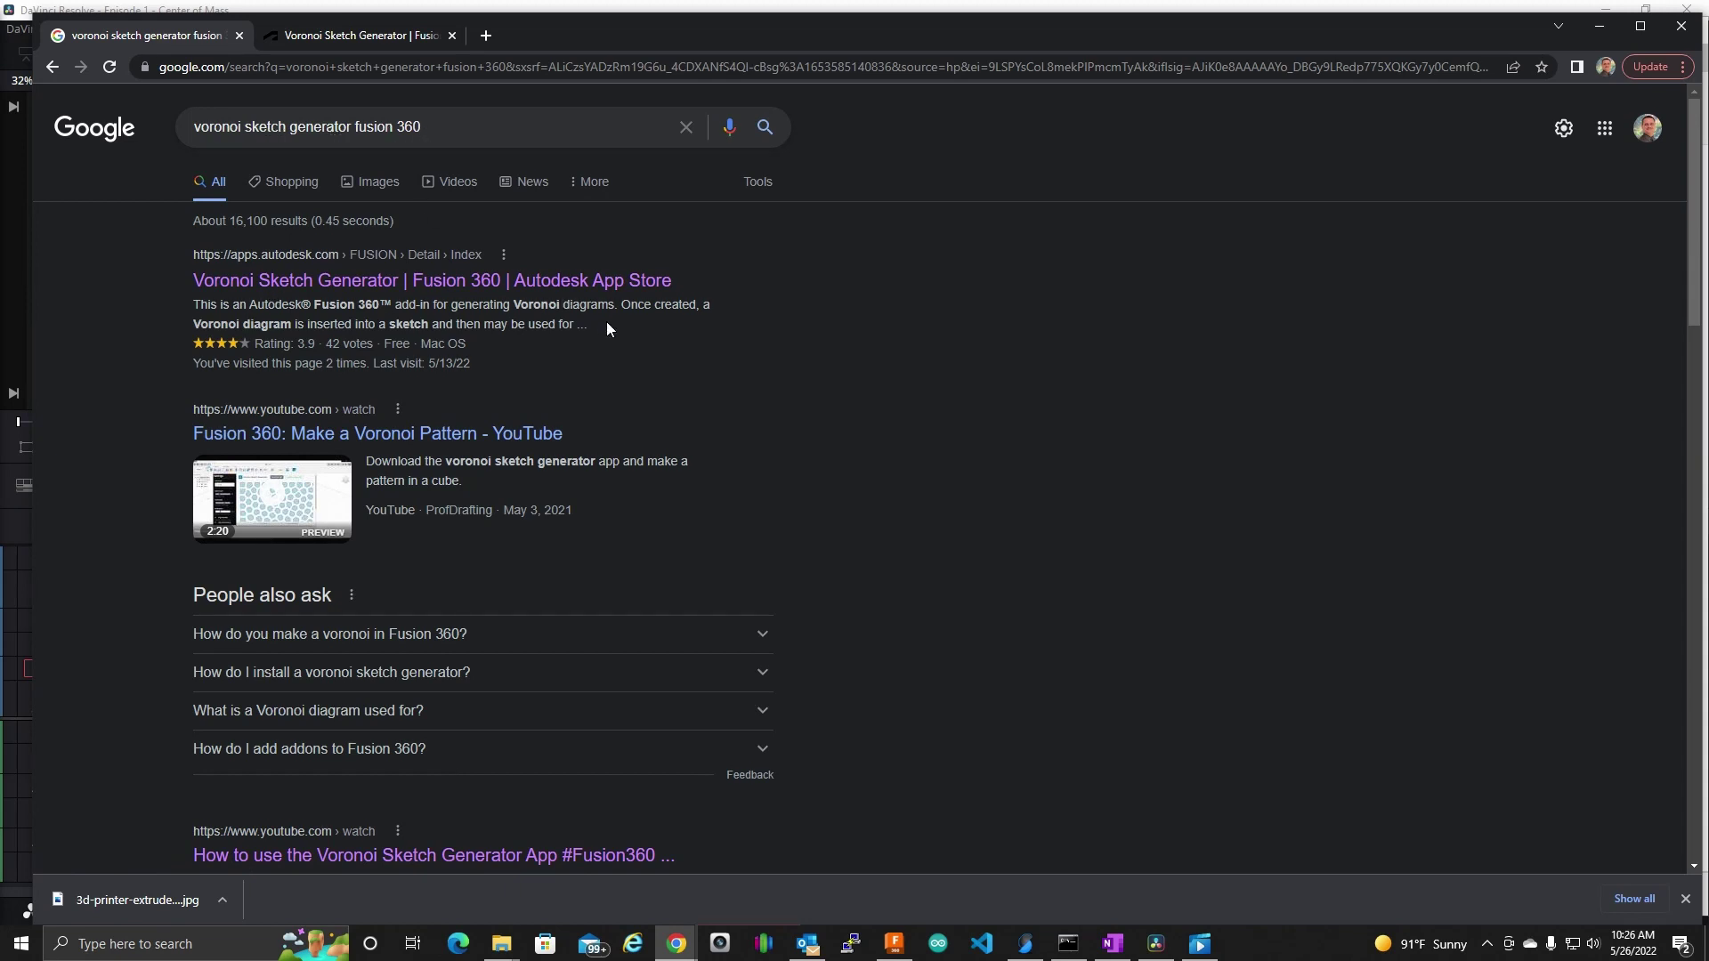
left_click(422, 34)
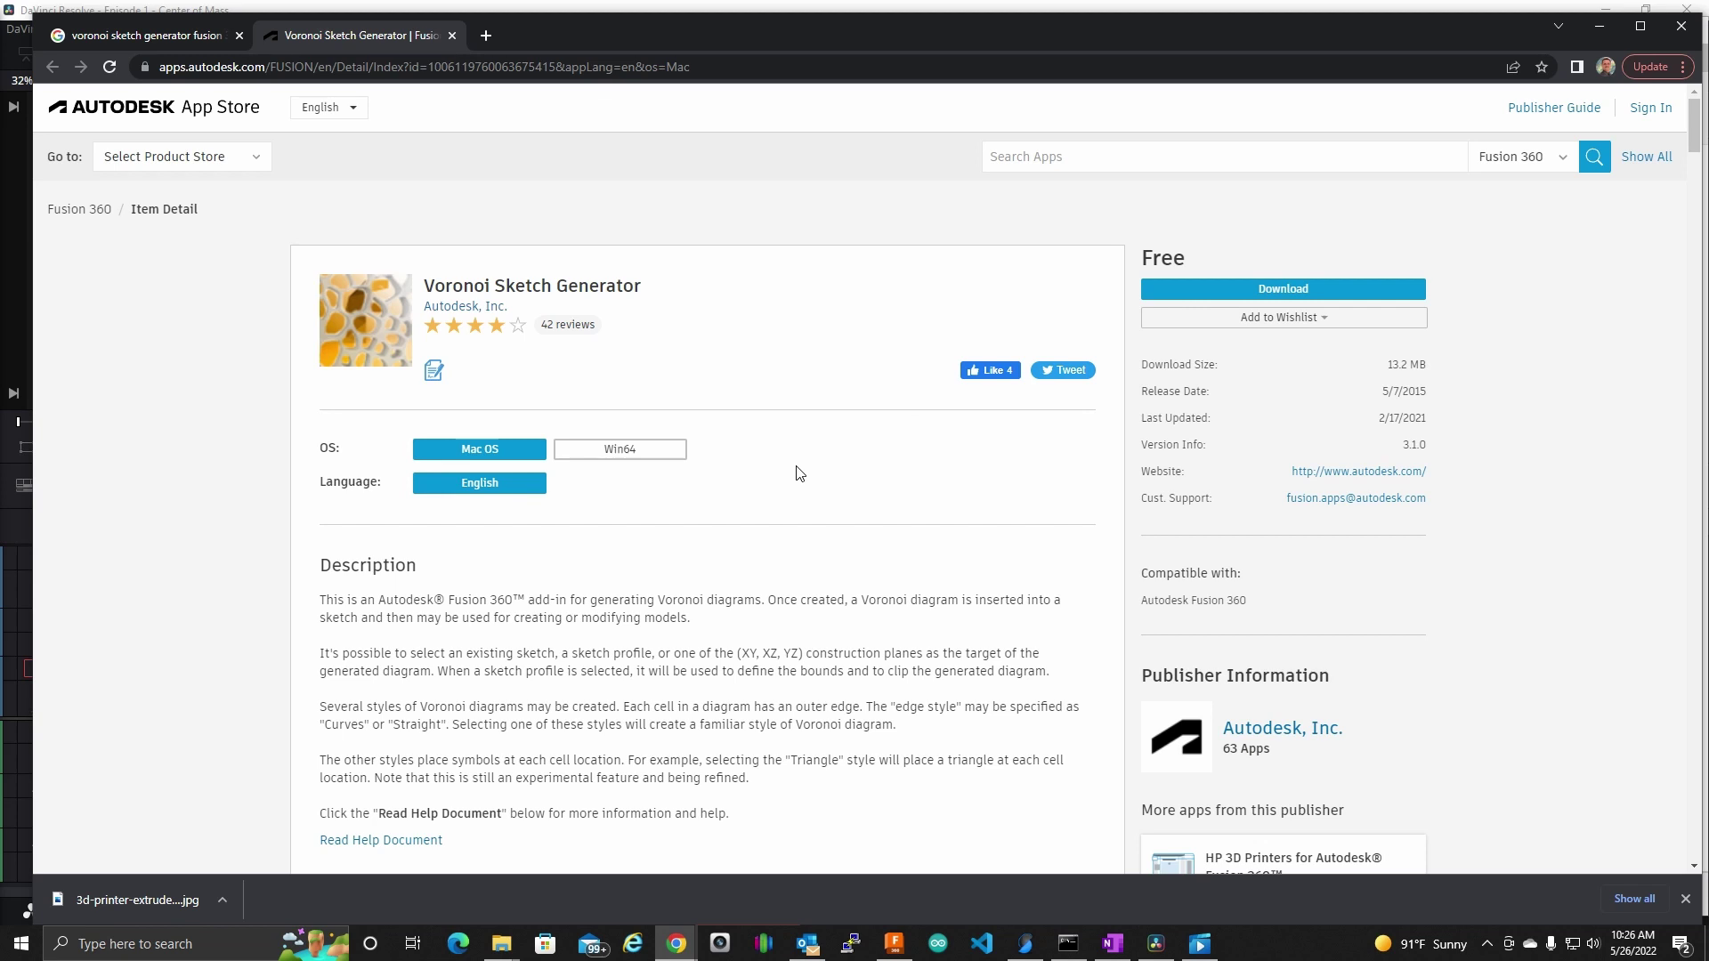
left_click(1600, 26)
- Revisit the Voronoi Sketch Generator store page, then hide the browser again
left_click(344, 136)
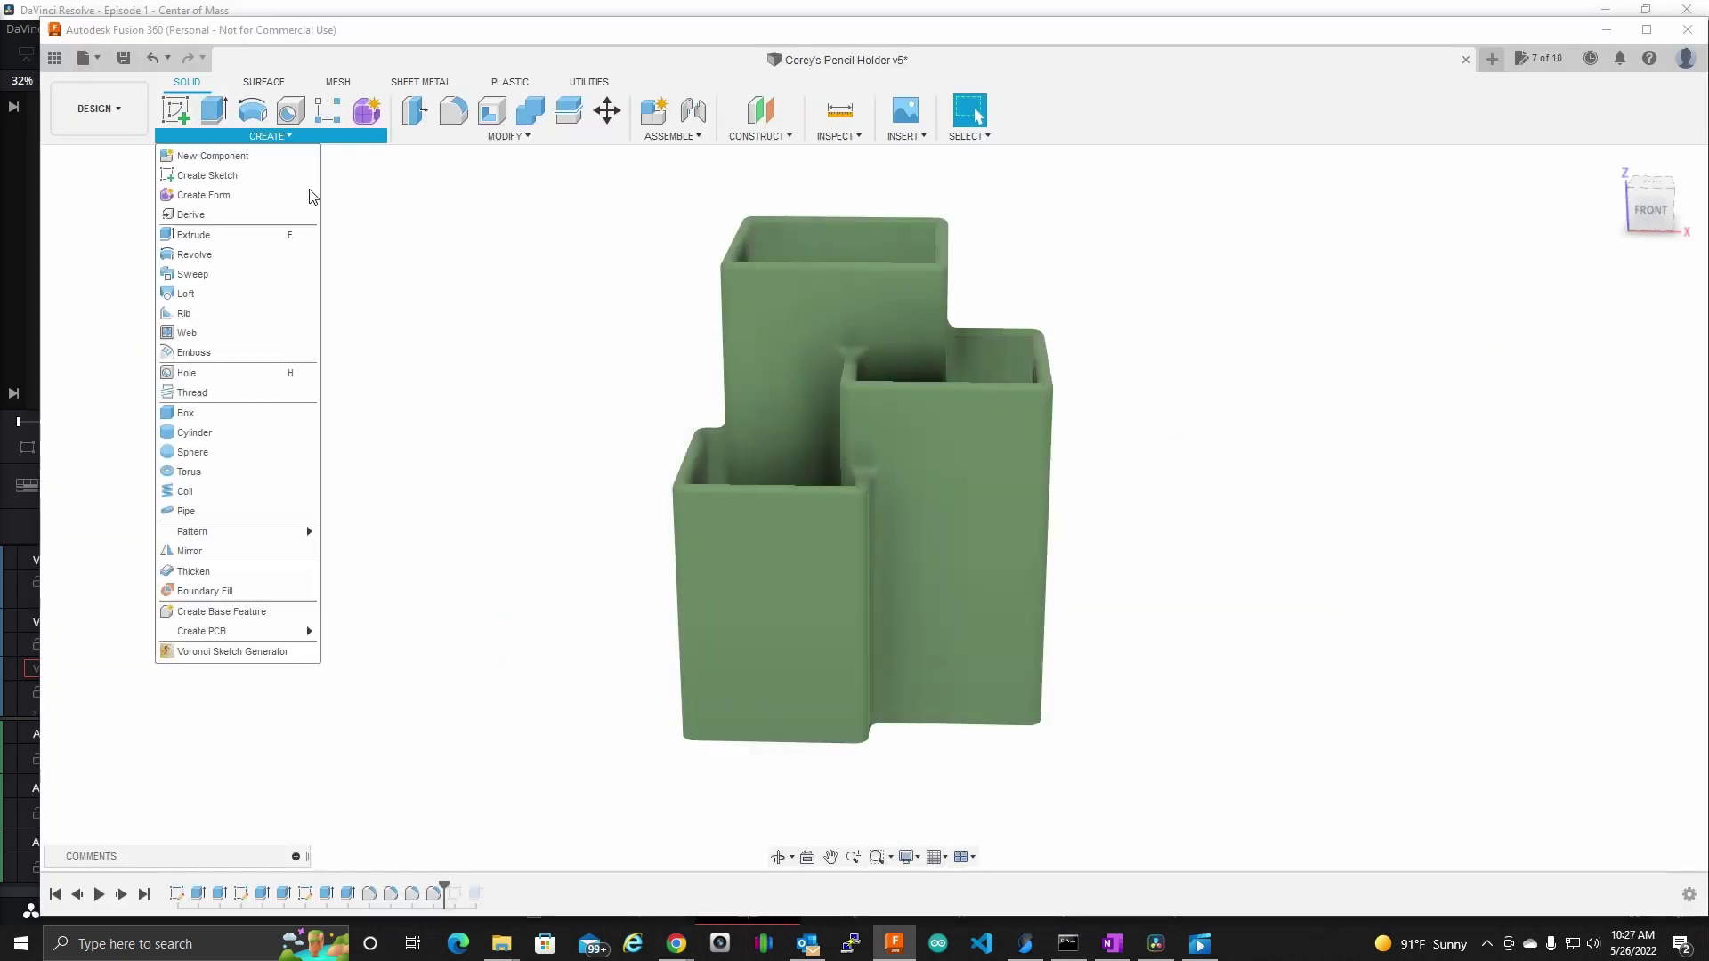
left_click(1195, 431)
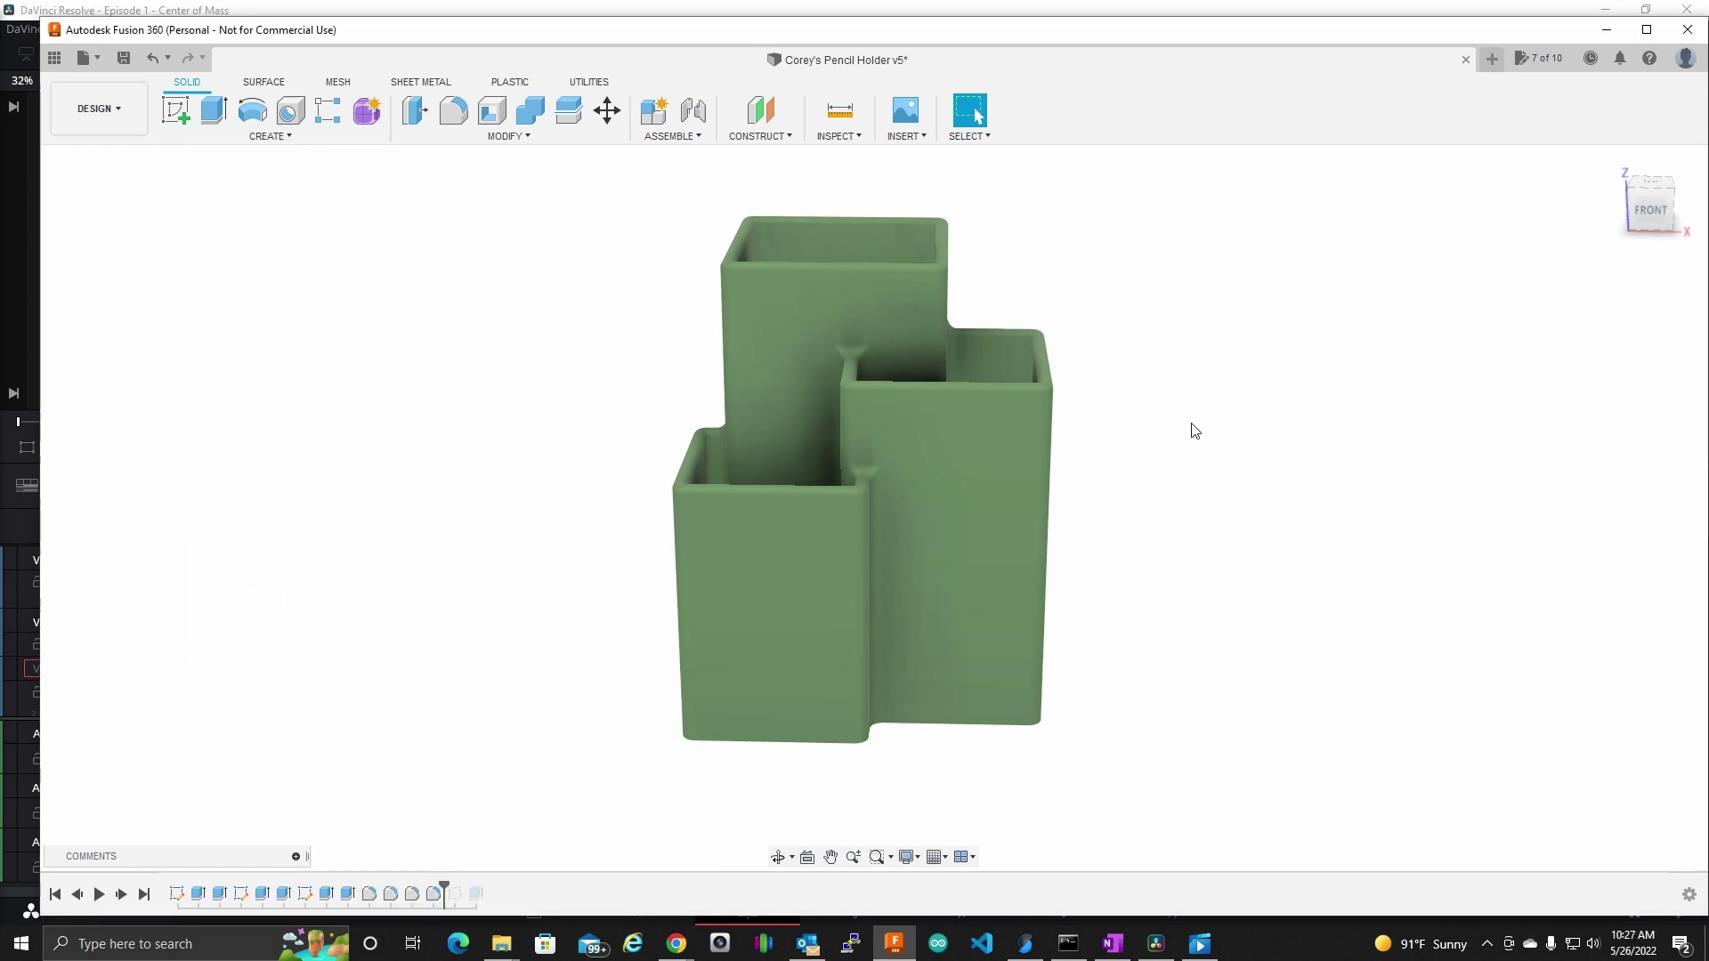
mouse_move(1067, 520)
middle_mouse_down("shift")
mouse_move(1133, 530)
mouse_move(1118, 530)
middle_mouse_up("shift")
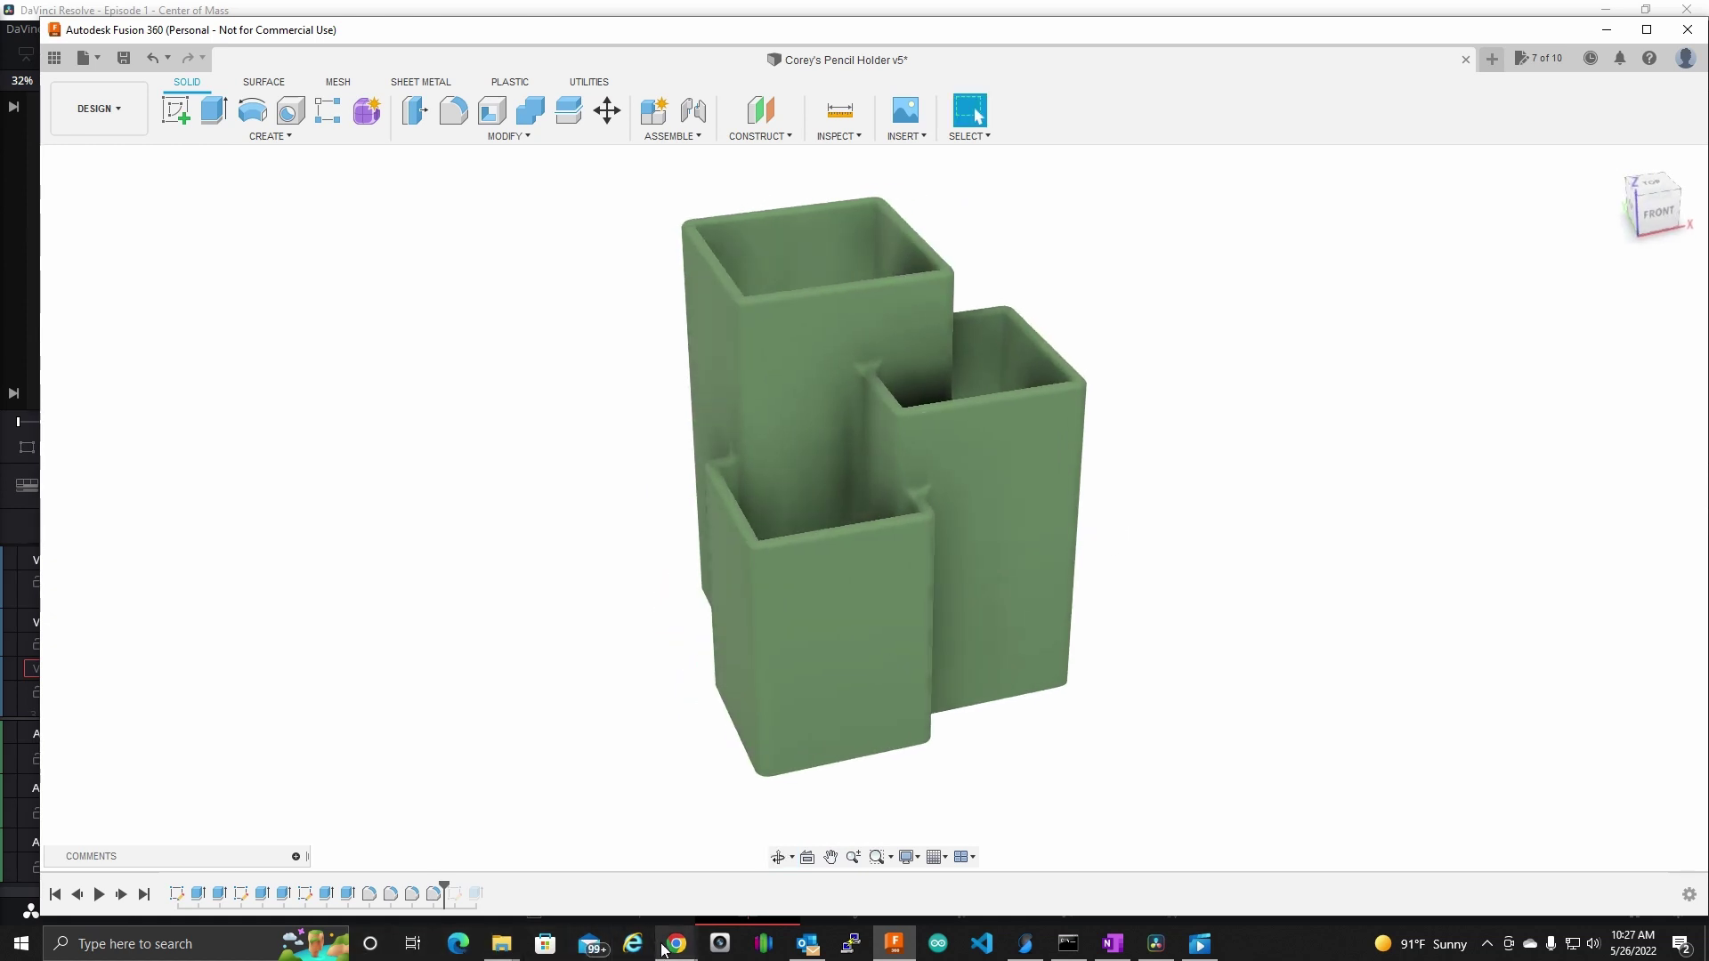
mouse_move(677, 943)
left_click(739, 885)
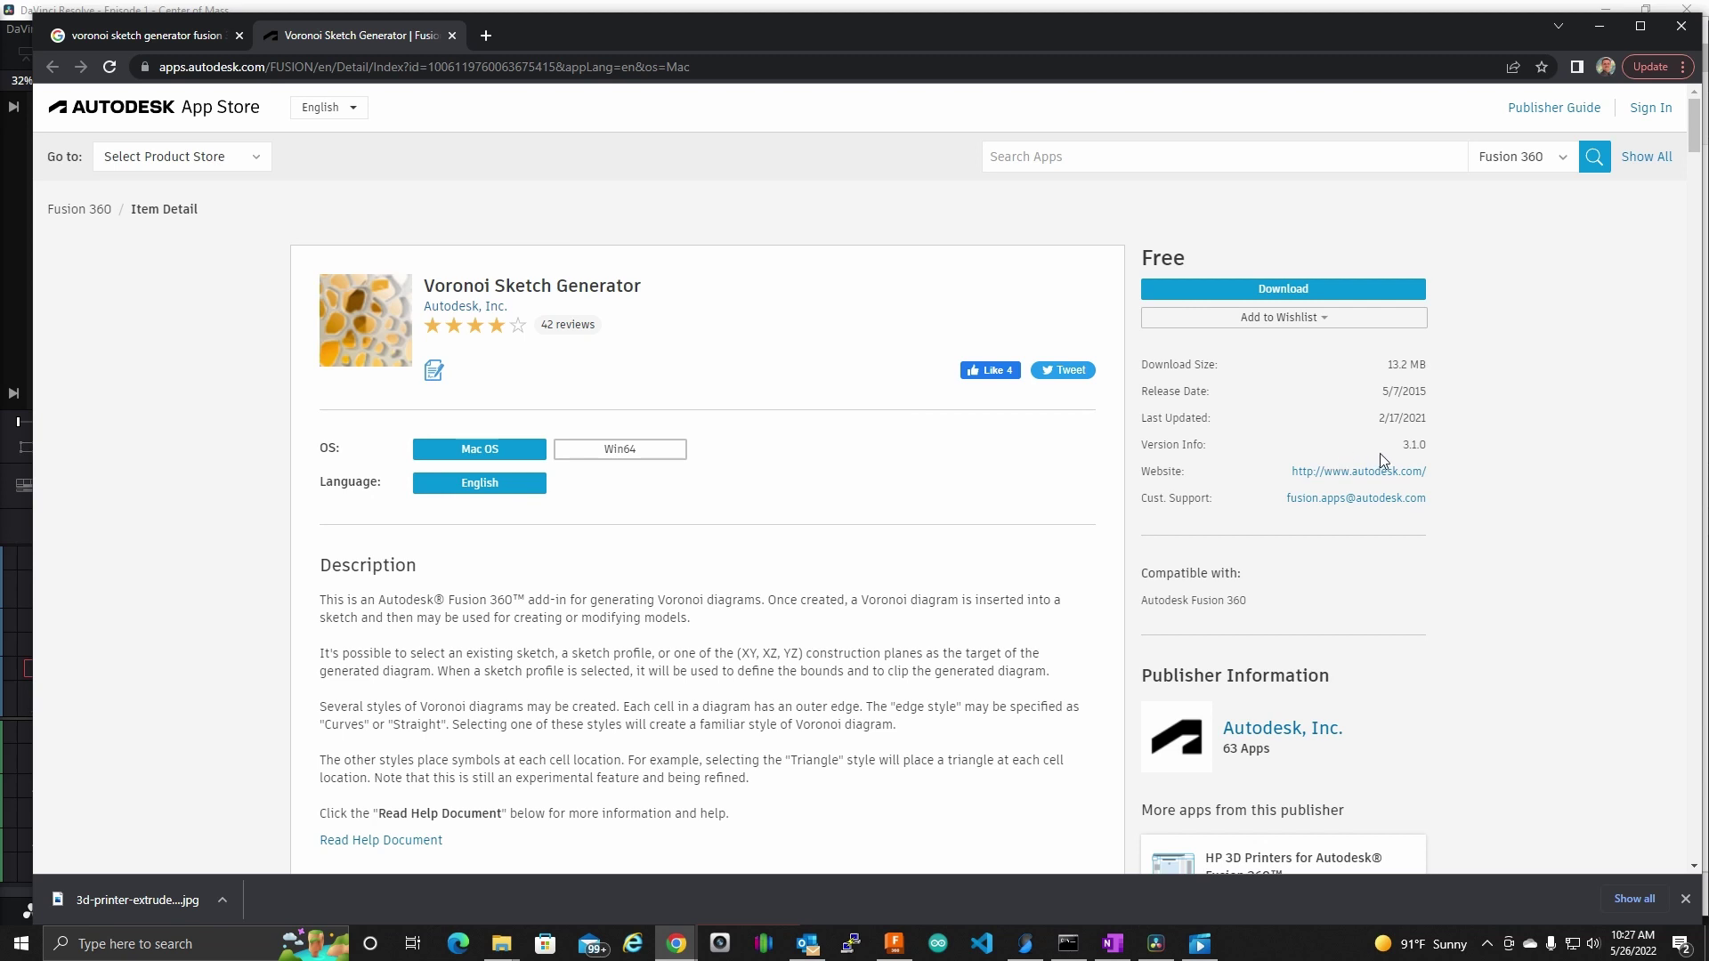
left_click(1598, 30)
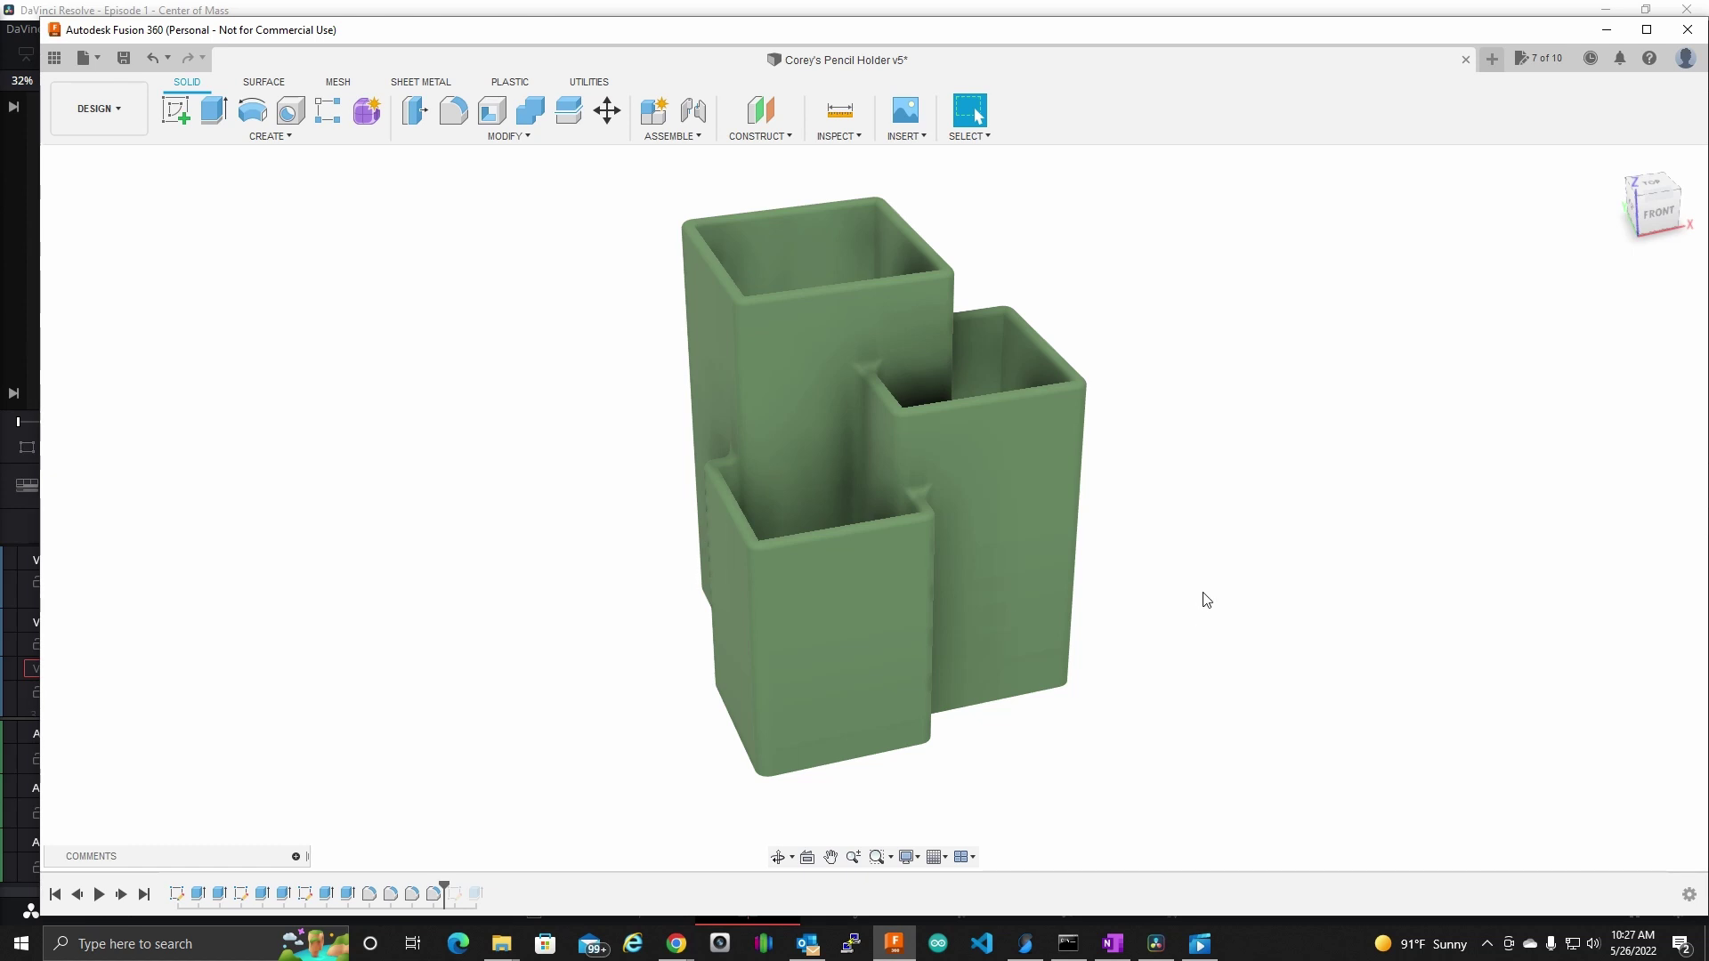
- Create an empty sketch on the small compartment's front face from a straight-on front view
mouse_move(1205, 596)
middle_mouse_down("shift")
mouse_move(1072, 610)
mouse_move(1232, 599)
mouse_move(1057, 587)
mouse_move(1219, 596)
mouse_move(1160, 615)
mouse_move(1210, 622)
mouse_move(1126, 599)
mouse_move(1159, 596)
middle_mouse_up("shift")
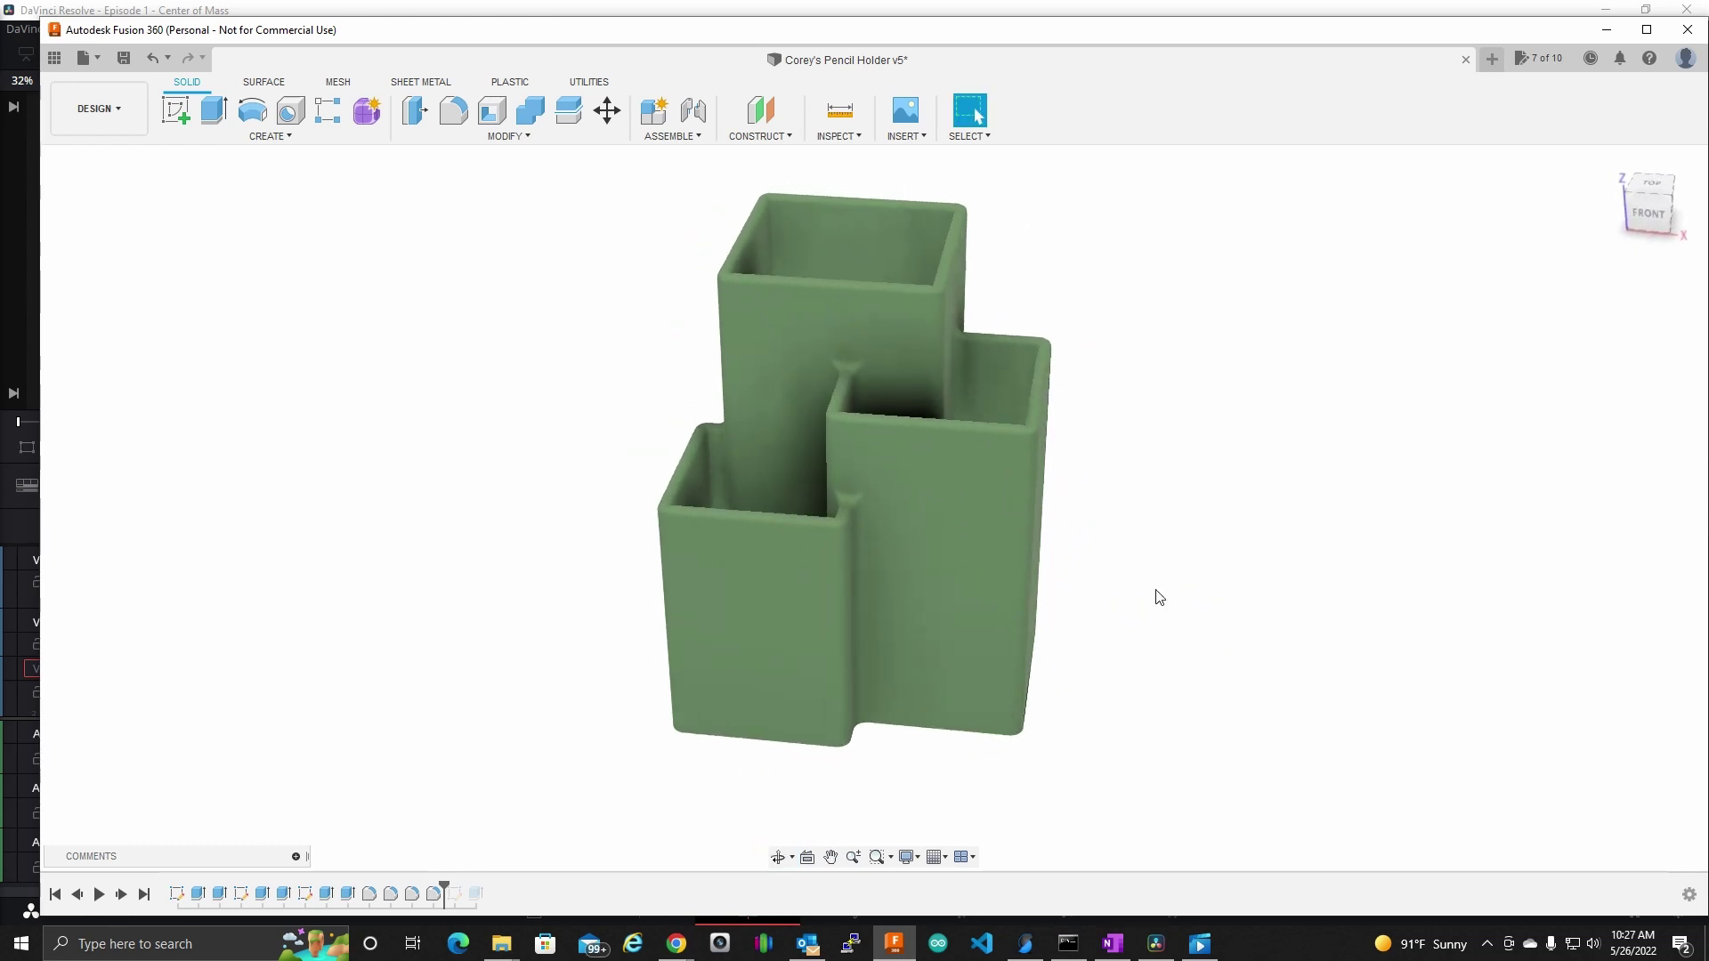
mouse_move(1172, 534)
middle_mouse_down("shift")
mouse_move(1190, 542)
mouse_move(1164, 529)
mouse_move(1175, 511)
mouse_move(1236, 519)
mouse_move(1095, 537)
mouse_move(1157, 539)
middle_mouse_up("shift")
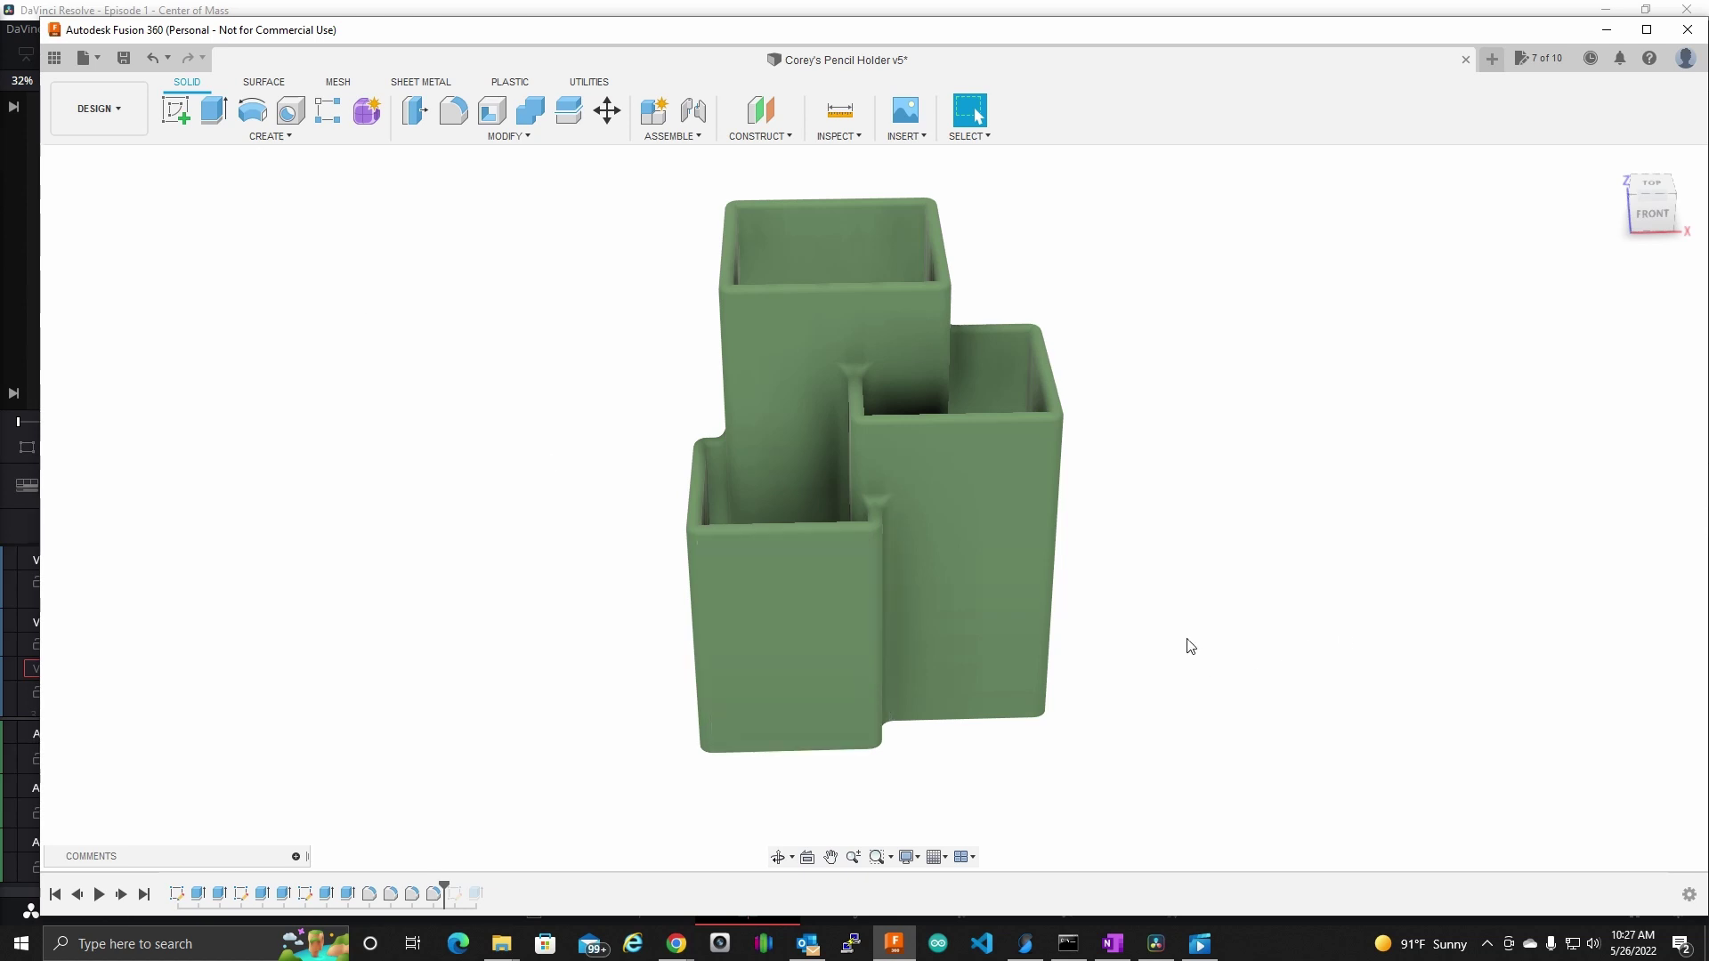
middle_click_drag(1187, 649, 1076, 637, "shift")
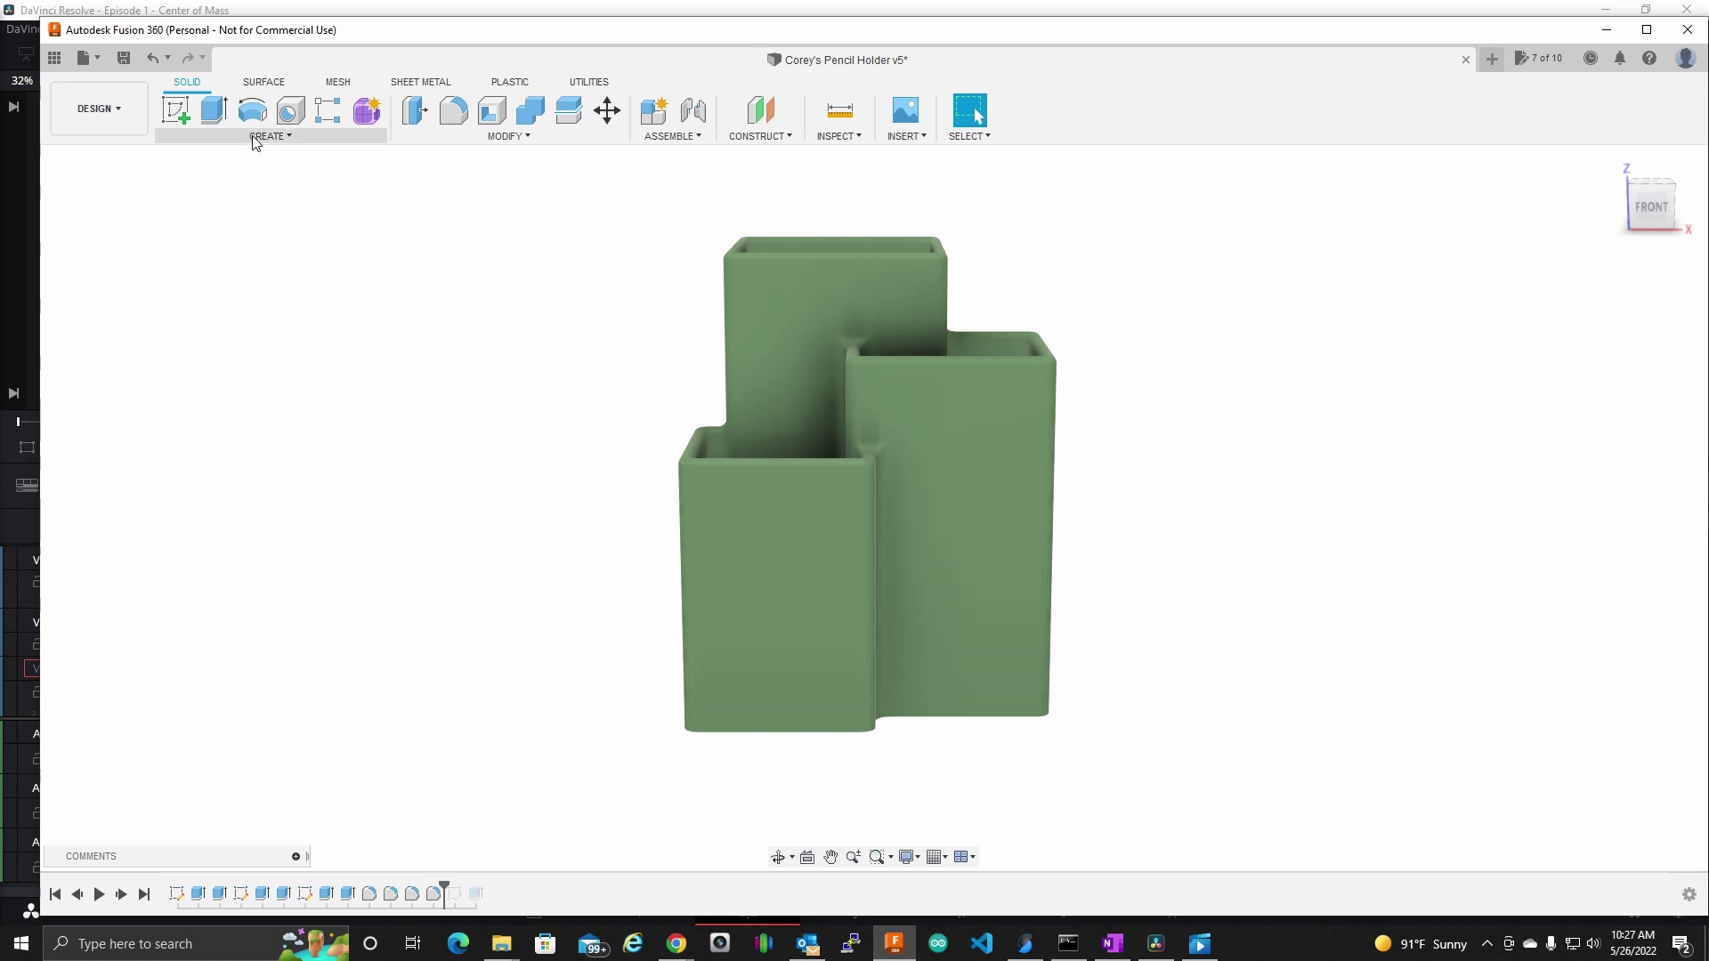
left_click(175, 109)
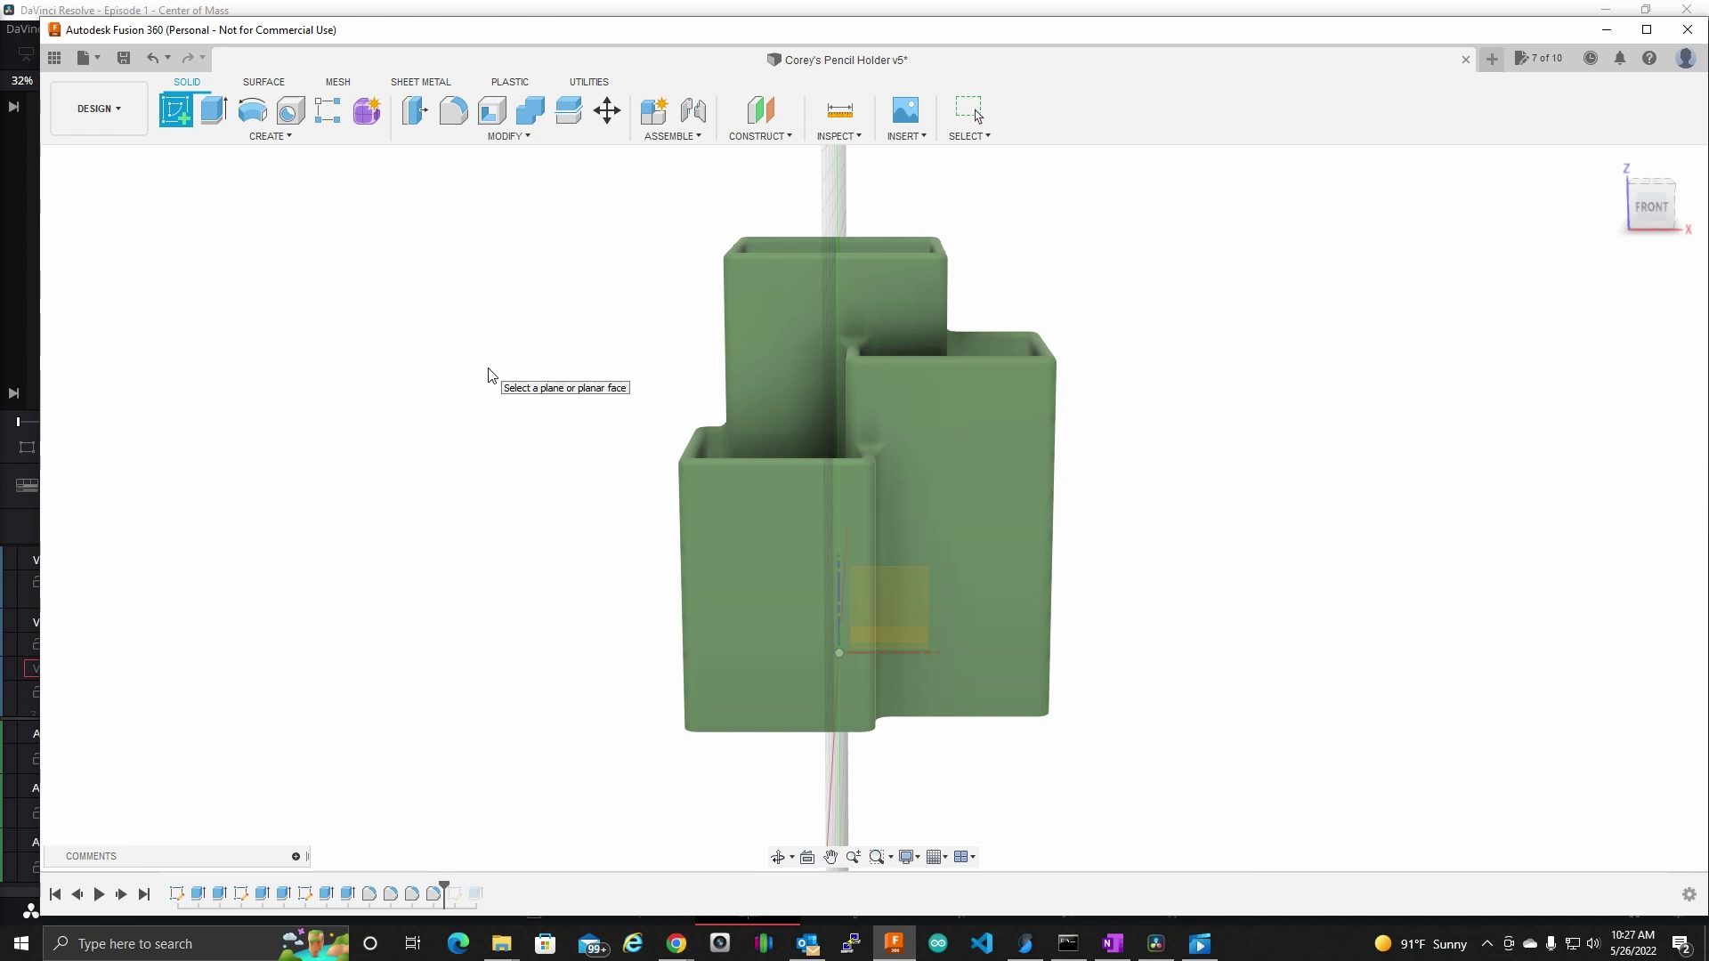
left_click(746, 563)
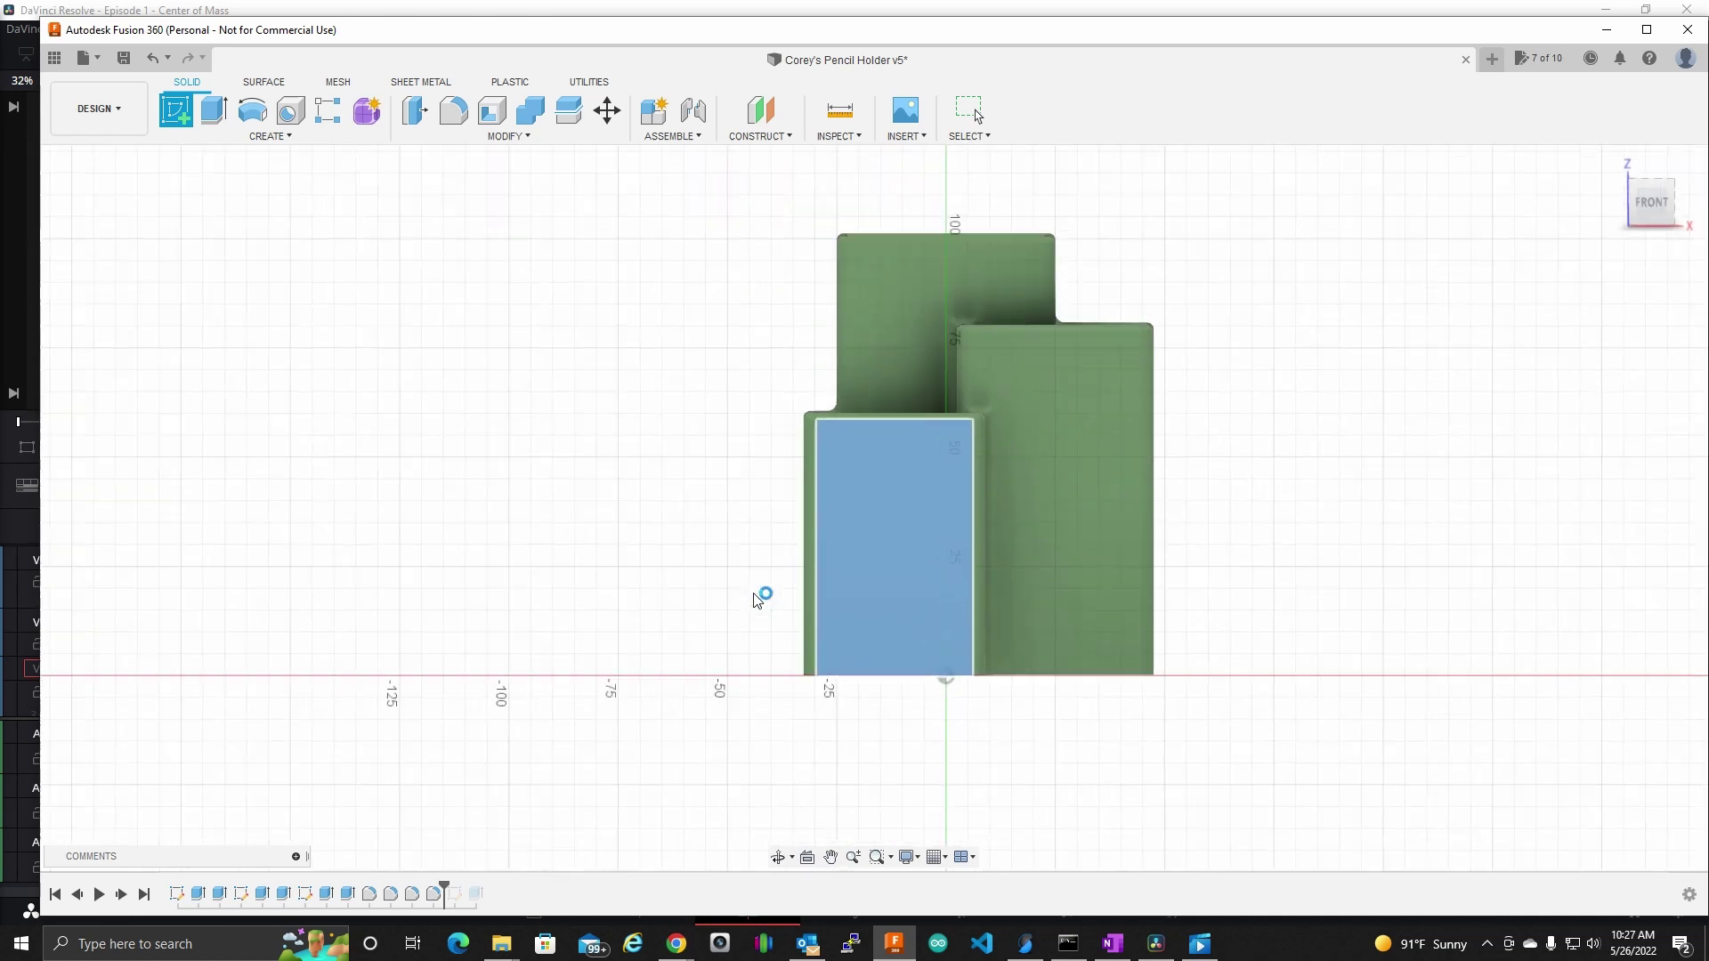
left_click(1683, 616)
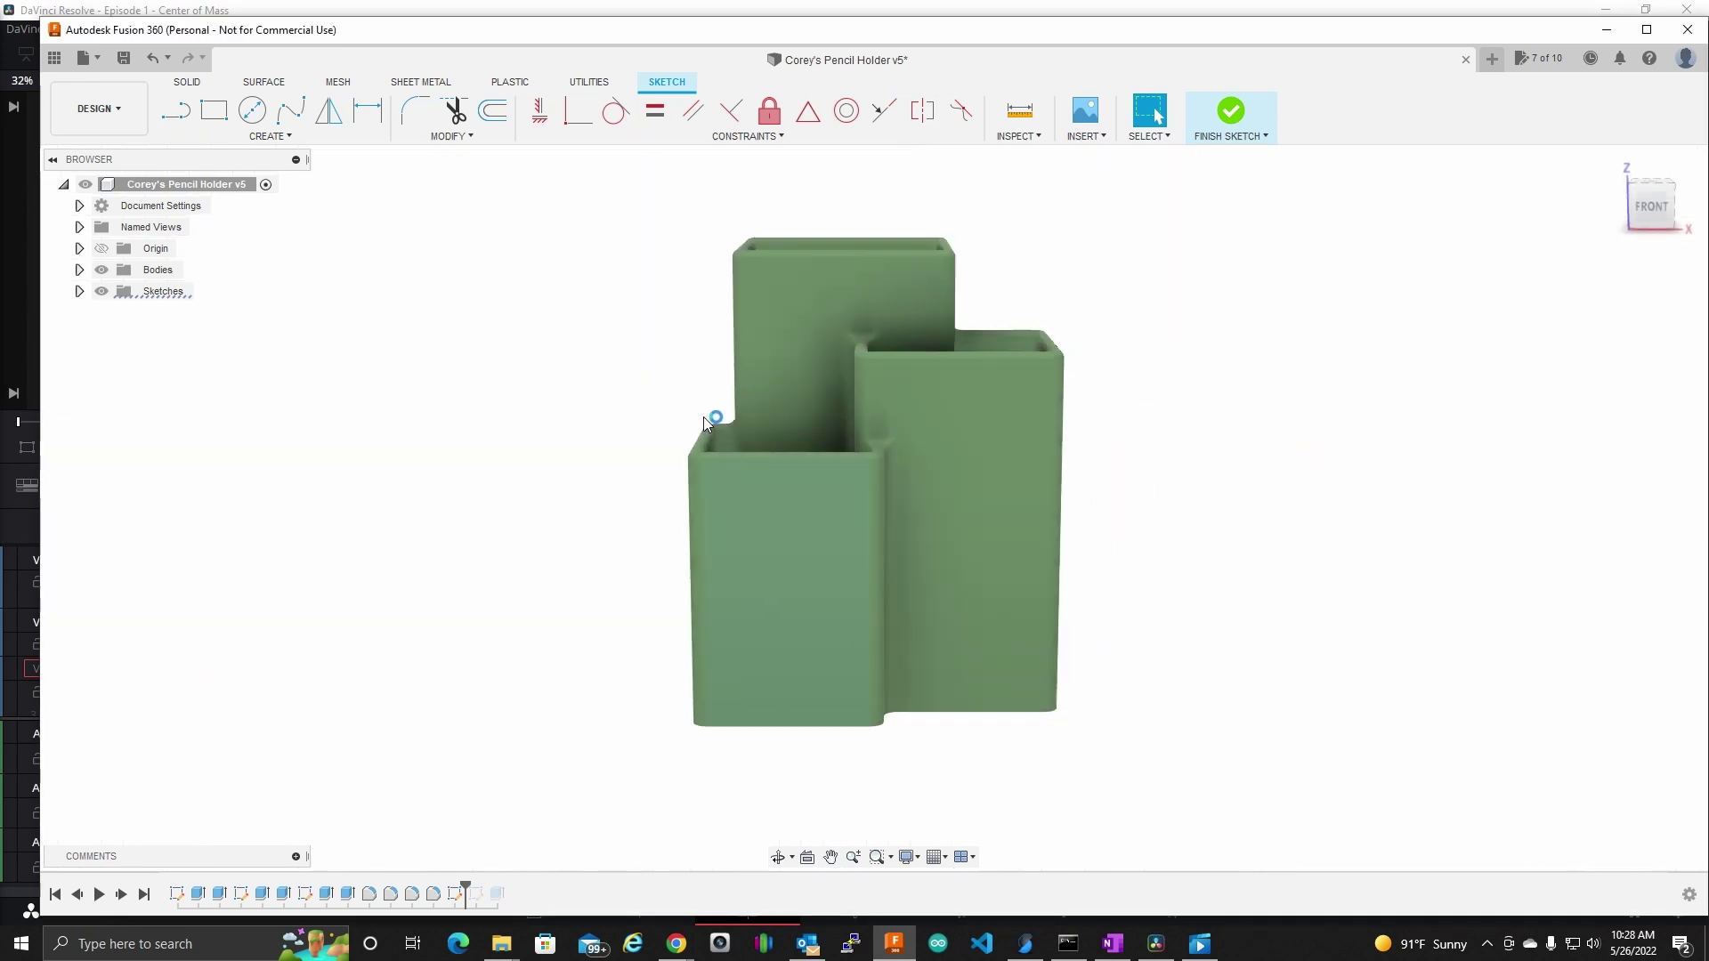
- Launch the Voronoi Sketch Generator and pick the small box's front face as the profile
left_click(271, 135)
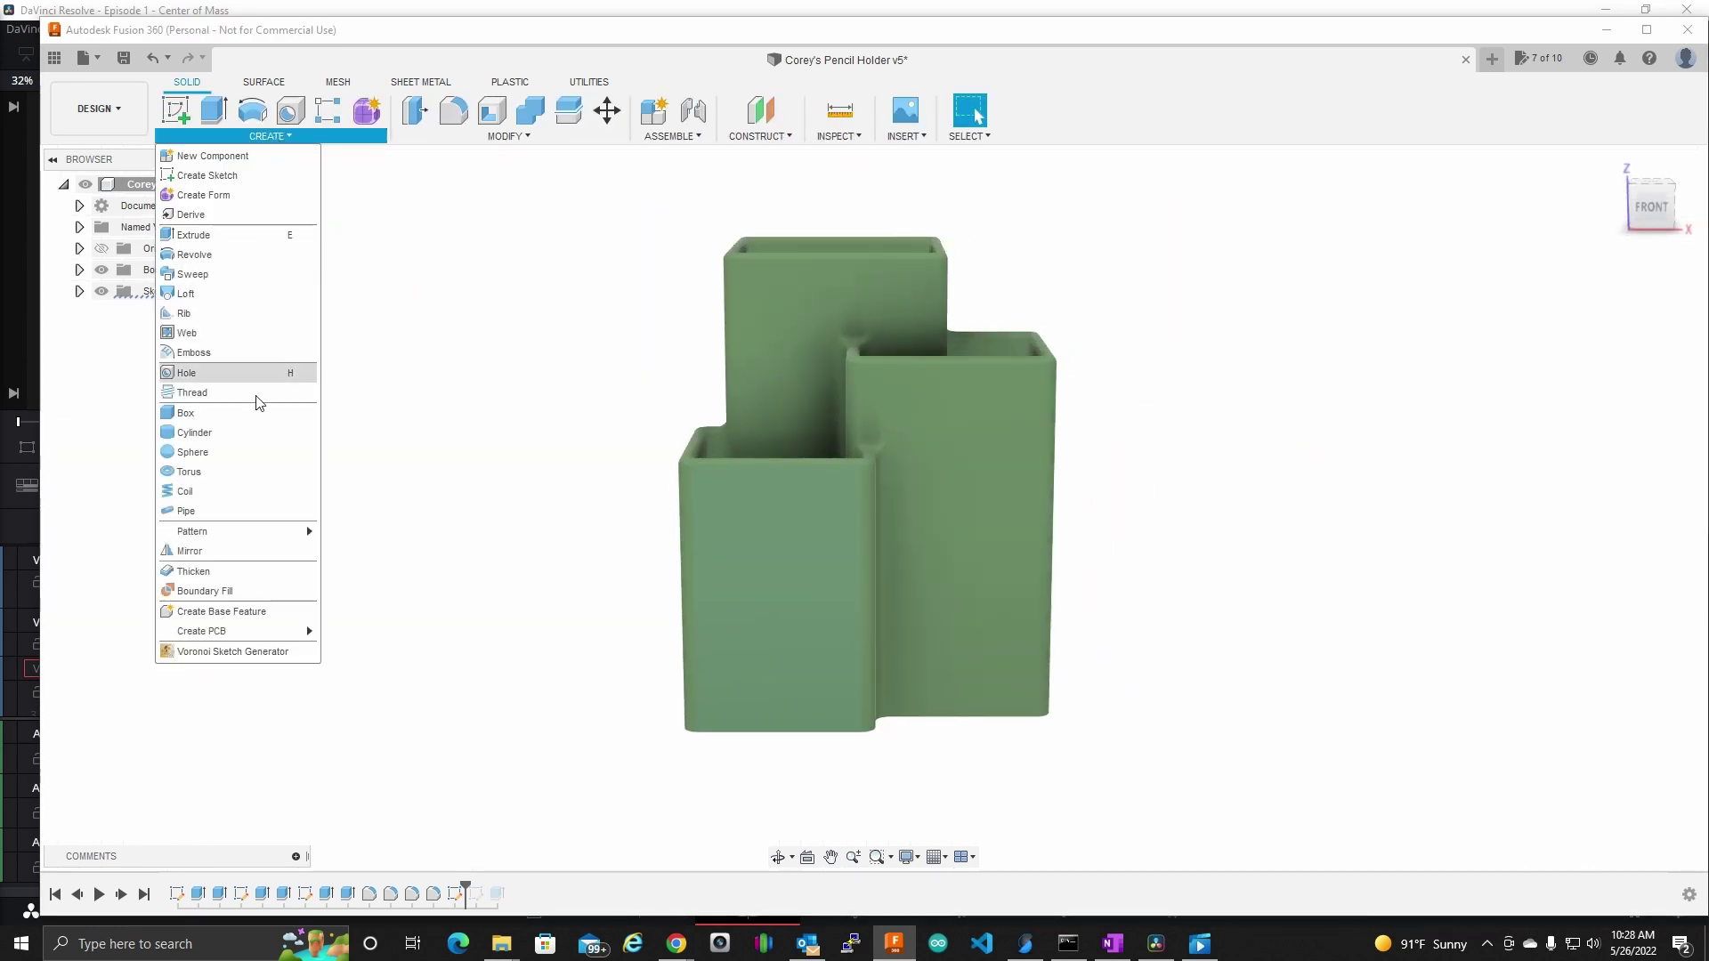
left_click(230, 655)
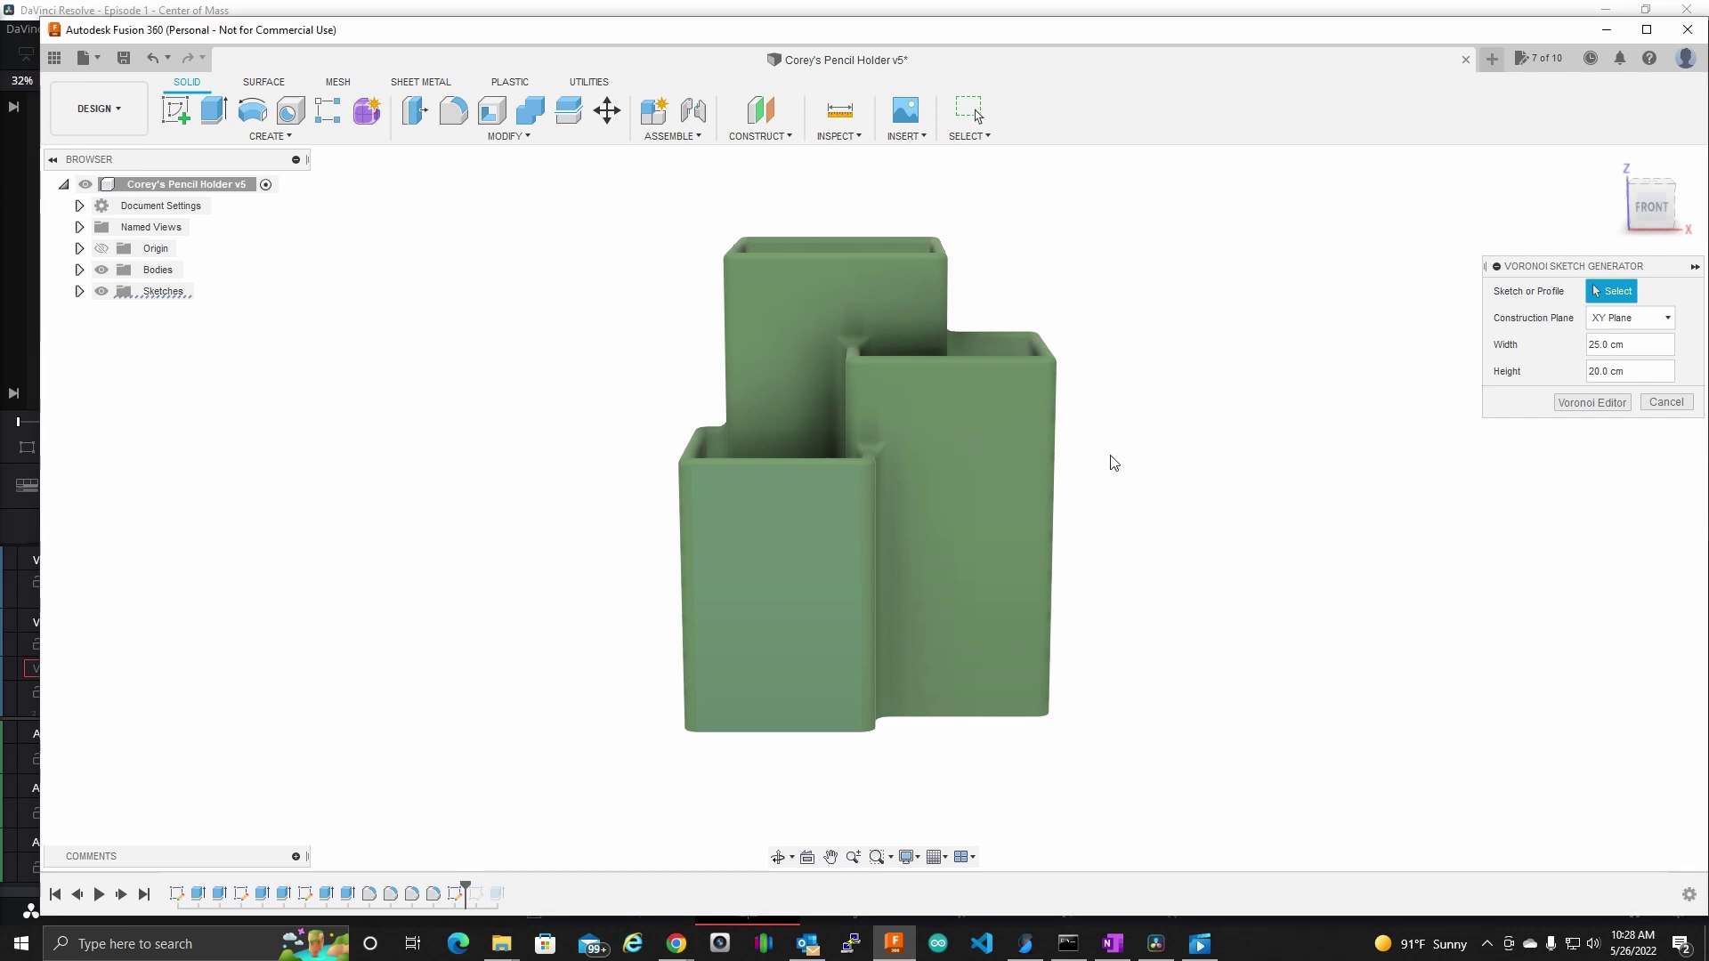
middle_click_drag(1110, 458, 958, 515, "shift")
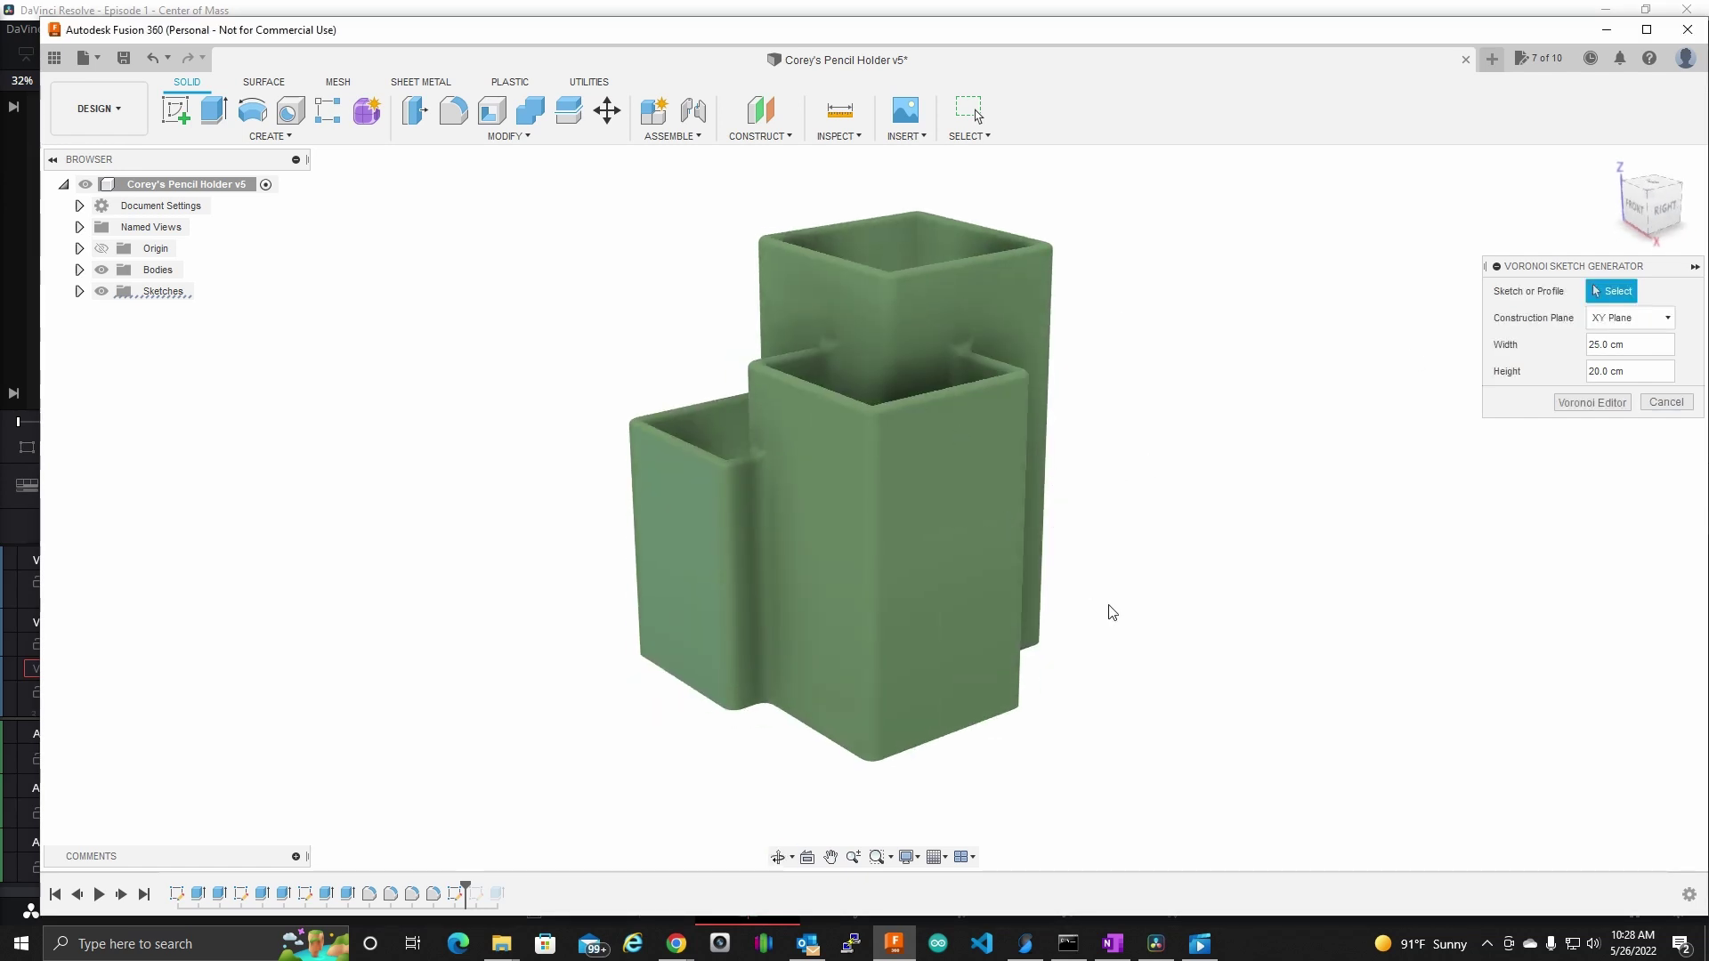
middle_click_drag(1110, 611, 835, 590, "shift")
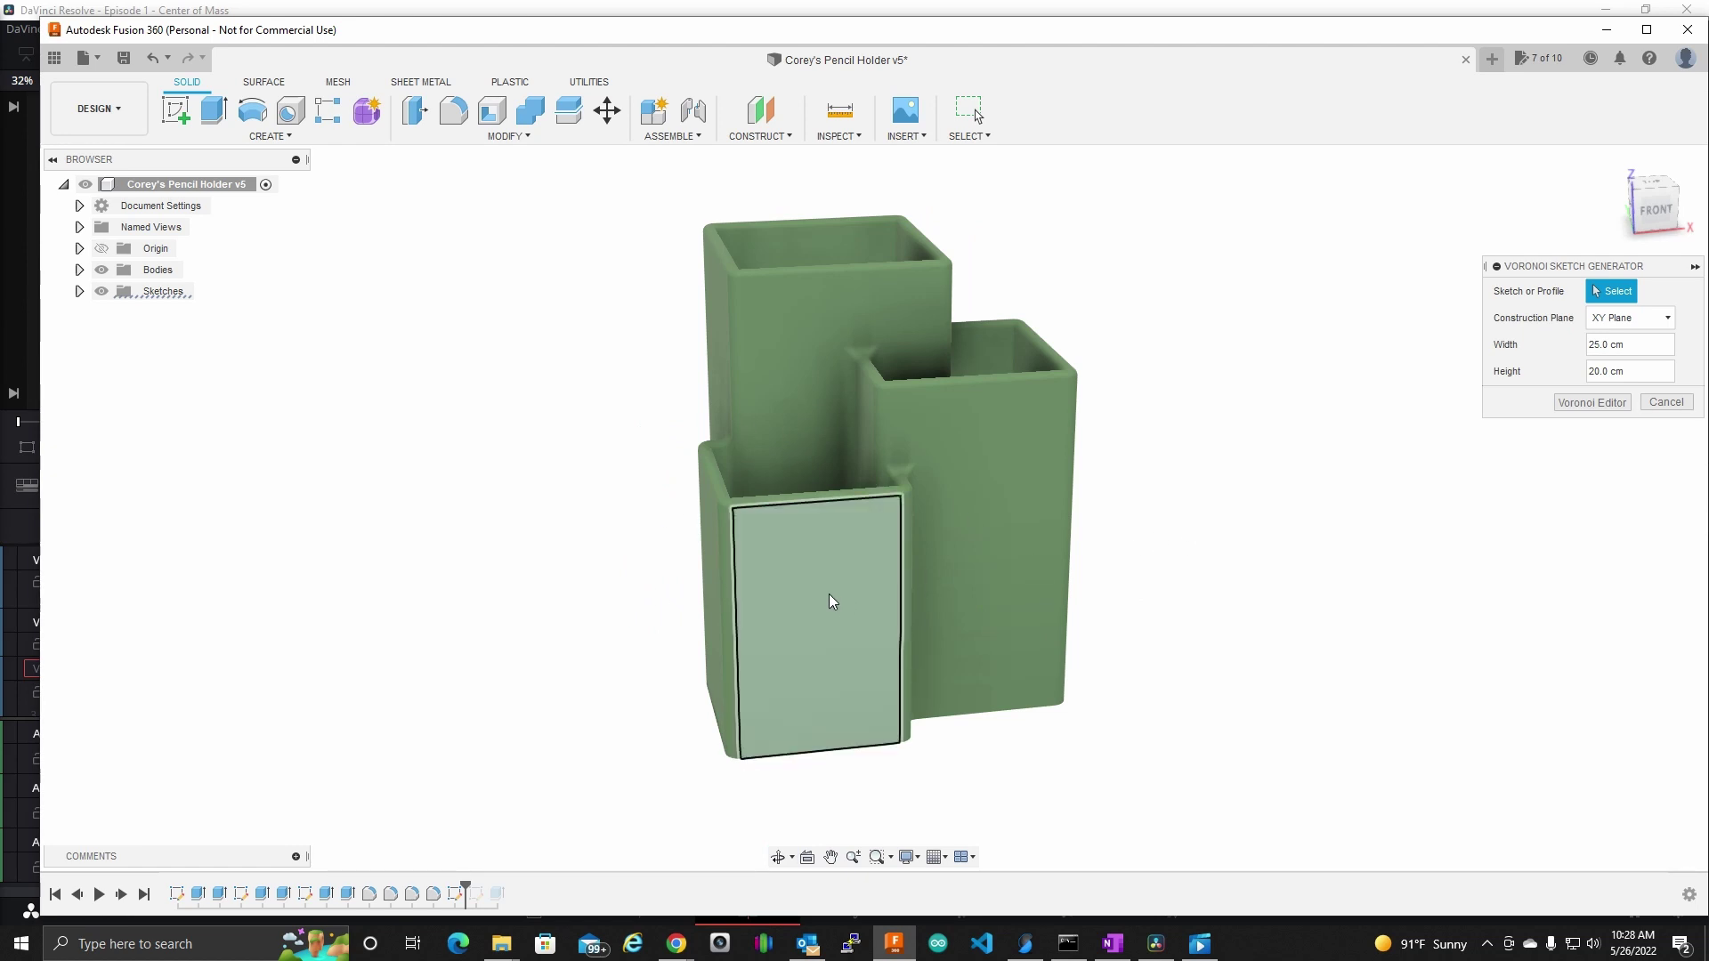
left_click(817, 627)
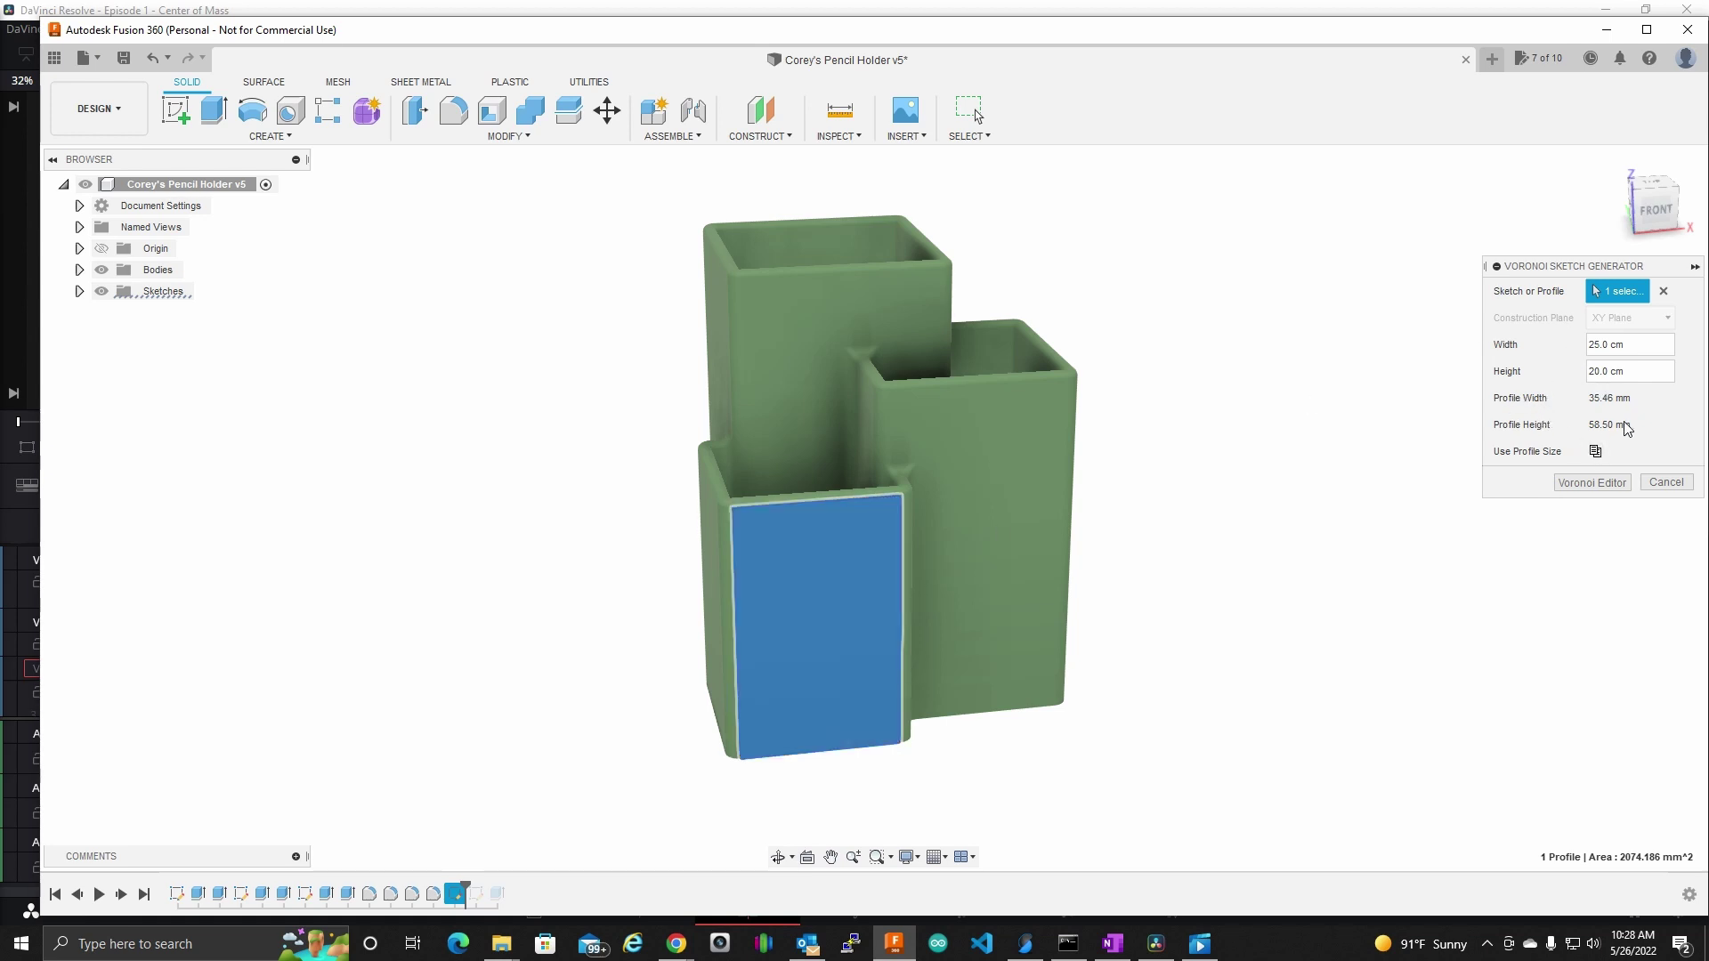
- Size the pattern to the 35.456 × 58.50 mm face profile and open the Voronoi Editor
left_click(1613, 347)
key("BackSpace")
type("c")
left_click(1596, 453)
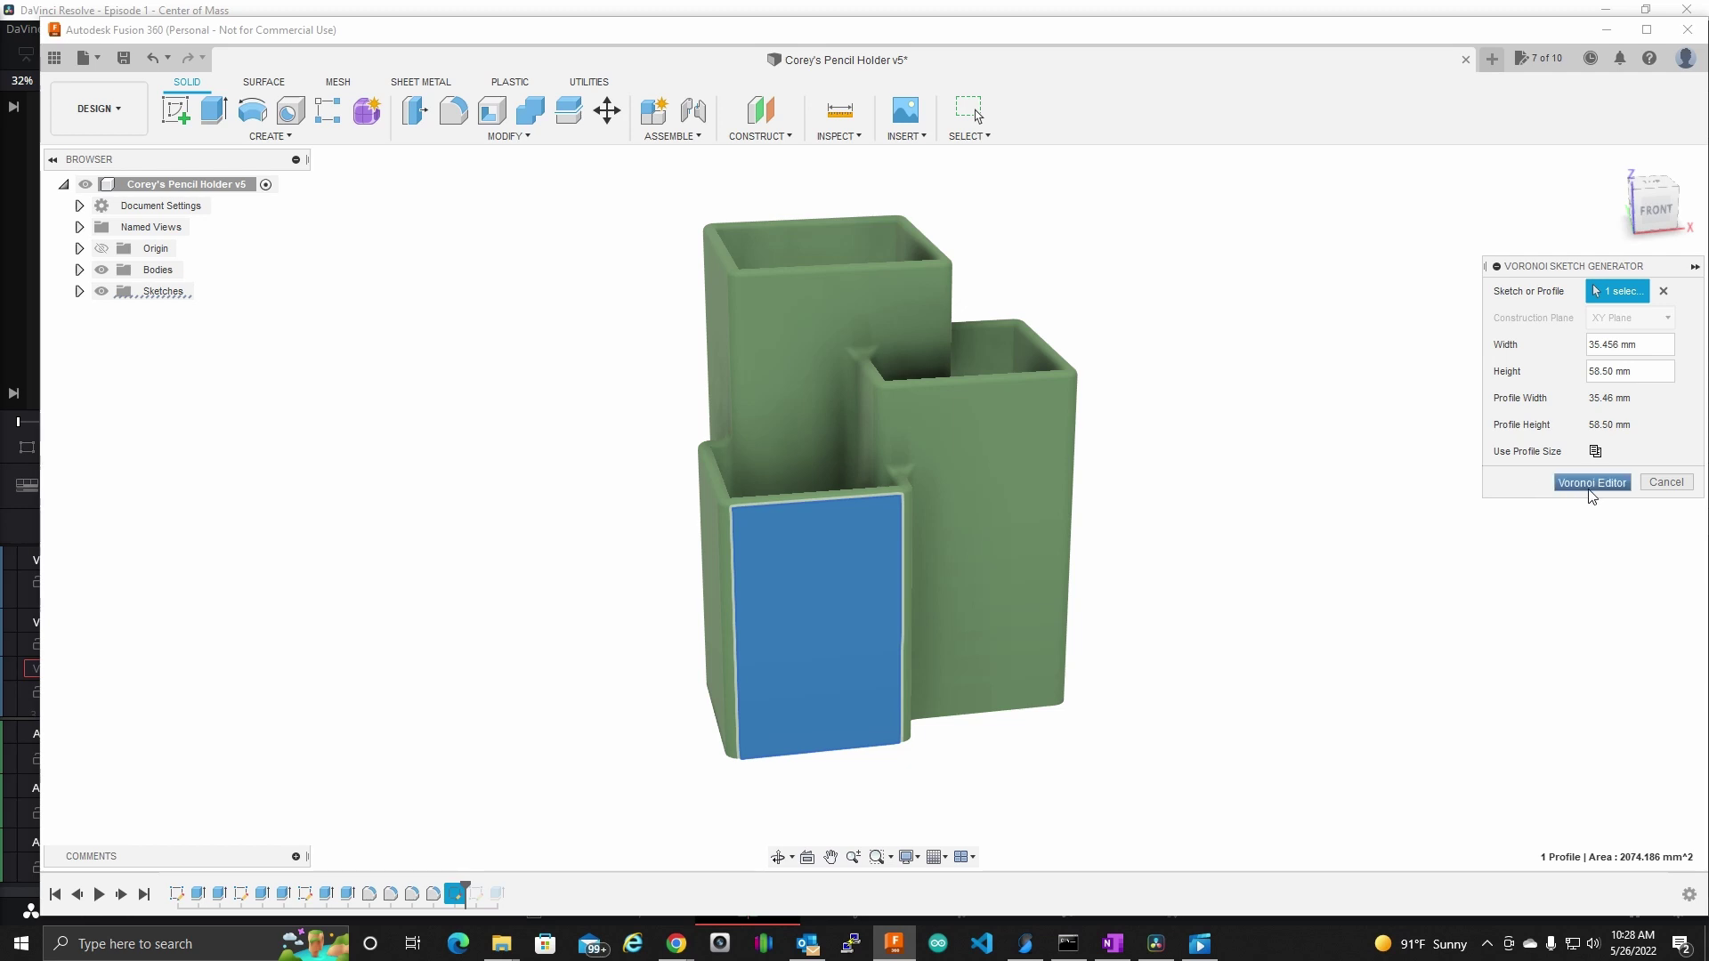
left_click(1593, 483)
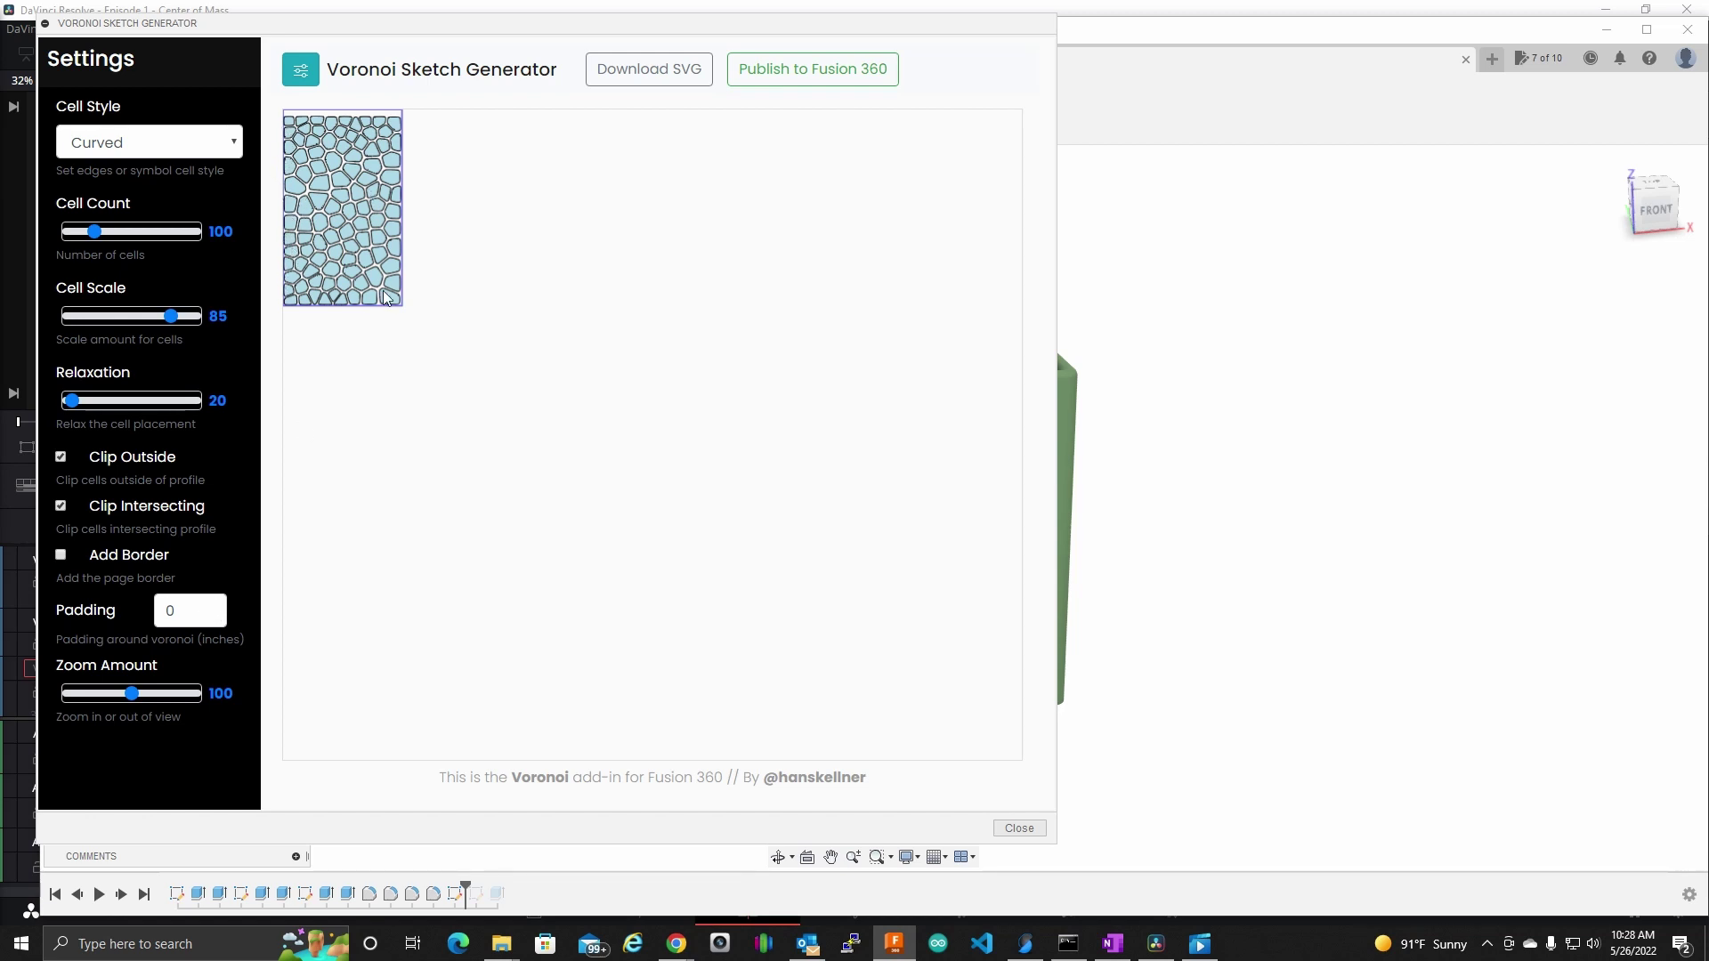
- Raise the Voronoi padding to 0.1 and lower the cell scale to 70
left_click(211, 608)
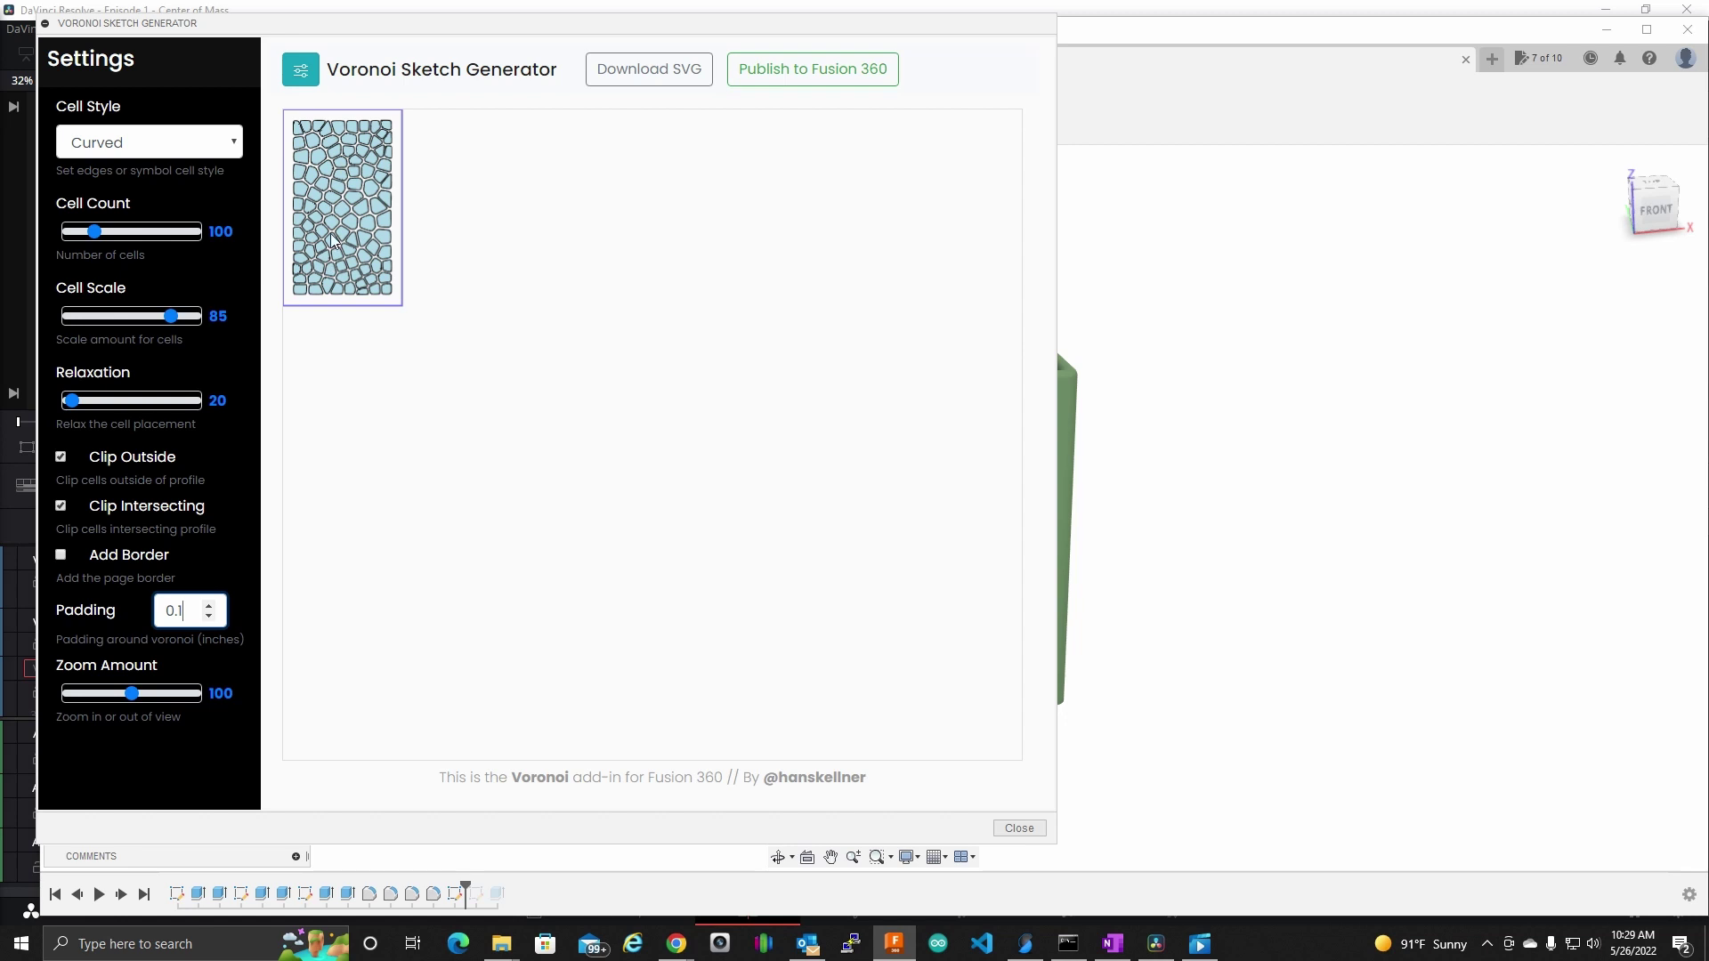
left_click_drag(172, 317, 156, 321)
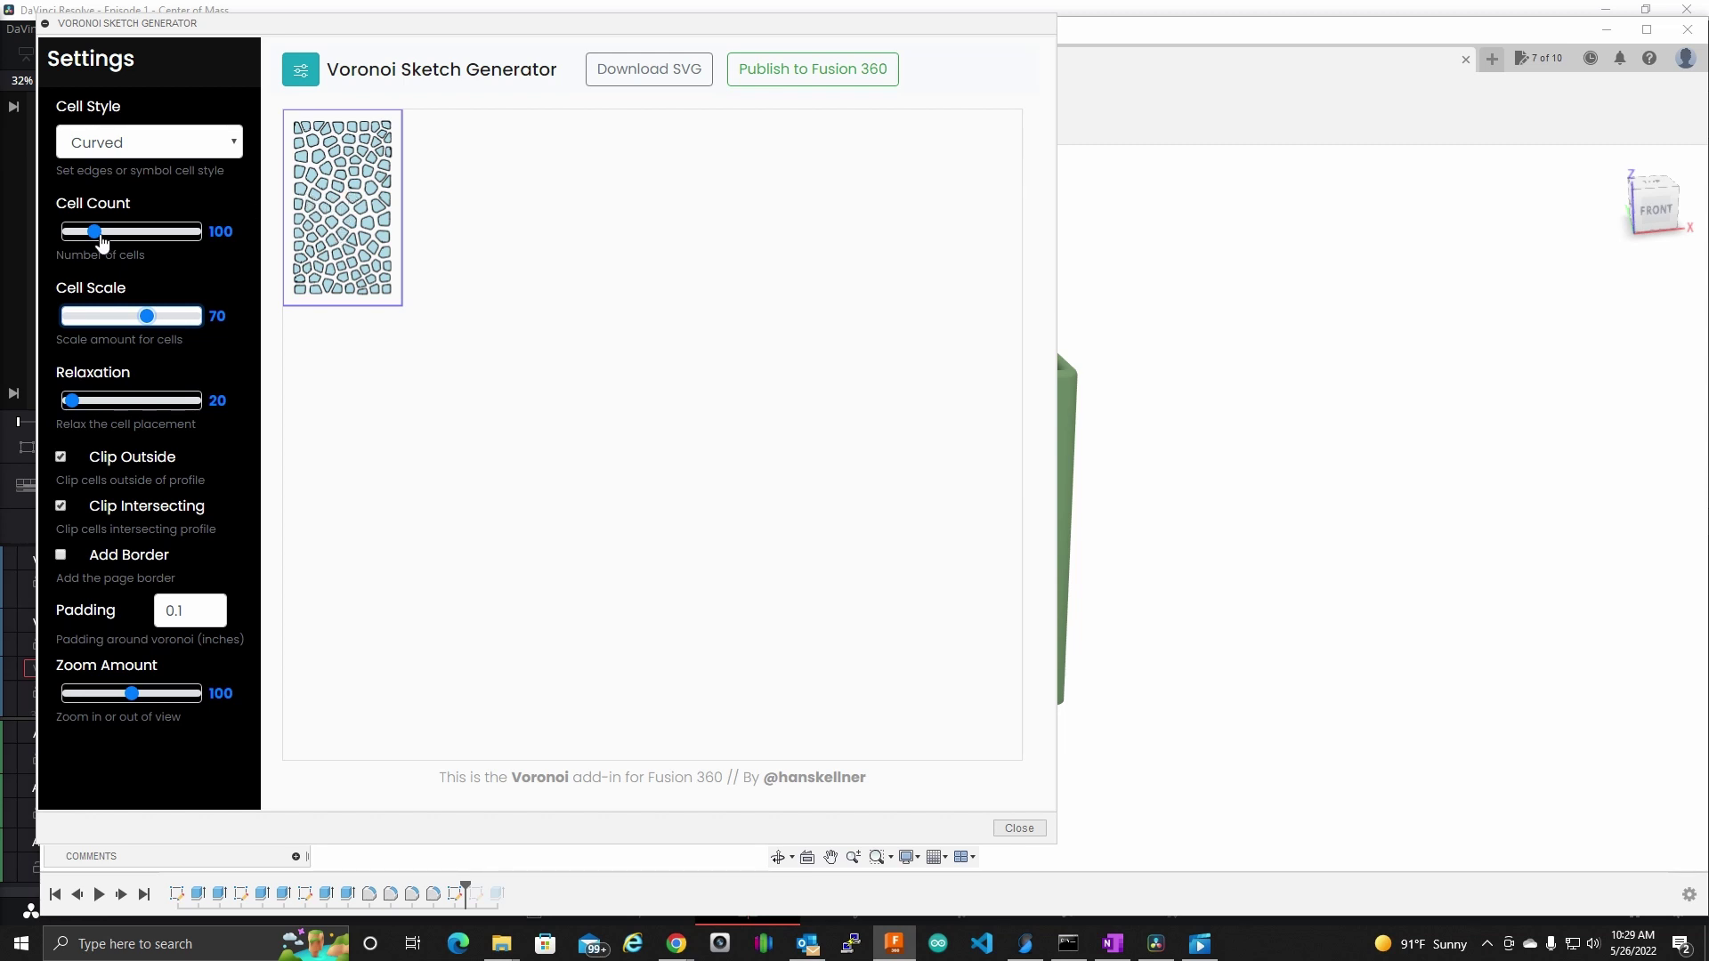
- Lower the Voronoi cell count from 30 down to 19
left_click_drag(100, 239, 85, 235)
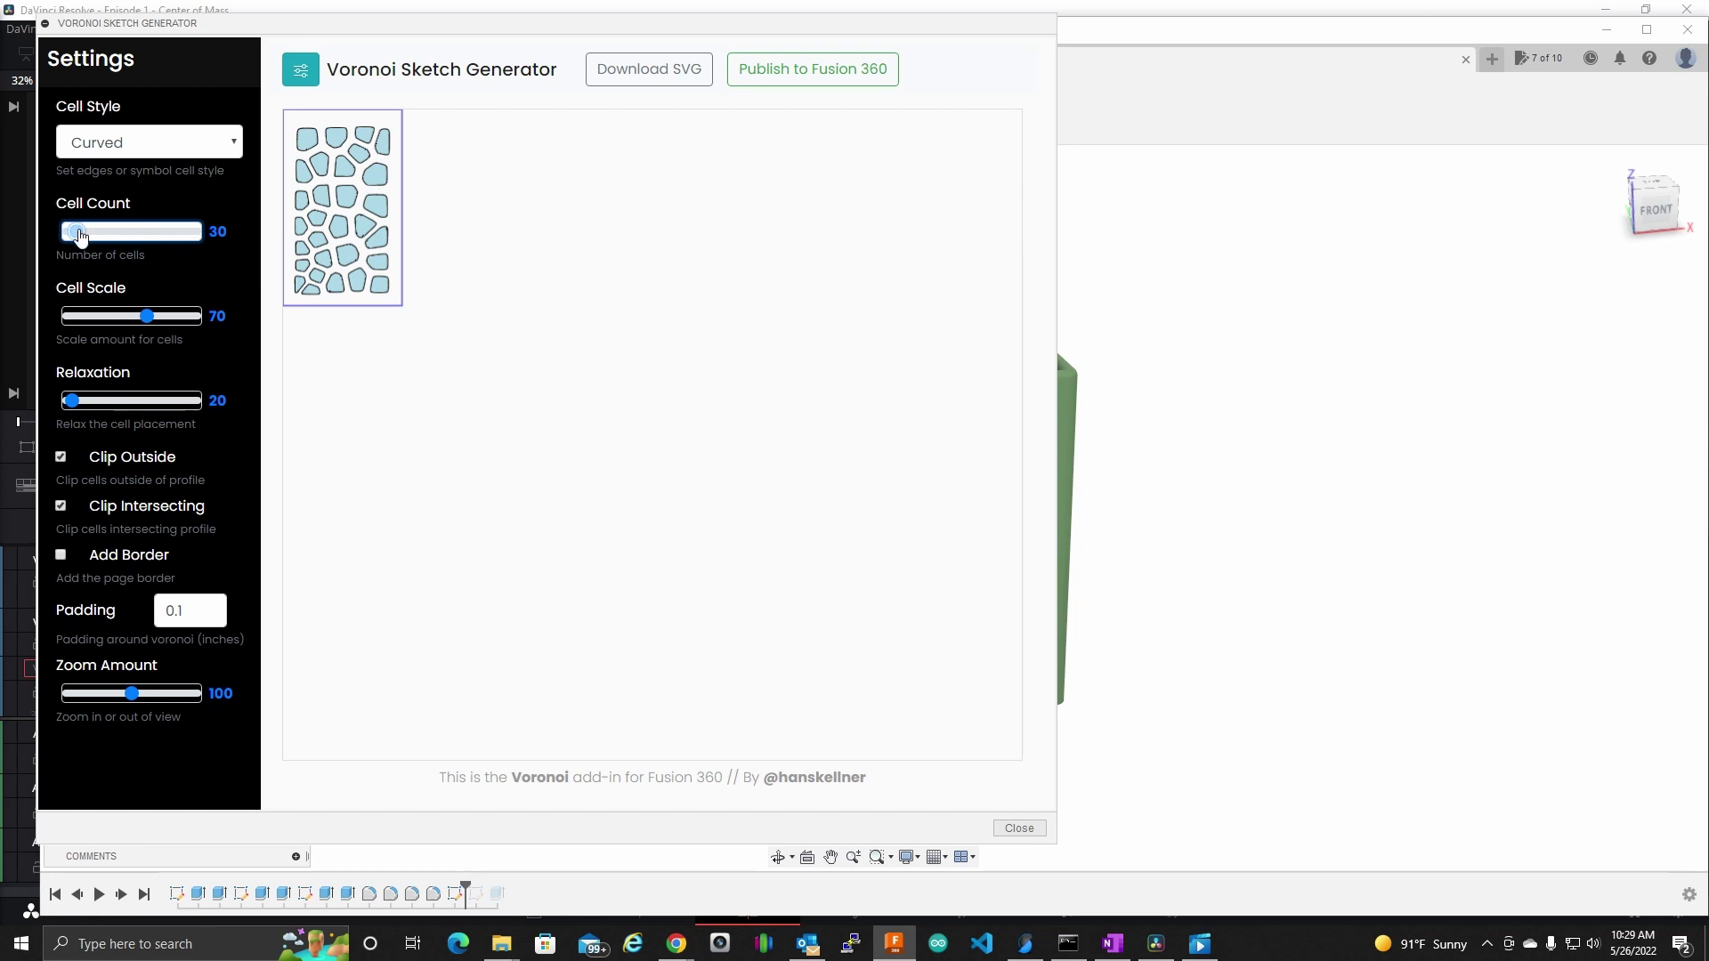
left_click_drag(81, 236, 81, 237)
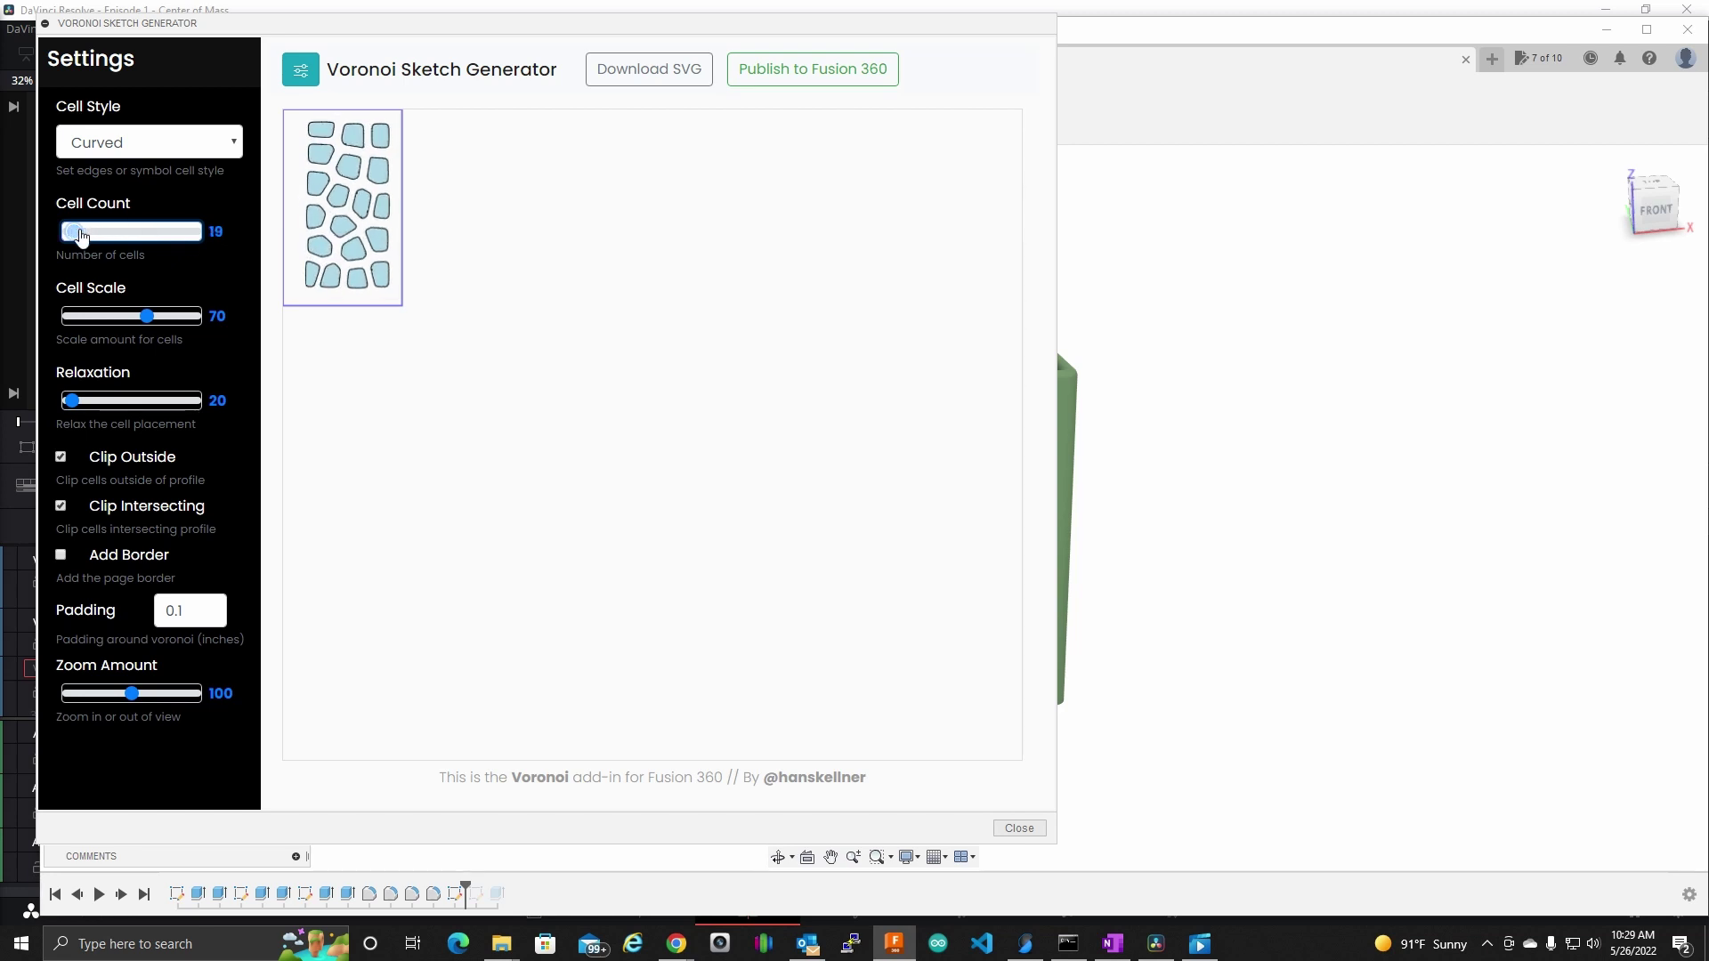
left_click_drag(81, 237, 81, 237)
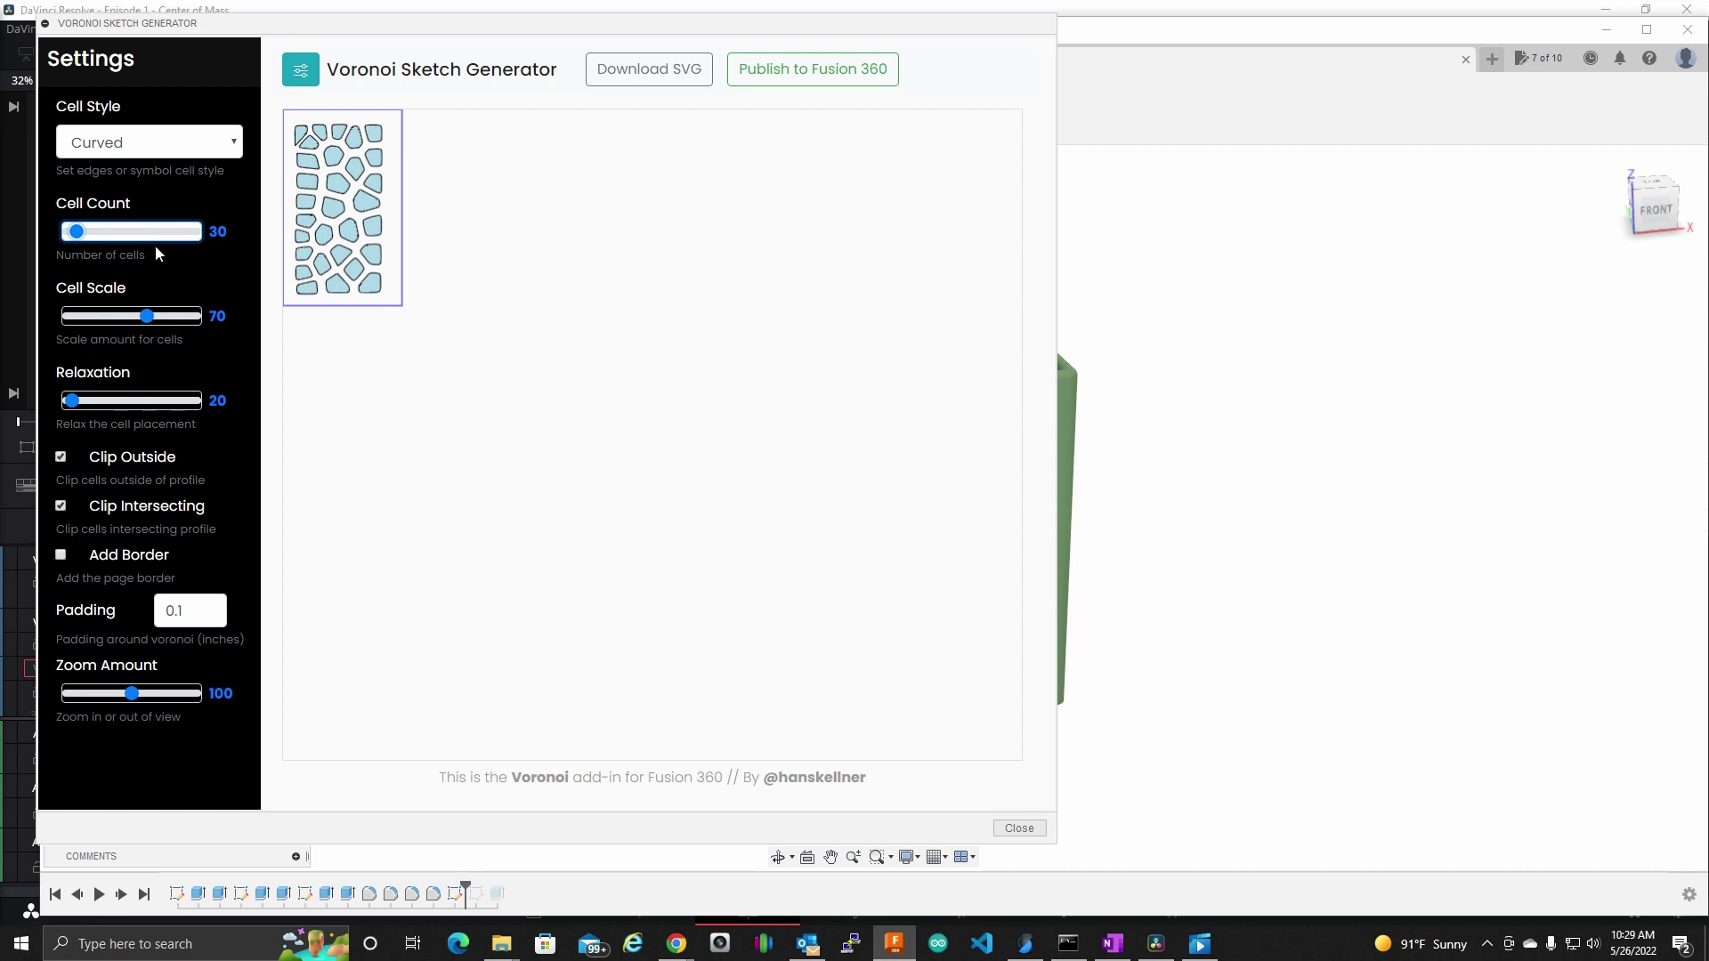
key("Left")
key("Left")
key("Left")
key("Left")
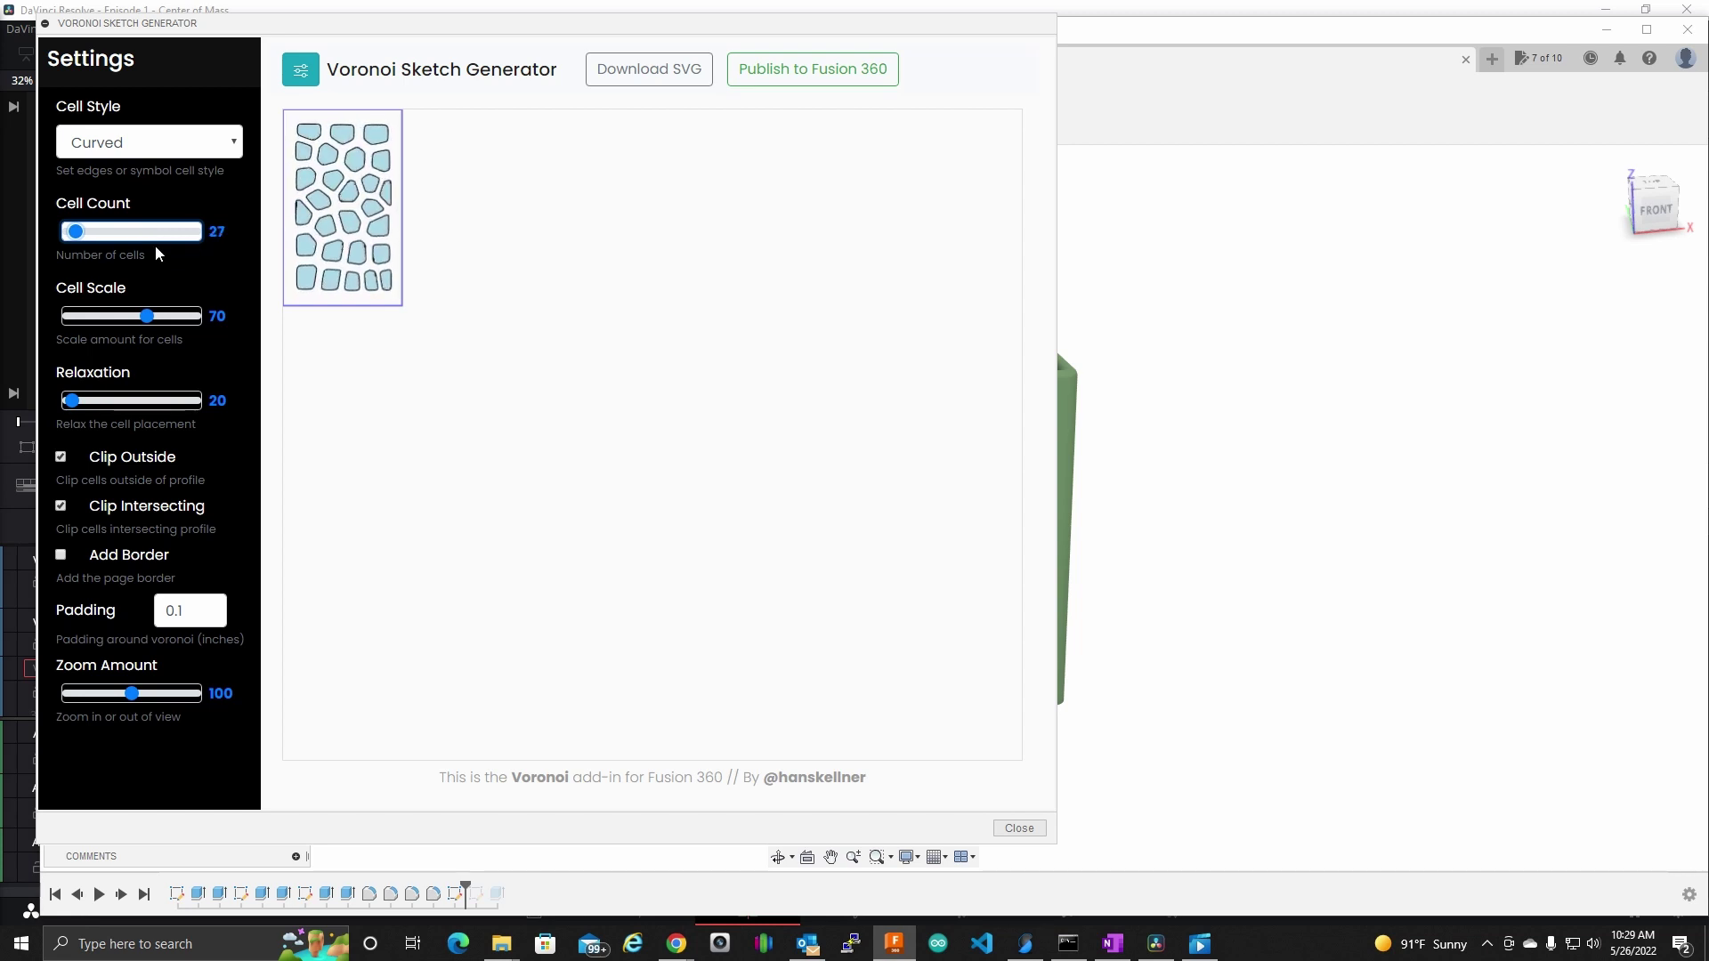
key("Left")
key("Left")
key("Left")
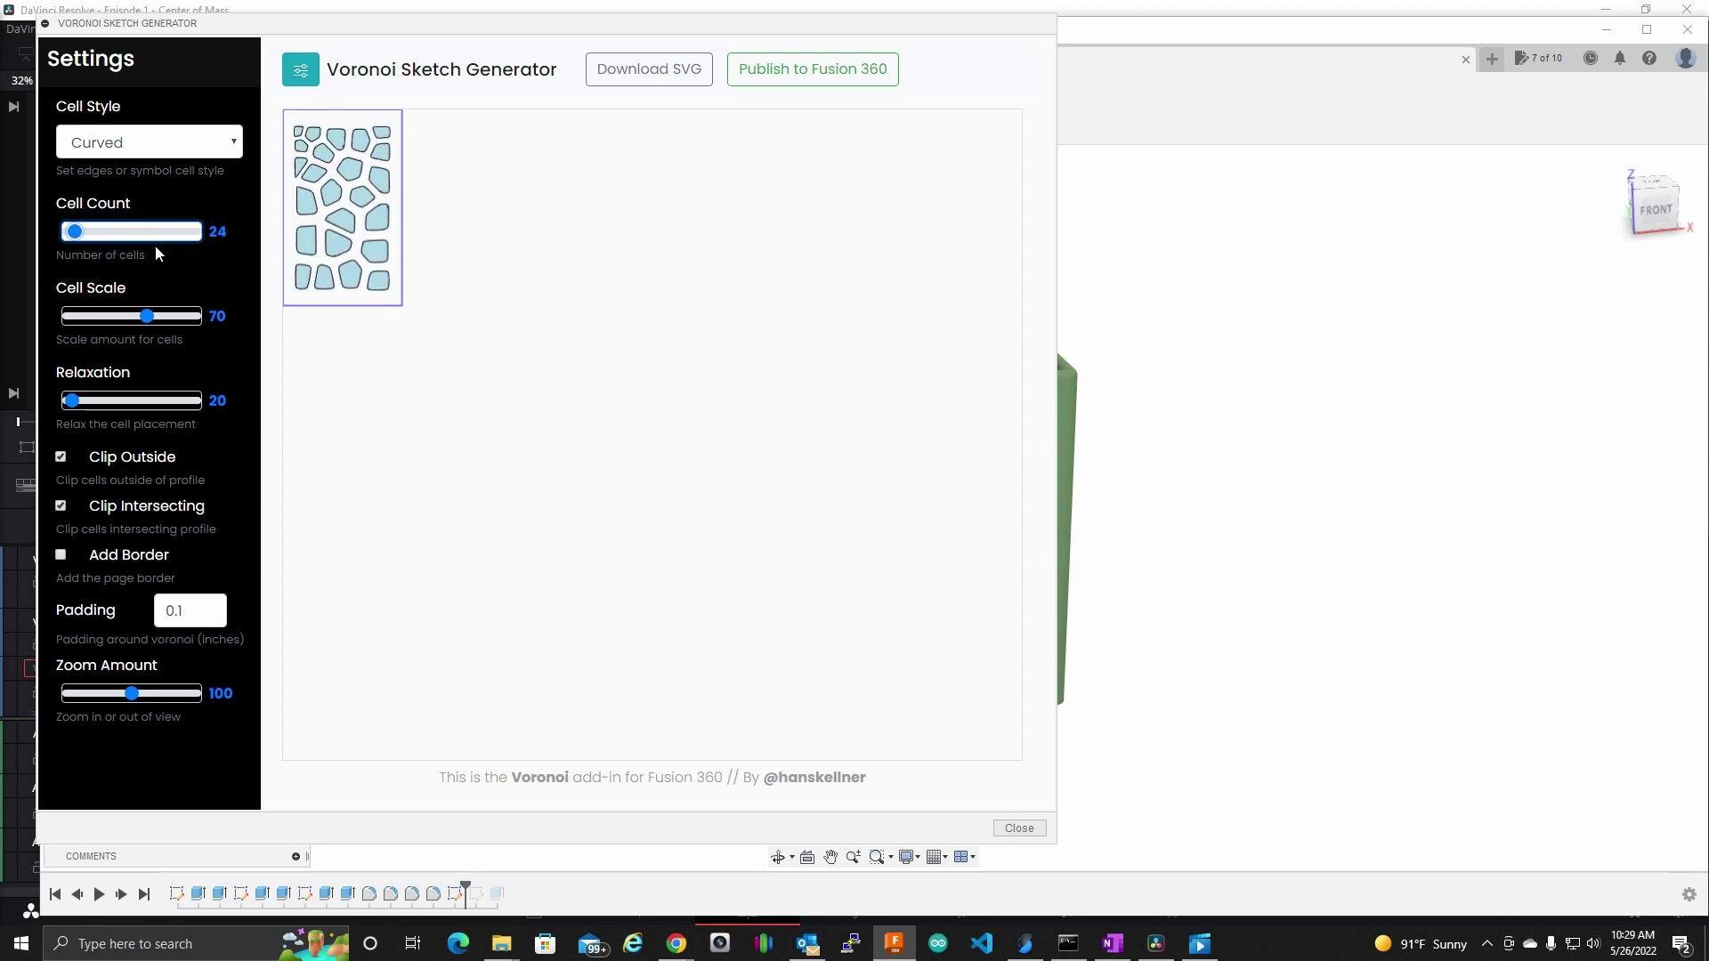
key("Left")
key("Left")
key("Left")
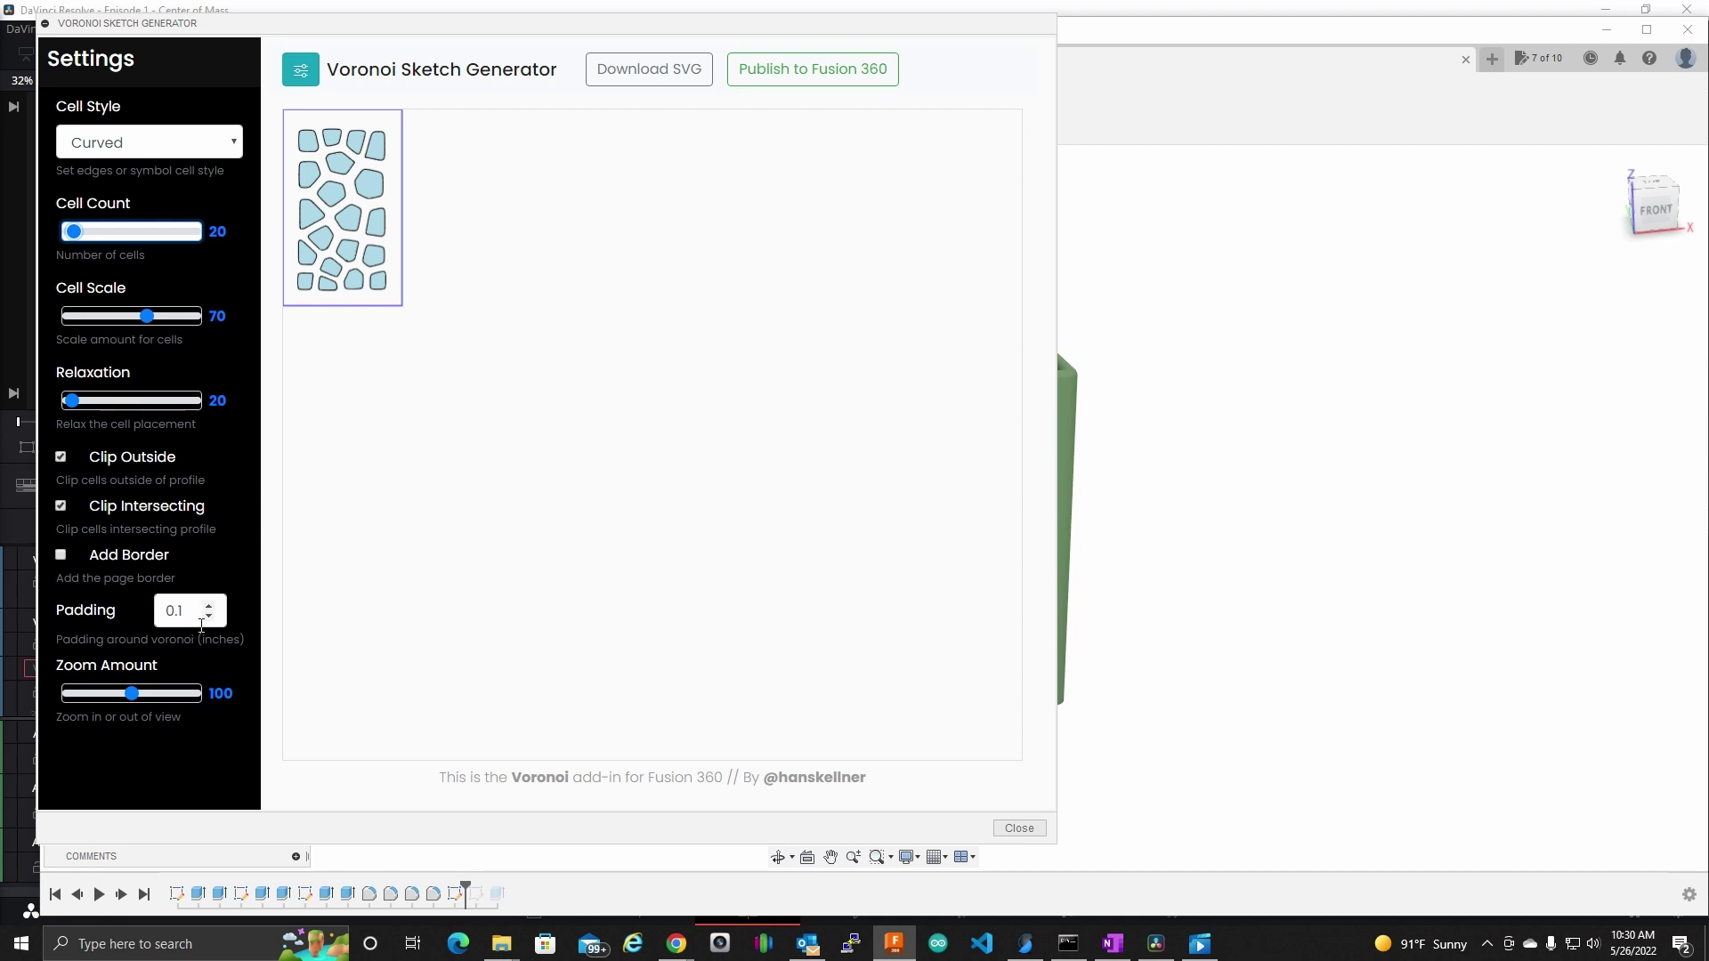
key("Left")
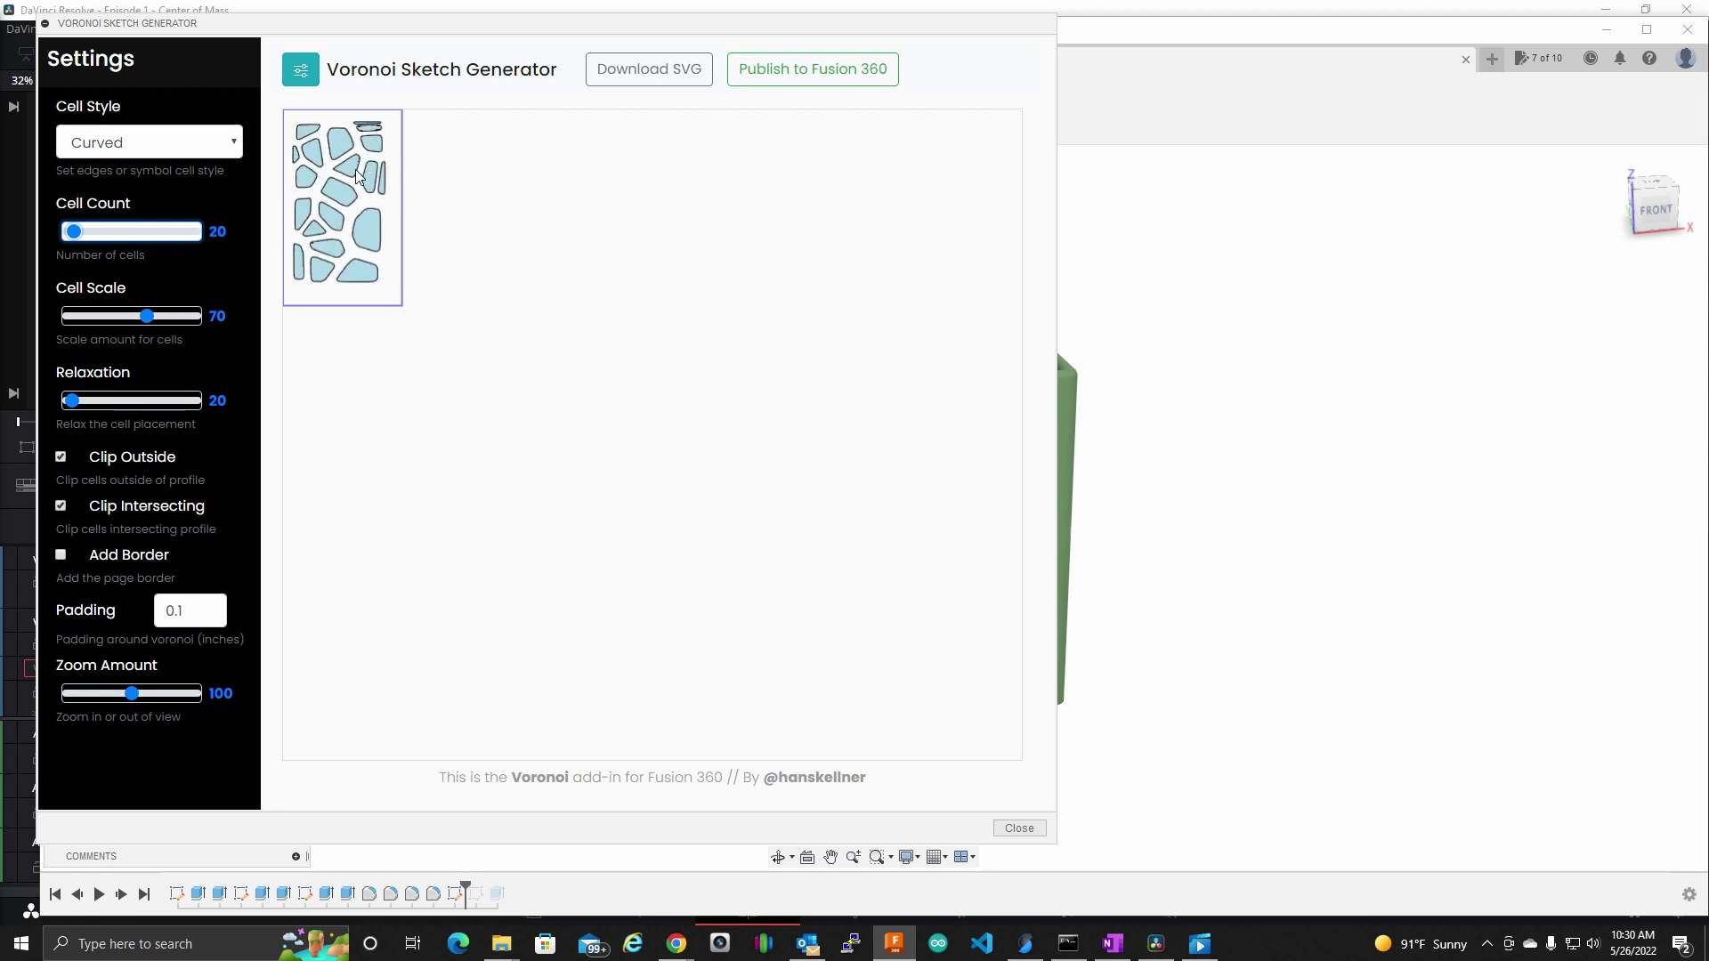
- Toggle the cell count between 20 and 19 to regenerate layouts, settling on 19
key("Right")
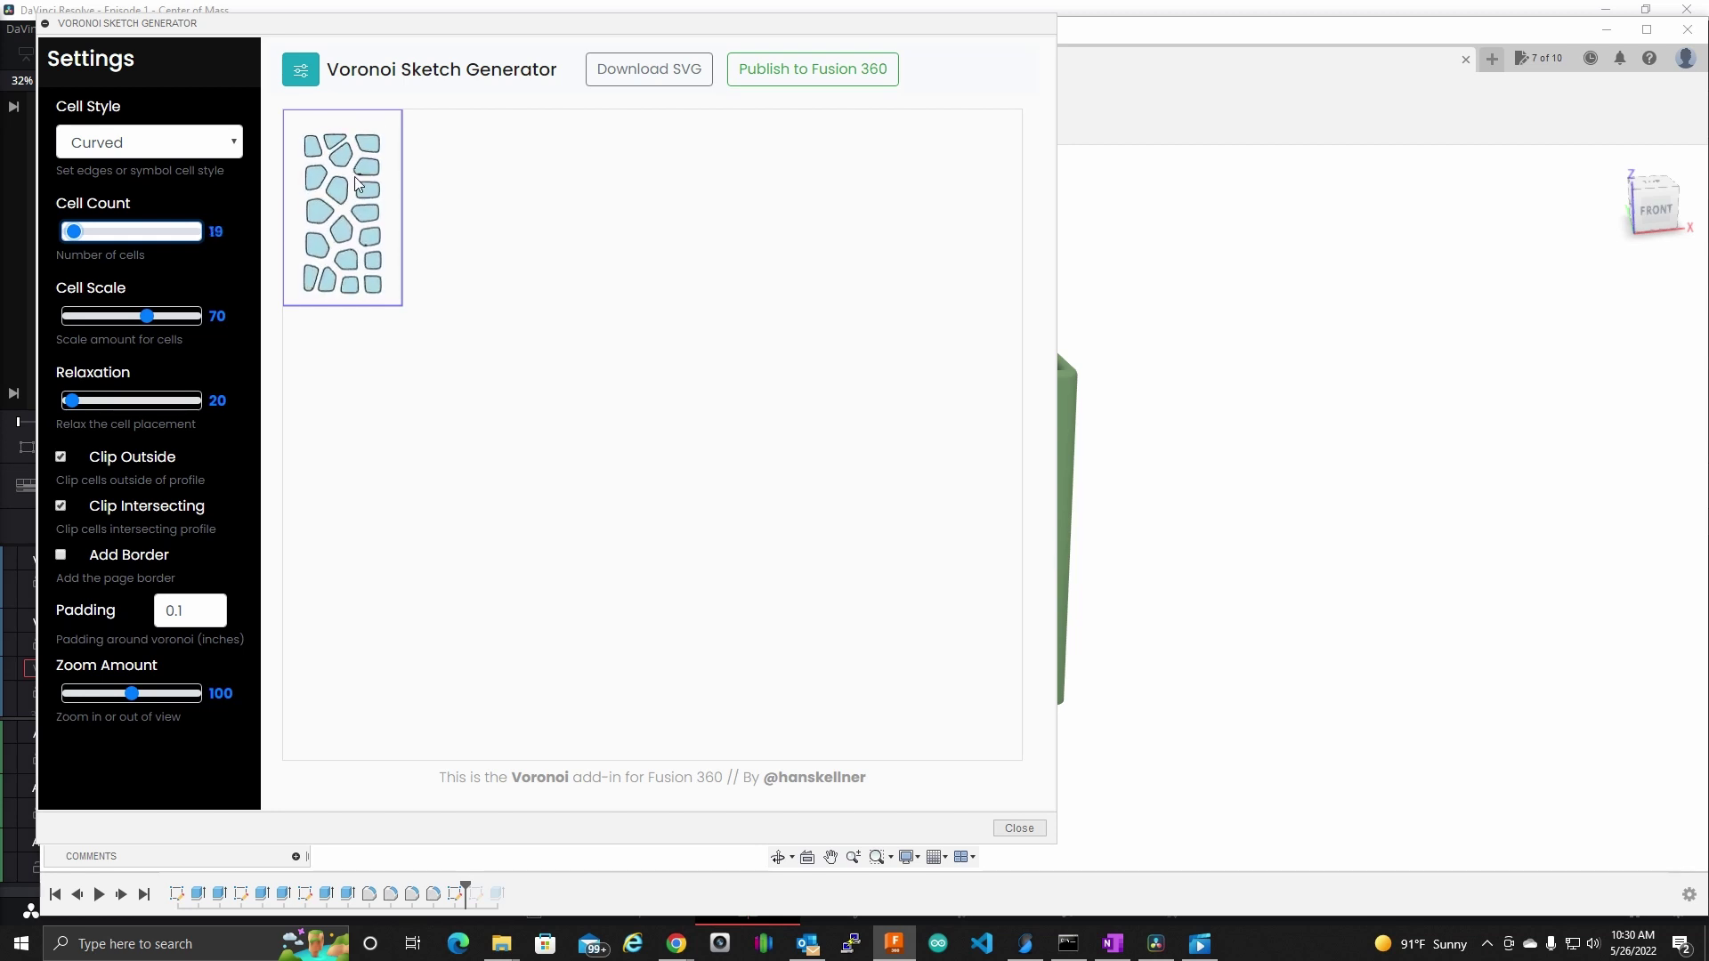
key("Left")
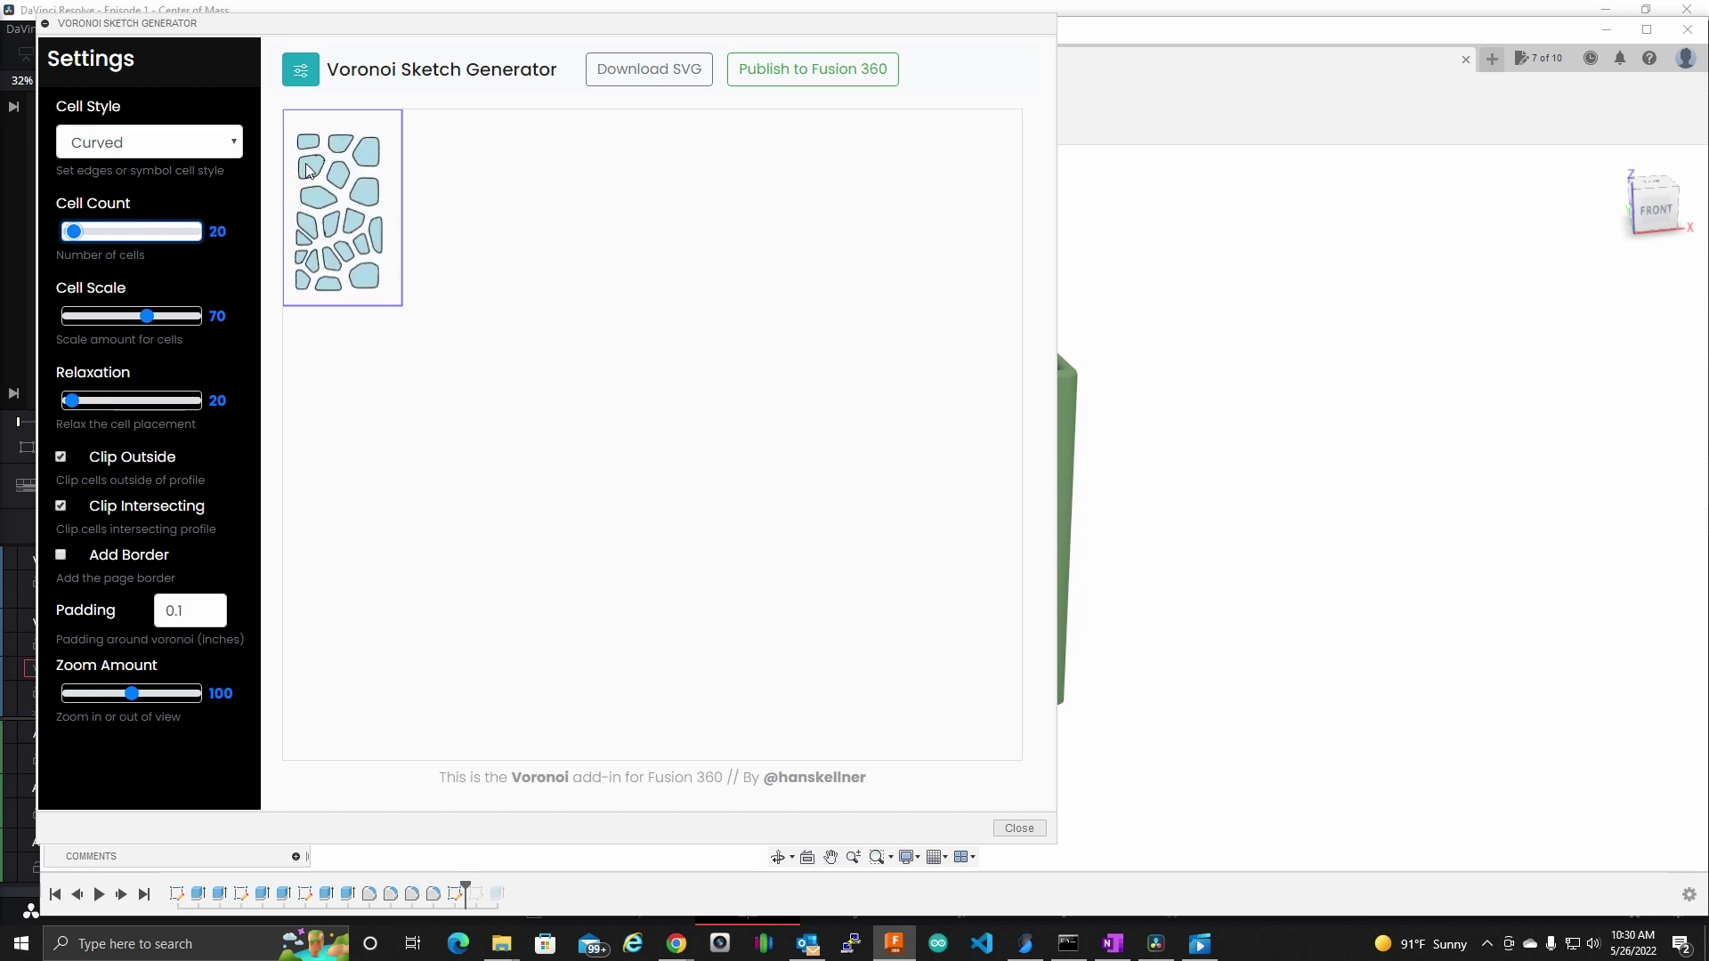
key("Right")
key("Left")
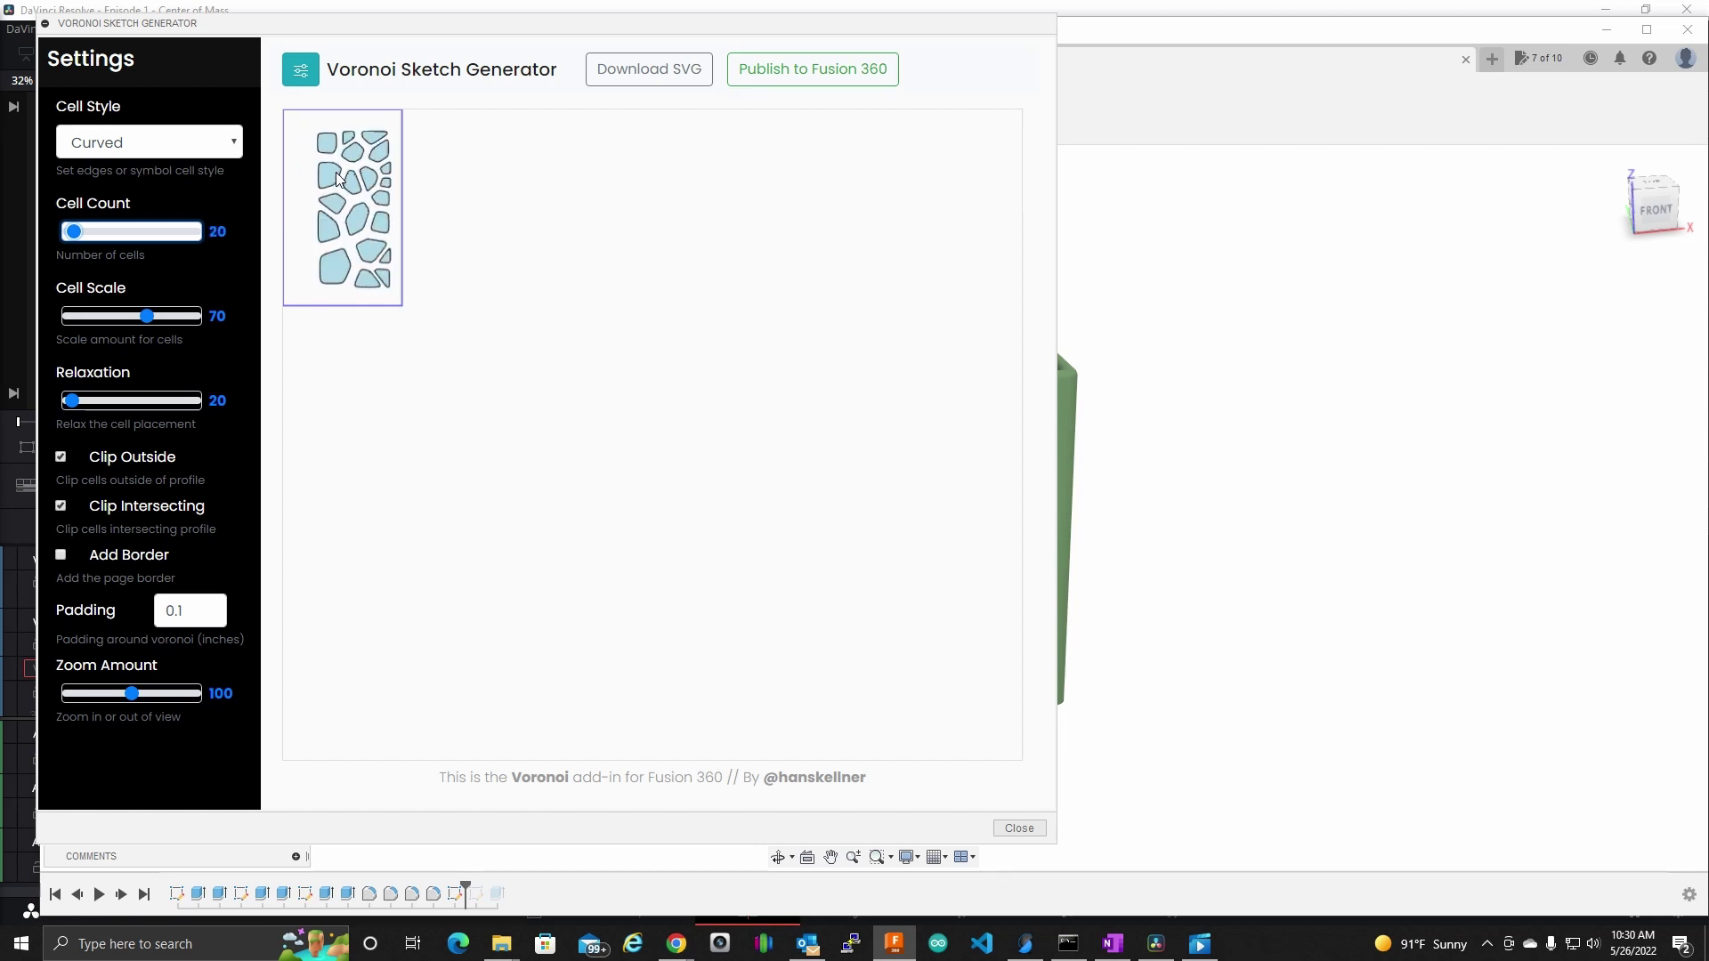
key("Right")
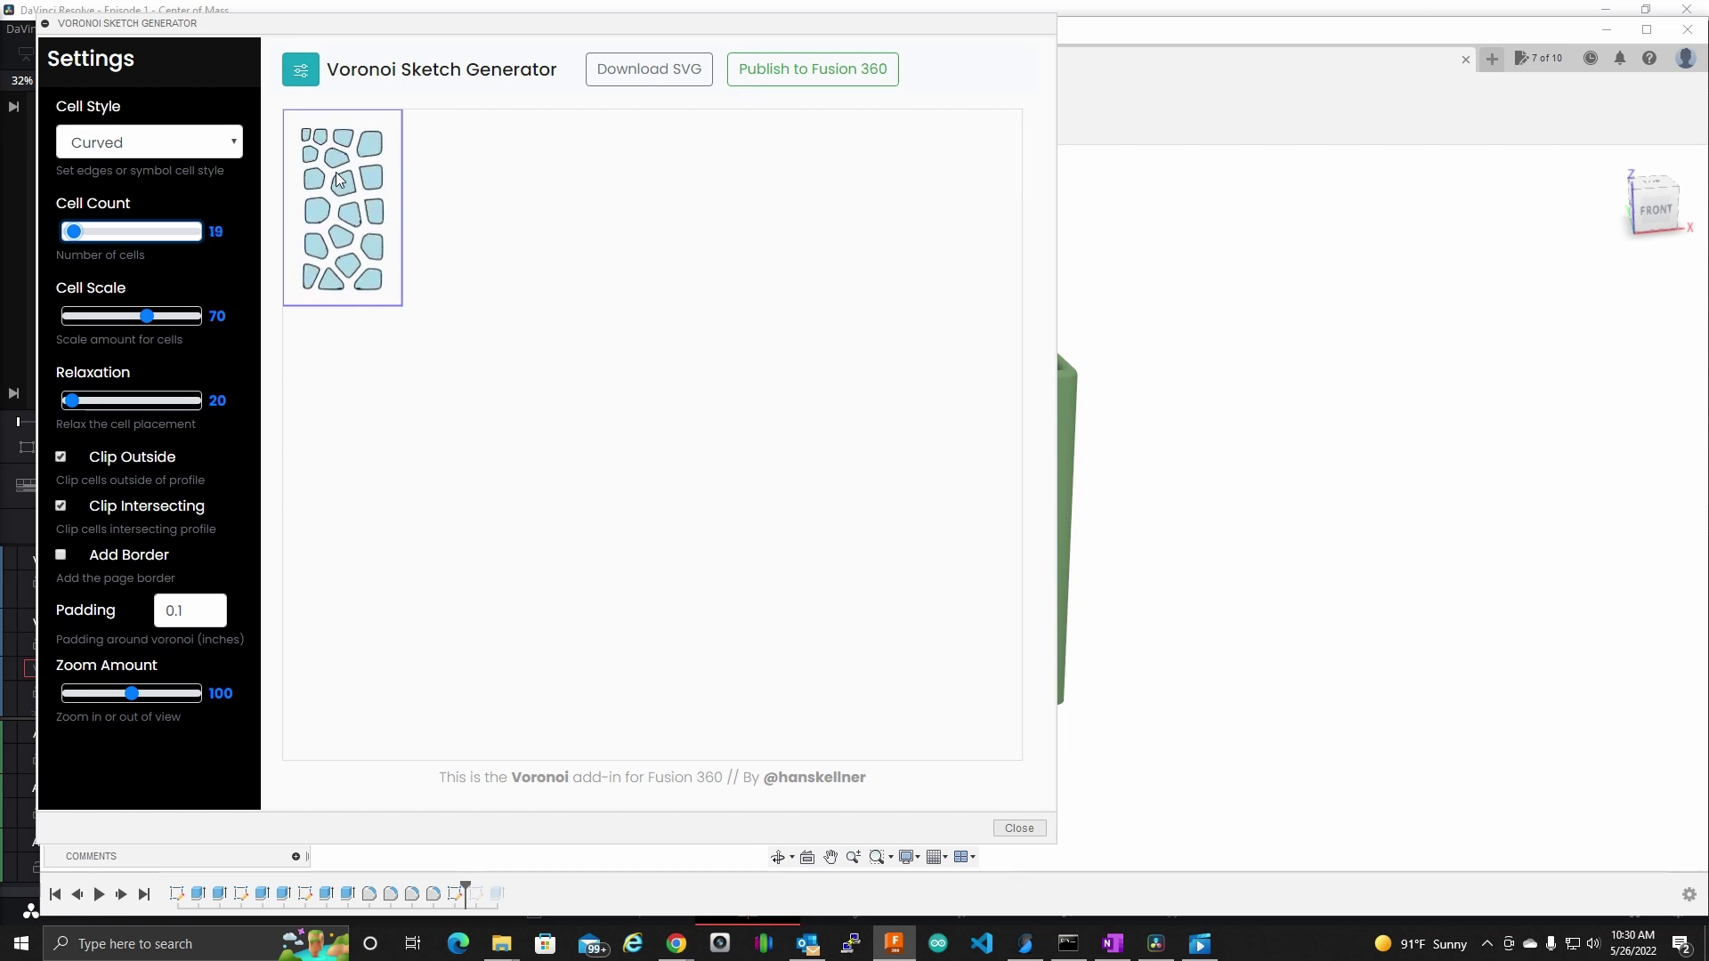
key("Left")
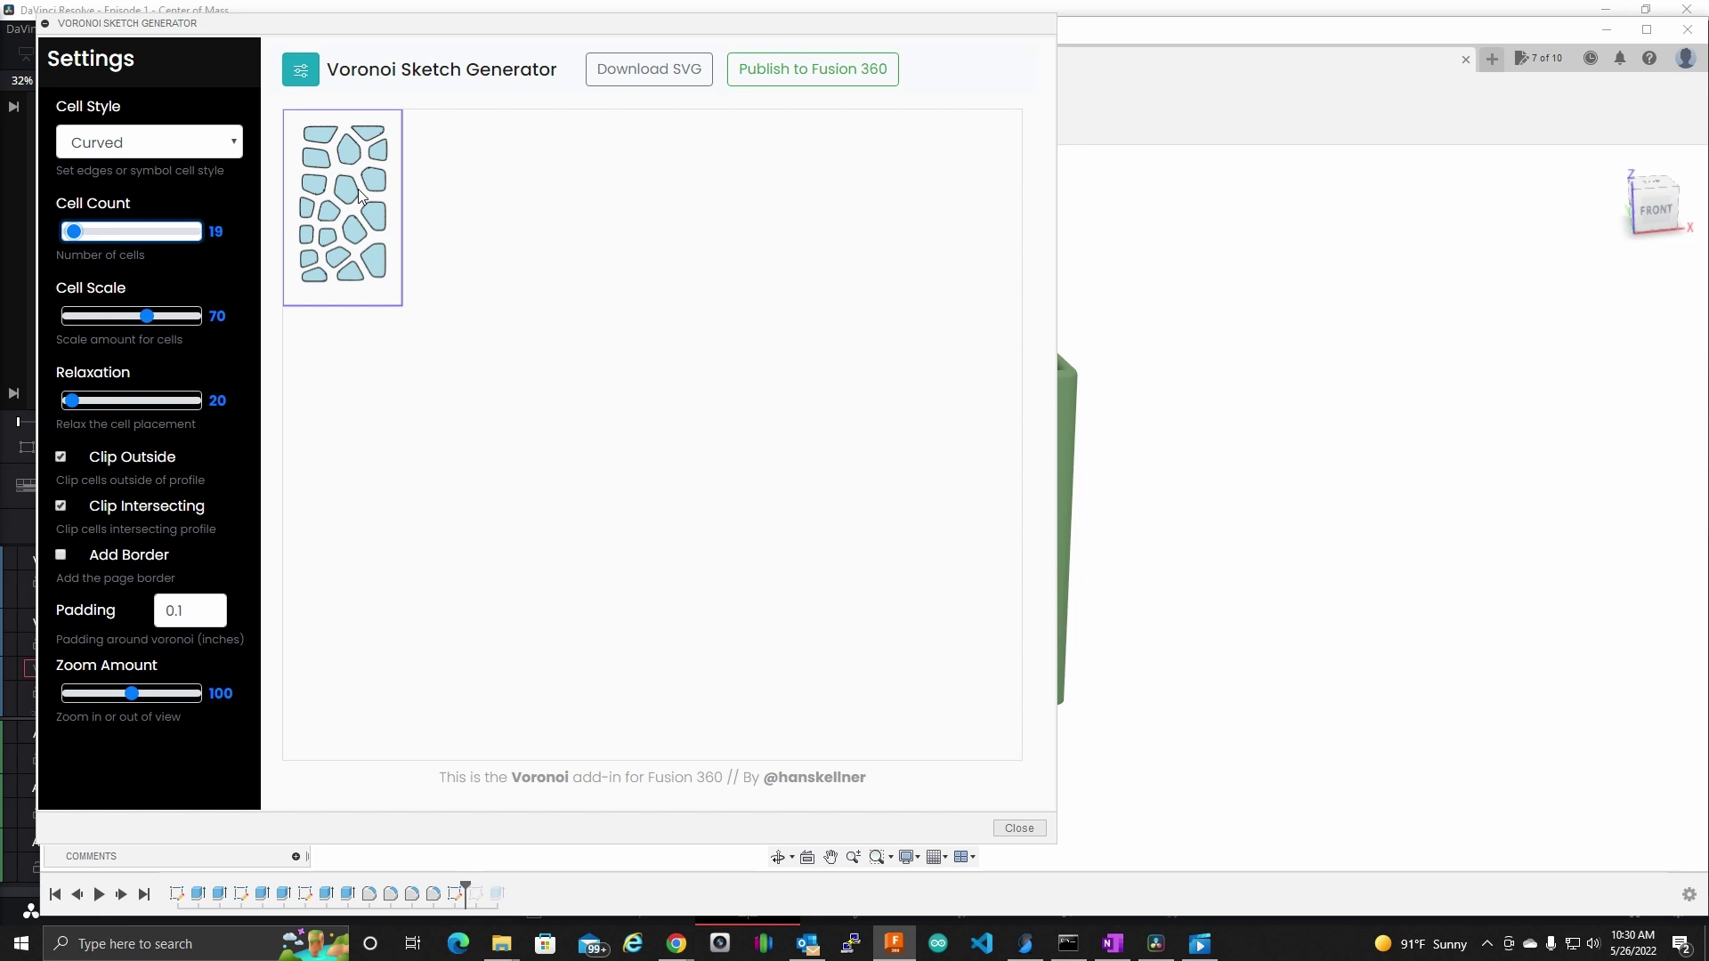
key("Right")
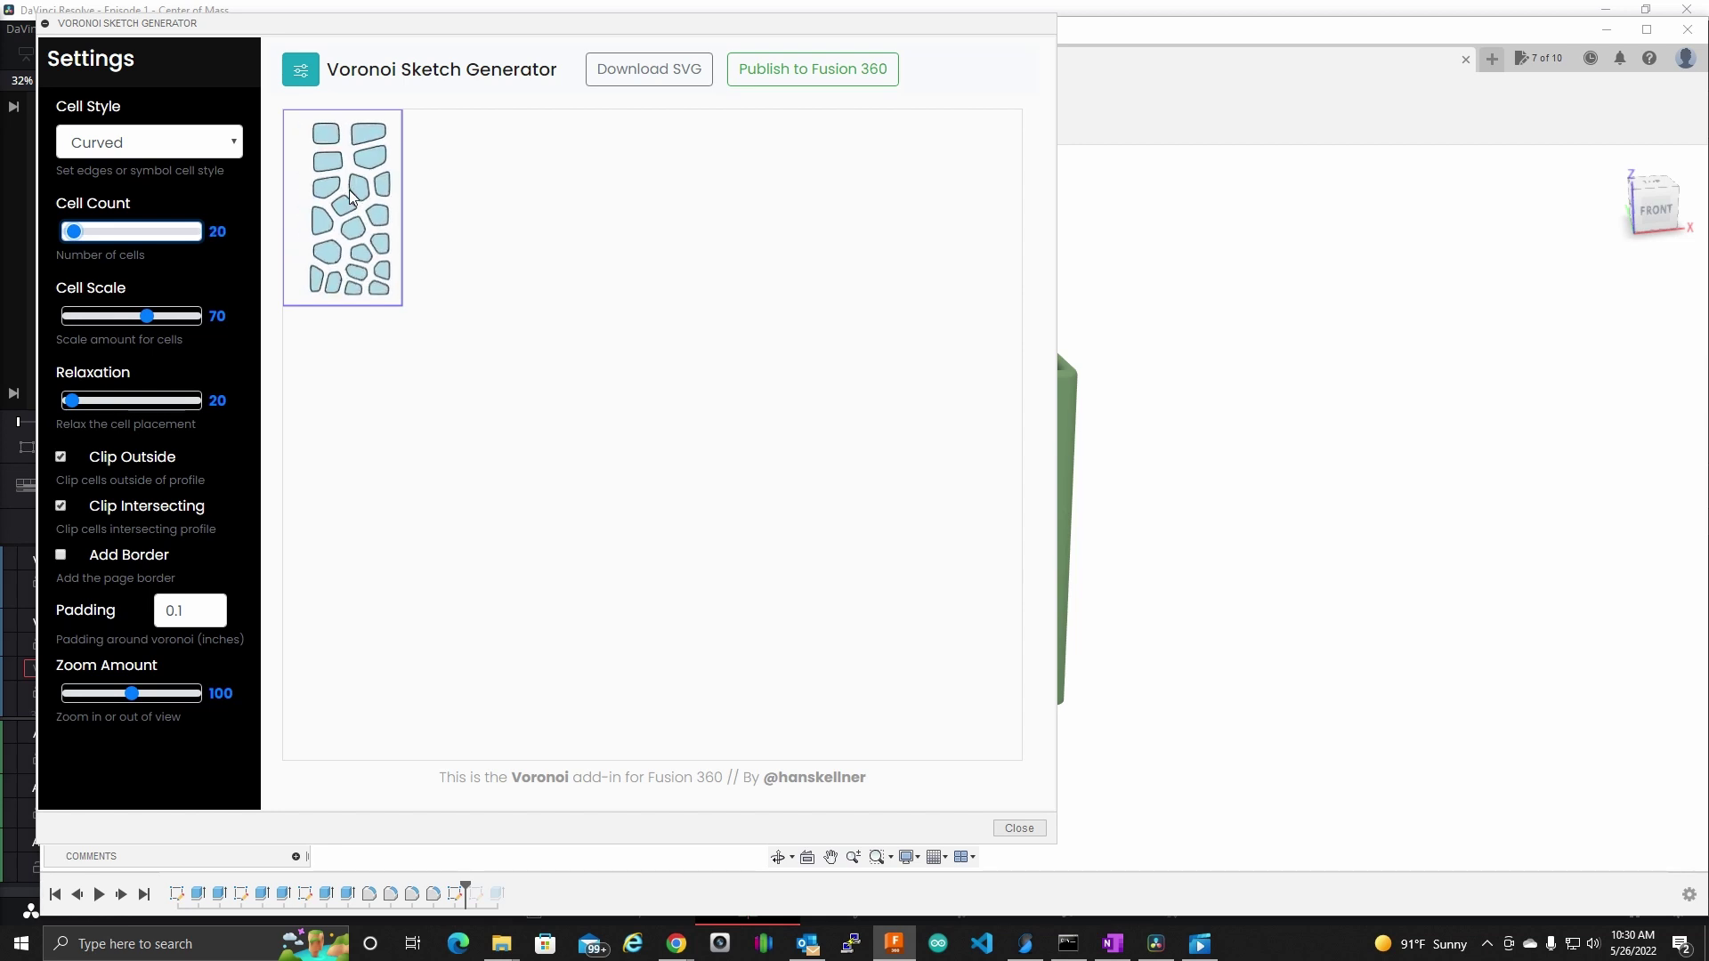
key("Left")
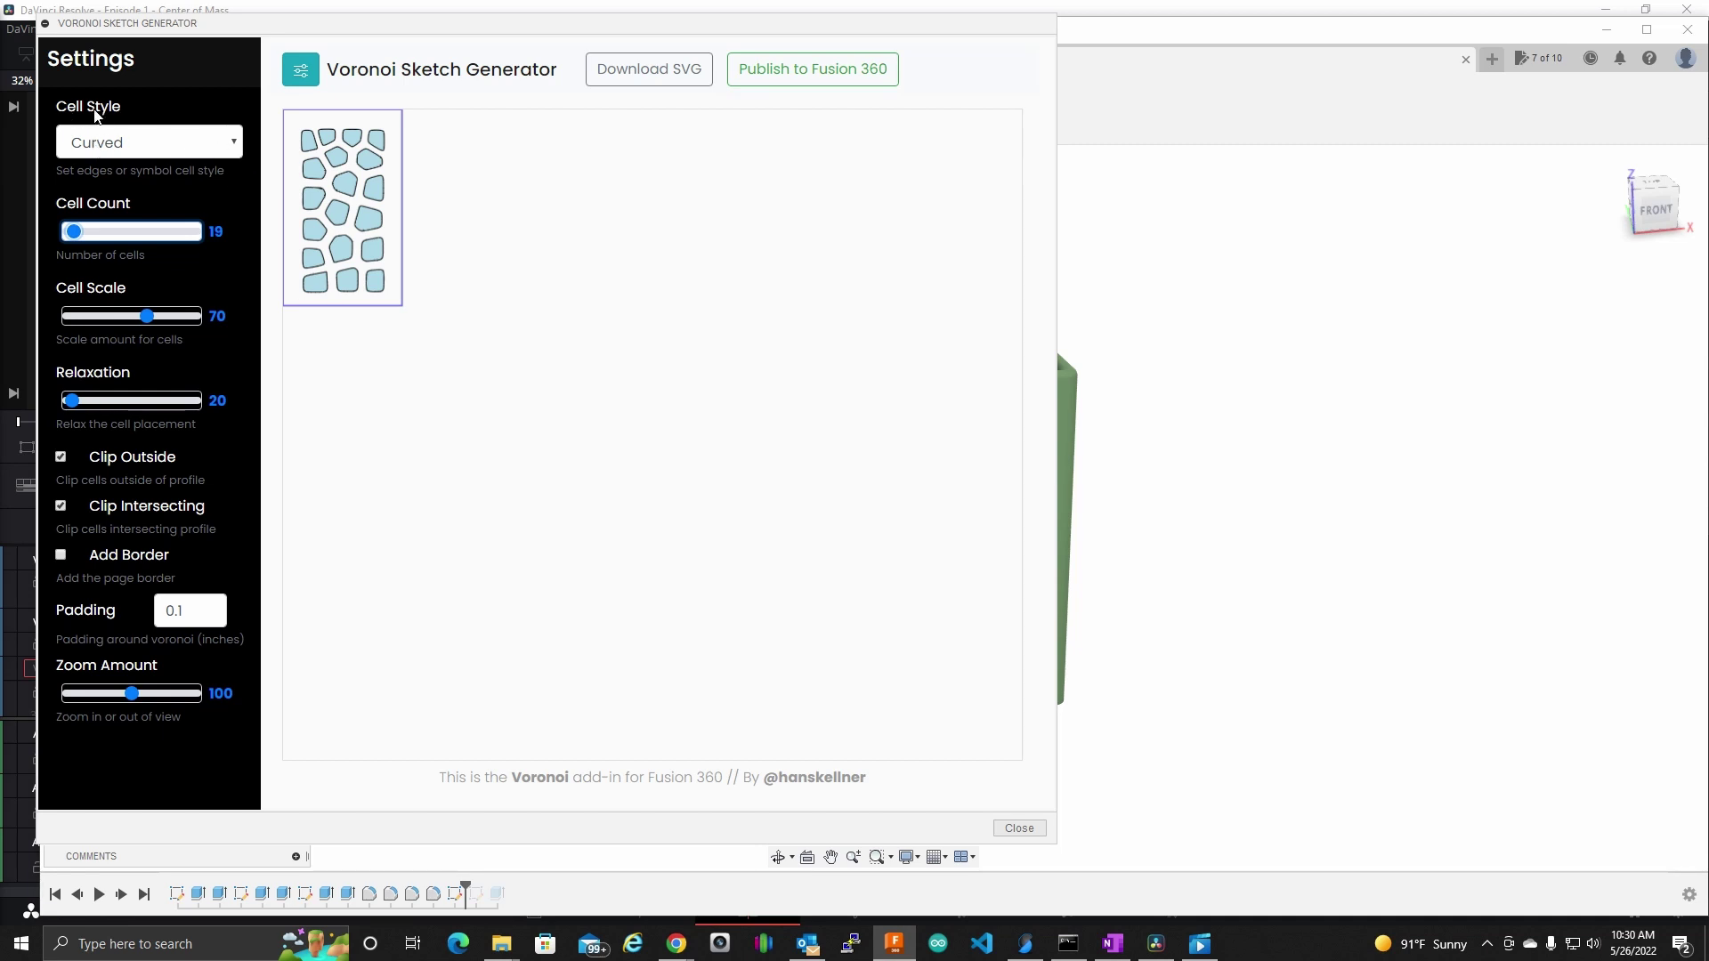
left_click(239, 147)
left_click(134, 201)
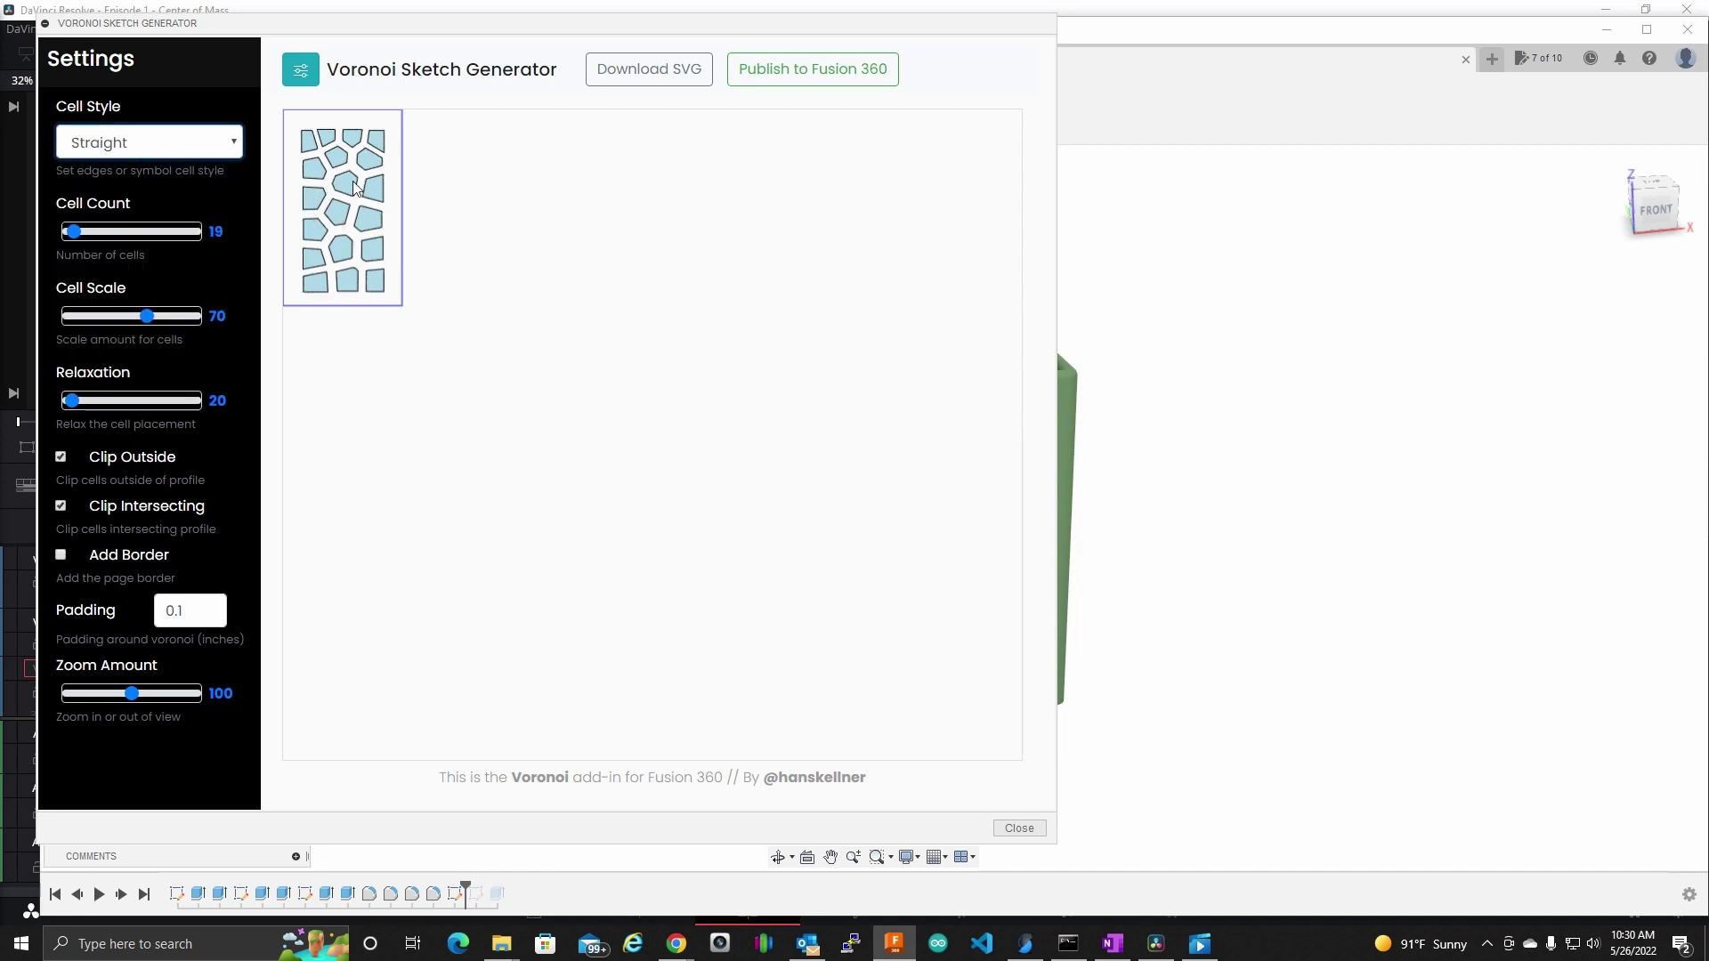
left_click(214, 142)
left_click(125, 219)
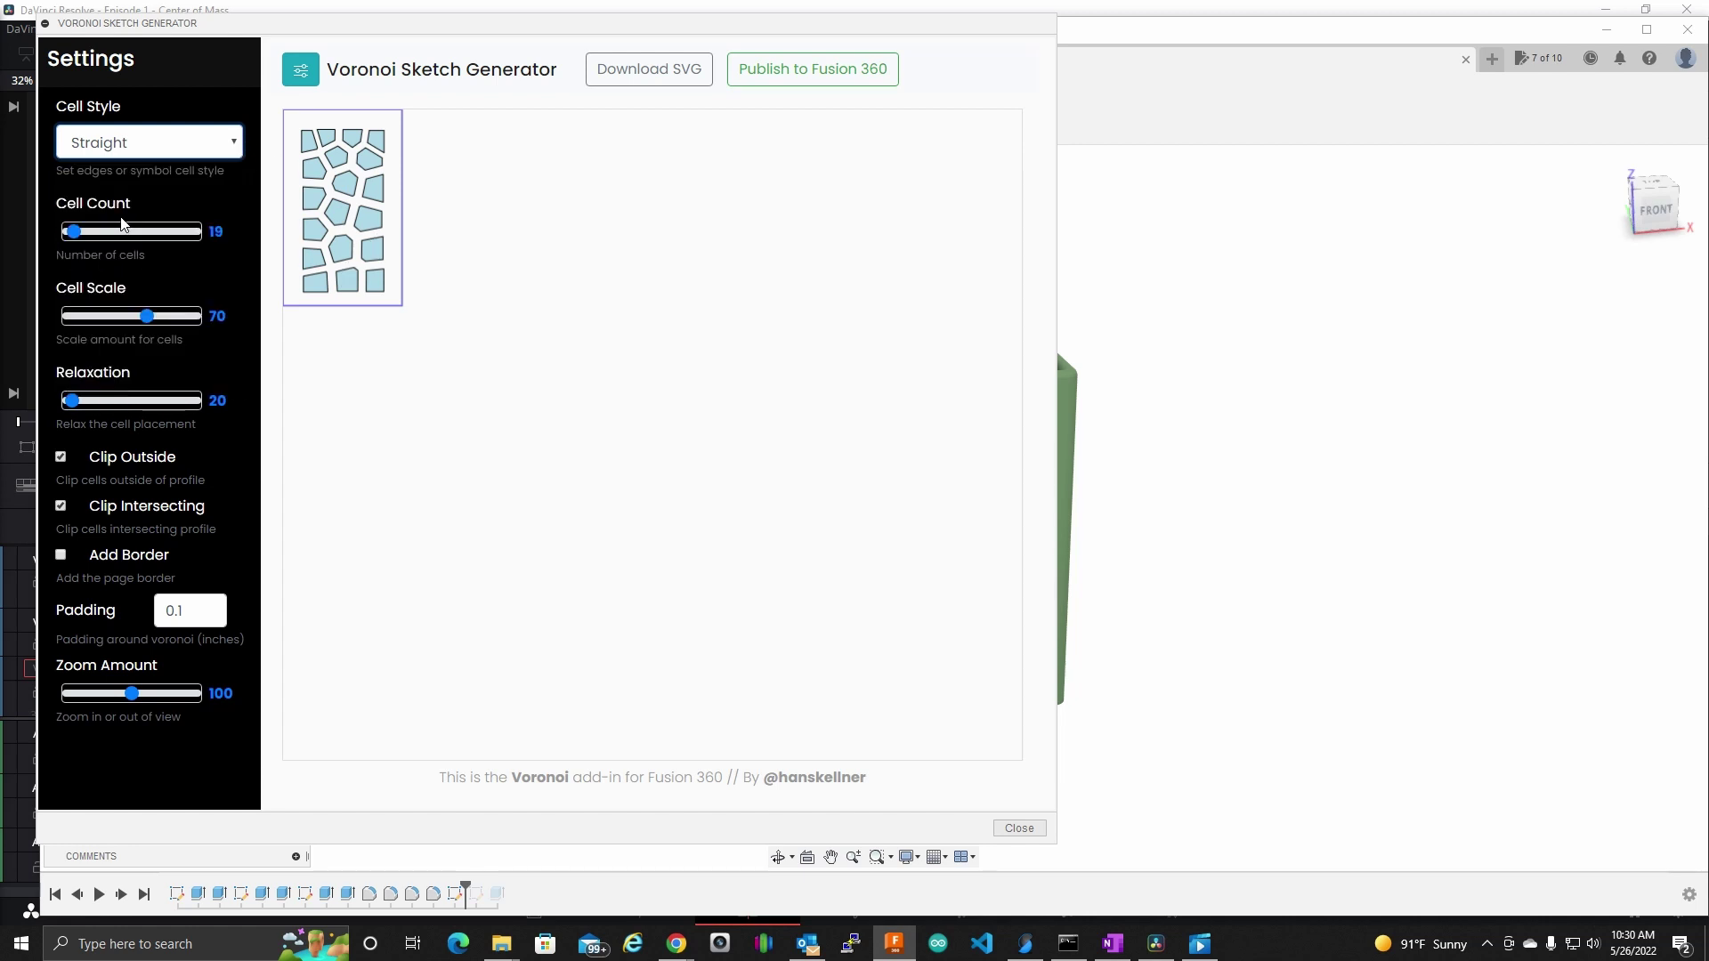
left_click(221, 151)
left_click(154, 239)
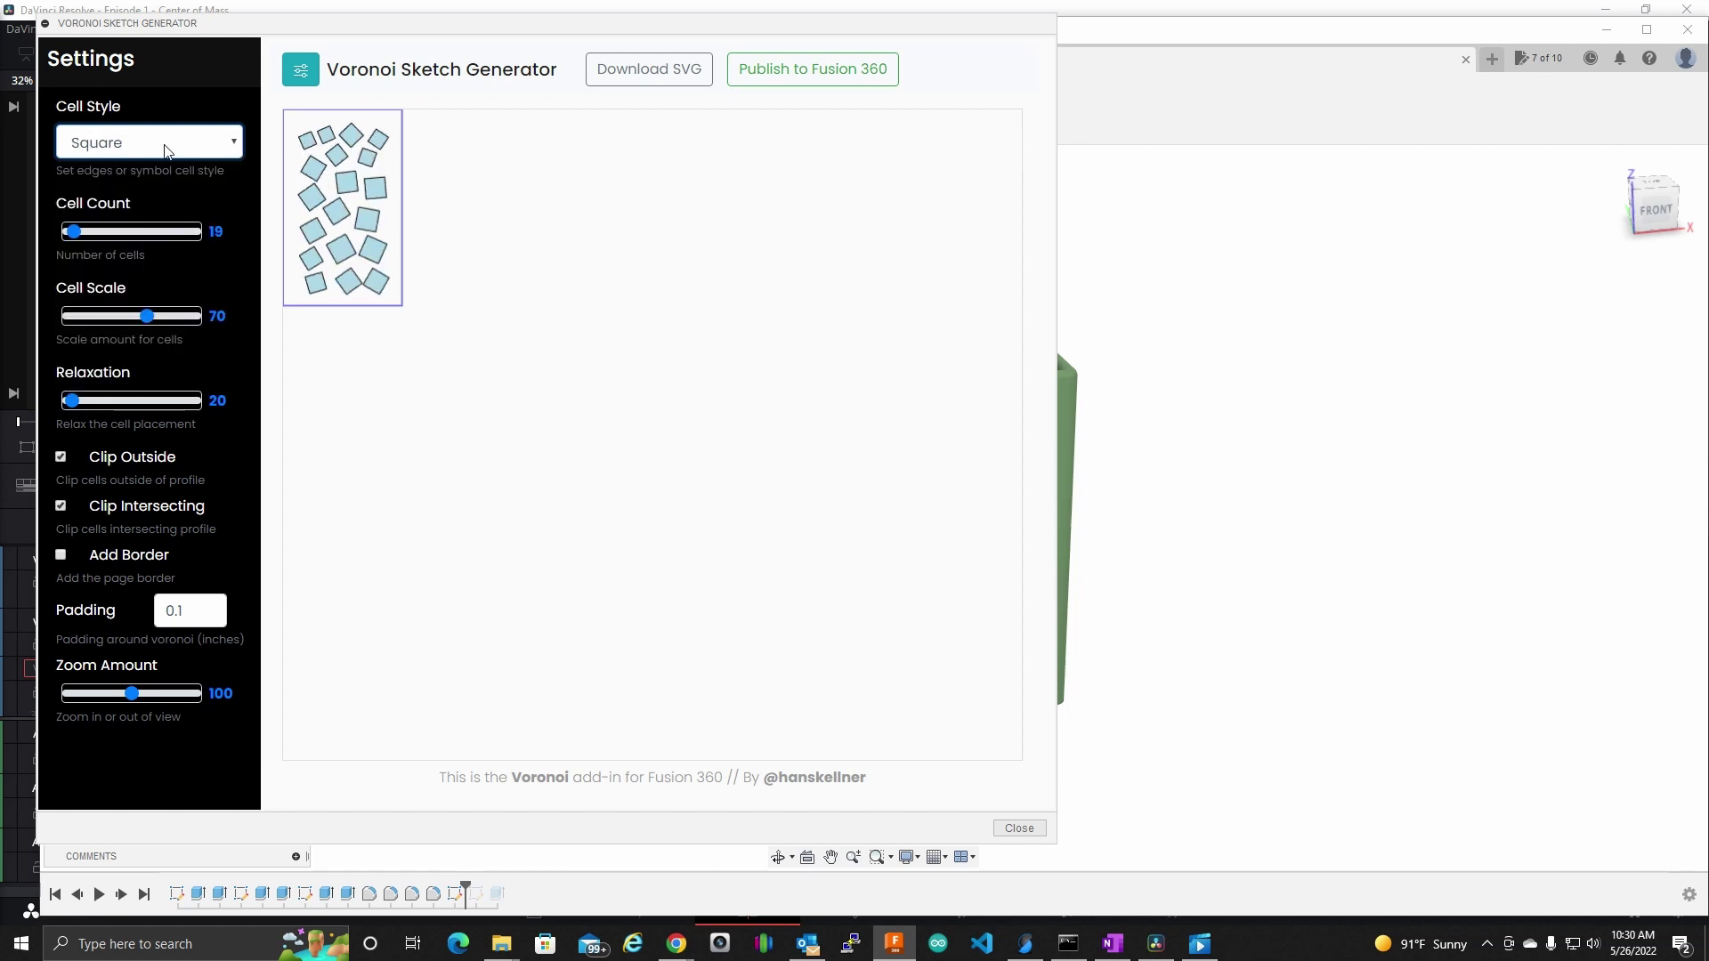
left_click(234, 146)
left_click(135, 264)
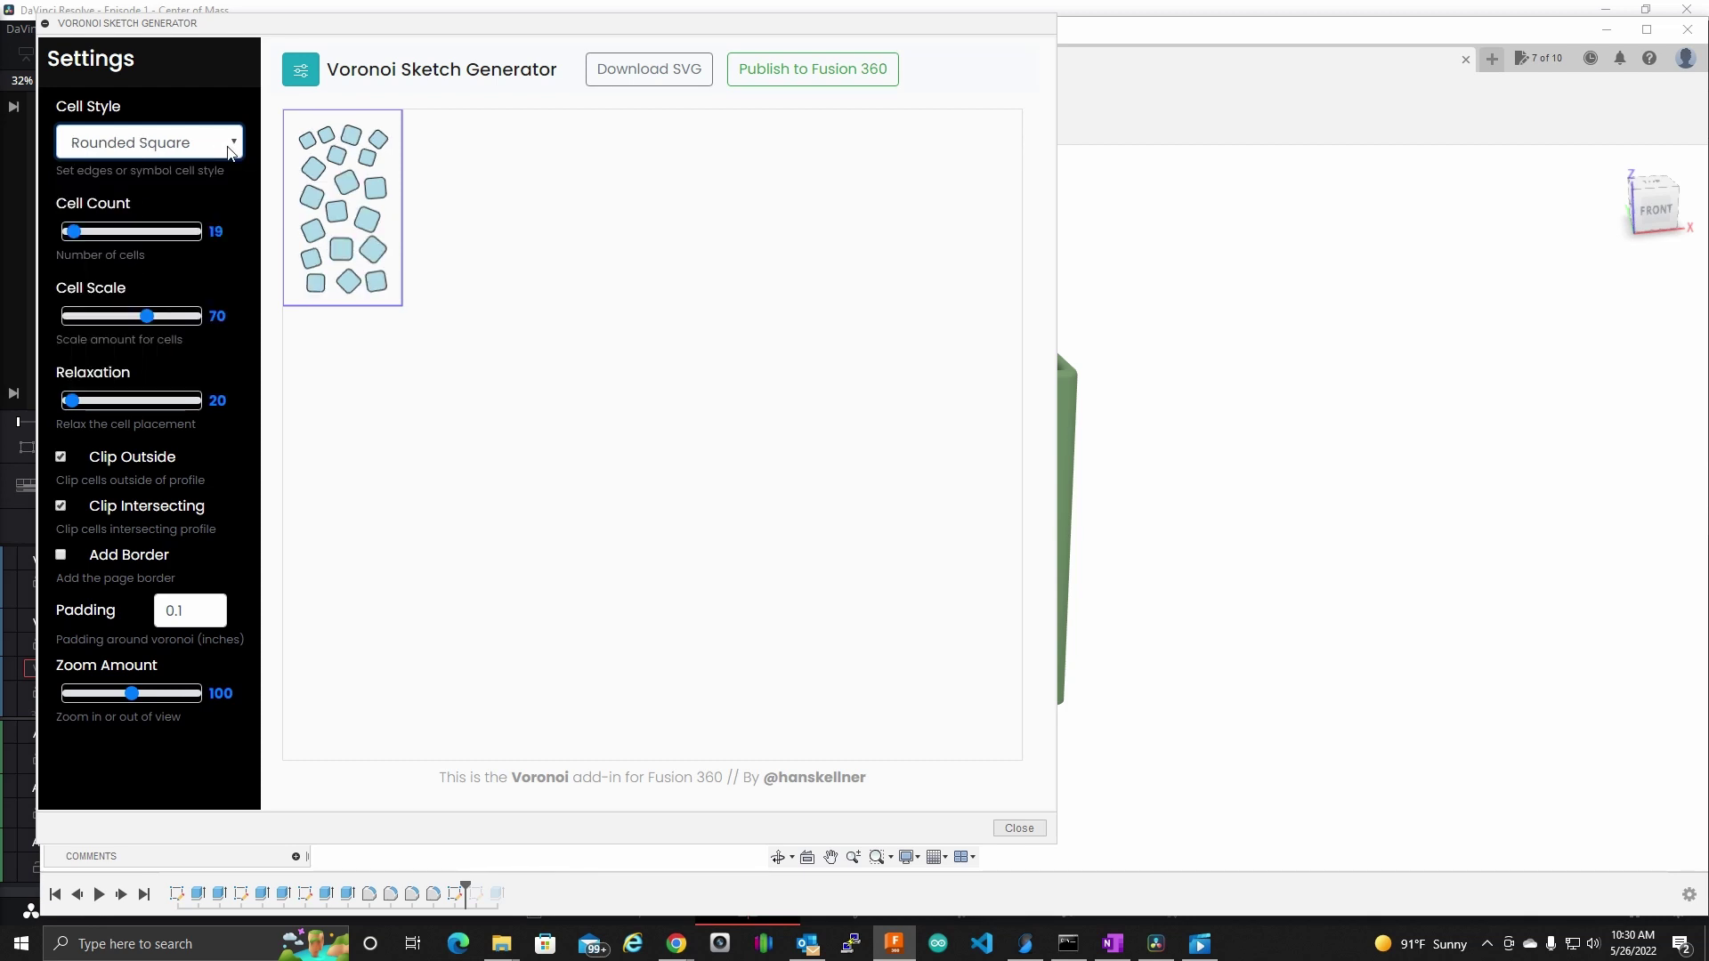
left_click(230, 147)
left_click(124, 287)
left_click(229, 149)
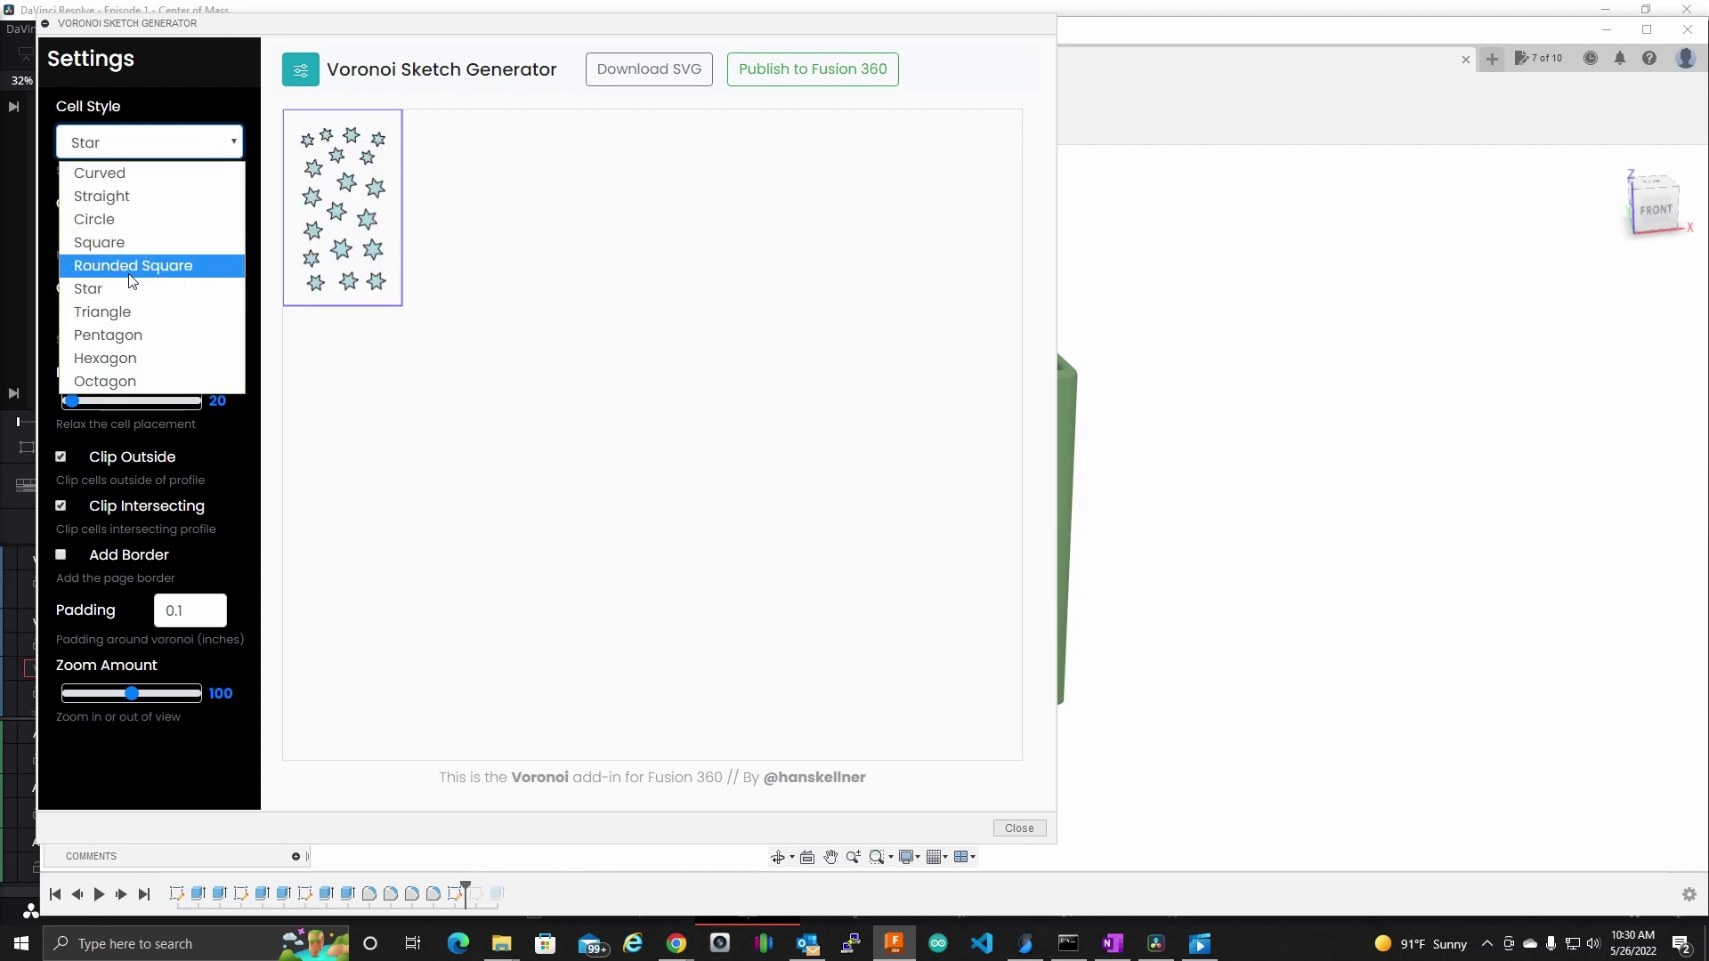
left_click(135, 303)
left_click(221, 153)
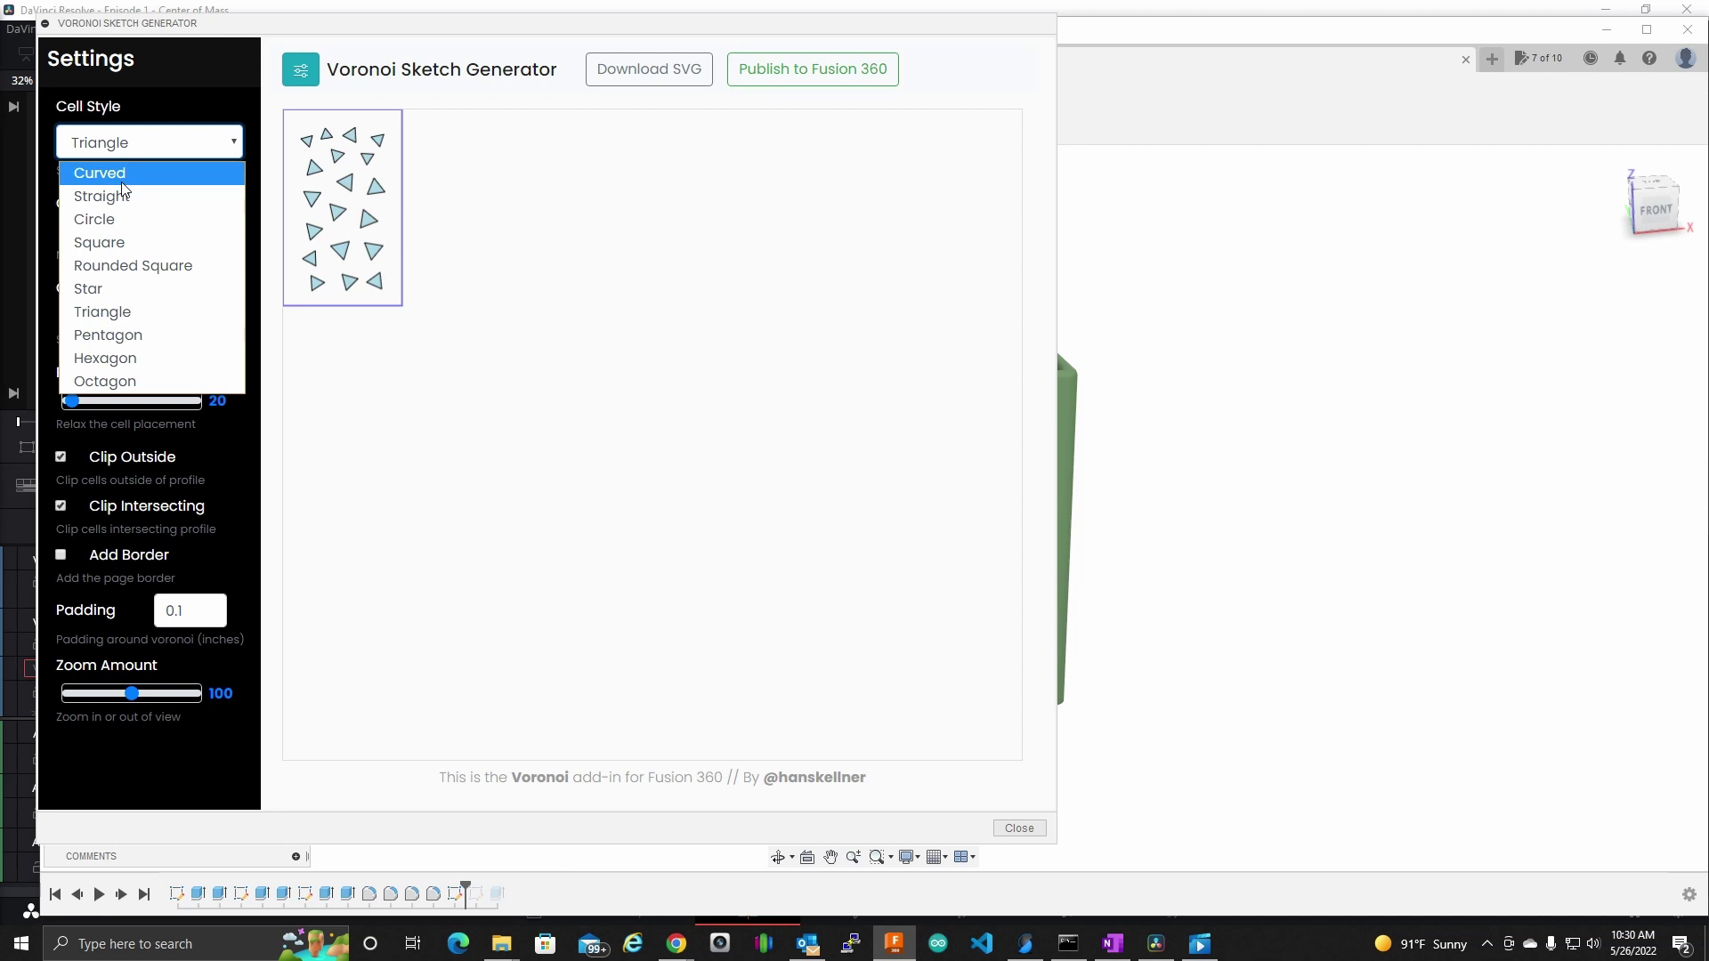
left_click(123, 175)
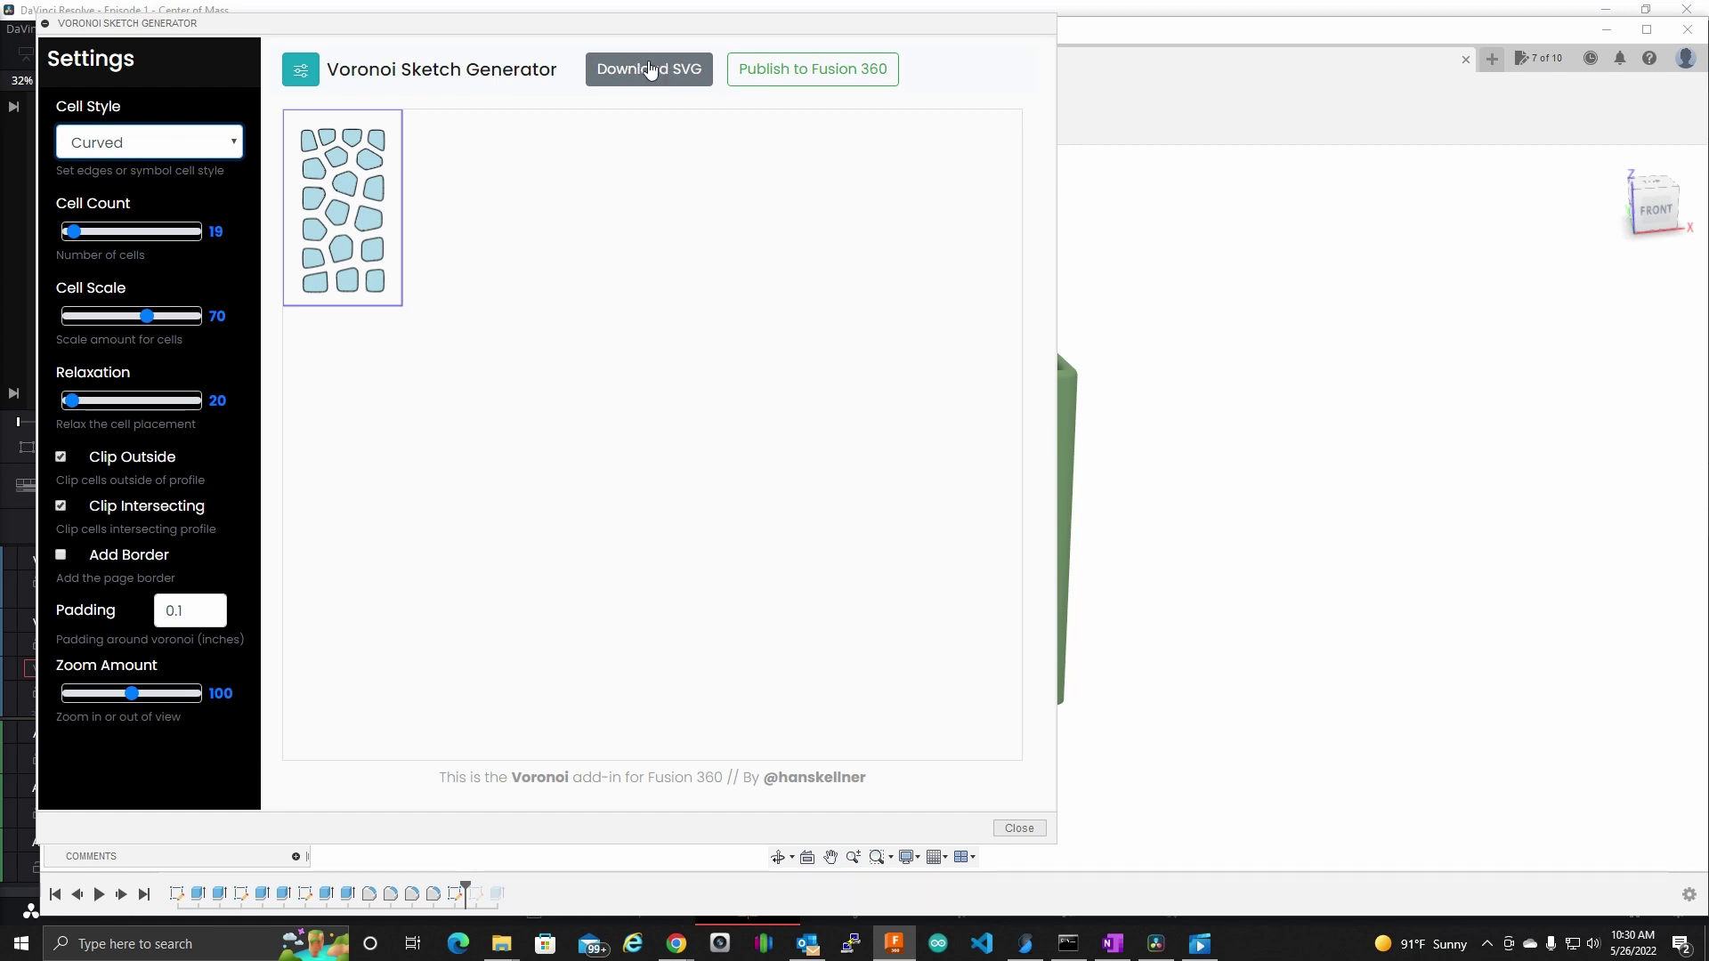
left_click(820, 79)
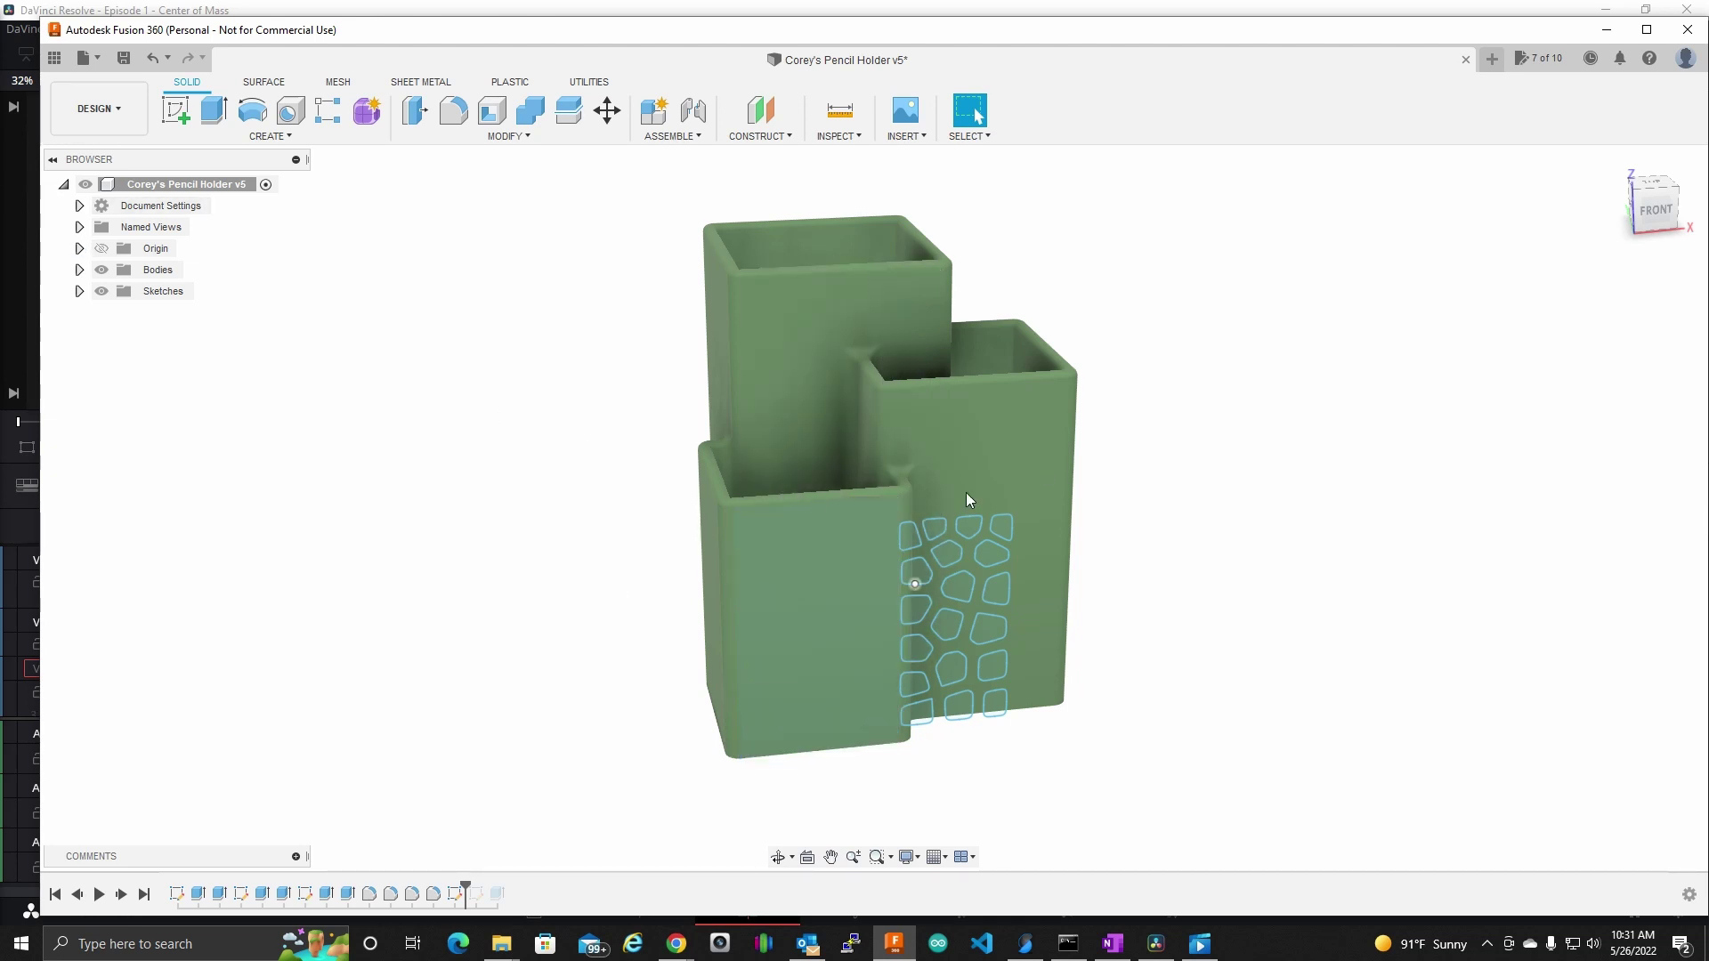
- Turn on visibility of the origin planes and axes in the Browser
left_click(79, 248)
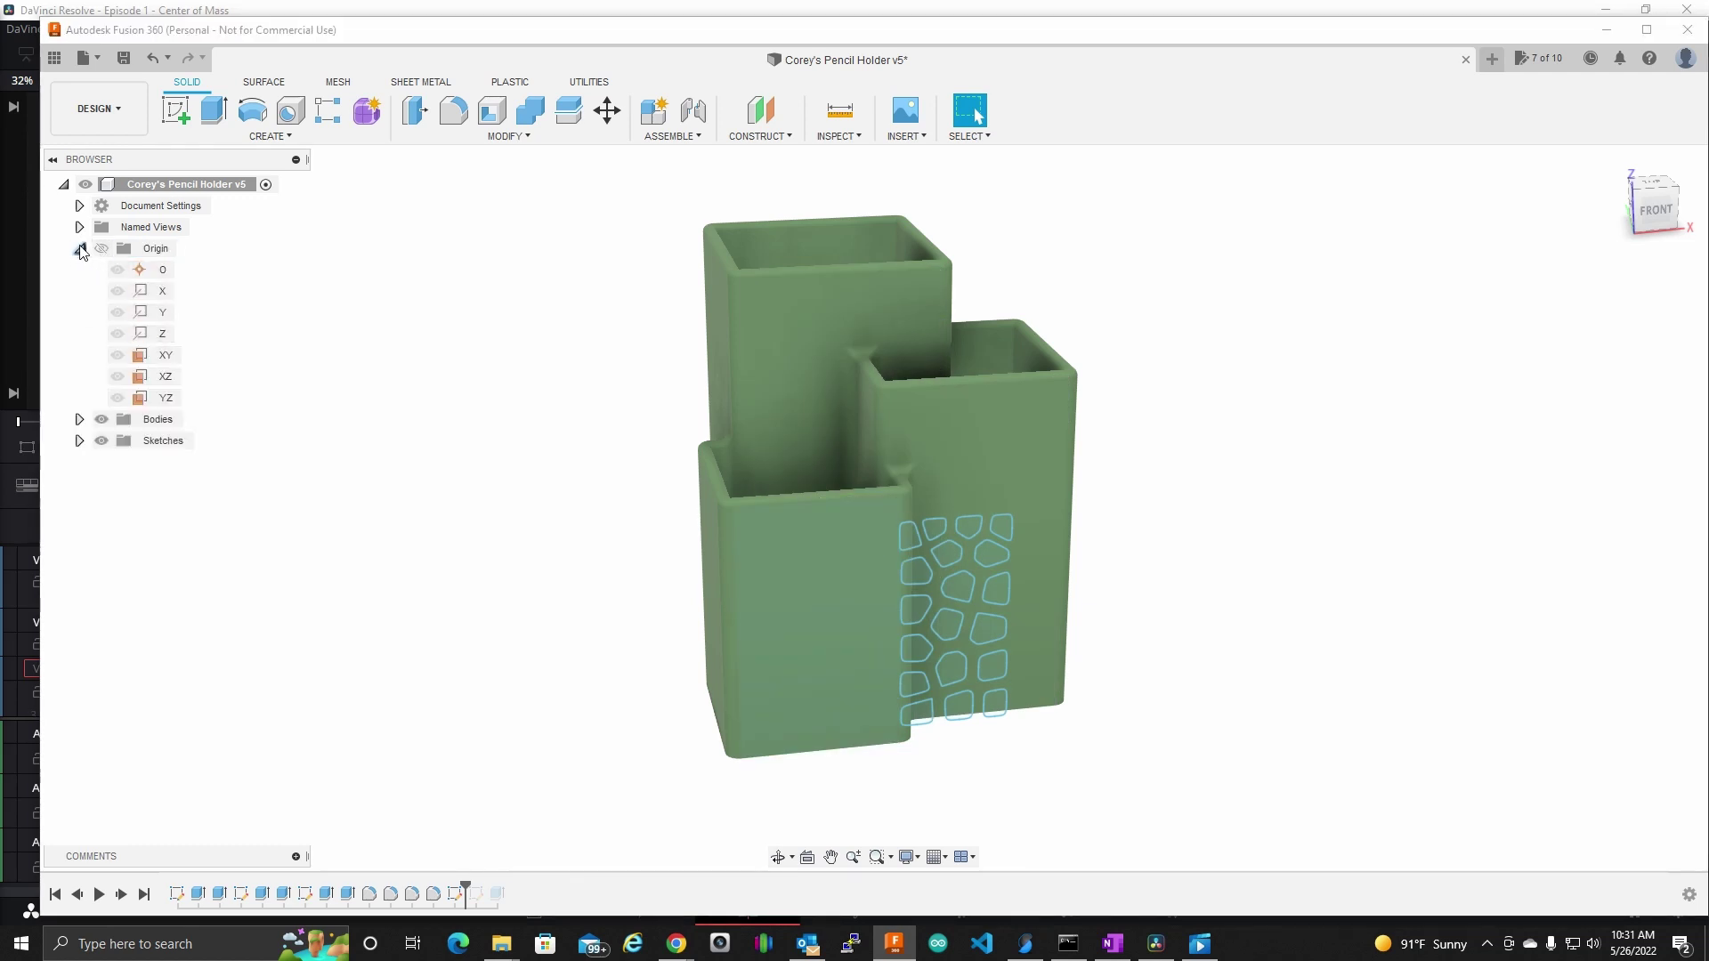
left_click(103, 249)
left_click(79, 248)
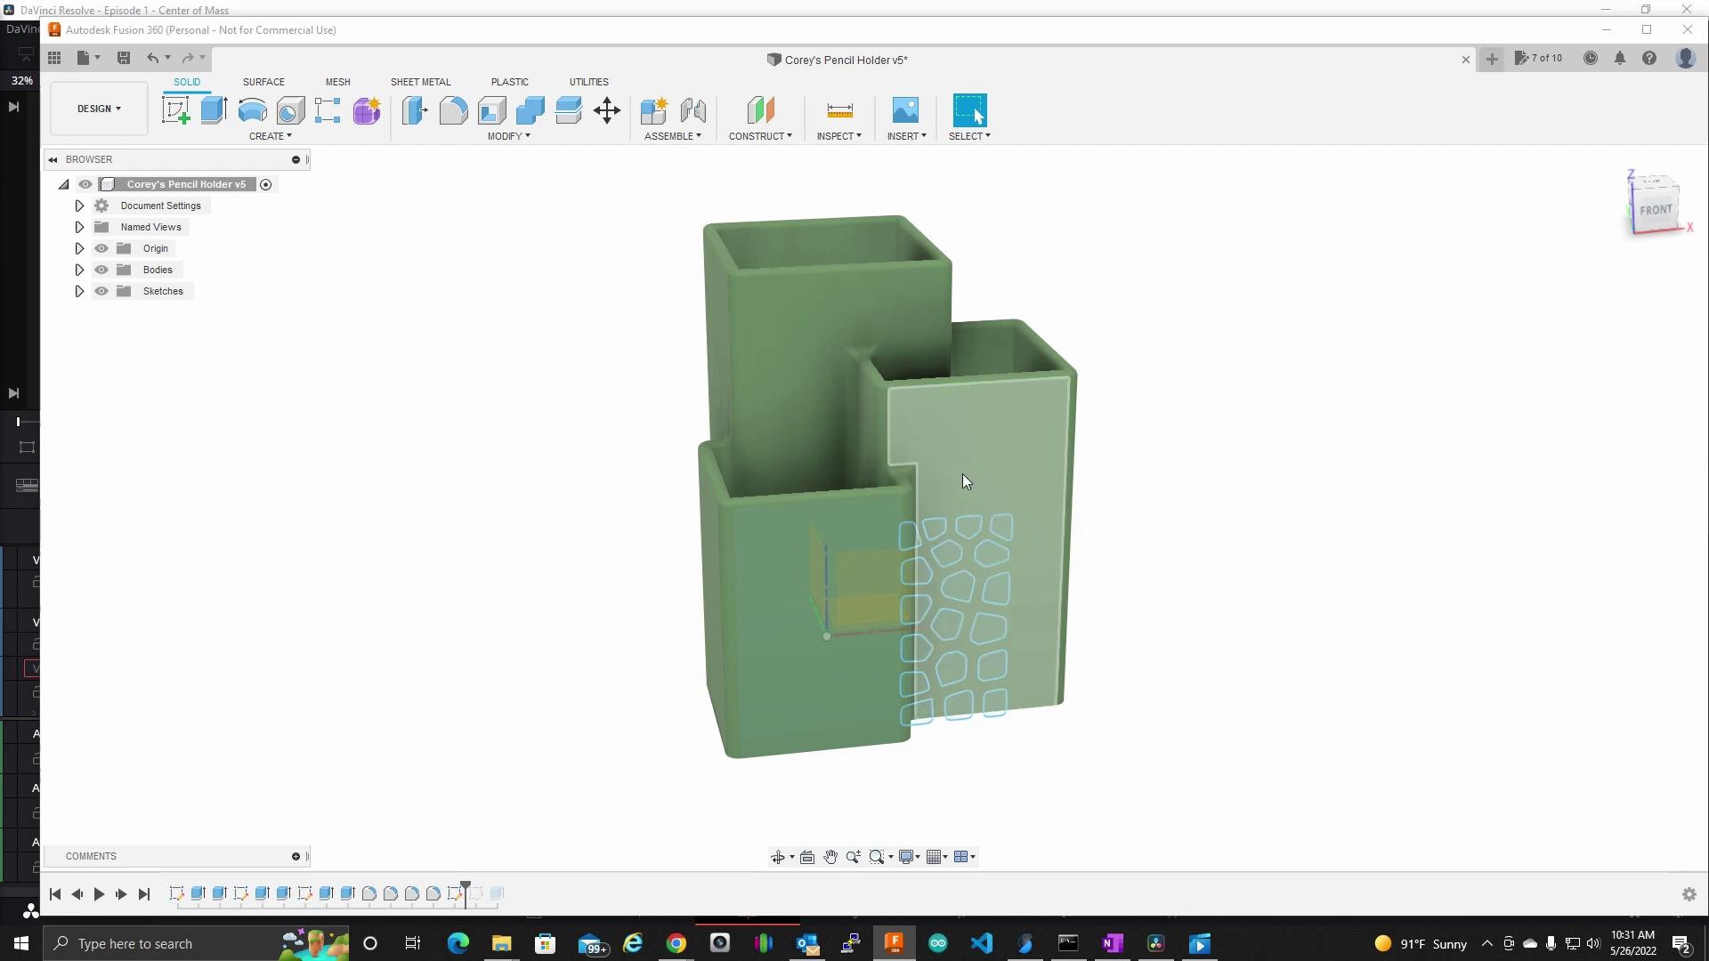
- Window-select all the Voronoi cell outlines on the holder's front wall
mouse_move(964, 474)
middle_mouse_down("shift")
mouse_move(1130, 477)
mouse_move(1097, 551)
mouse_move(1114, 603)
mouse_move(1130, 572)
mouse_move(1144, 580)
middle_mouse_up("shift")
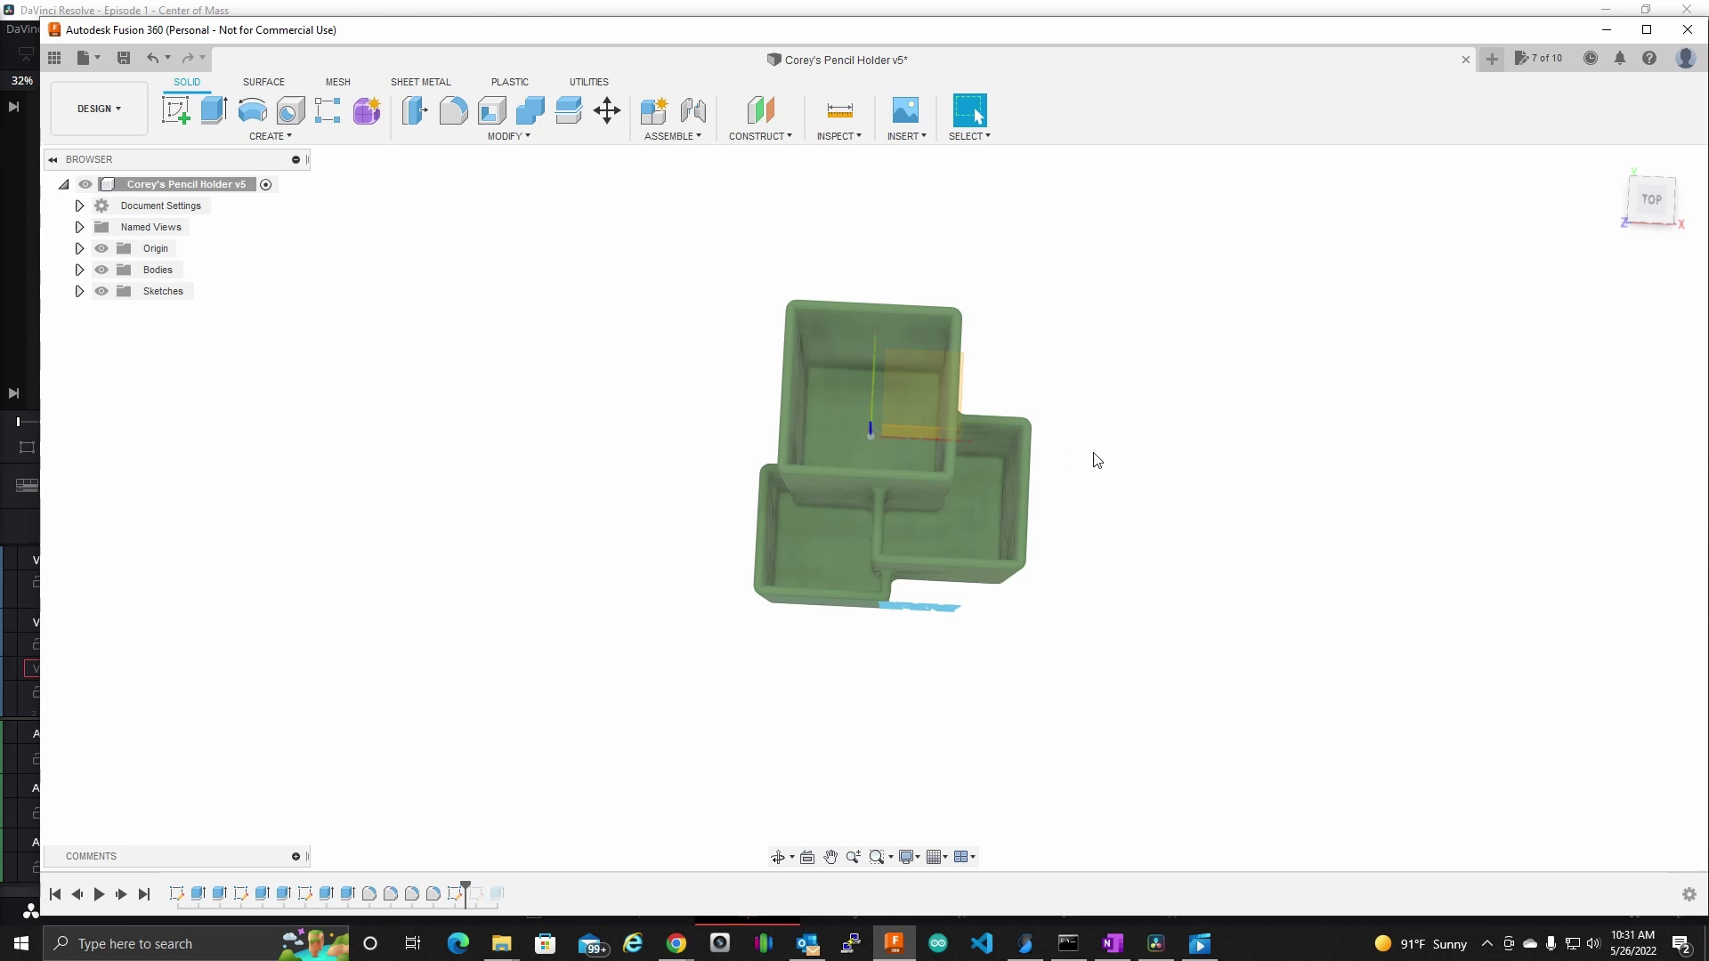
mouse_move(1095, 458)
middle_mouse_down("shift")
mouse_move(1107, 489)
mouse_move(1110, 473)
mouse_move(1068, 454)
mouse_move(955, 508)
middle_mouse_up("shift")
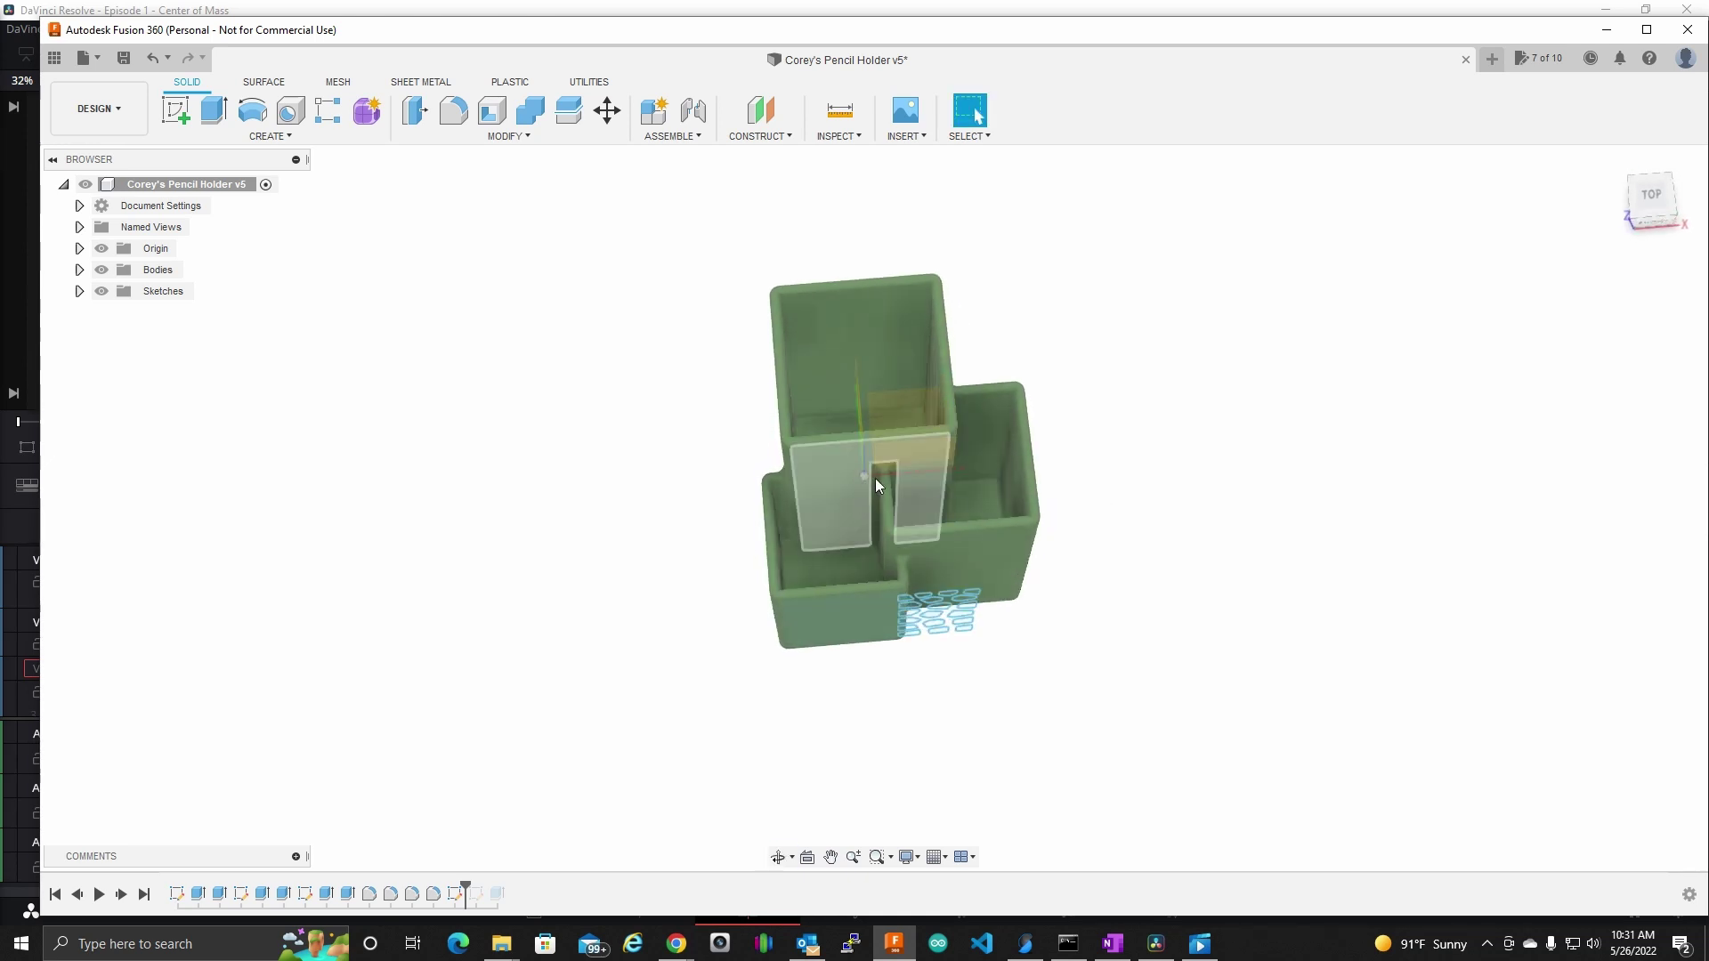
middle_click_drag(1080, 492, 1098, 469, "shift")
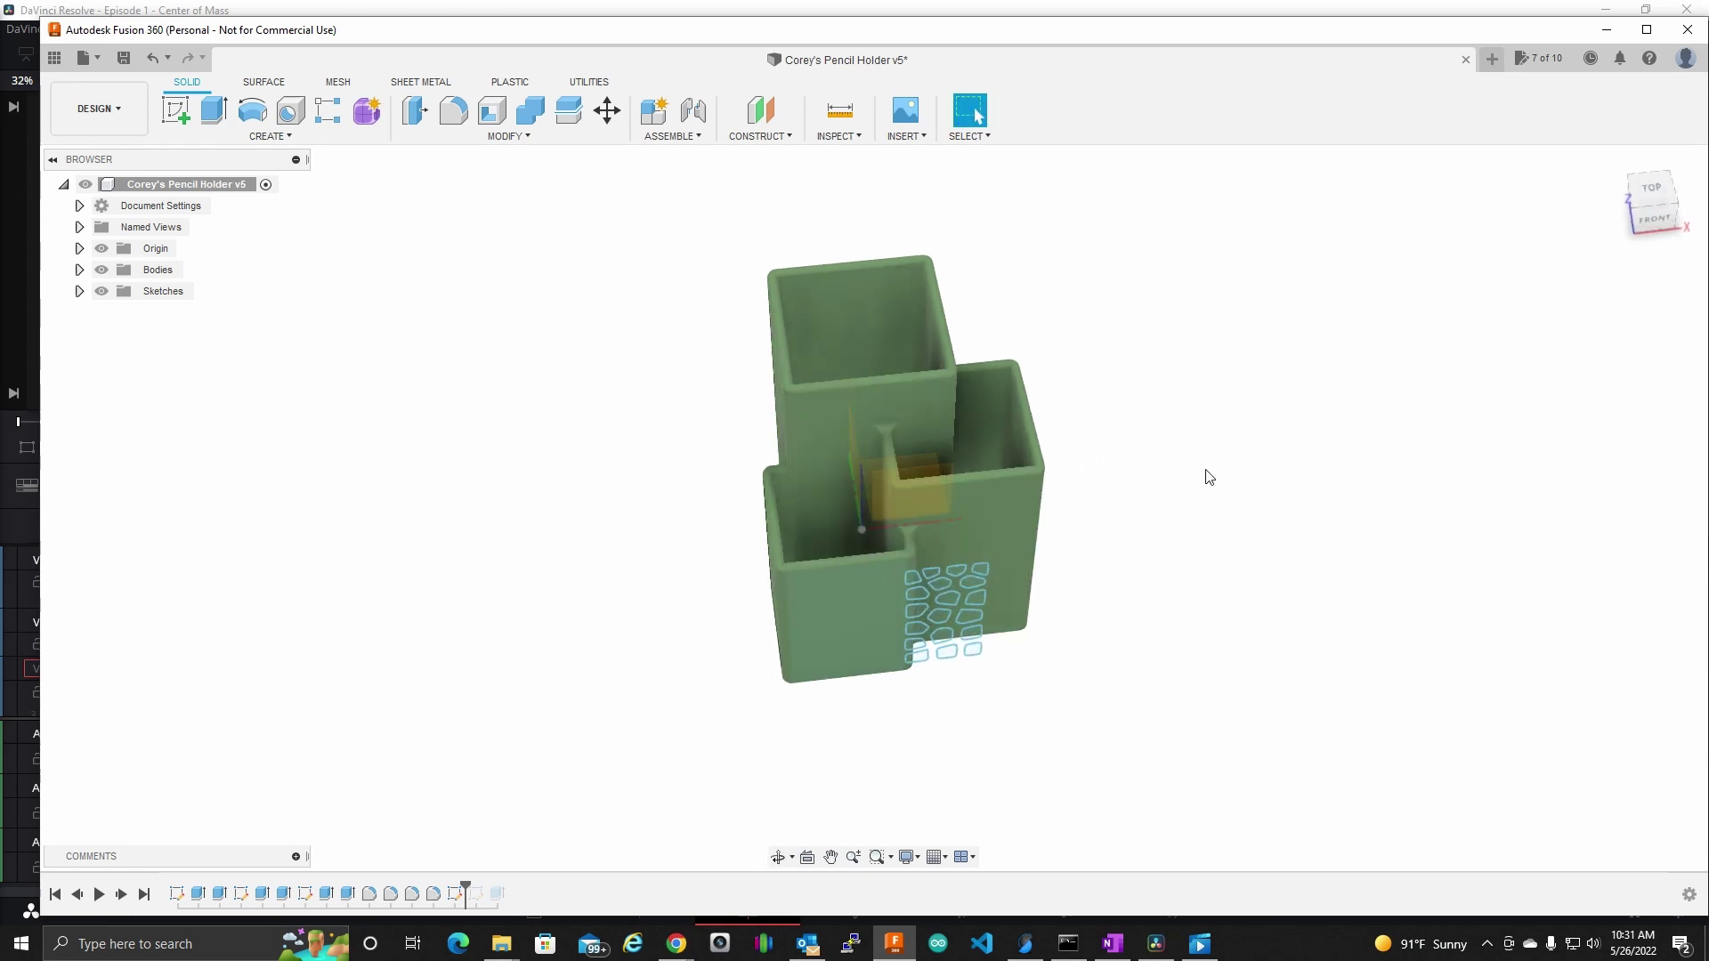
middle_click_drag(1157, 568, 1118, 503, "shift")
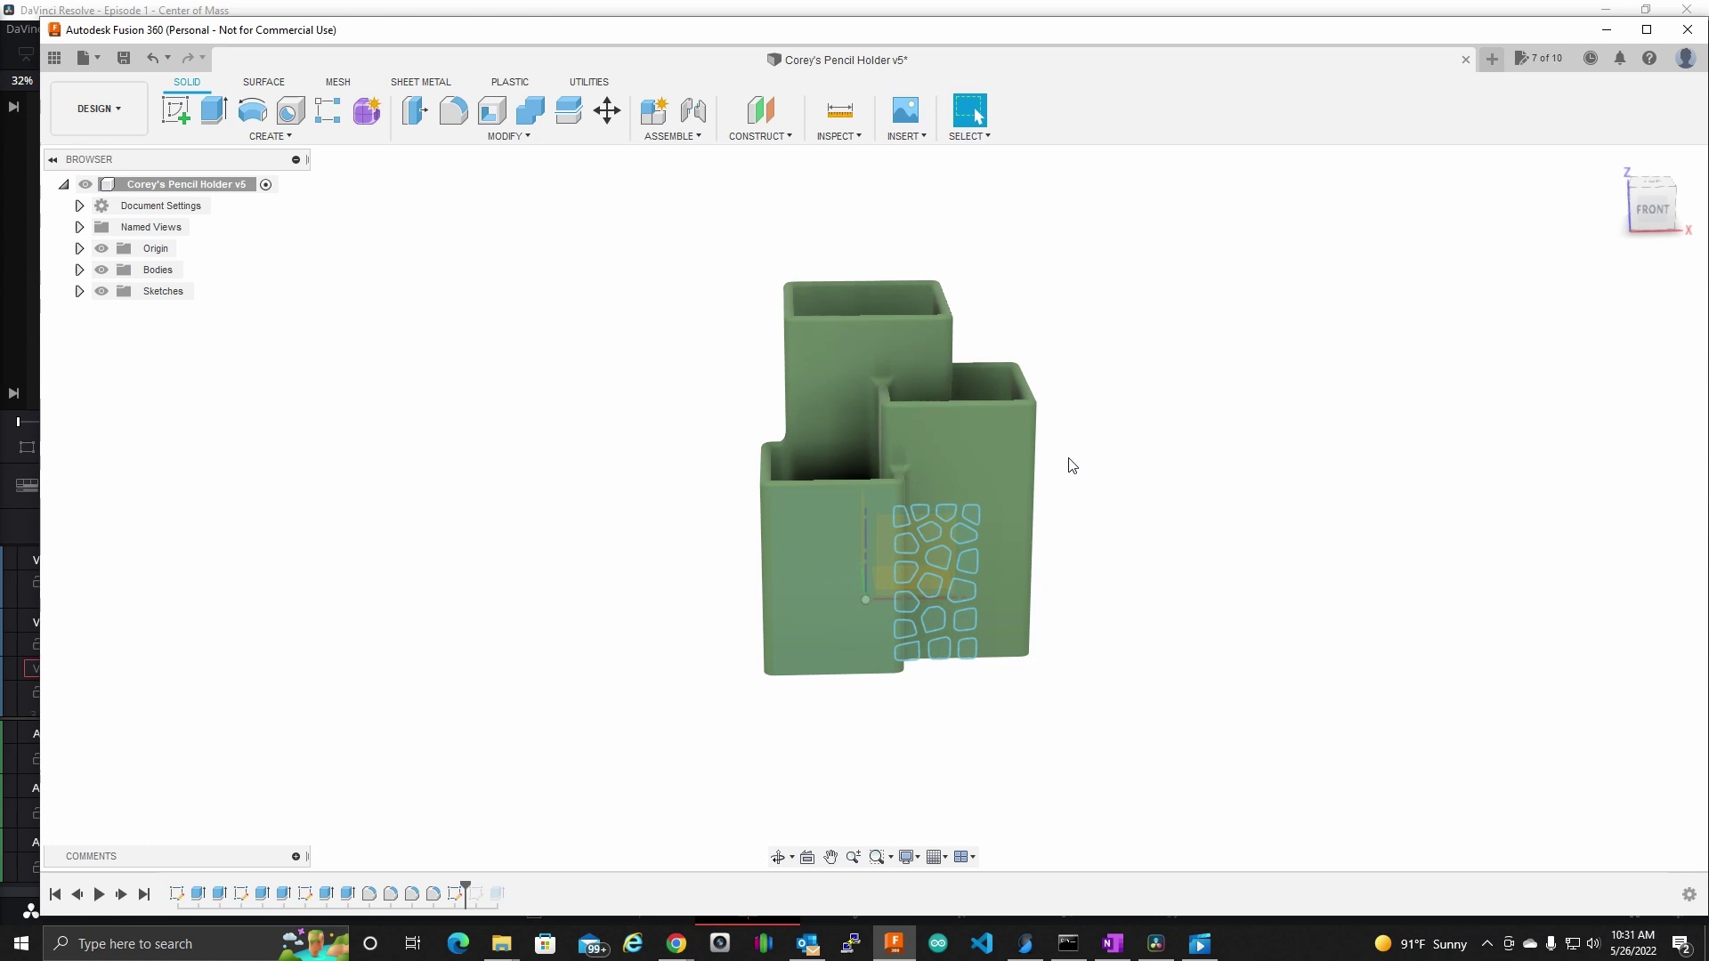
scroll(965, 505, "down", 2)
scroll(965, 505, "up", 4)
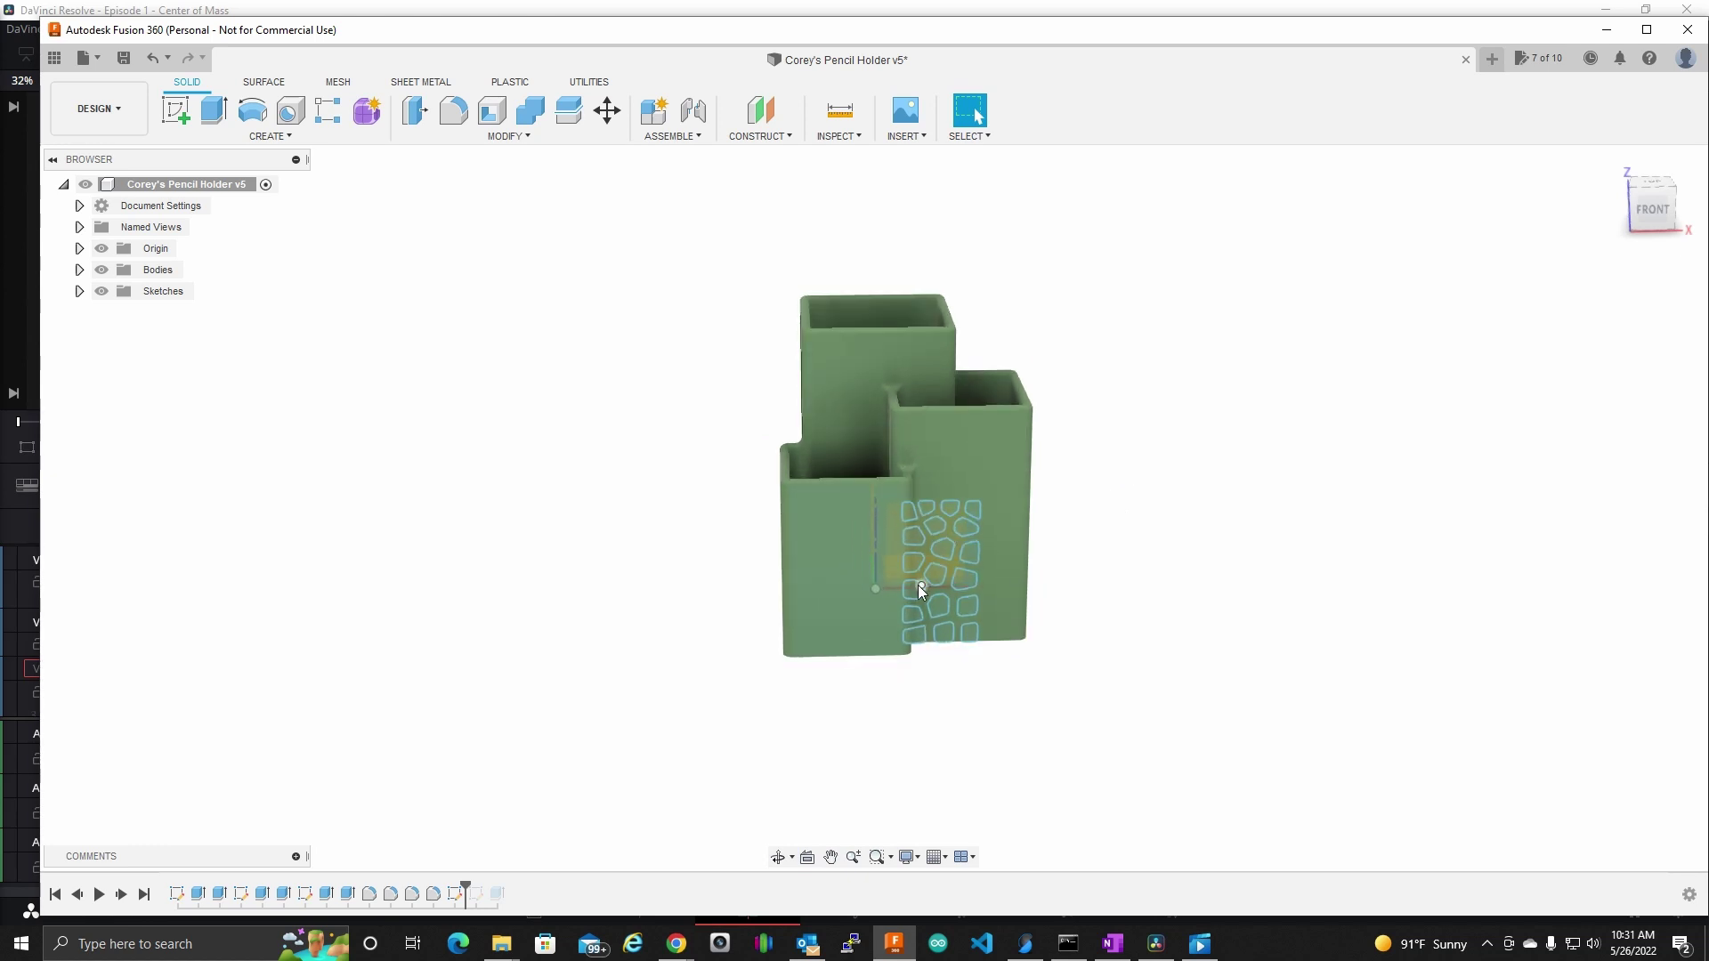
left_click_drag(883, 456, 1015, 684)
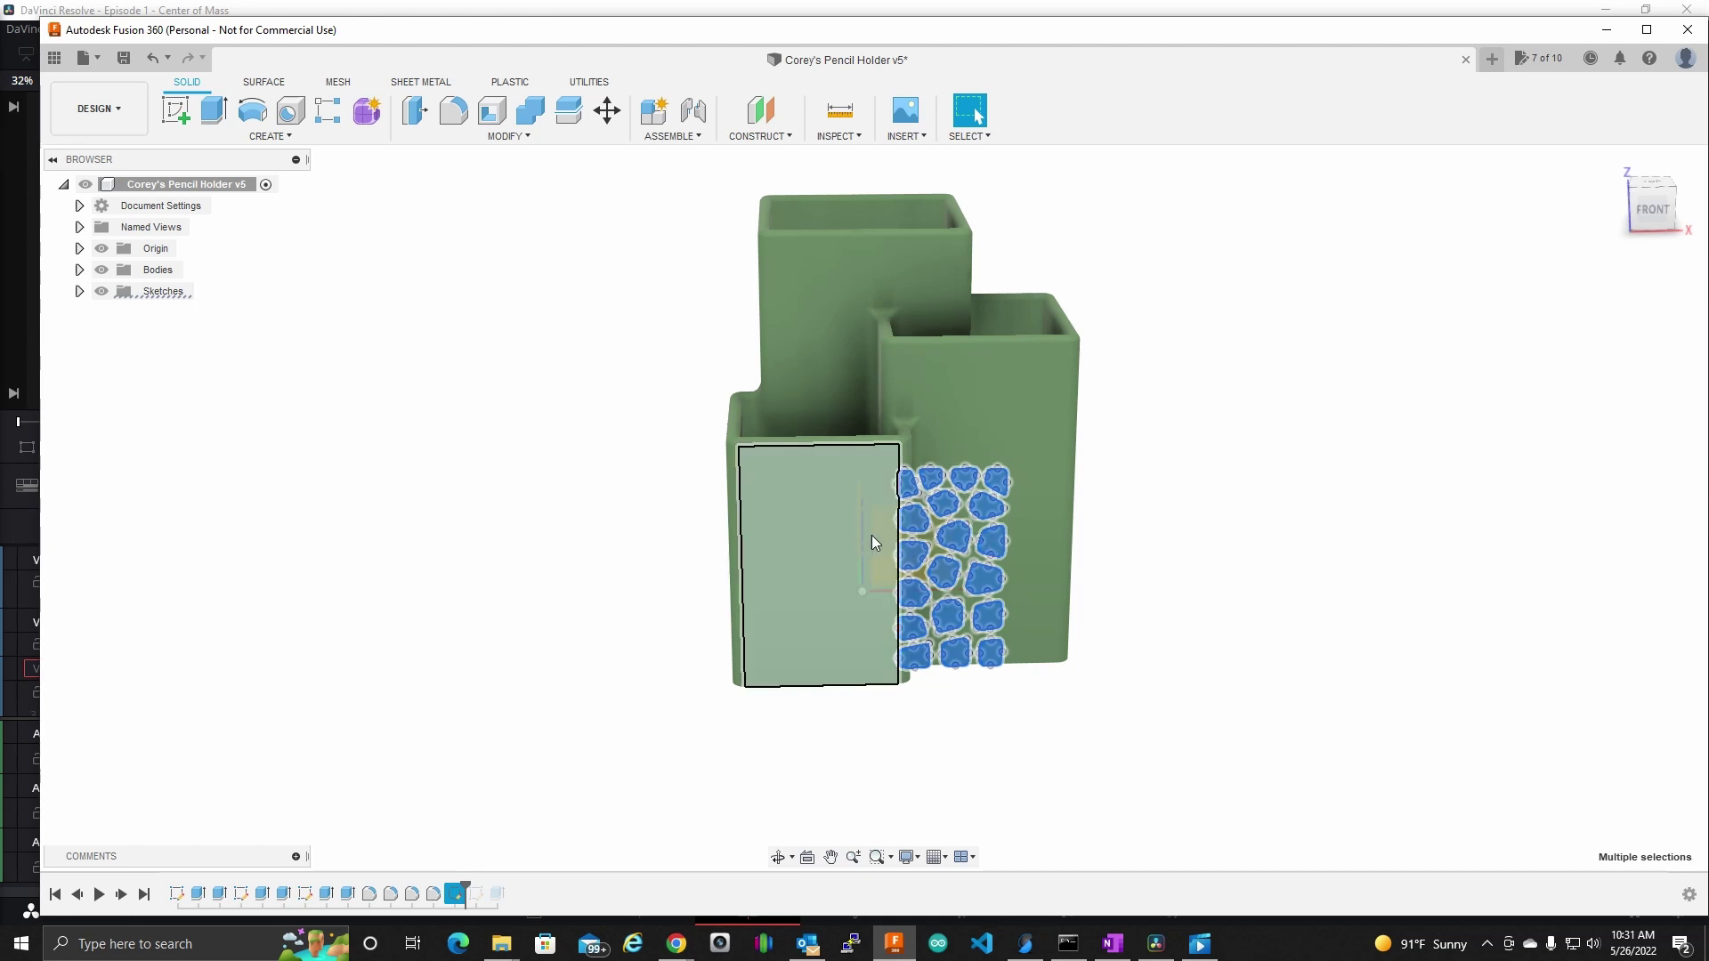
- Move the selected Voronoi cells up 1.00 mm with X distance 0 on the front wall
right_click(917, 524)
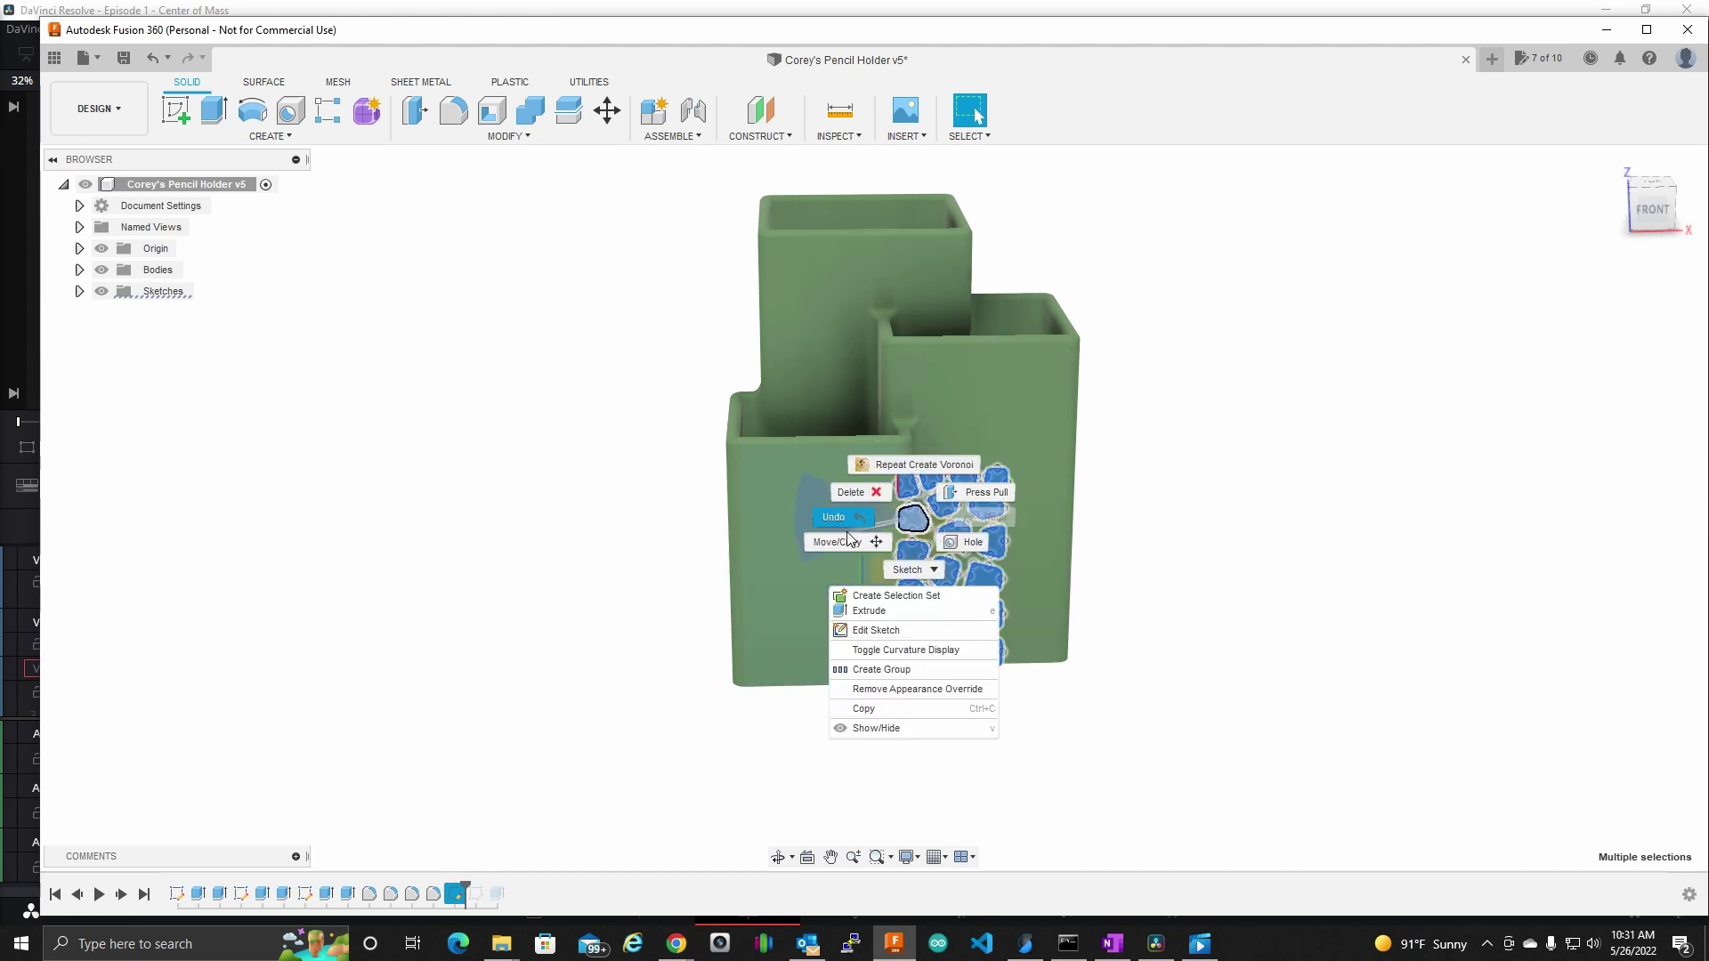
left_click(846, 539)
left_click_drag(1043, 601, 917, 608)
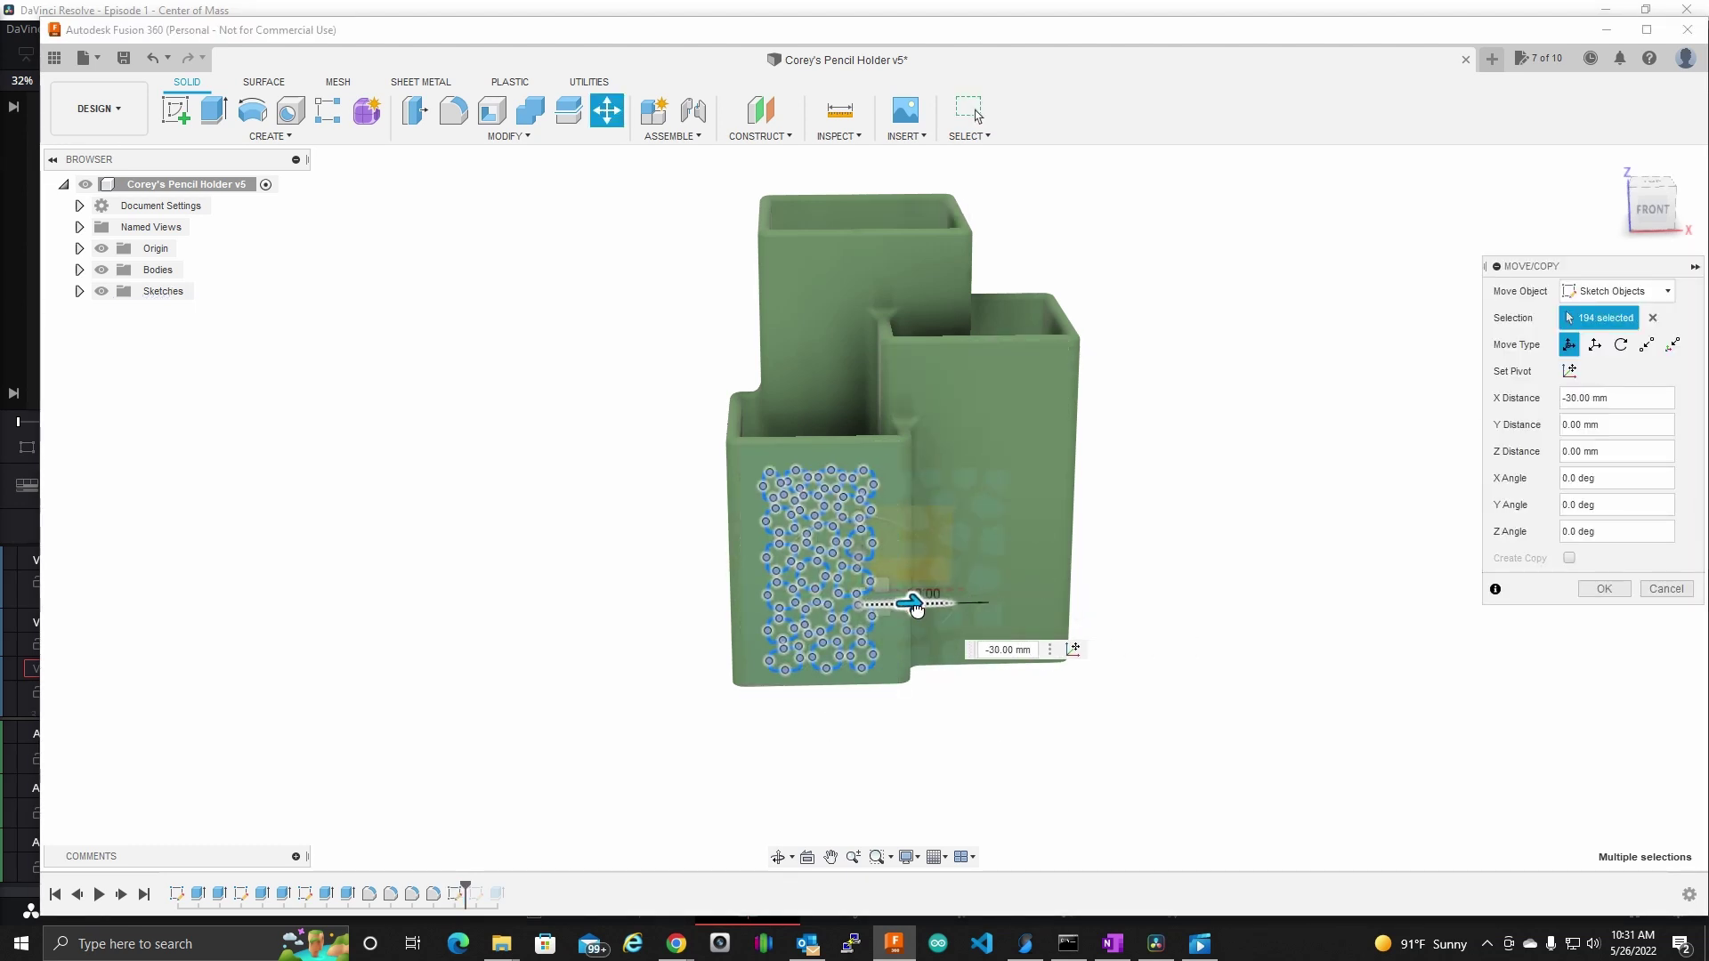
scroll(906, 534, "up", 5)
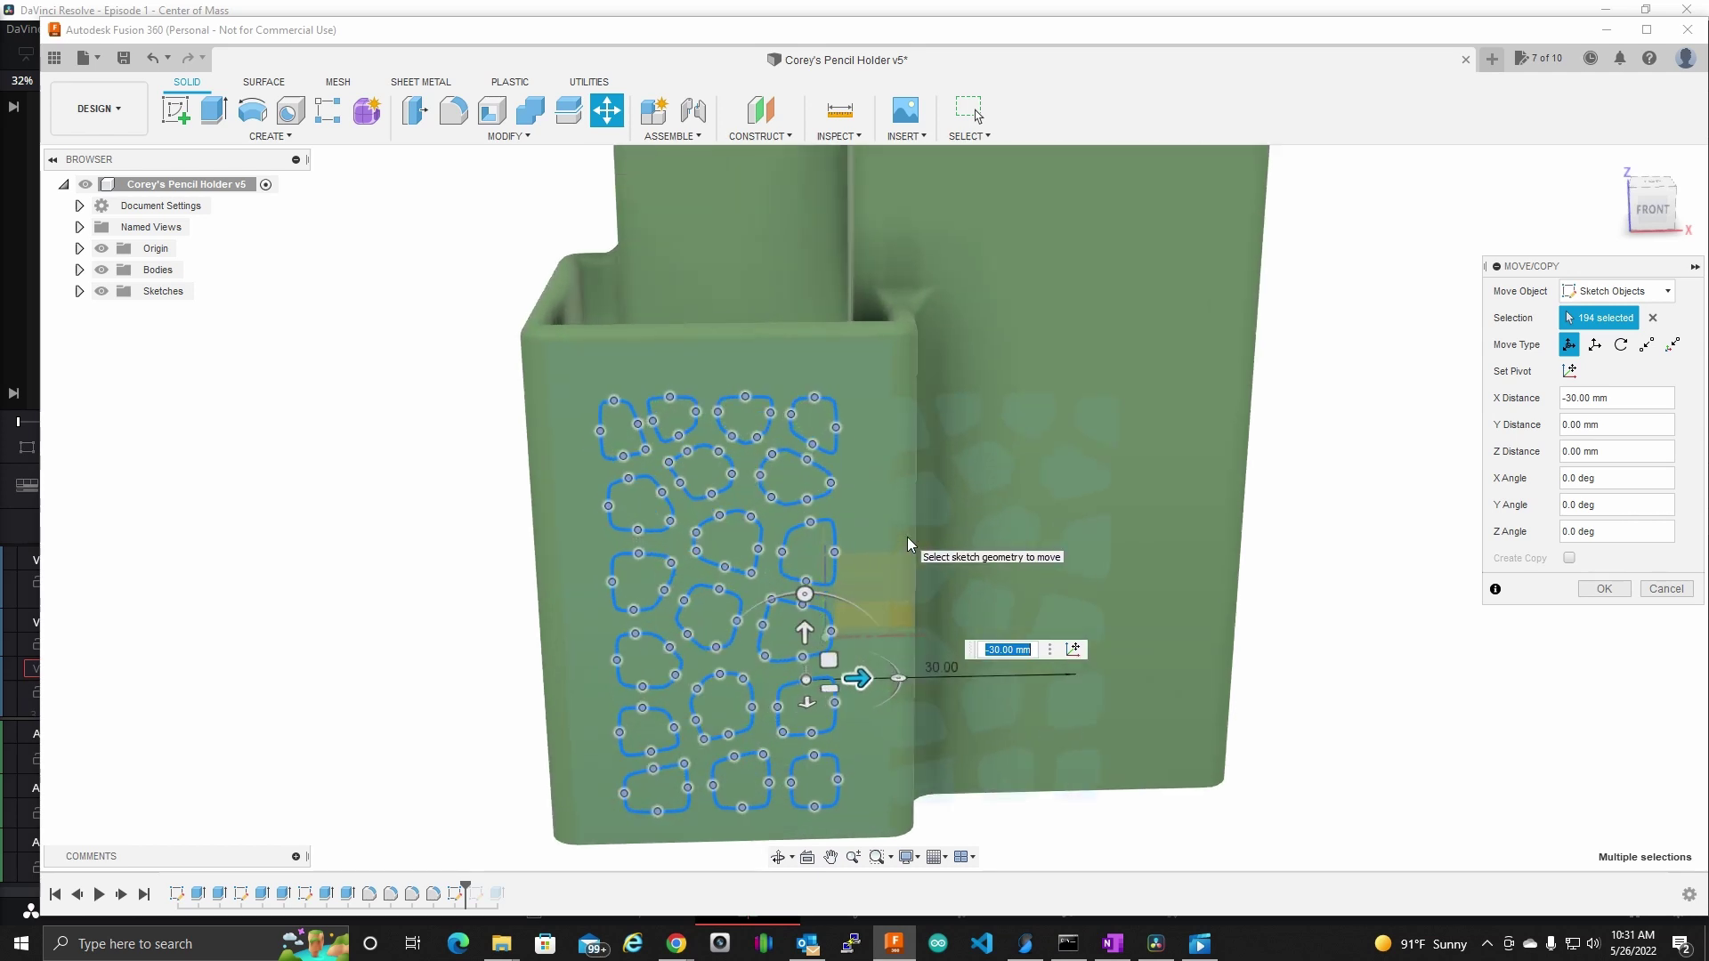
middle_click_drag(906, 537, 877, 695, "shift")
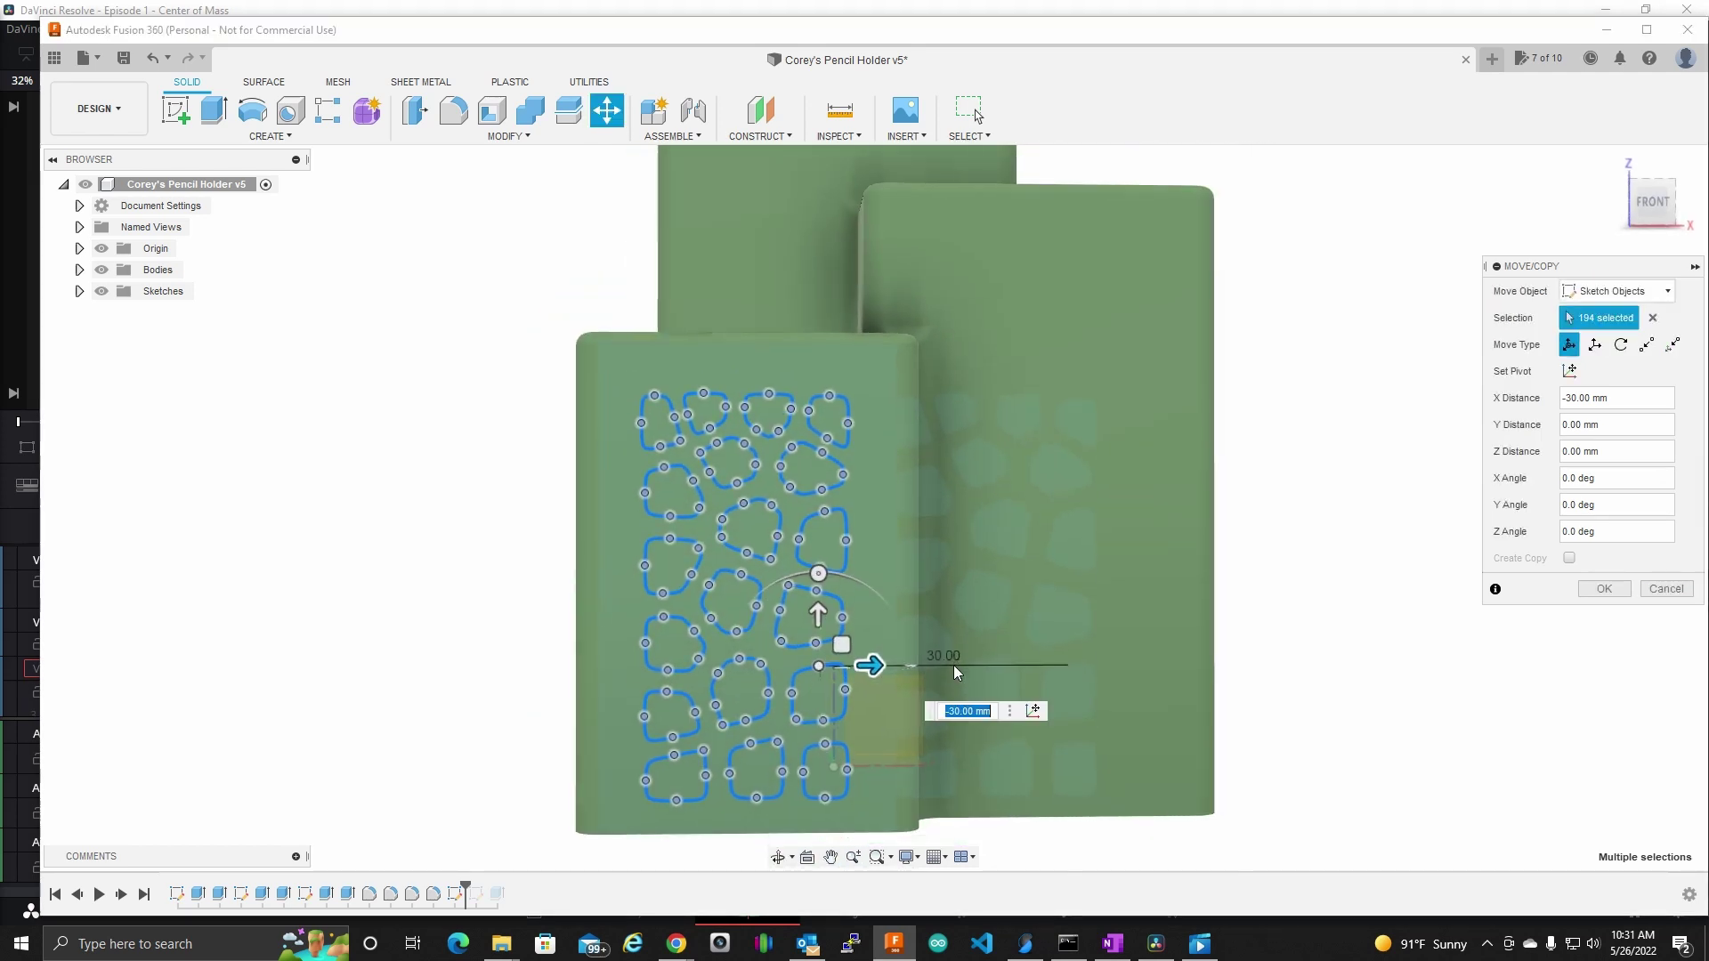
left_click_drag(838, 618, 831, 611)
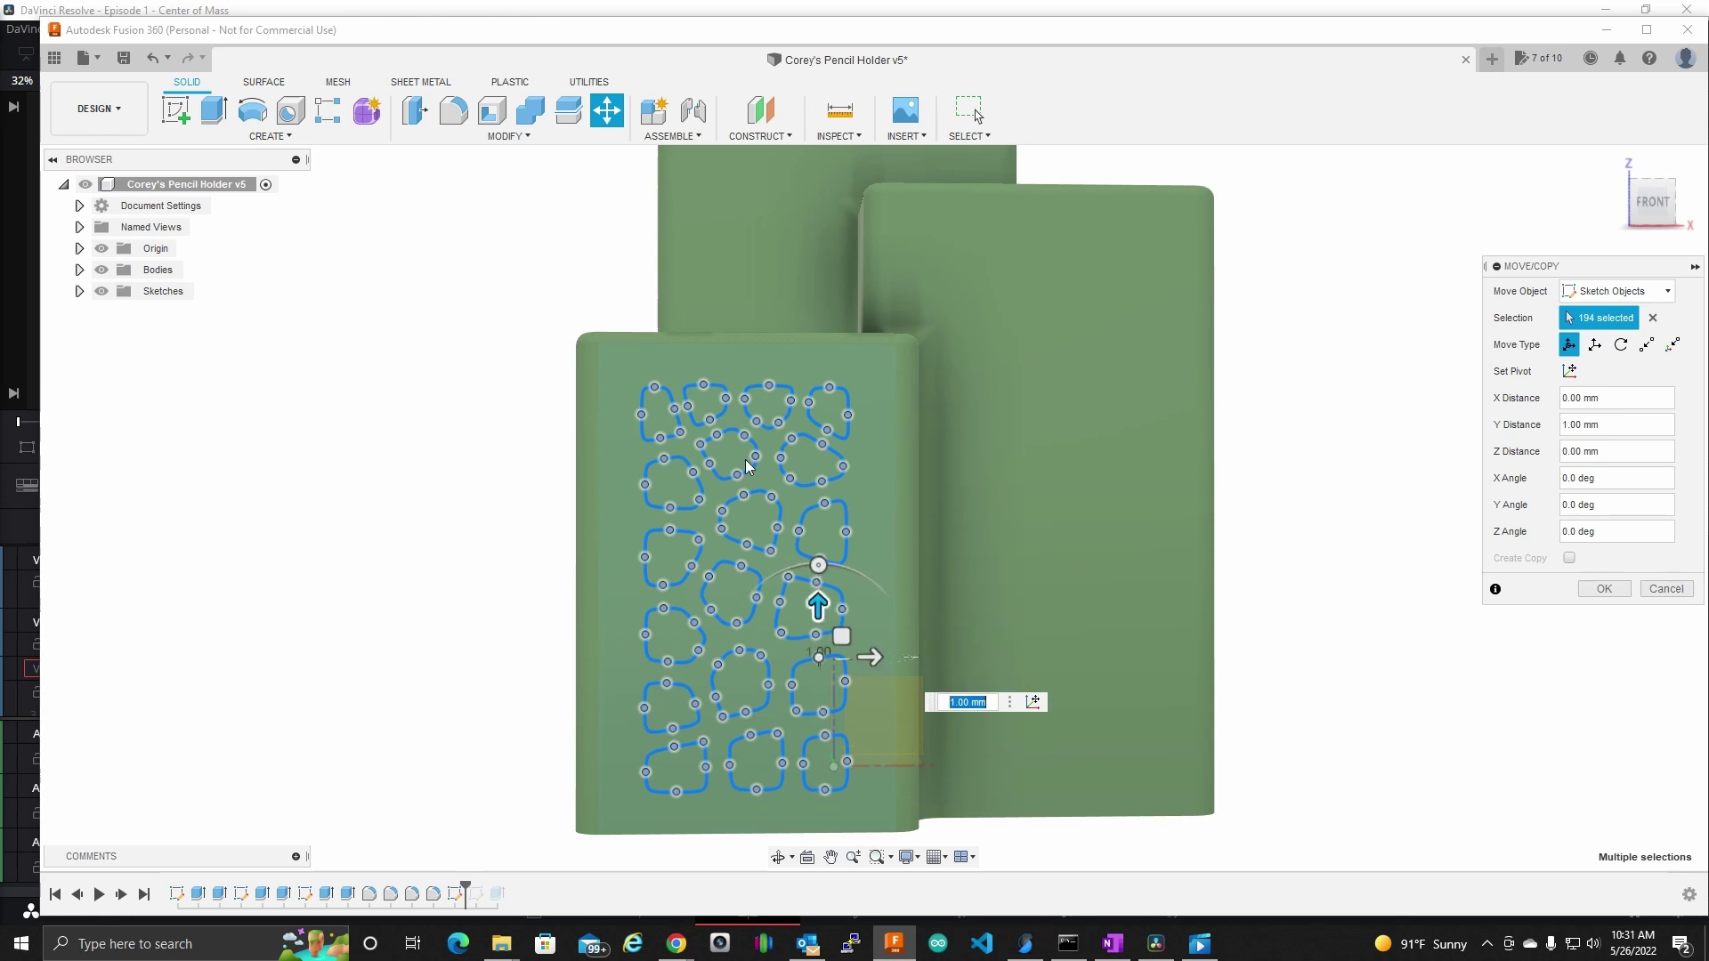
left_click(1604, 589)
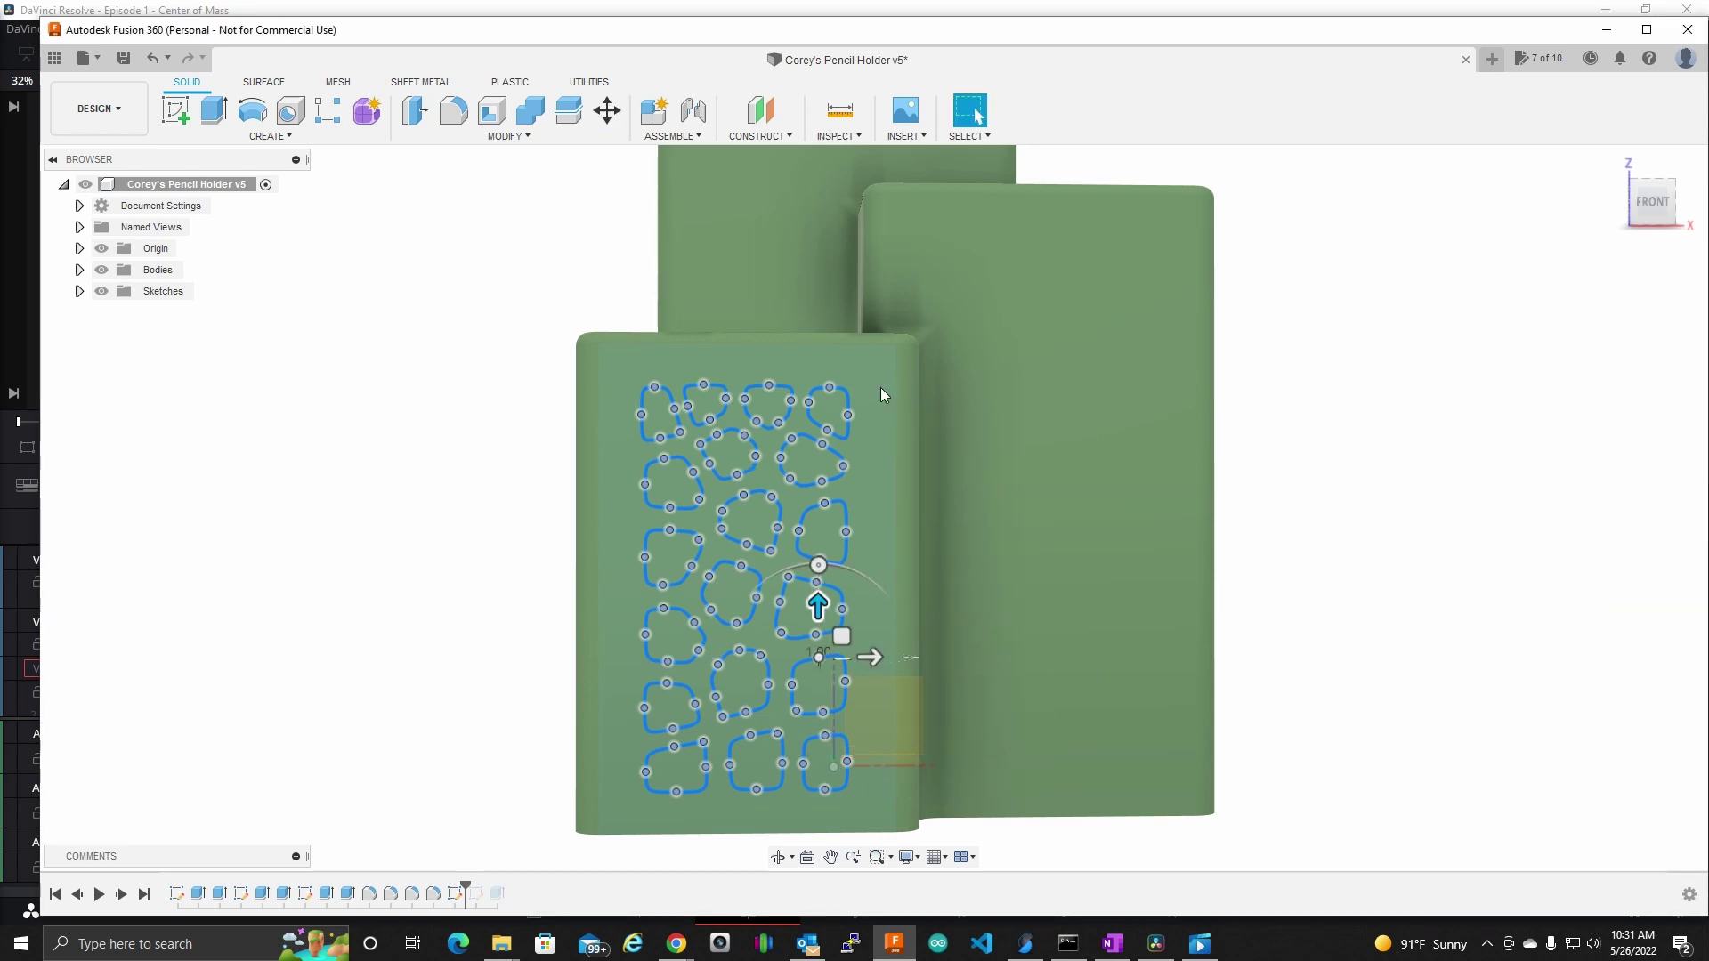
- Extrude-cut the 19 Voronoi profiles To Object up to the front wall face
left_click(216, 115)
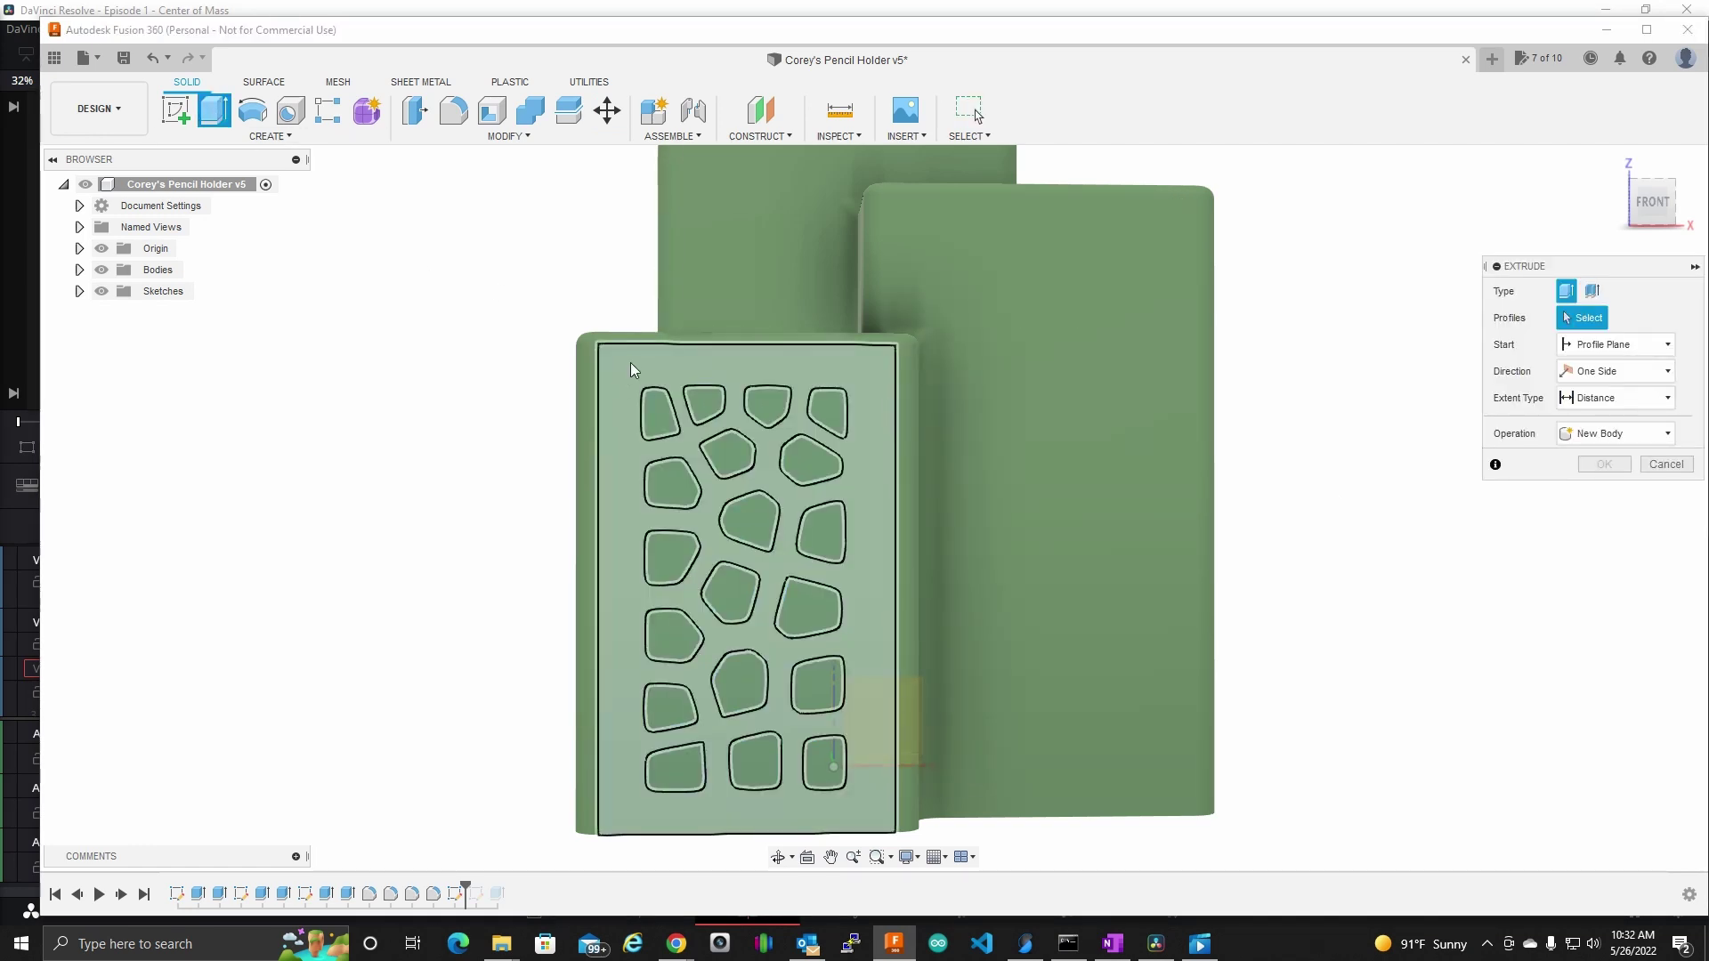
left_click(864, 822)
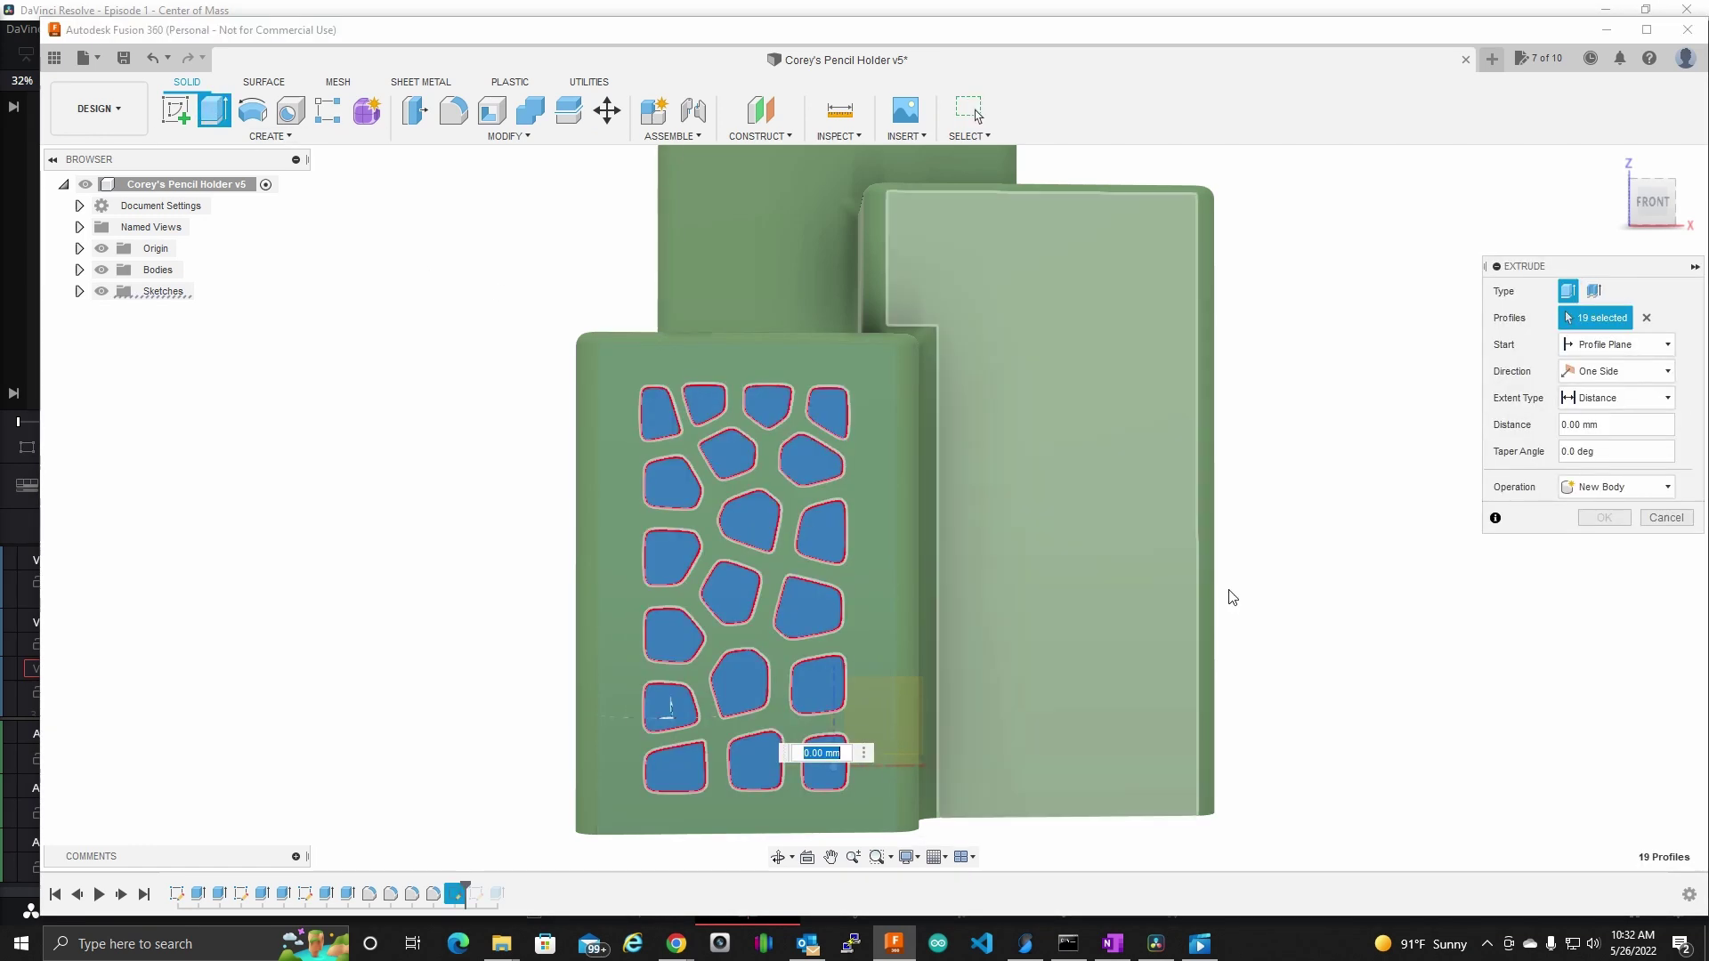
left_click(1564, 400)
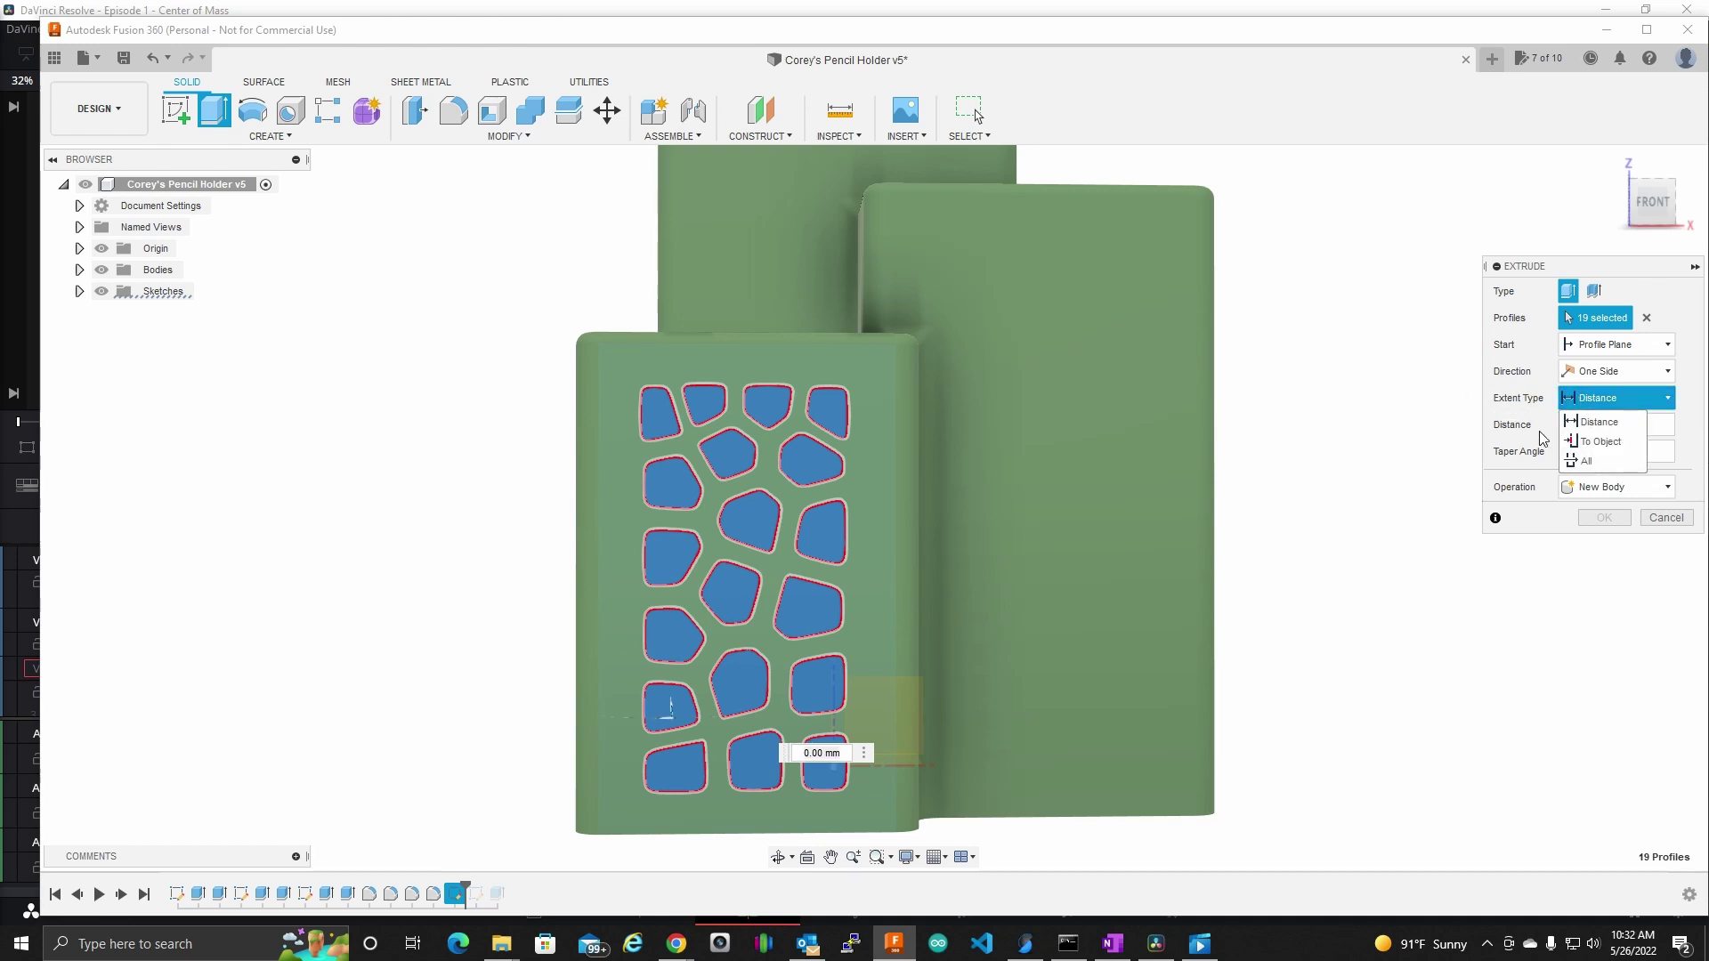
left_click(1594, 441)
middle_click_drag(1243, 385, 1017, 376, "shift")
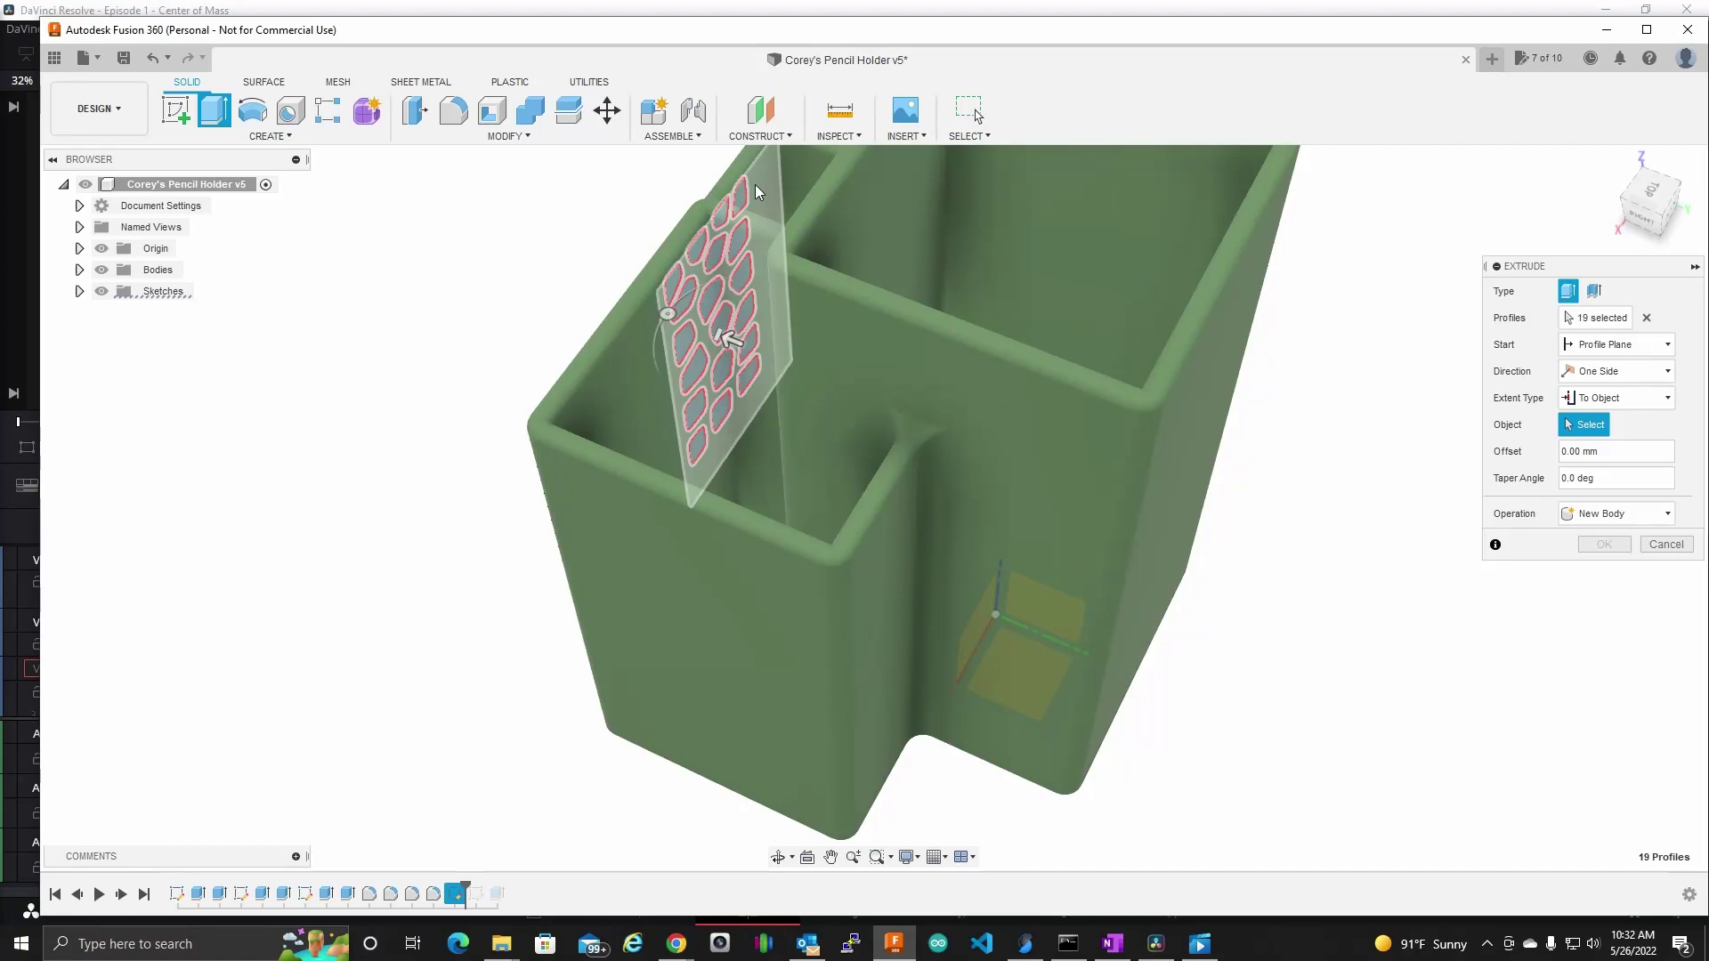
left_click(756, 184)
mouse_move(1184, 511)
middle_mouse_down("shift")
mouse_move(1376, 490)
mouse_move(1237, 513)
middle_mouse_up("shift")
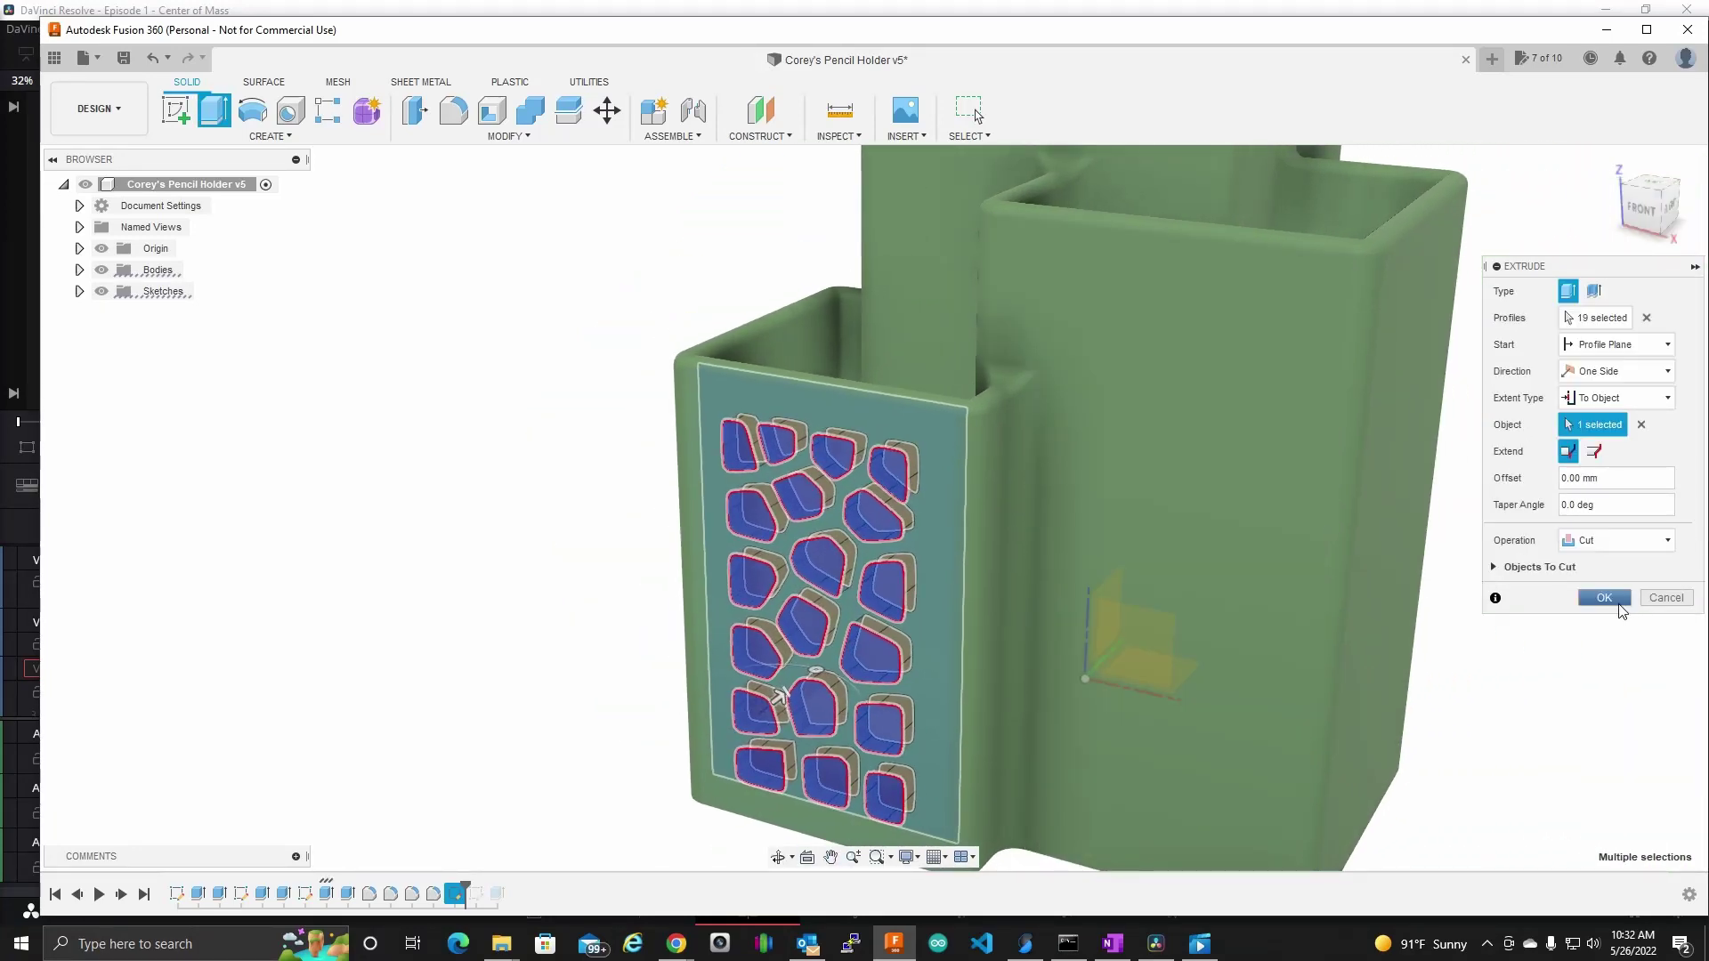
key("Return")
- Zoom out to the whole pencil holder and hide the origin planes
mouse_move(1306, 550)
middle_mouse_down("shift")
mouse_move(1423, 564)
mouse_move(1450, 542)
mouse_move(1461, 596)
mouse_move(1442, 599)
middle_mouse_up("shift")
scroll(1255, 597, "down", 5)
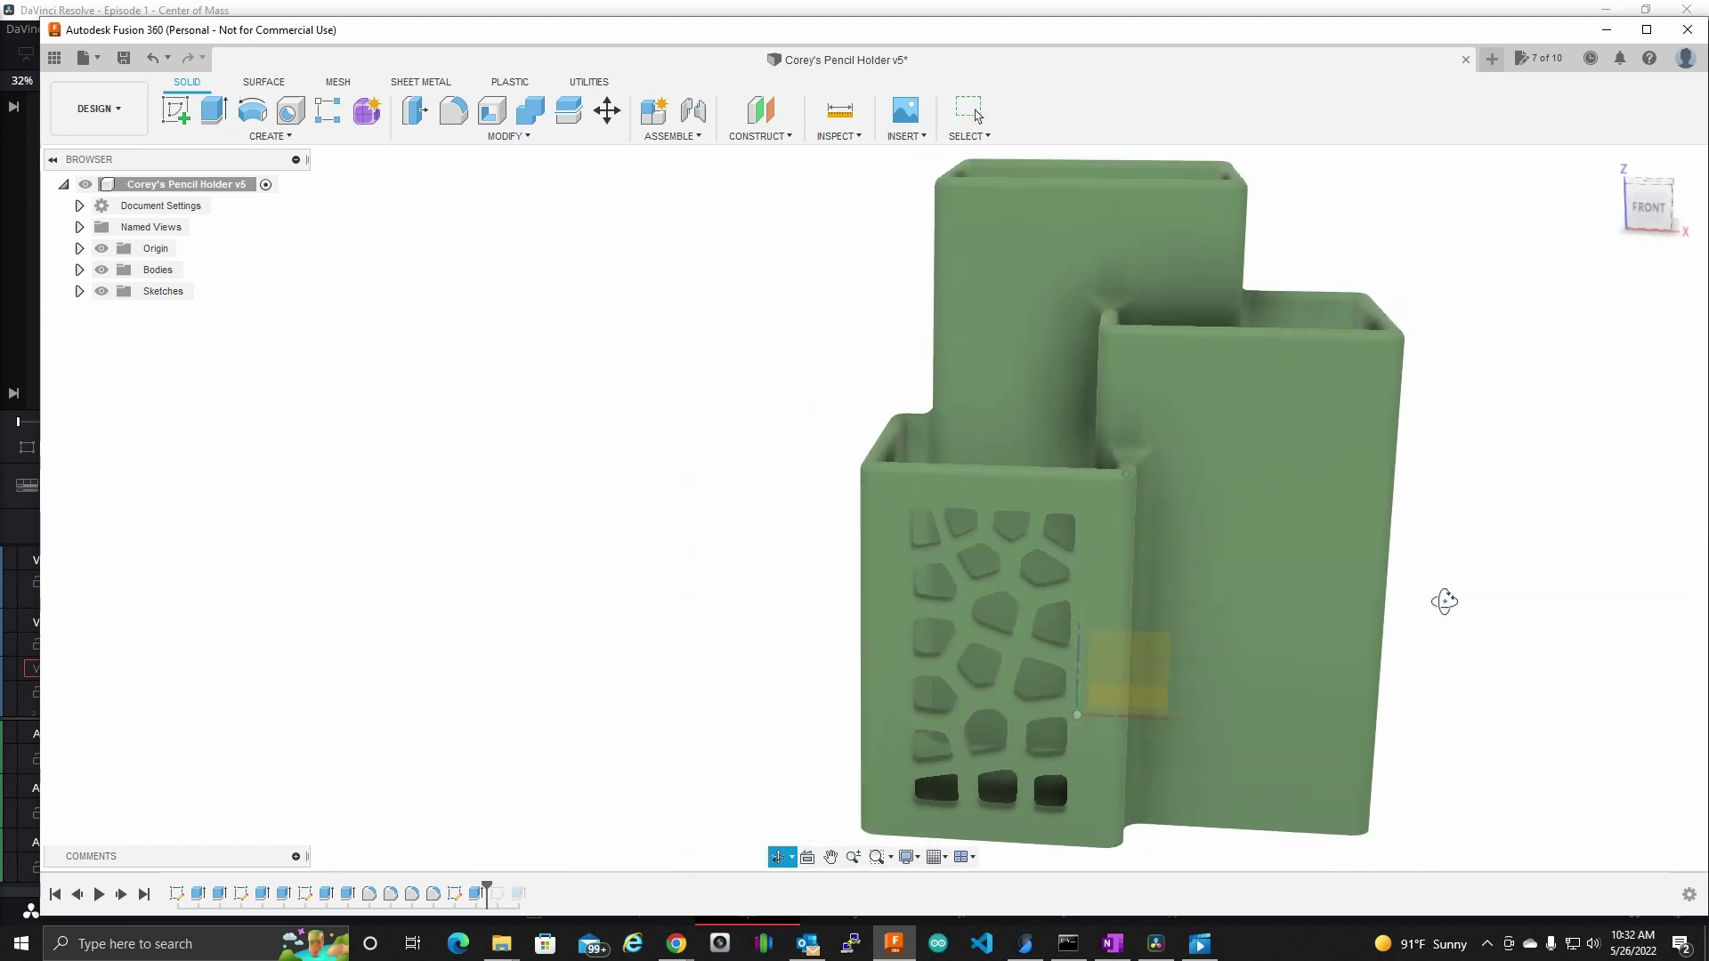
left_click(102, 248)
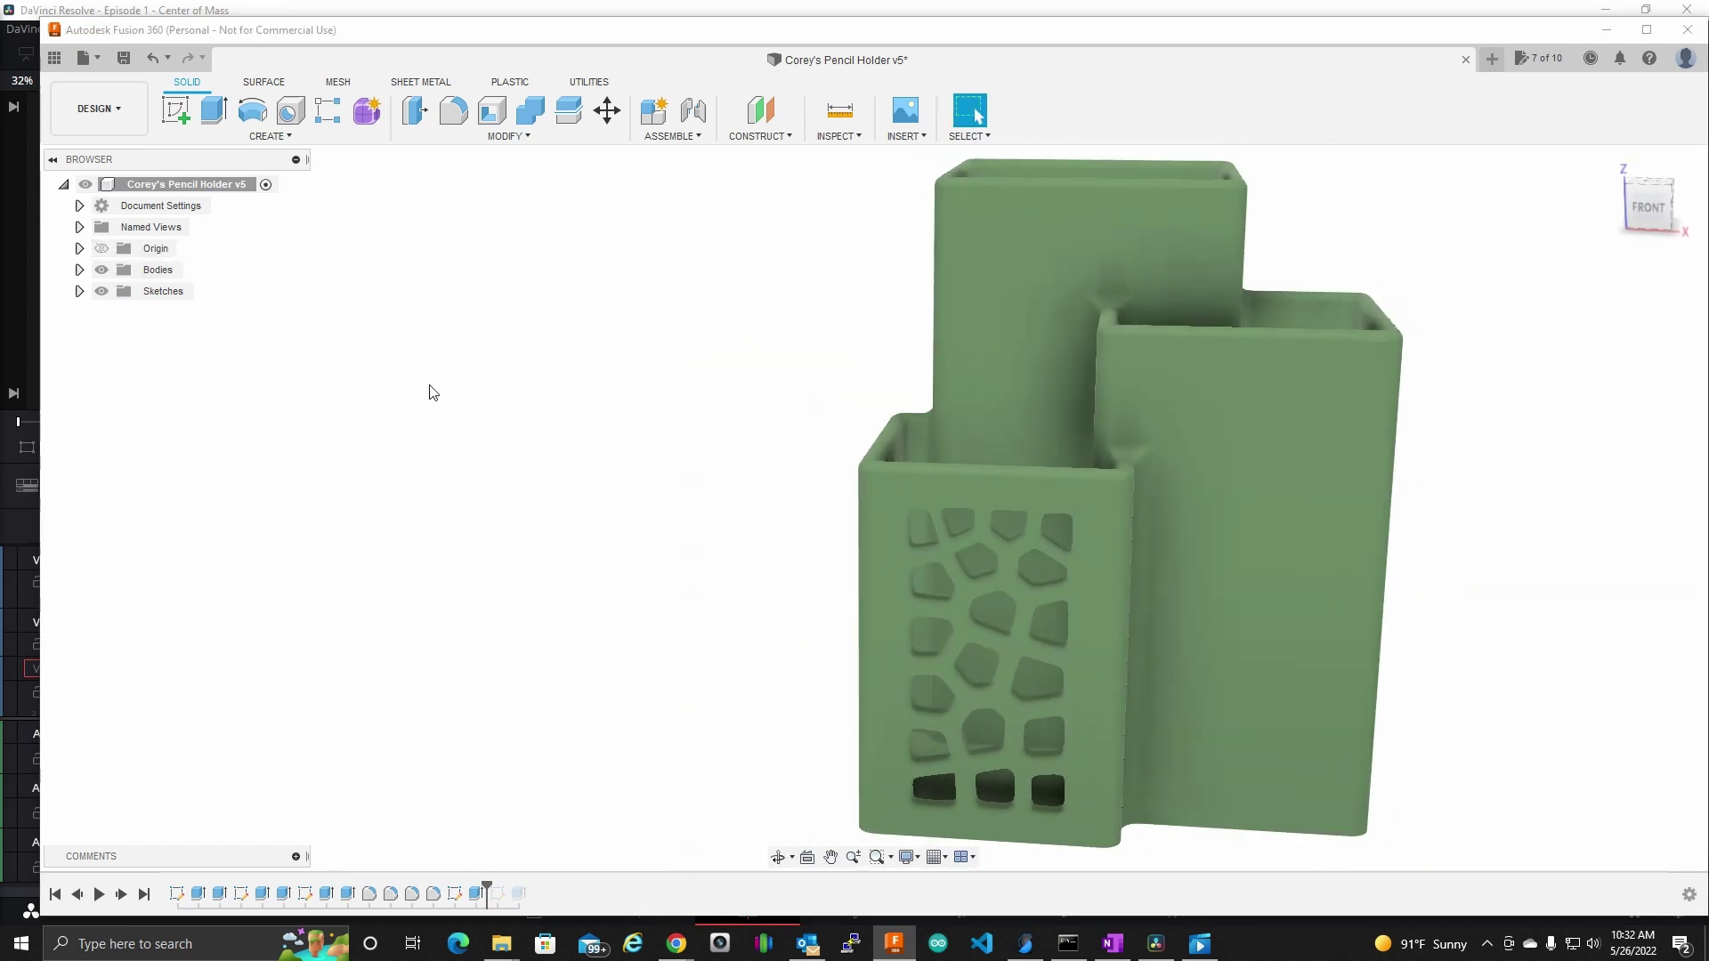
- Create an empty sketch on the small compartment's side face, cancelling an accidental Revolve
mouse_move(1441, 551)
middle_mouse_down()
mouse_move(1113, 580)
mouse_move(1282, 572)
mouse_move(1265, 570)
middle_mouse_up()
left_click(175, 110)
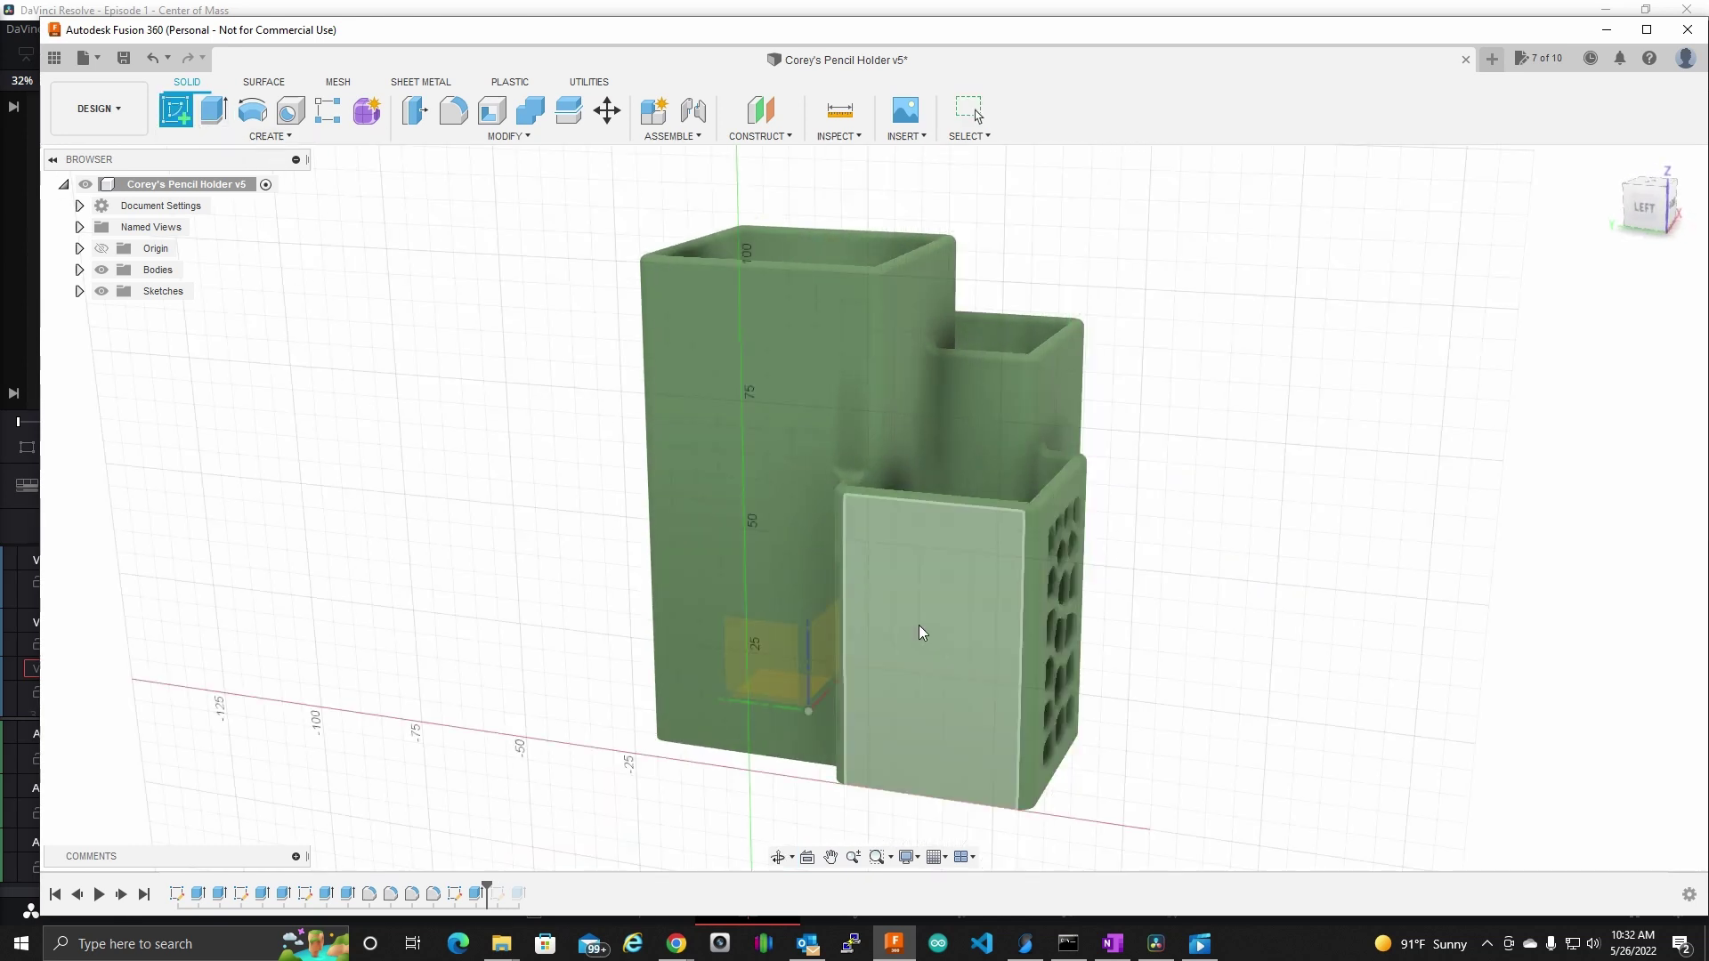
left_click(919, 625)
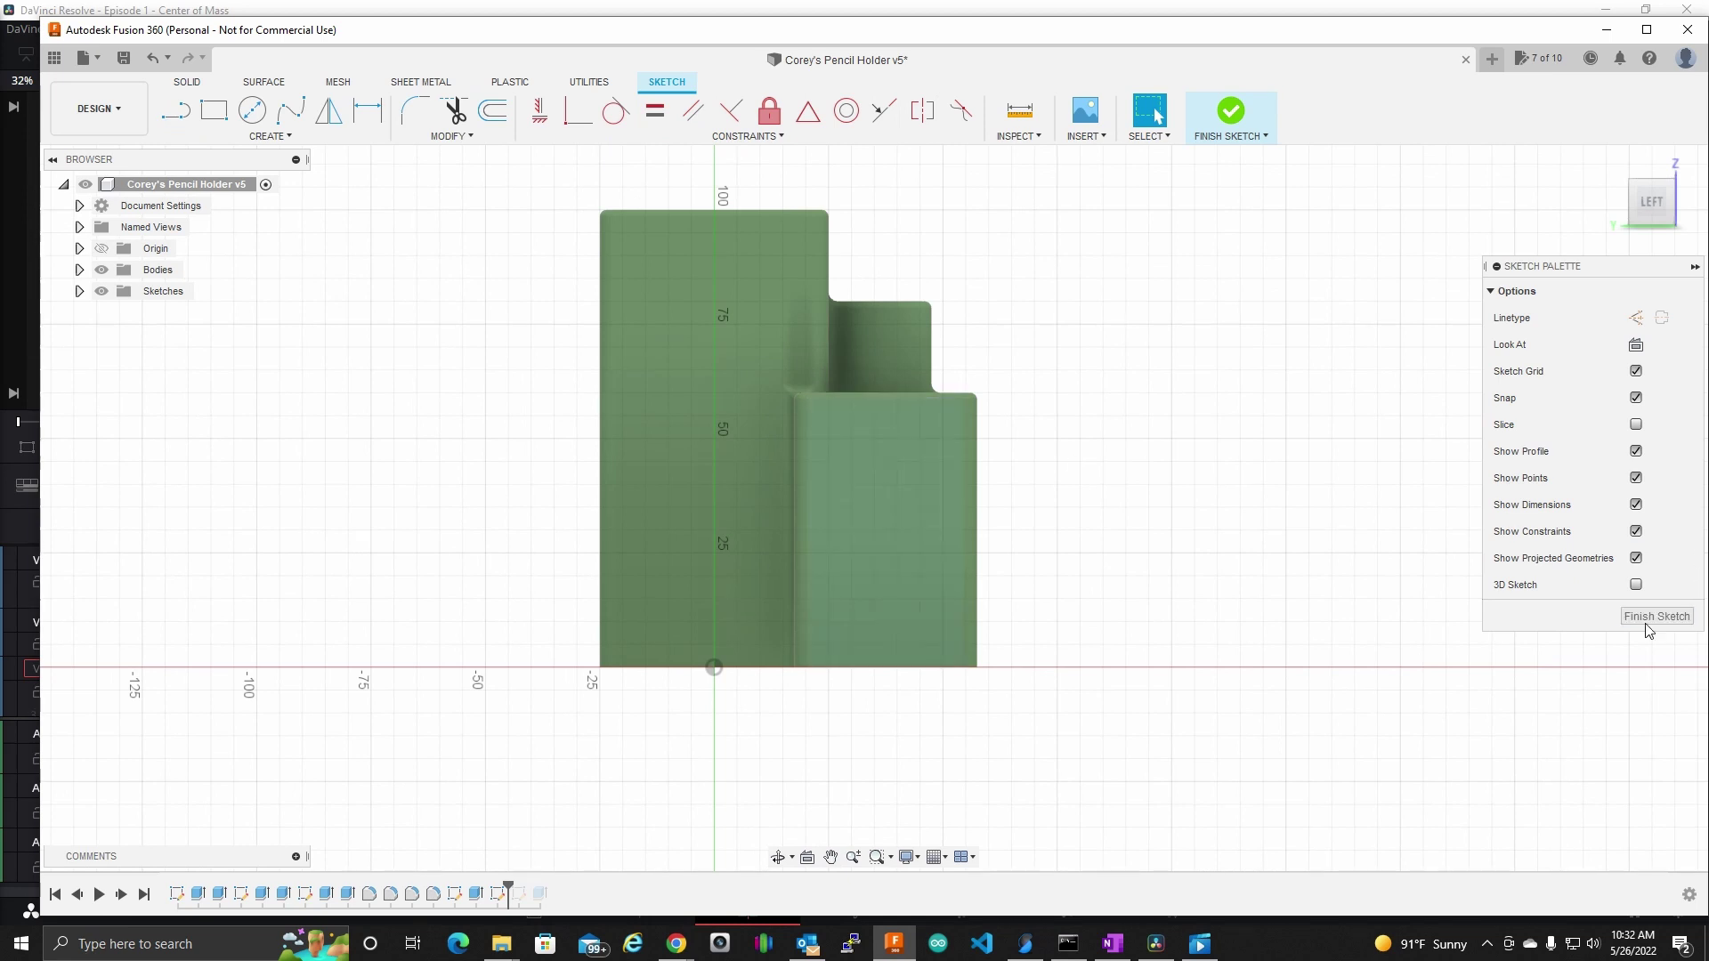
left_click(1657, 616)
left_click(252, 111)
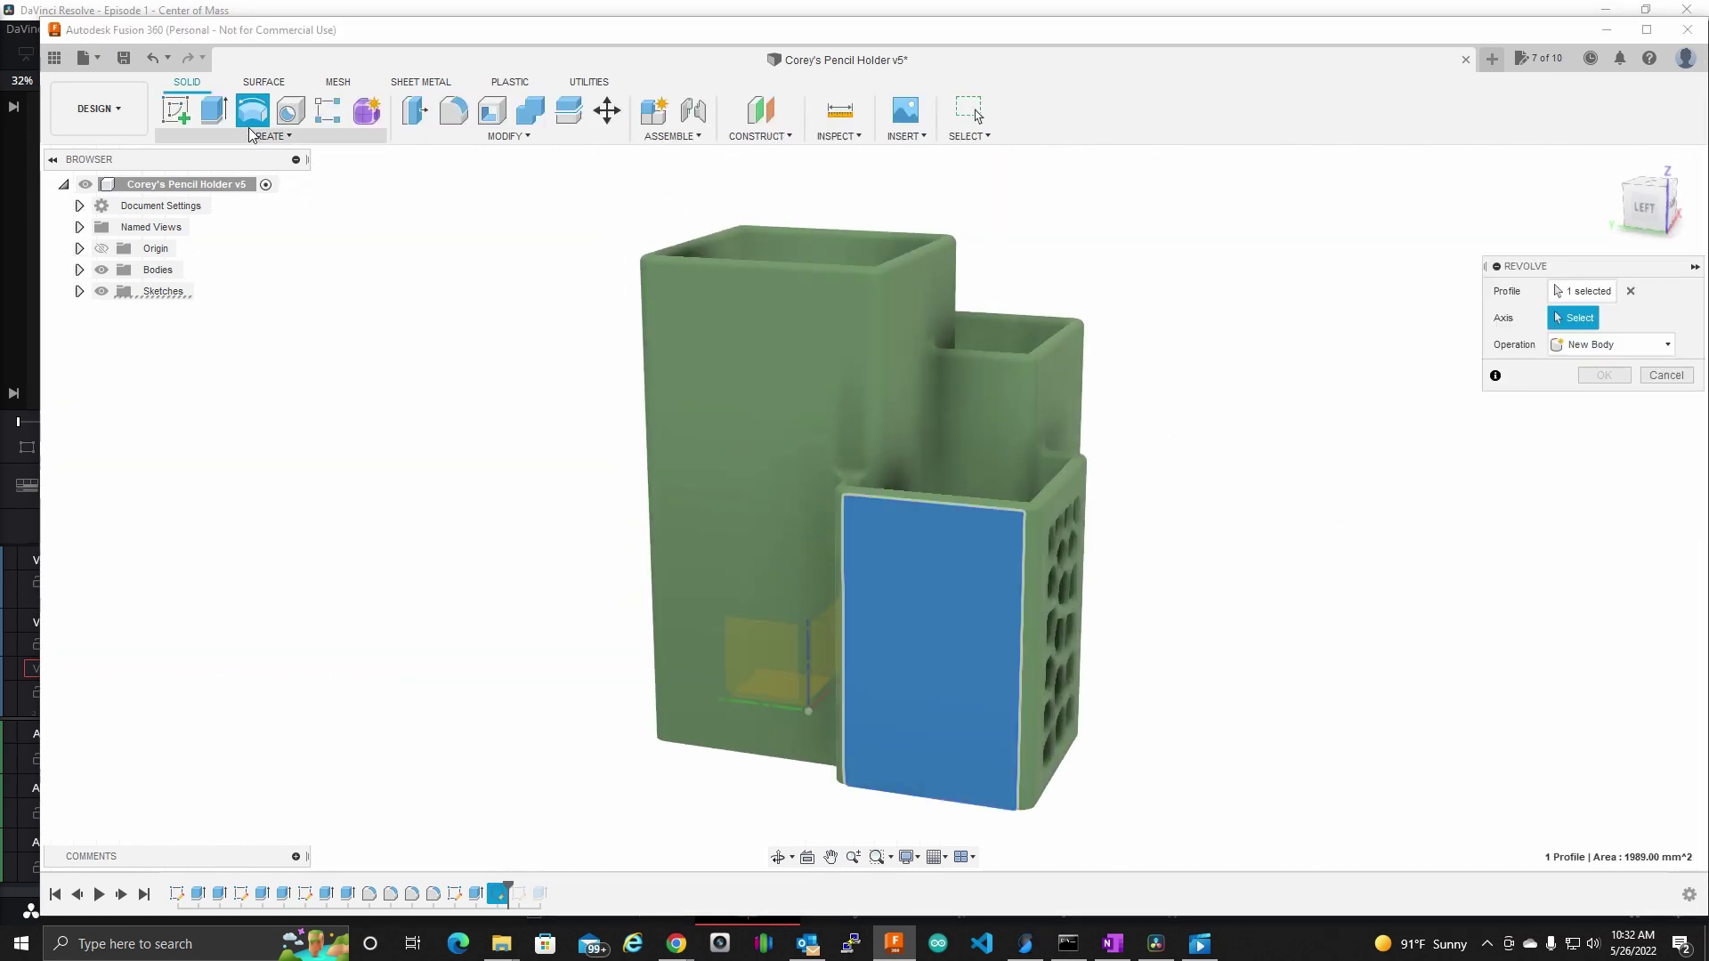
key("Escape")
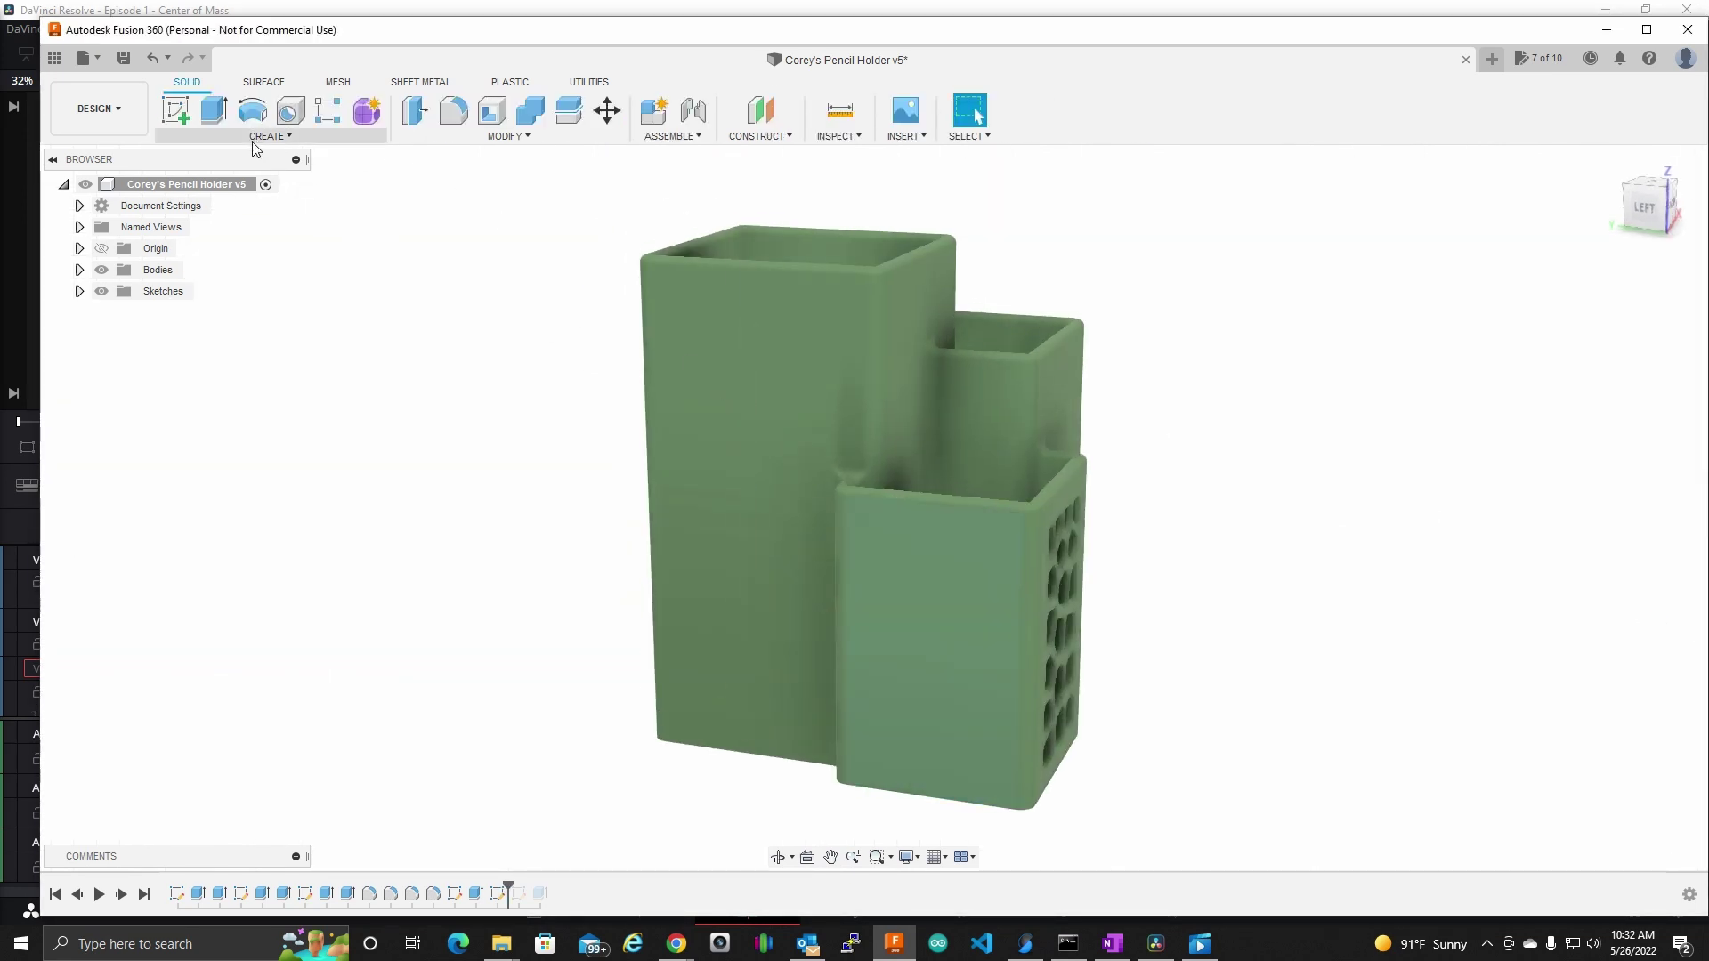
left_click(253, 140)
- Launch the Voronoi generator on the side face, sized 34.00 × 58.50 mm, and open its editor
left_click(231, 652)
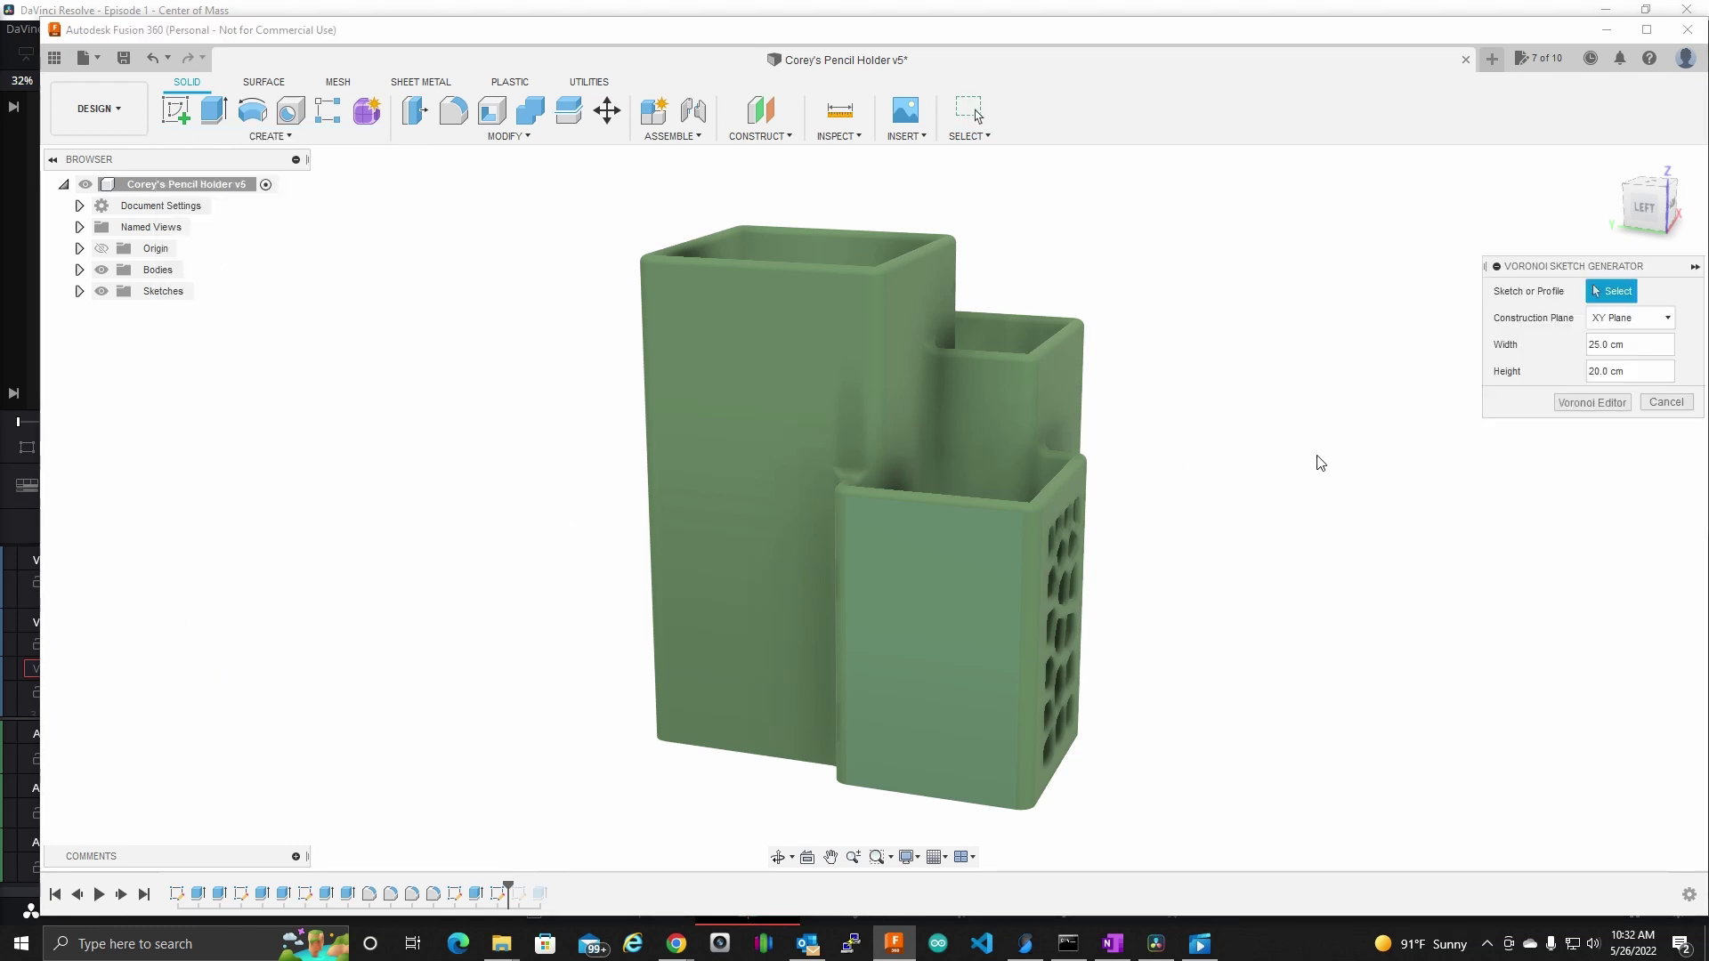
left_click(931, 655)
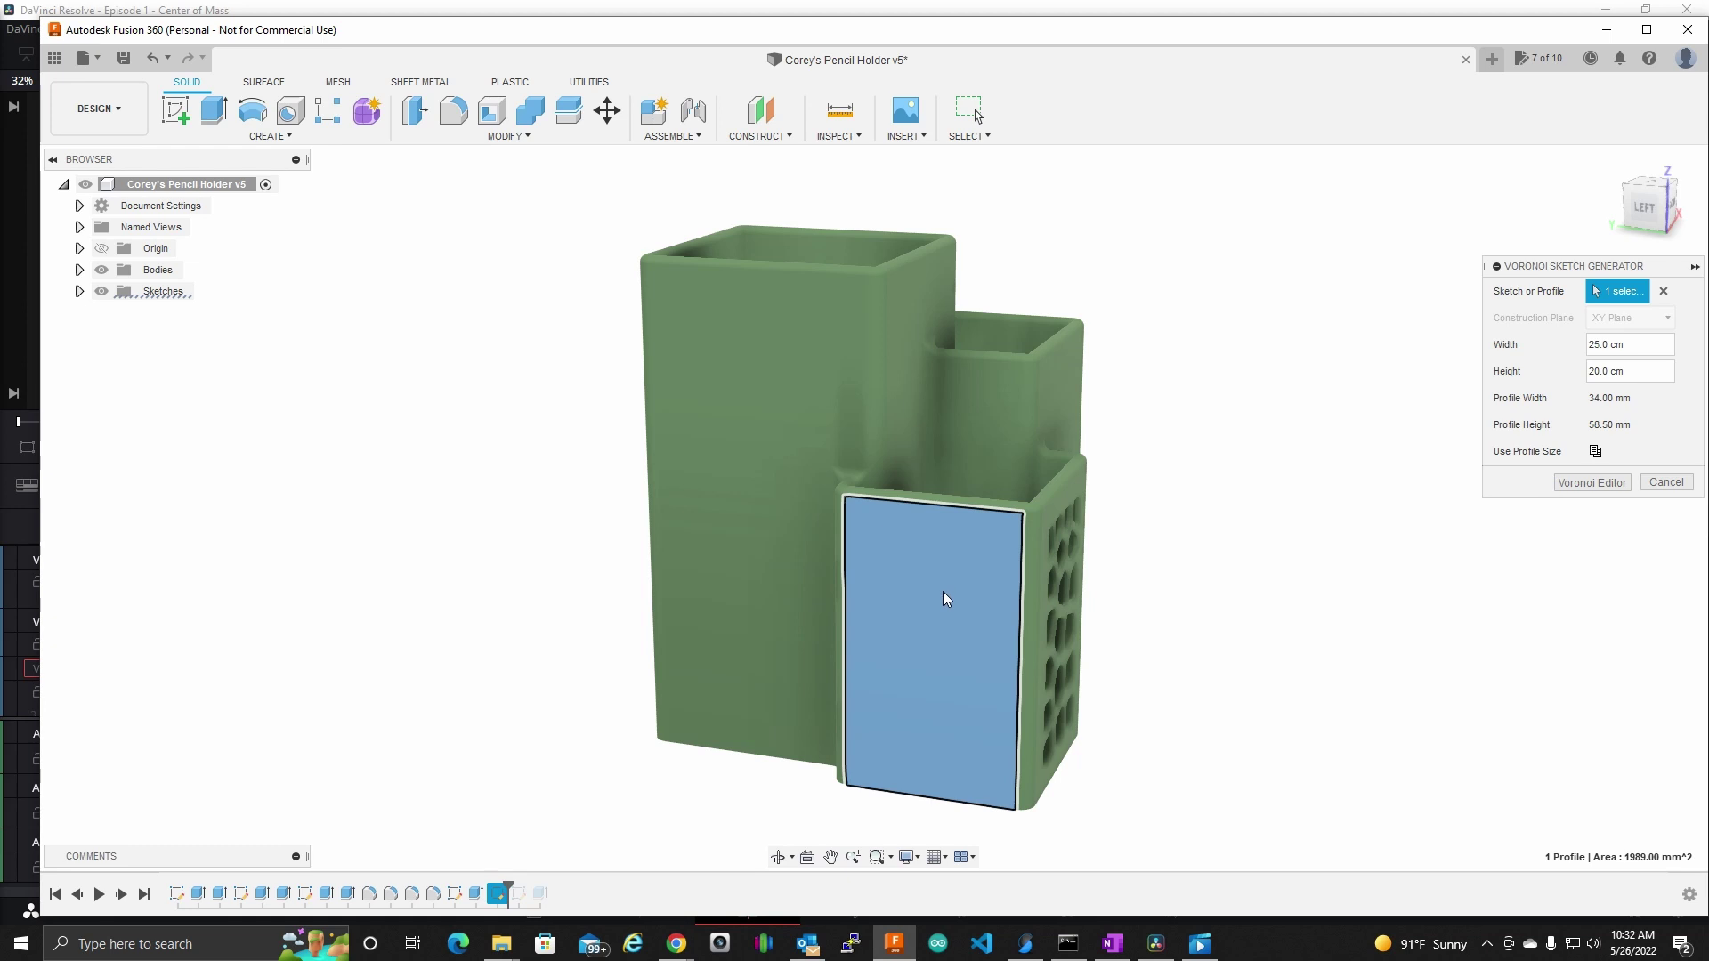
left_click(1595, 451)
left_click(1593, 482)
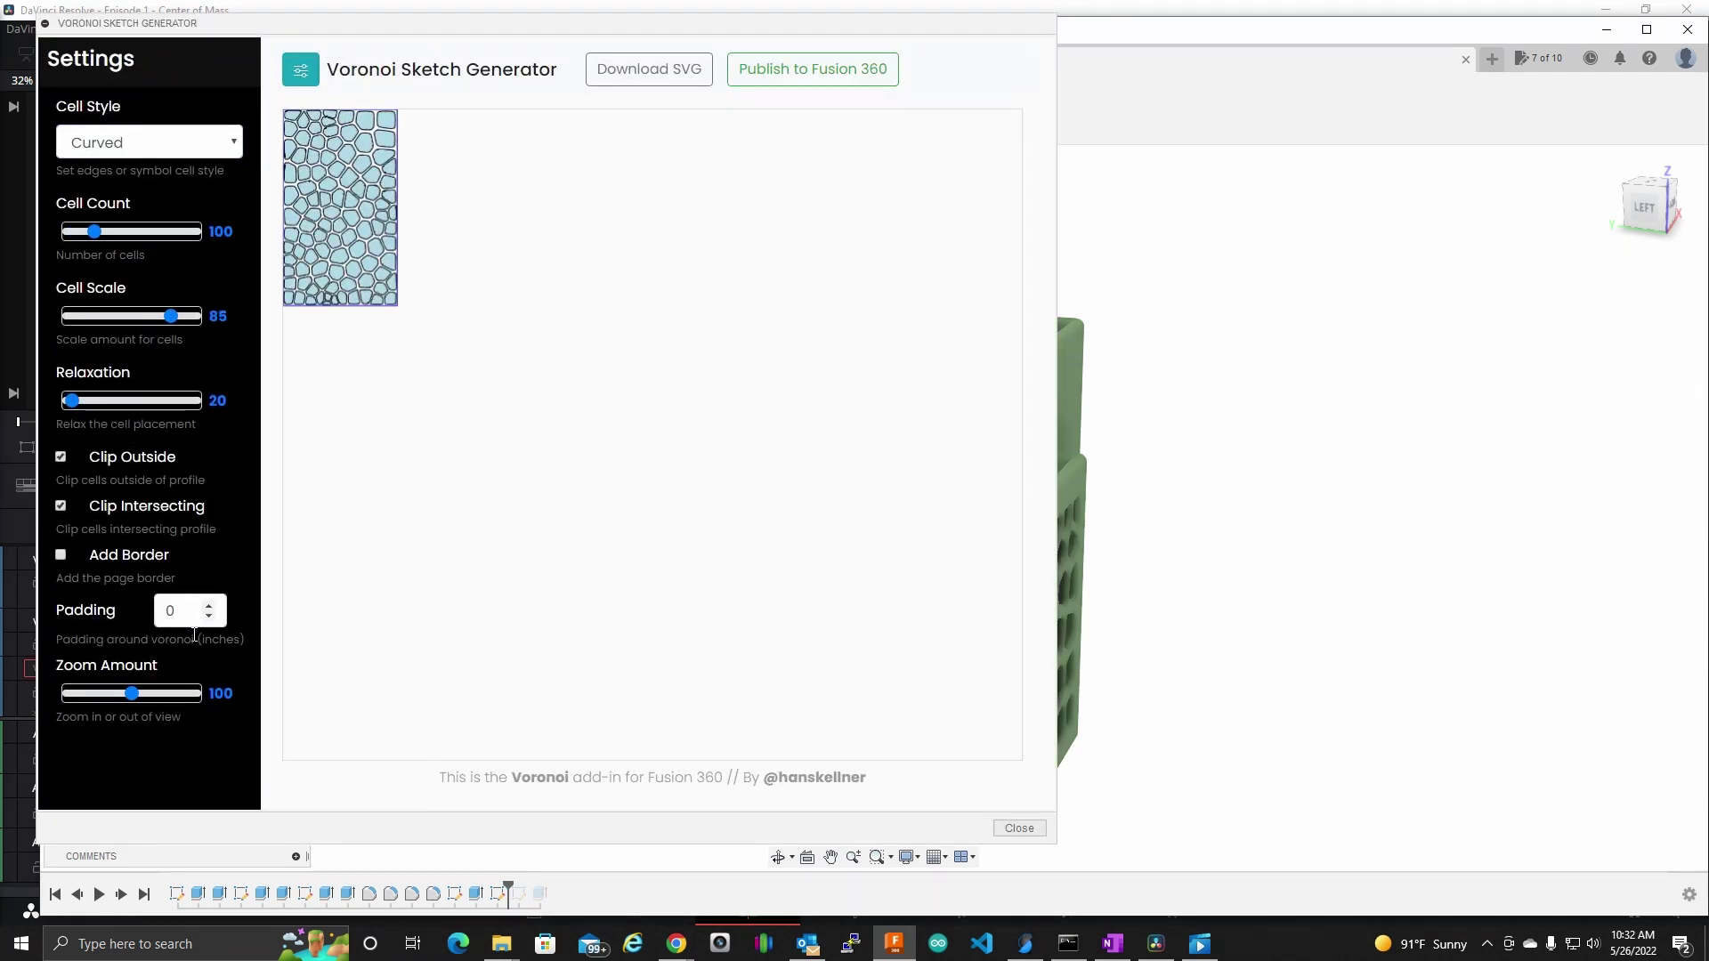
- Set padding 0.1, cell scale 69 and cell count 20, then publish the pattern to Fusion 360
left_click(212, 608)
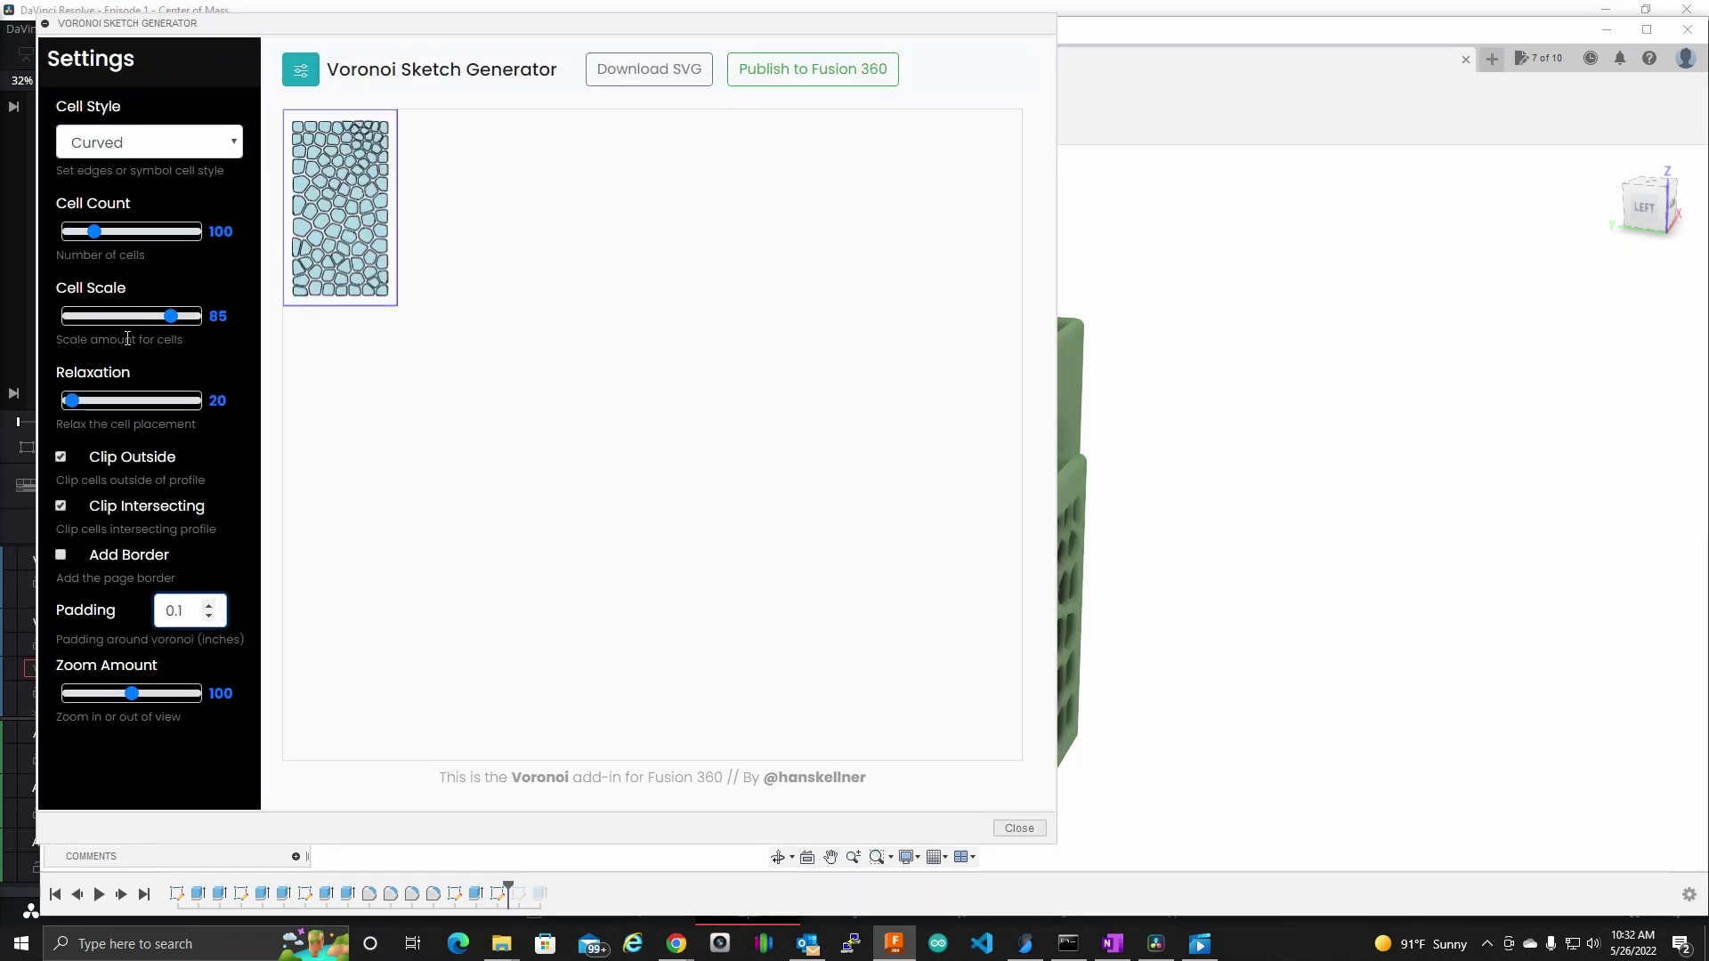
left_click_drag(176, 325, 152, 325)
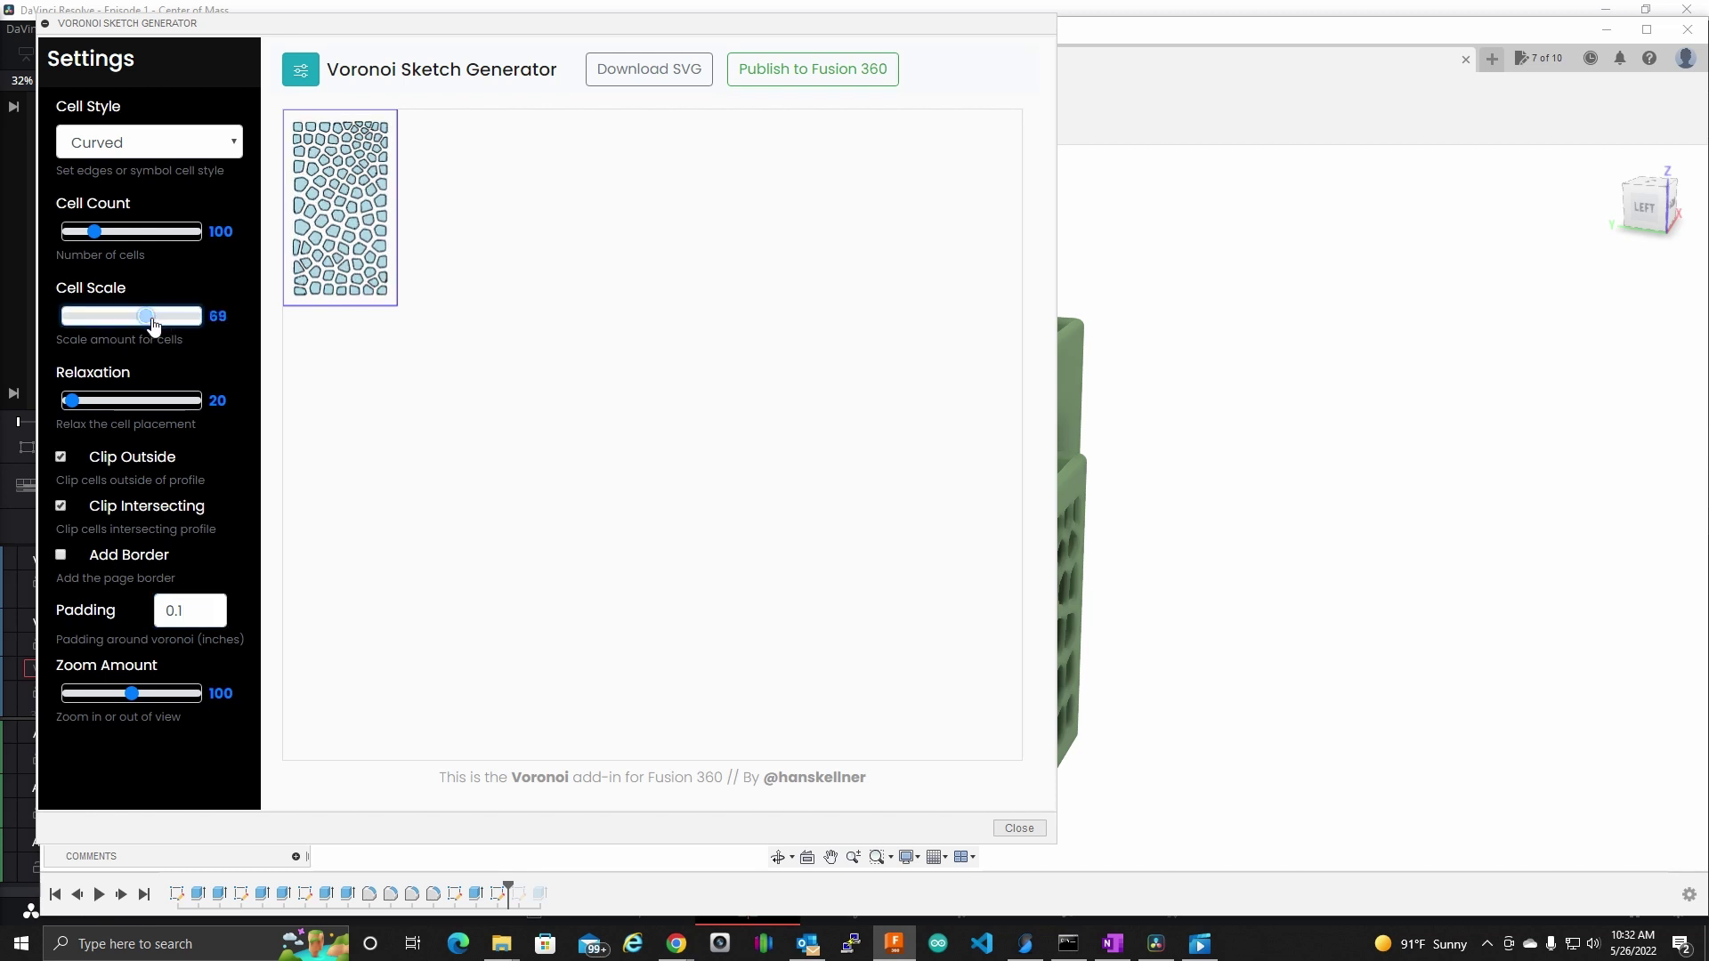
left_click_drag(107, 234, 84, 235)
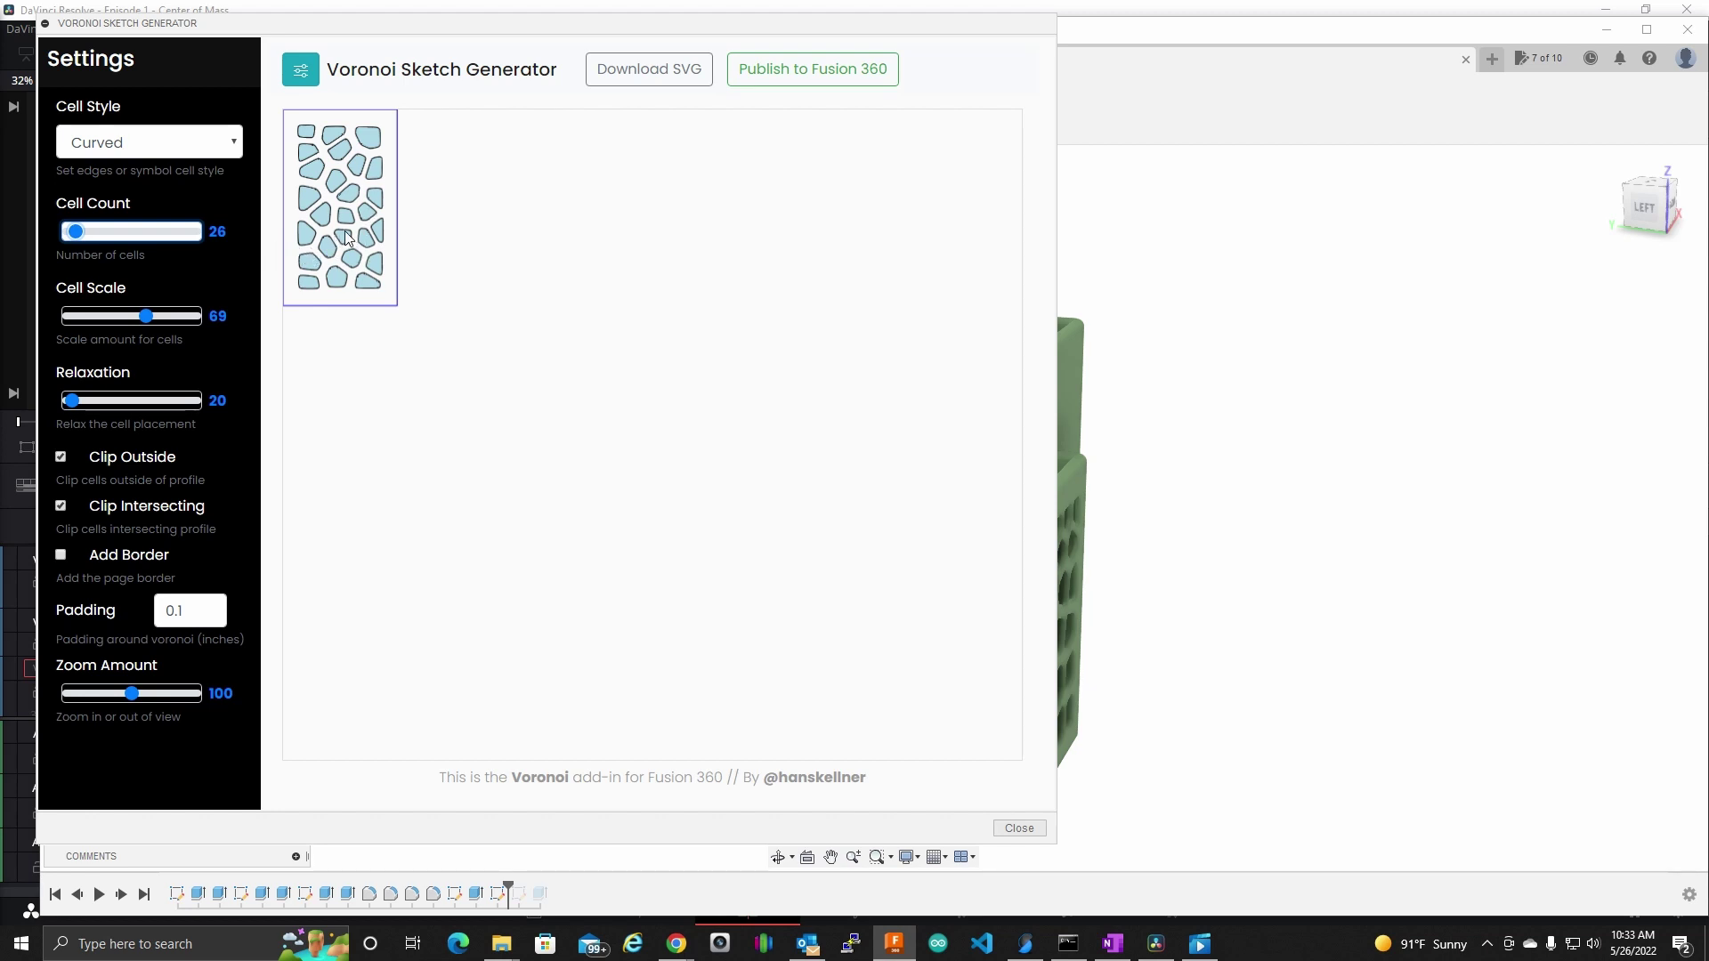
key("Left")
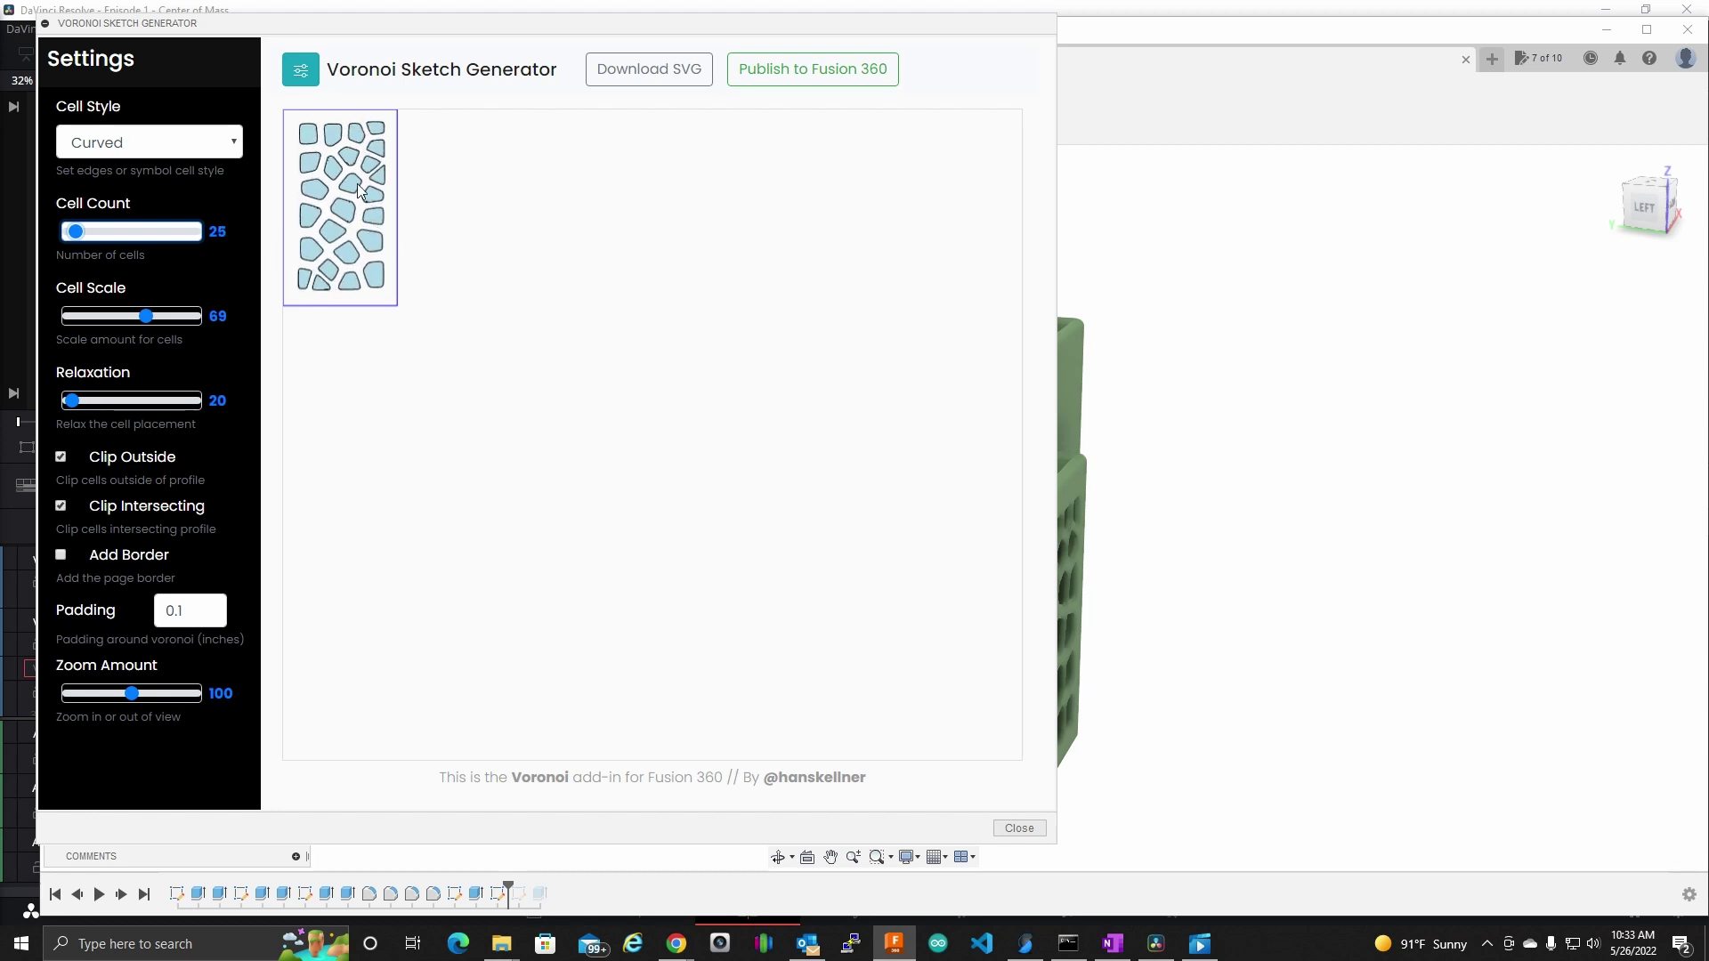
key("Left")
key("Left")
key("Left")
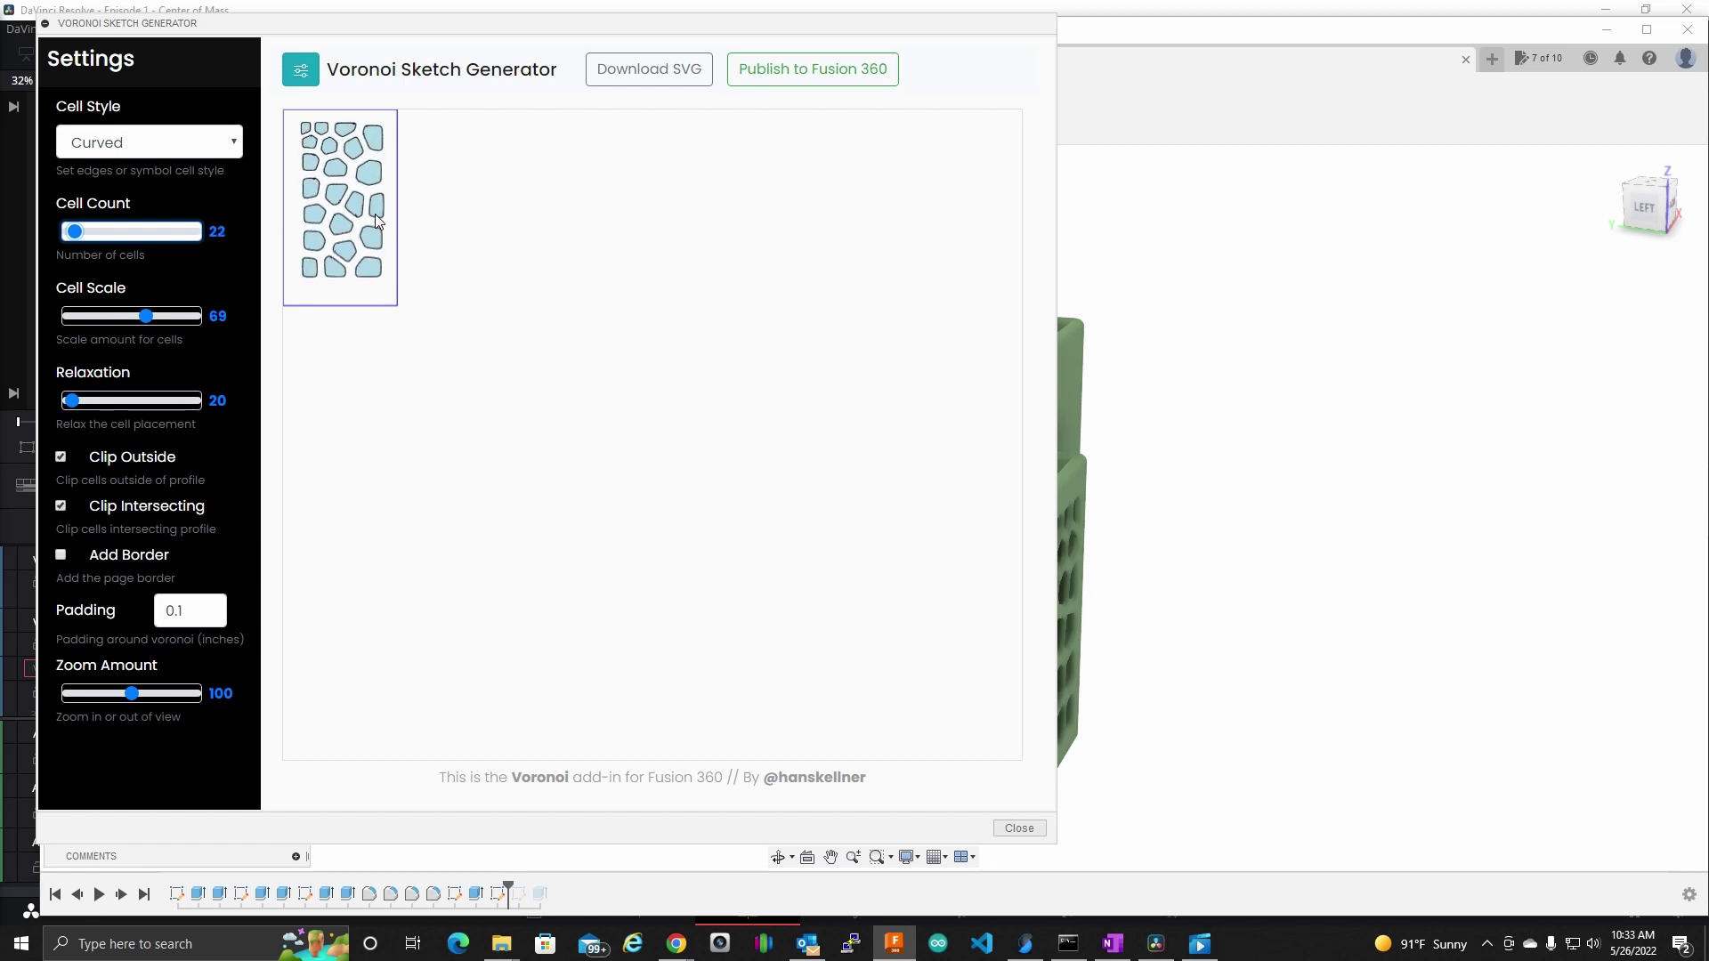
key("Left")
key("Left")
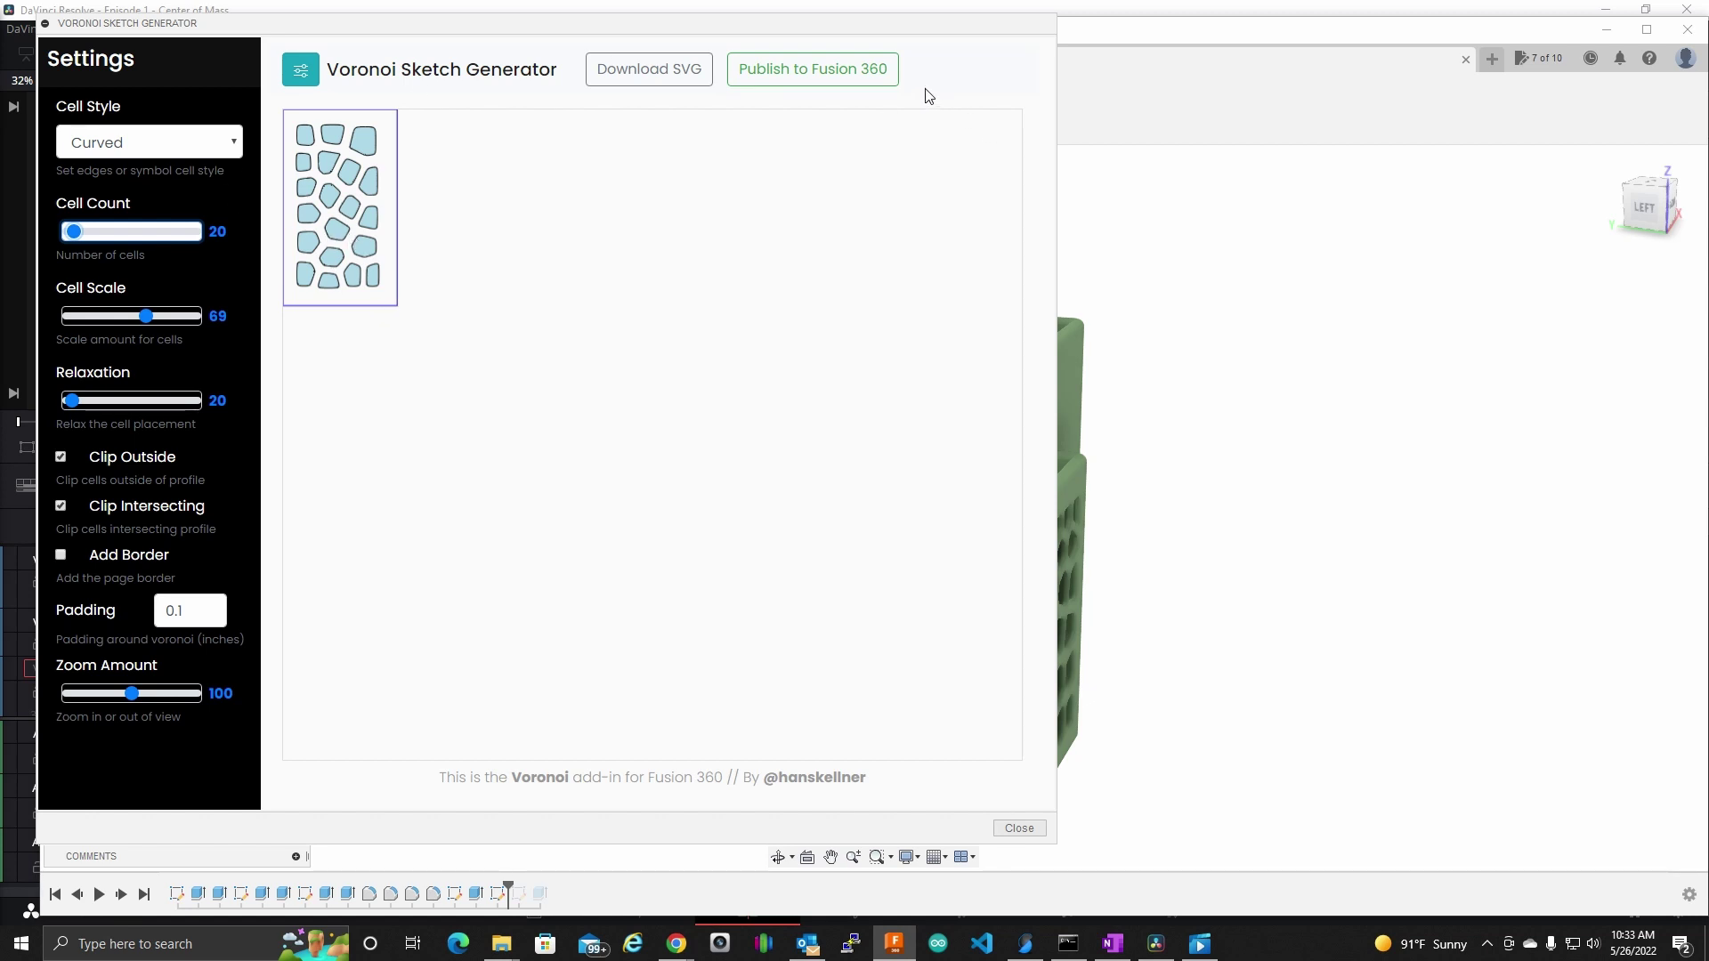
left_click(835, 73)
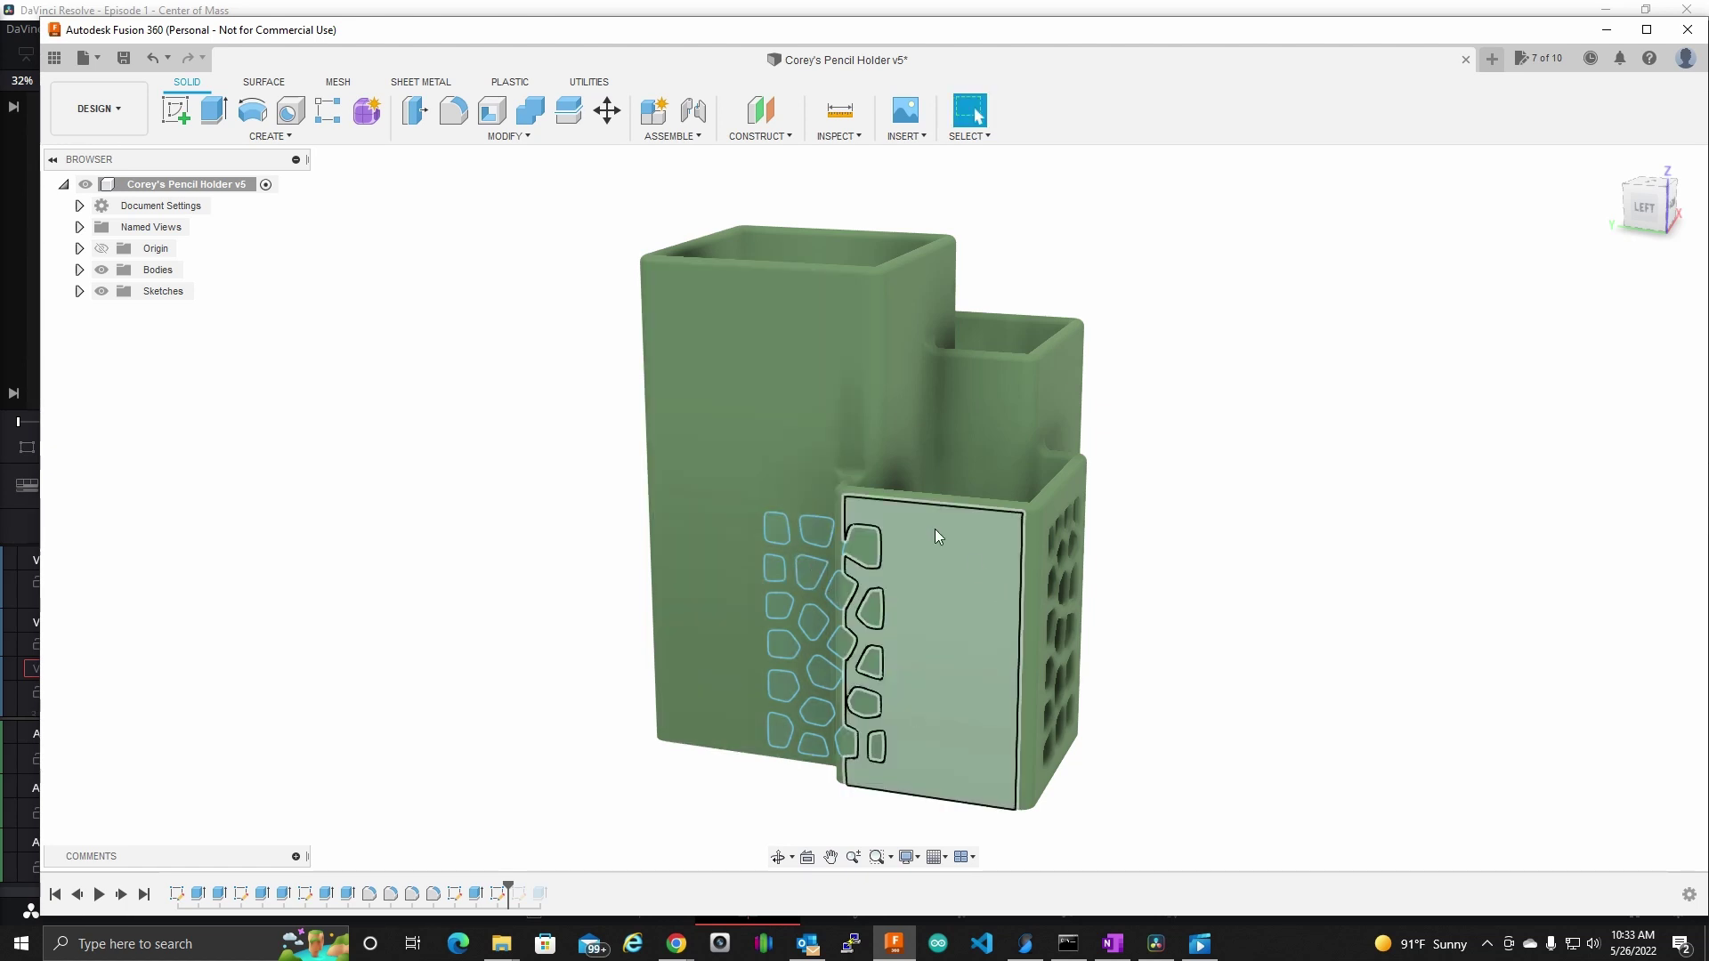
- Orbit to face the holder's left side, tilted to show the compartment tops
middle_click_drag(1175, 580, 1216, 574, "shift")
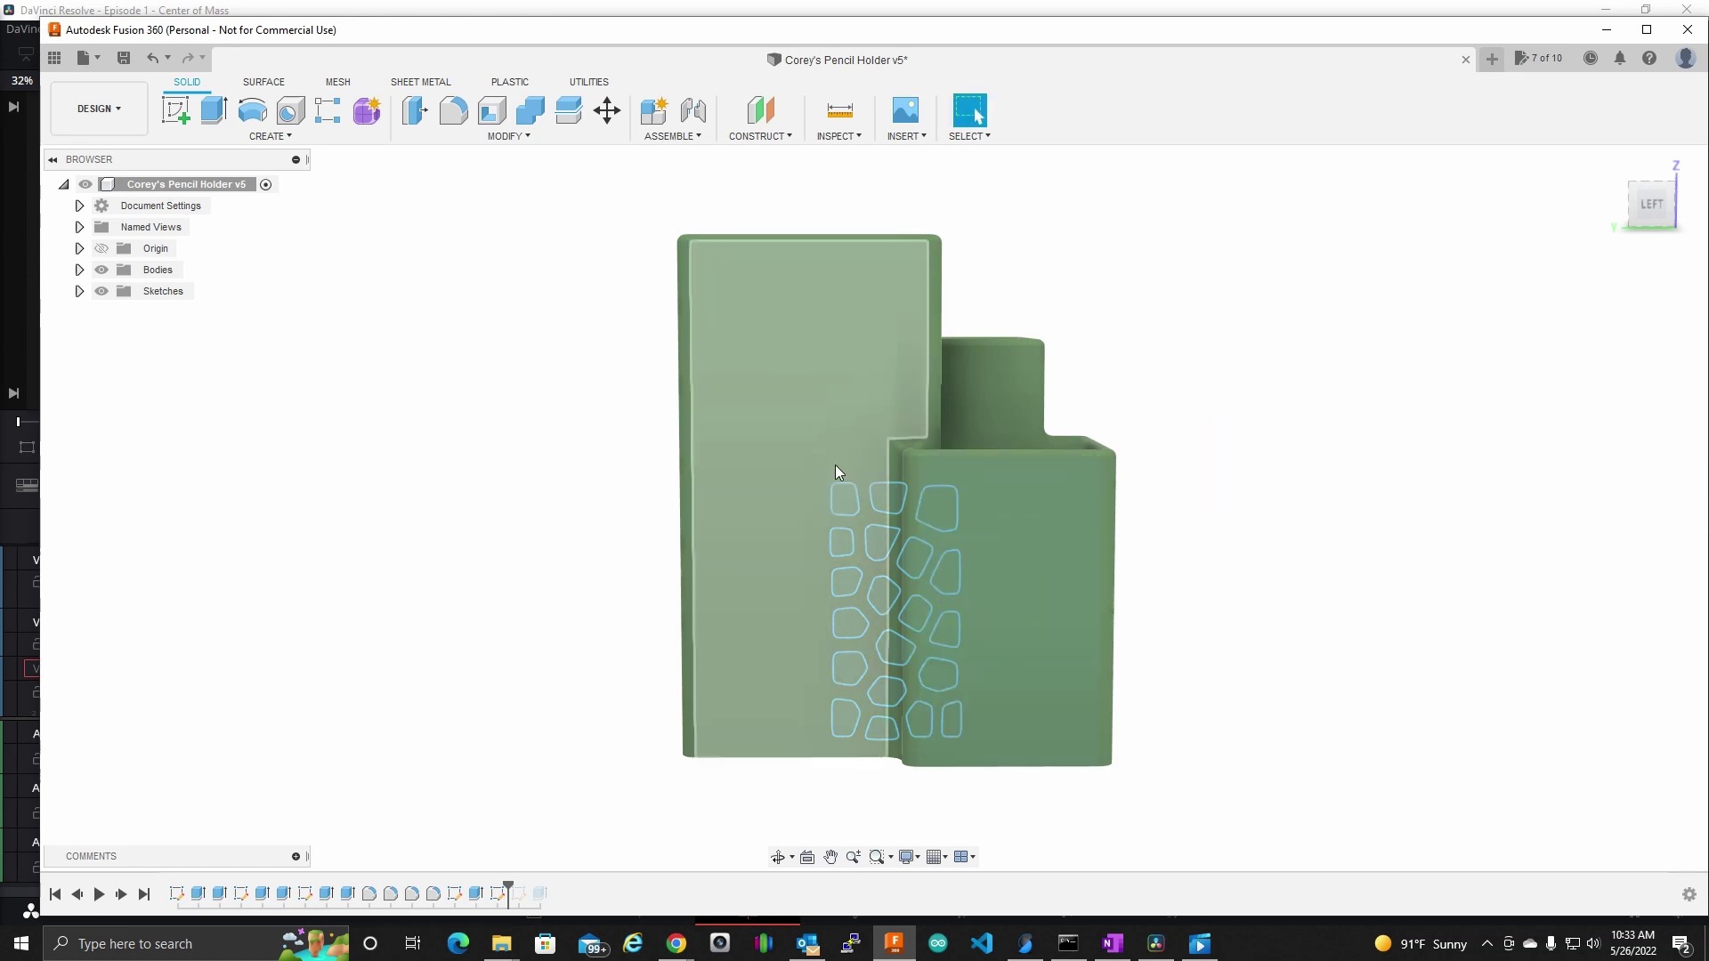
left_click_drag(868, 596, 974, 745)
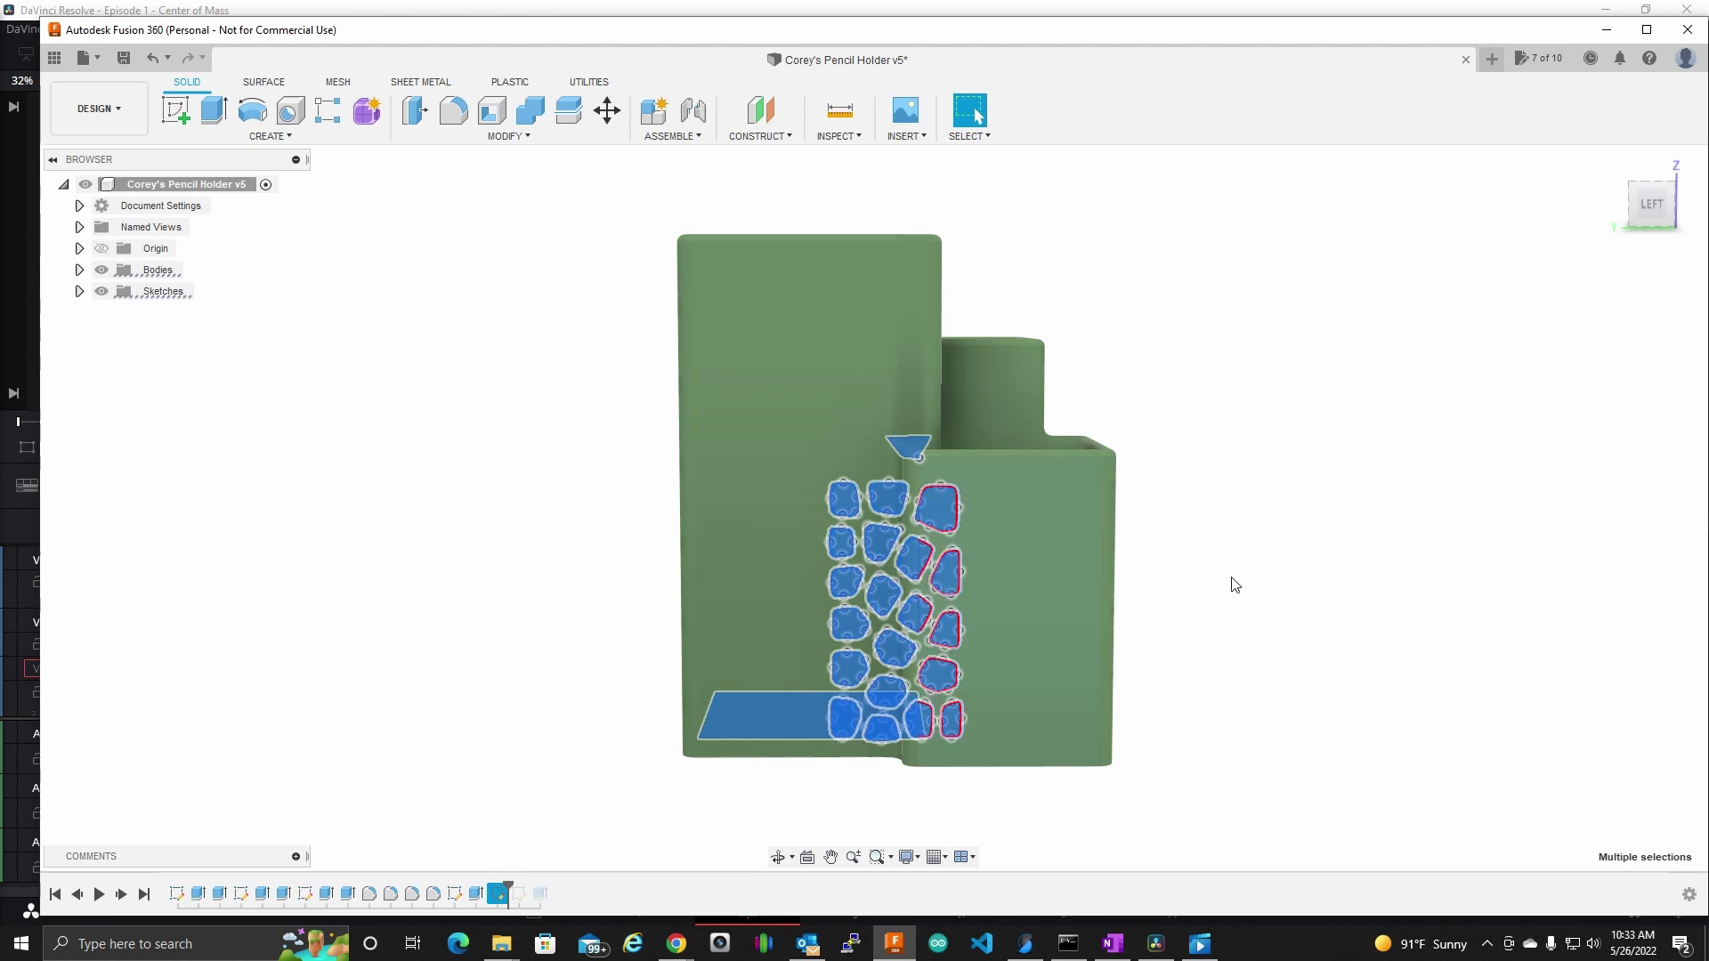
left_click(1156, 548)
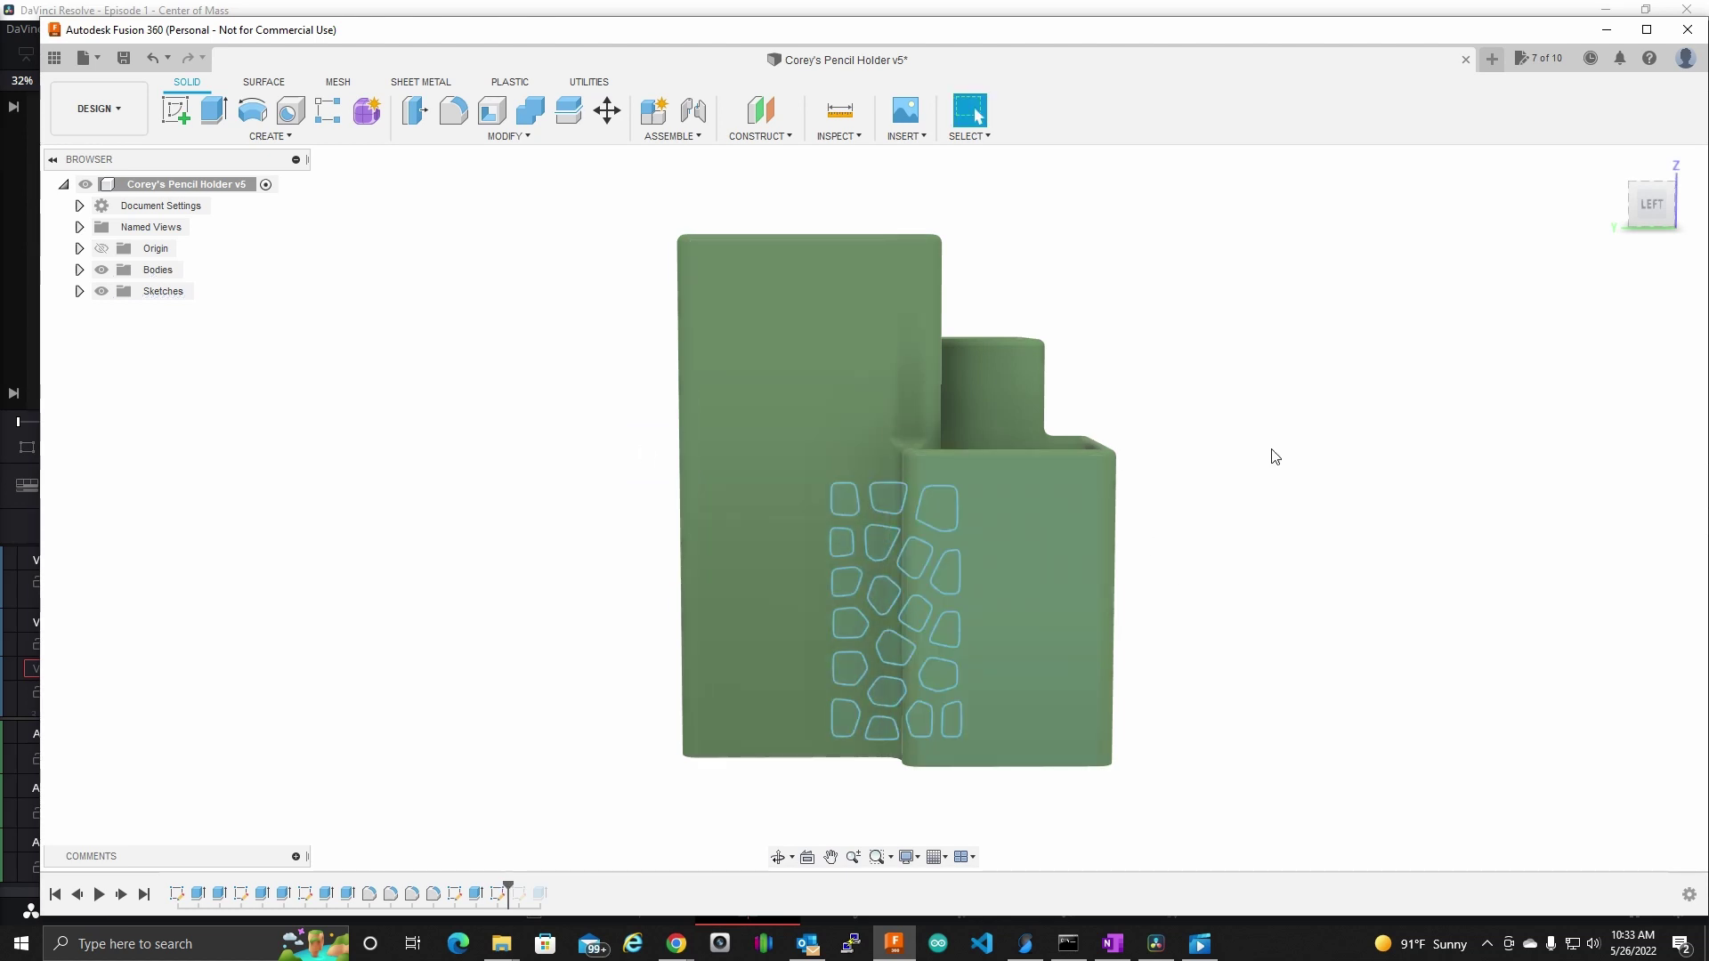
middle_click_drag(1275, 457, 1220, 506, "shift")
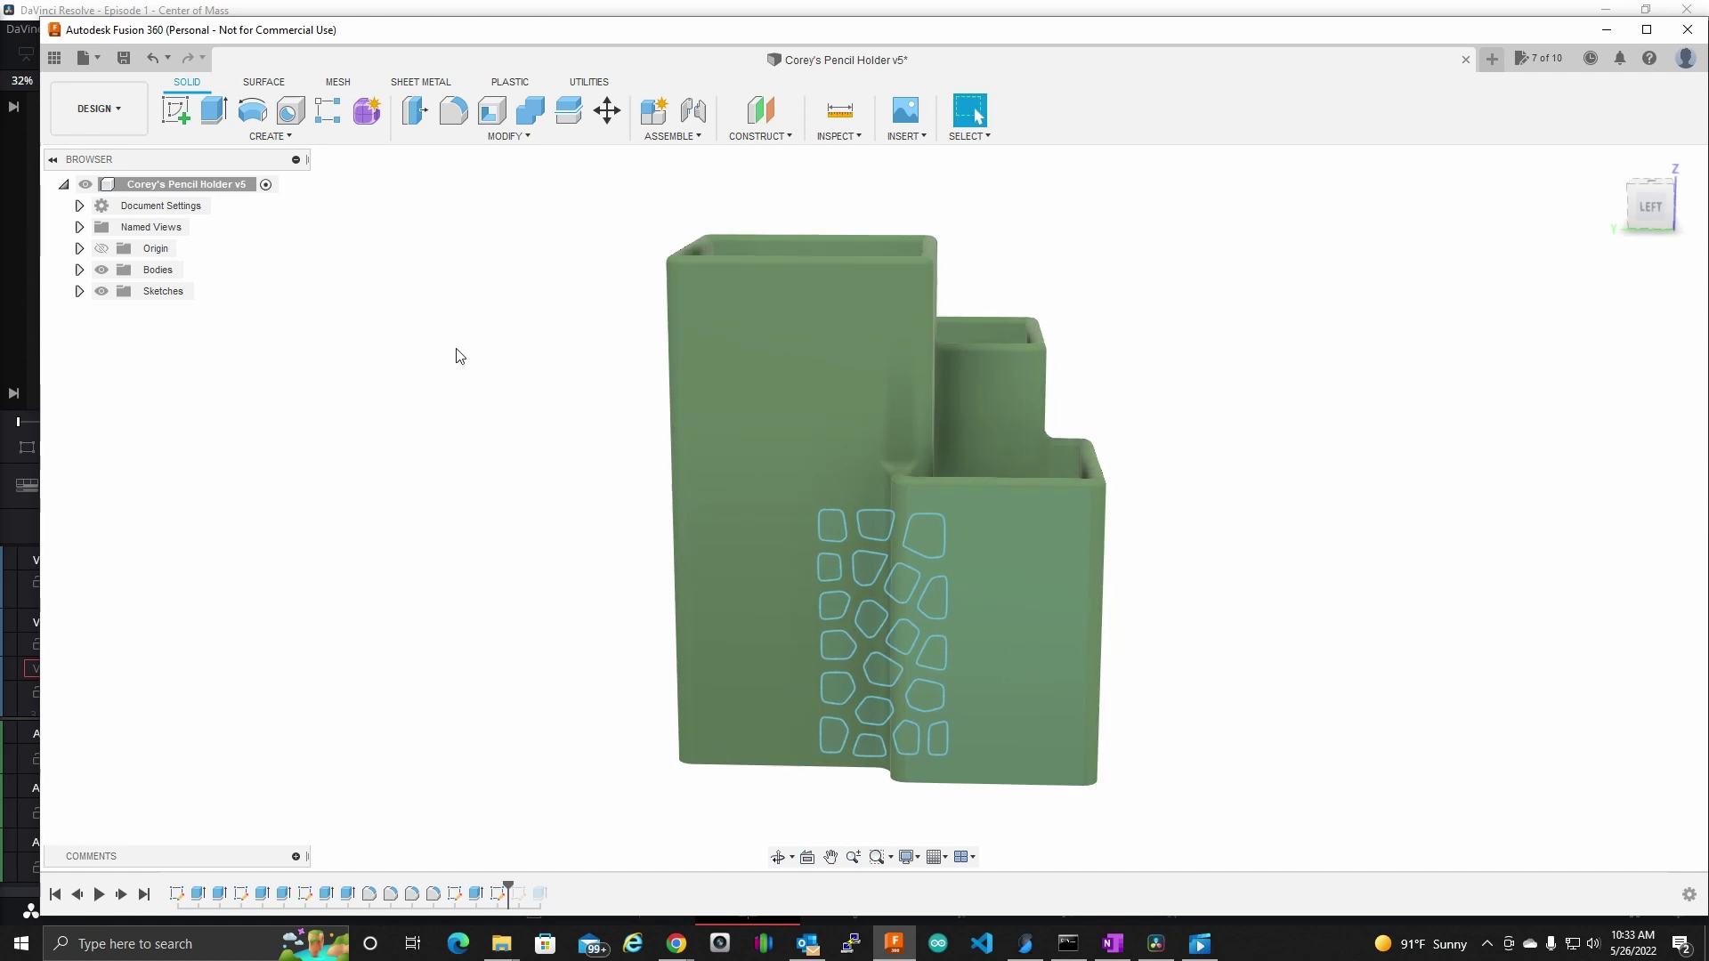
- Hide the bodies and select the Voronoi cell profiles, leaving out the large rectangle
left_click(102, 271)
mouse_move(811, 509)
left_mouse_down()
mouse_move(858, 549)
mouse_move(977, 781)
left_mouse_up()
left_click(980, 672, "ctrl")
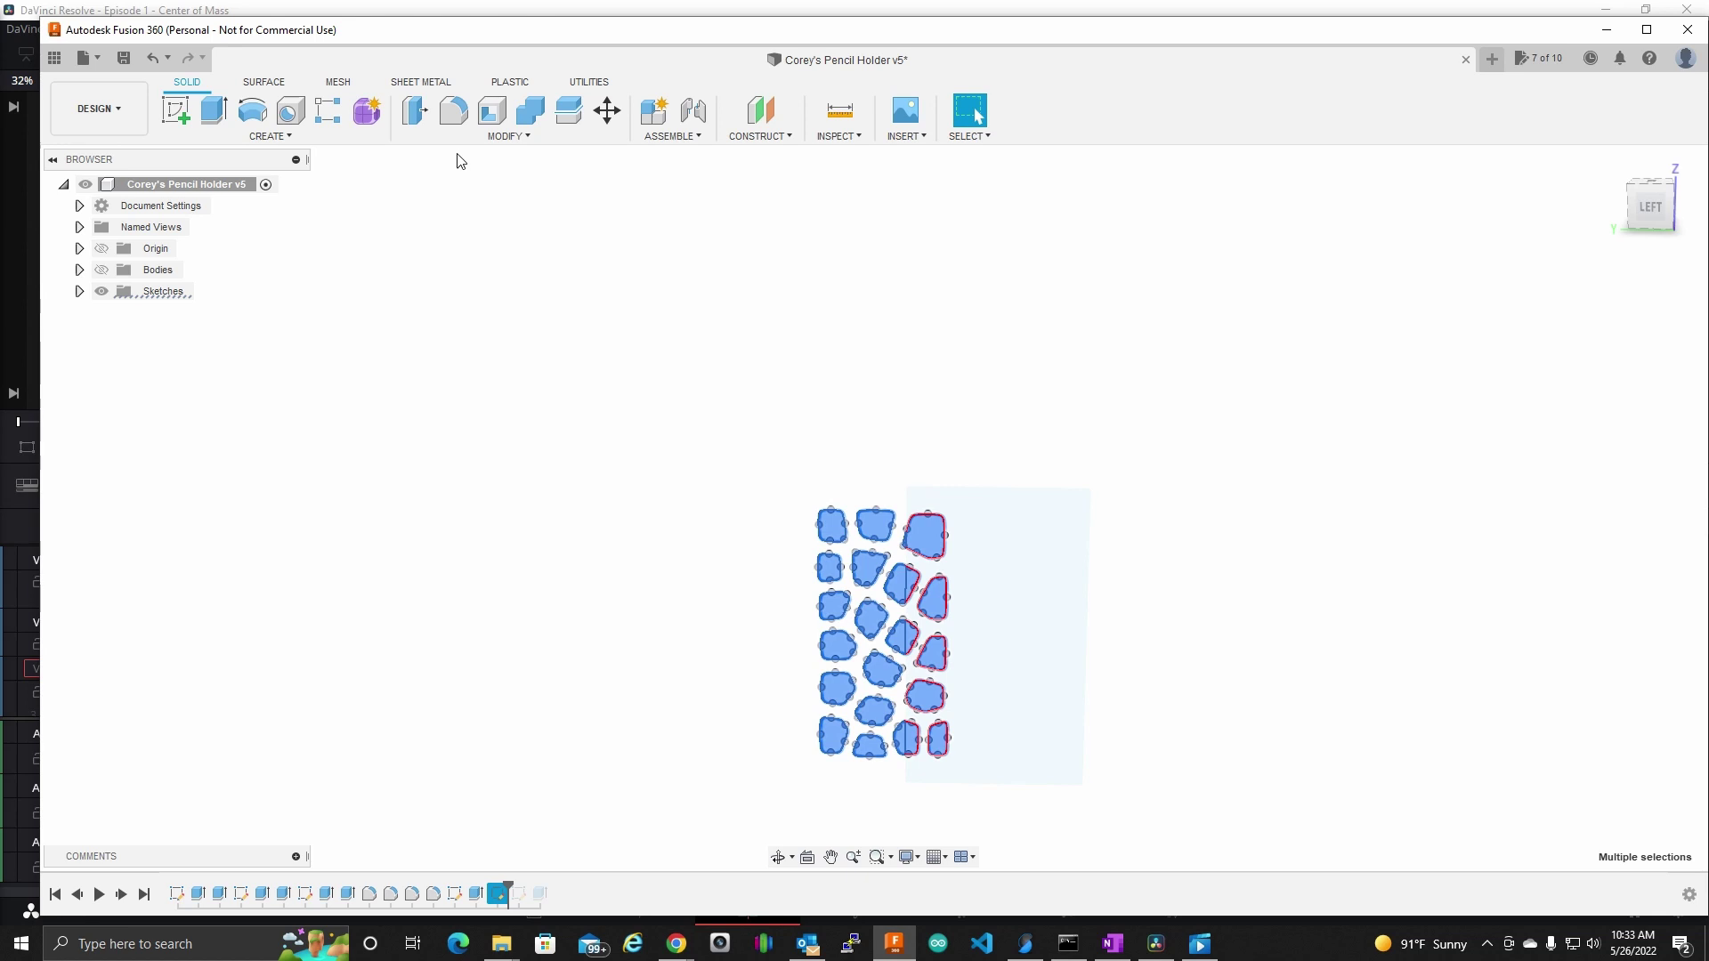
left_click(507, 136)
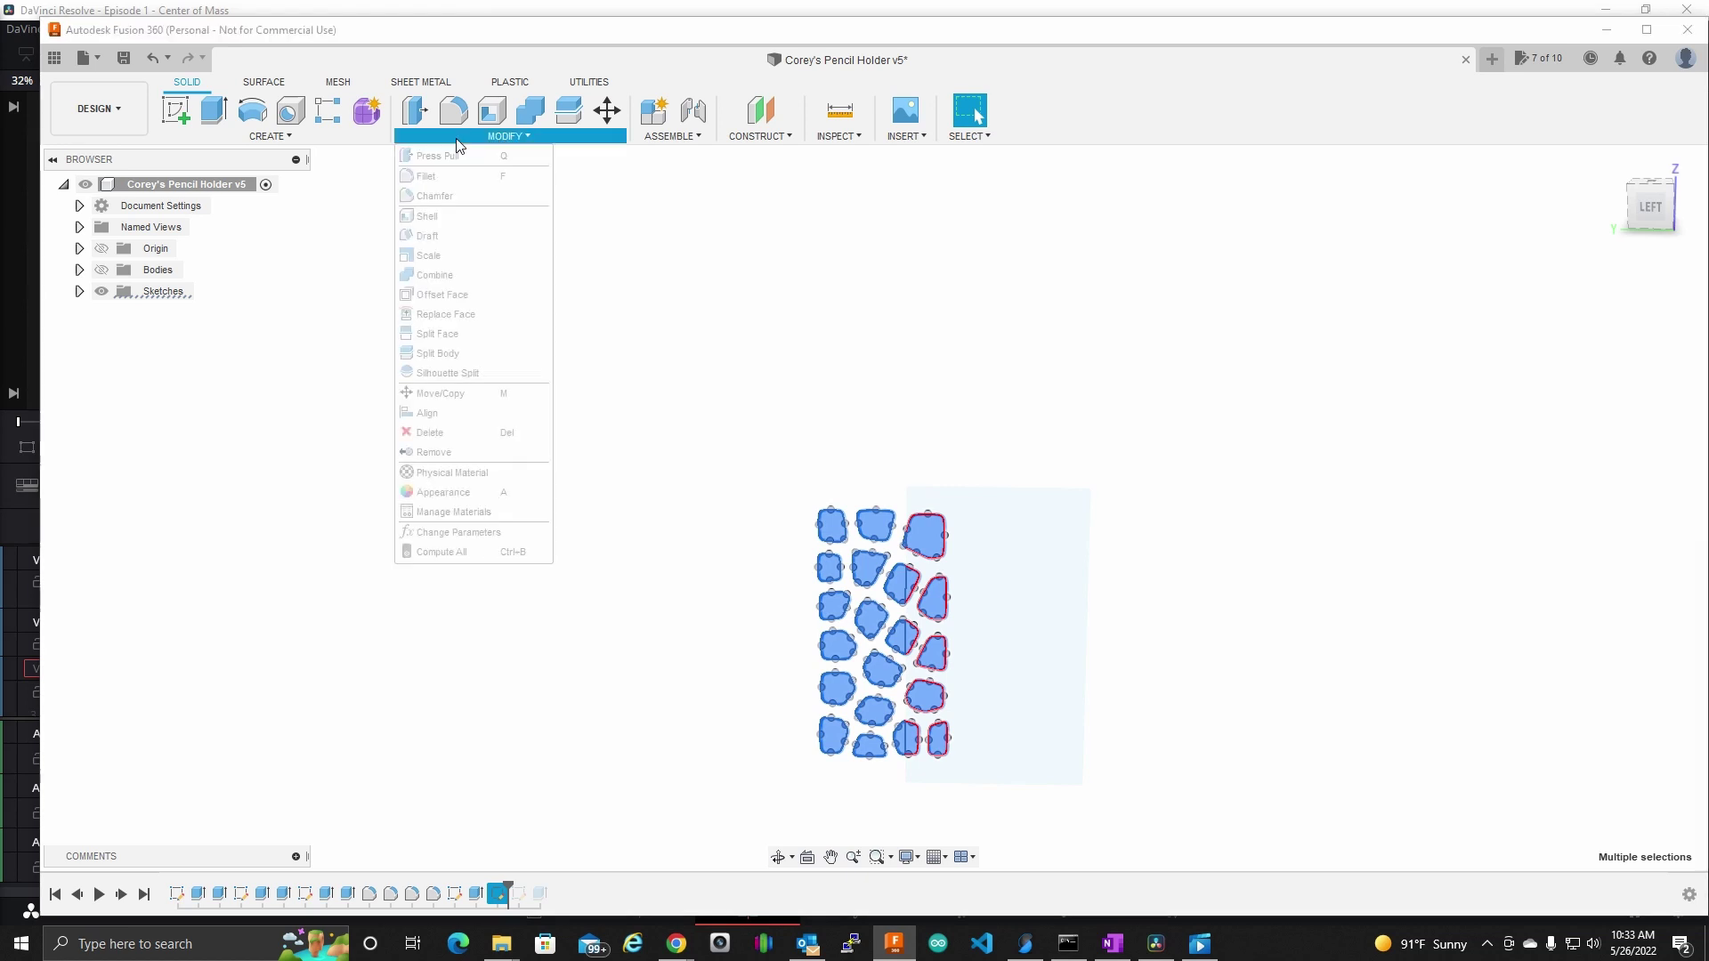
- Move the selected Voronoi cell profiles 21.5 mm along X with Move/Copy
left_click(438, 393)
mouse_move(980, 744)
left_mouse_down()
mouse_move(1114, 763)
mouse_move(1100, 764)
left_mouse_up()
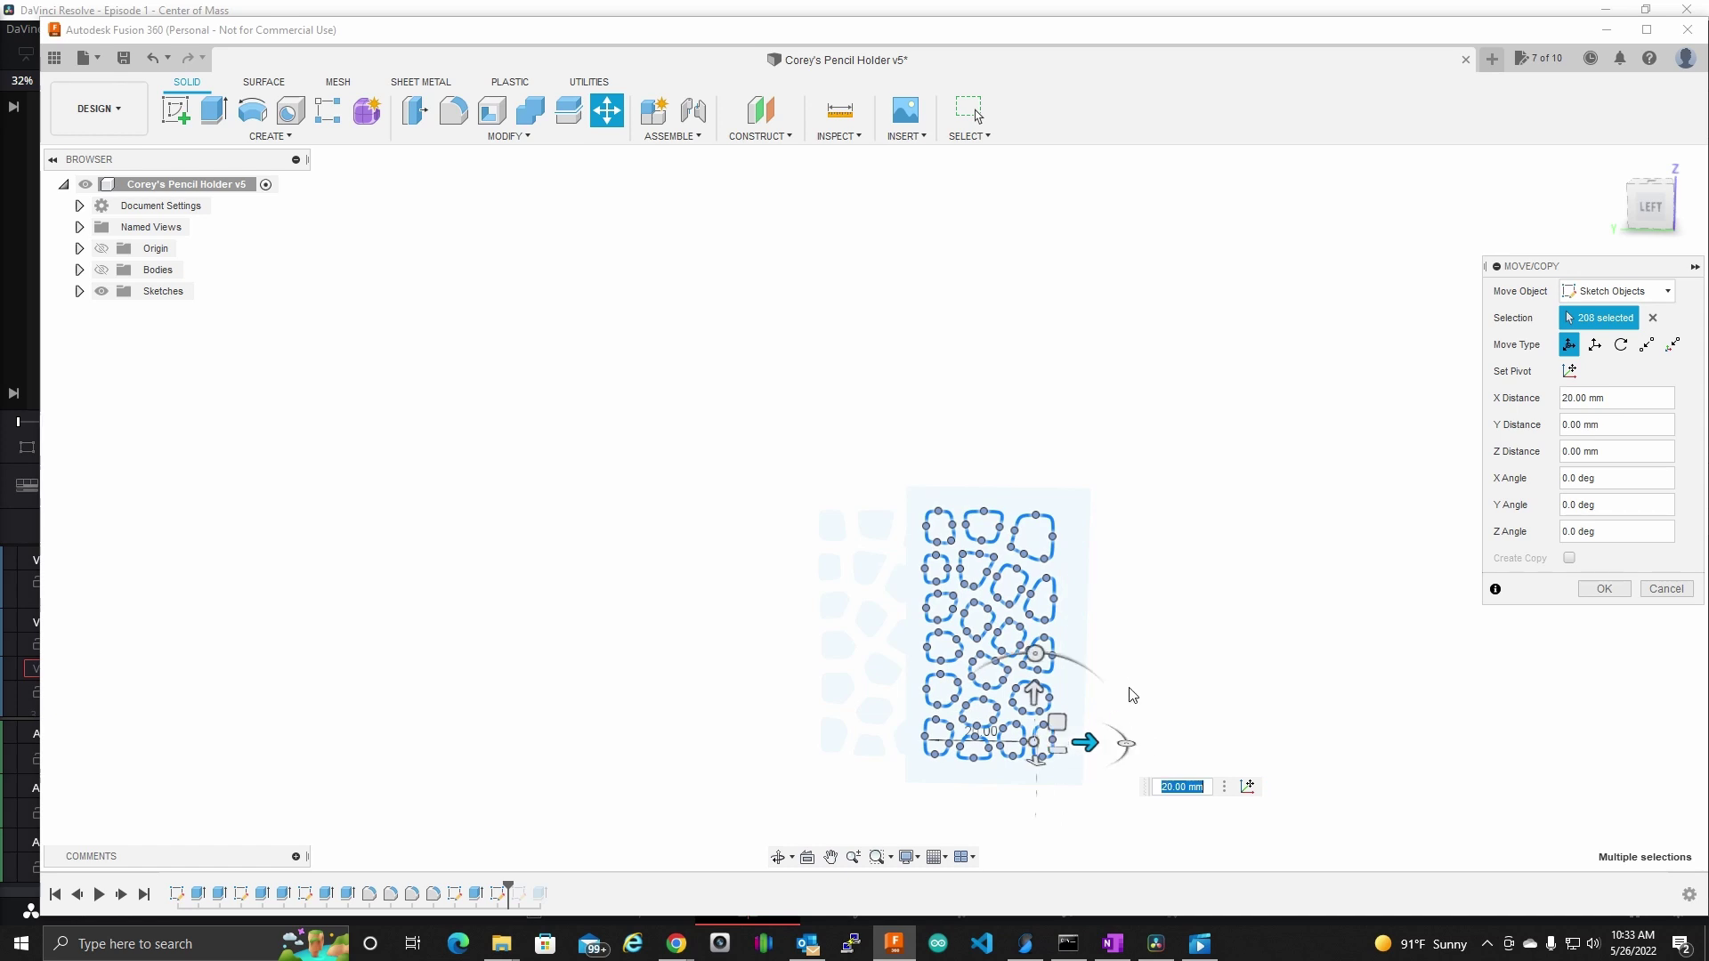
scroll(1149, 676, "down", 2)
middle_click_drag(1180, 653, 1117, 569)
scroll(1018, 446, "up", 5)
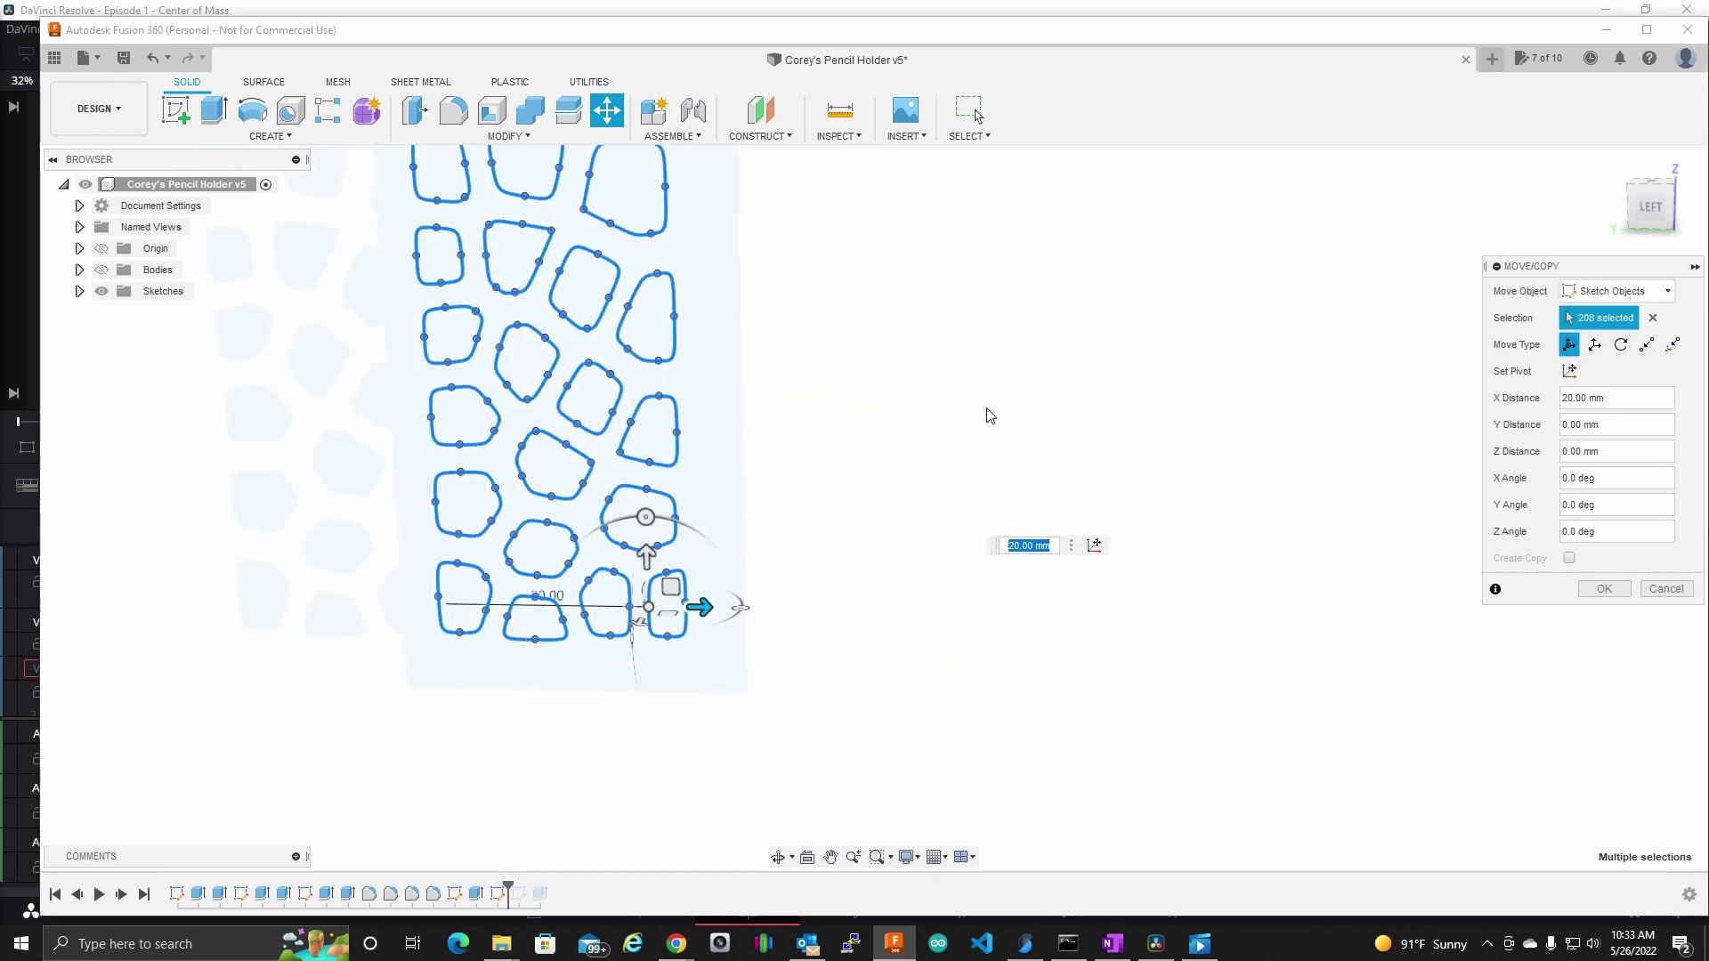
mouse_move(829, 355)
middle_mouse_down()
mouse_move(953, 419)
mouse_move(1094, 771)
middle_mouse_up()
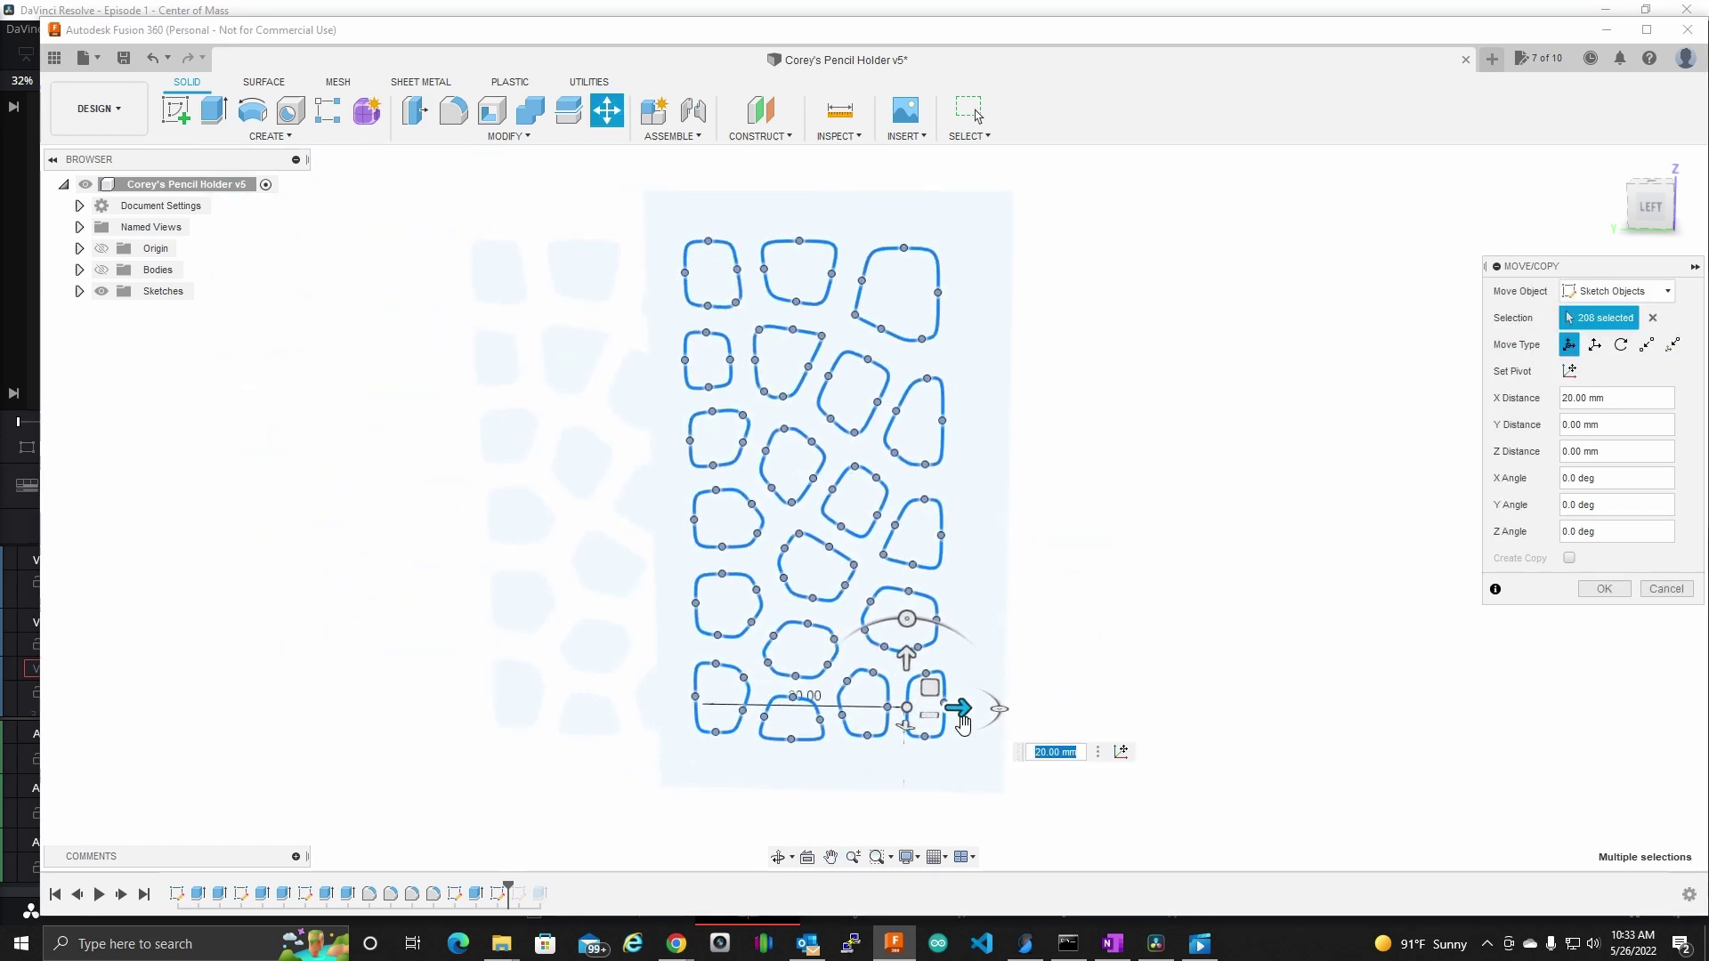
left_click_drag(962, 723, 980, 724)
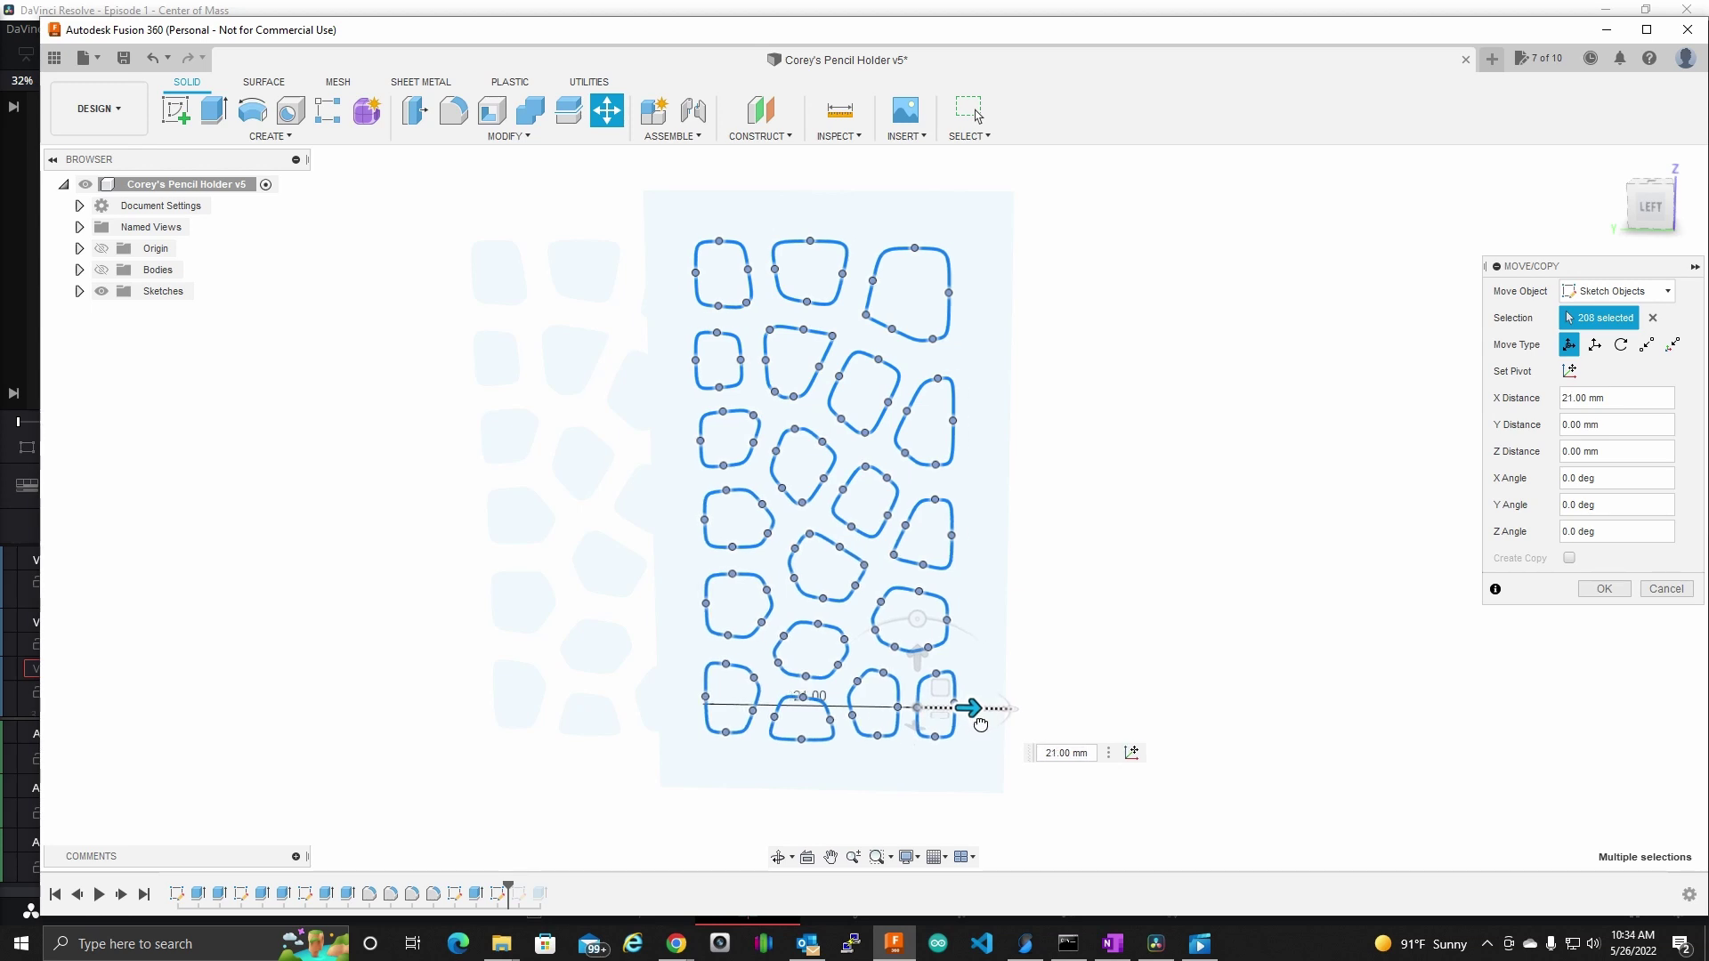
left_click_drag(980, 724, 980, 724)
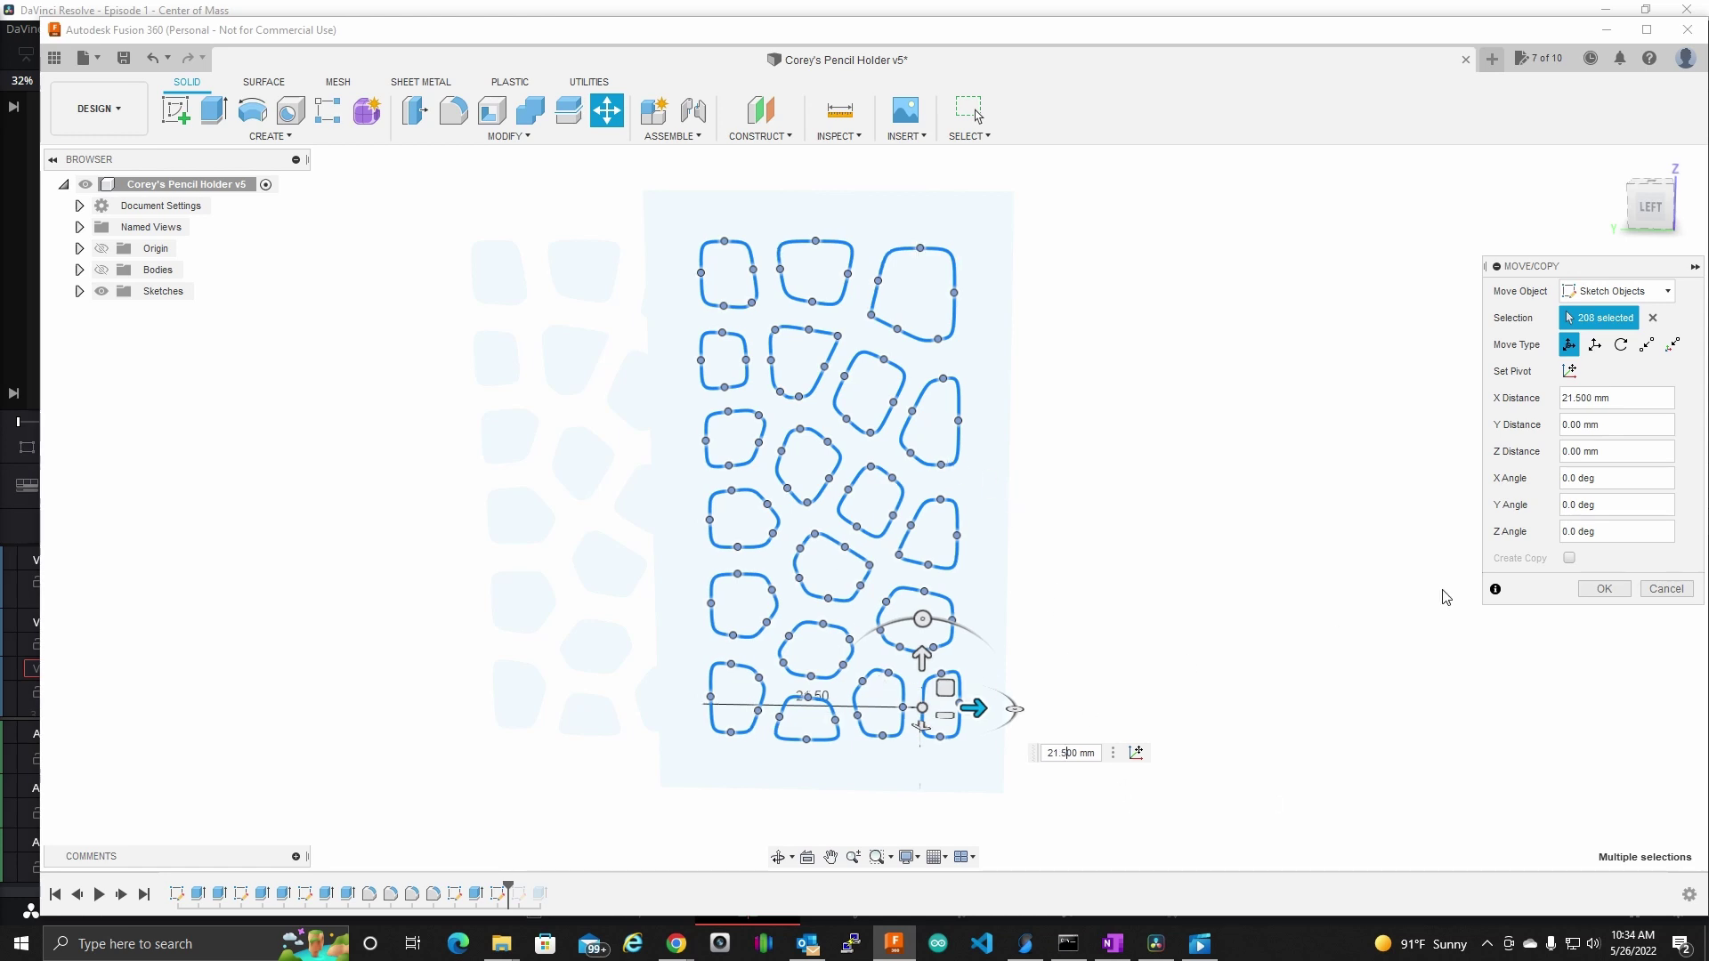
left_click(1605, 588)
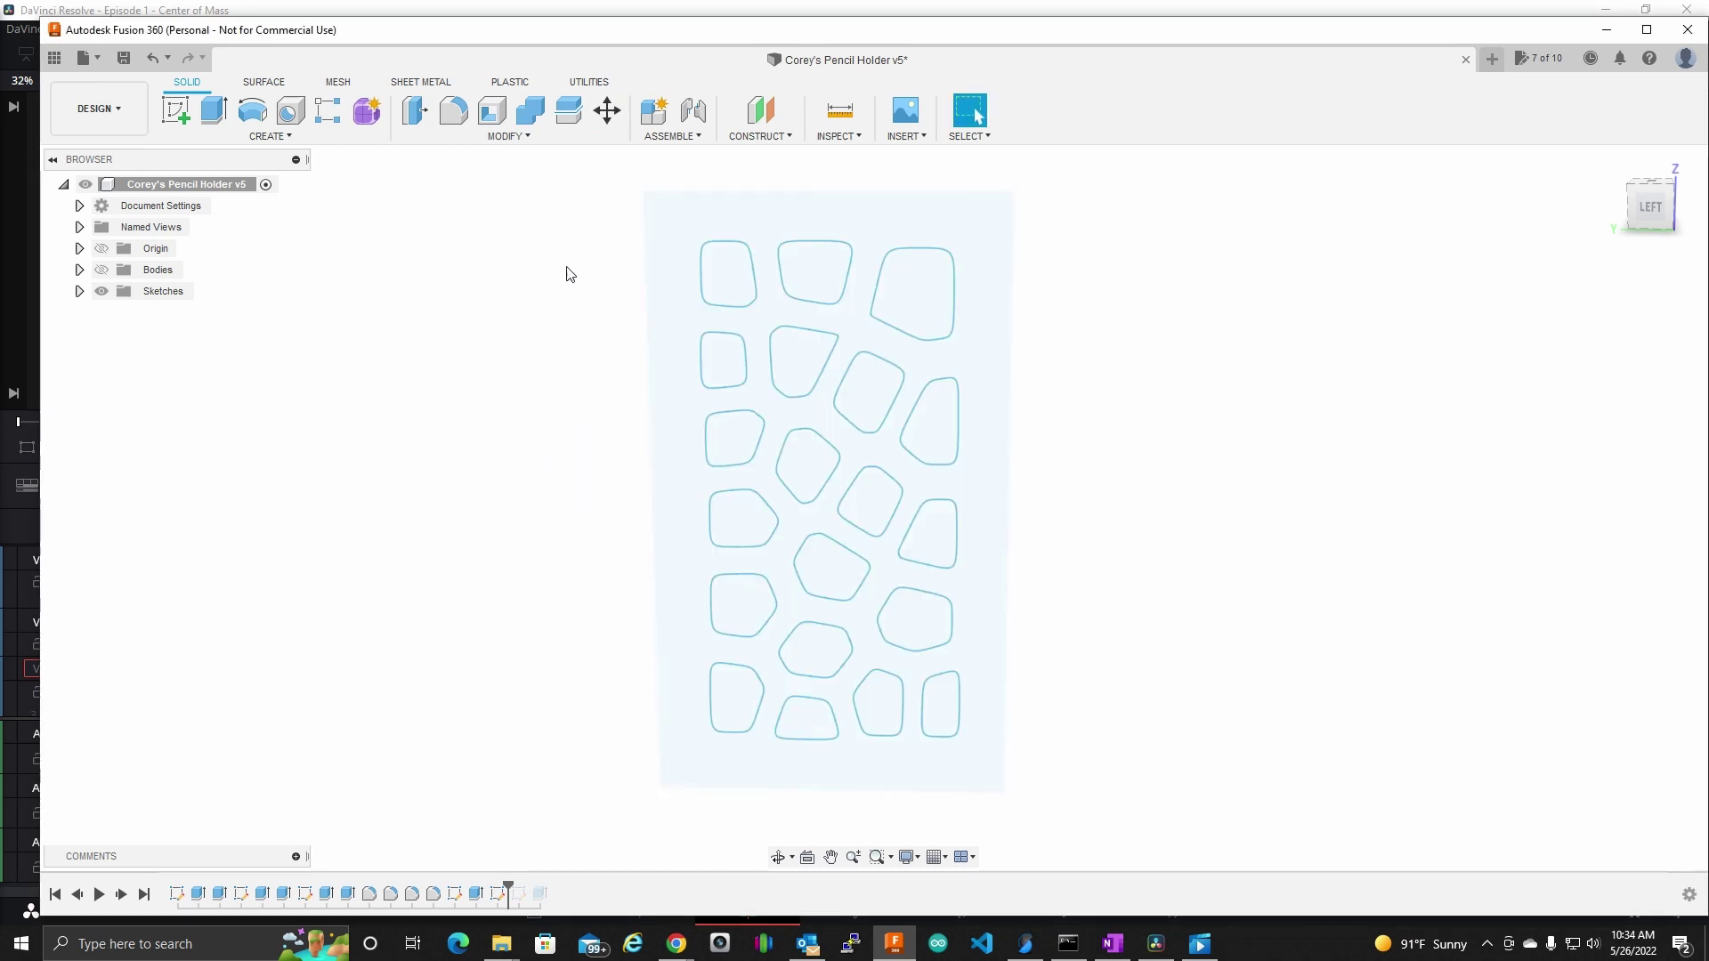
- Show the bodies and extrude-cut the 20 cell profiles up to the opposite wall face
left_click(102, 270)
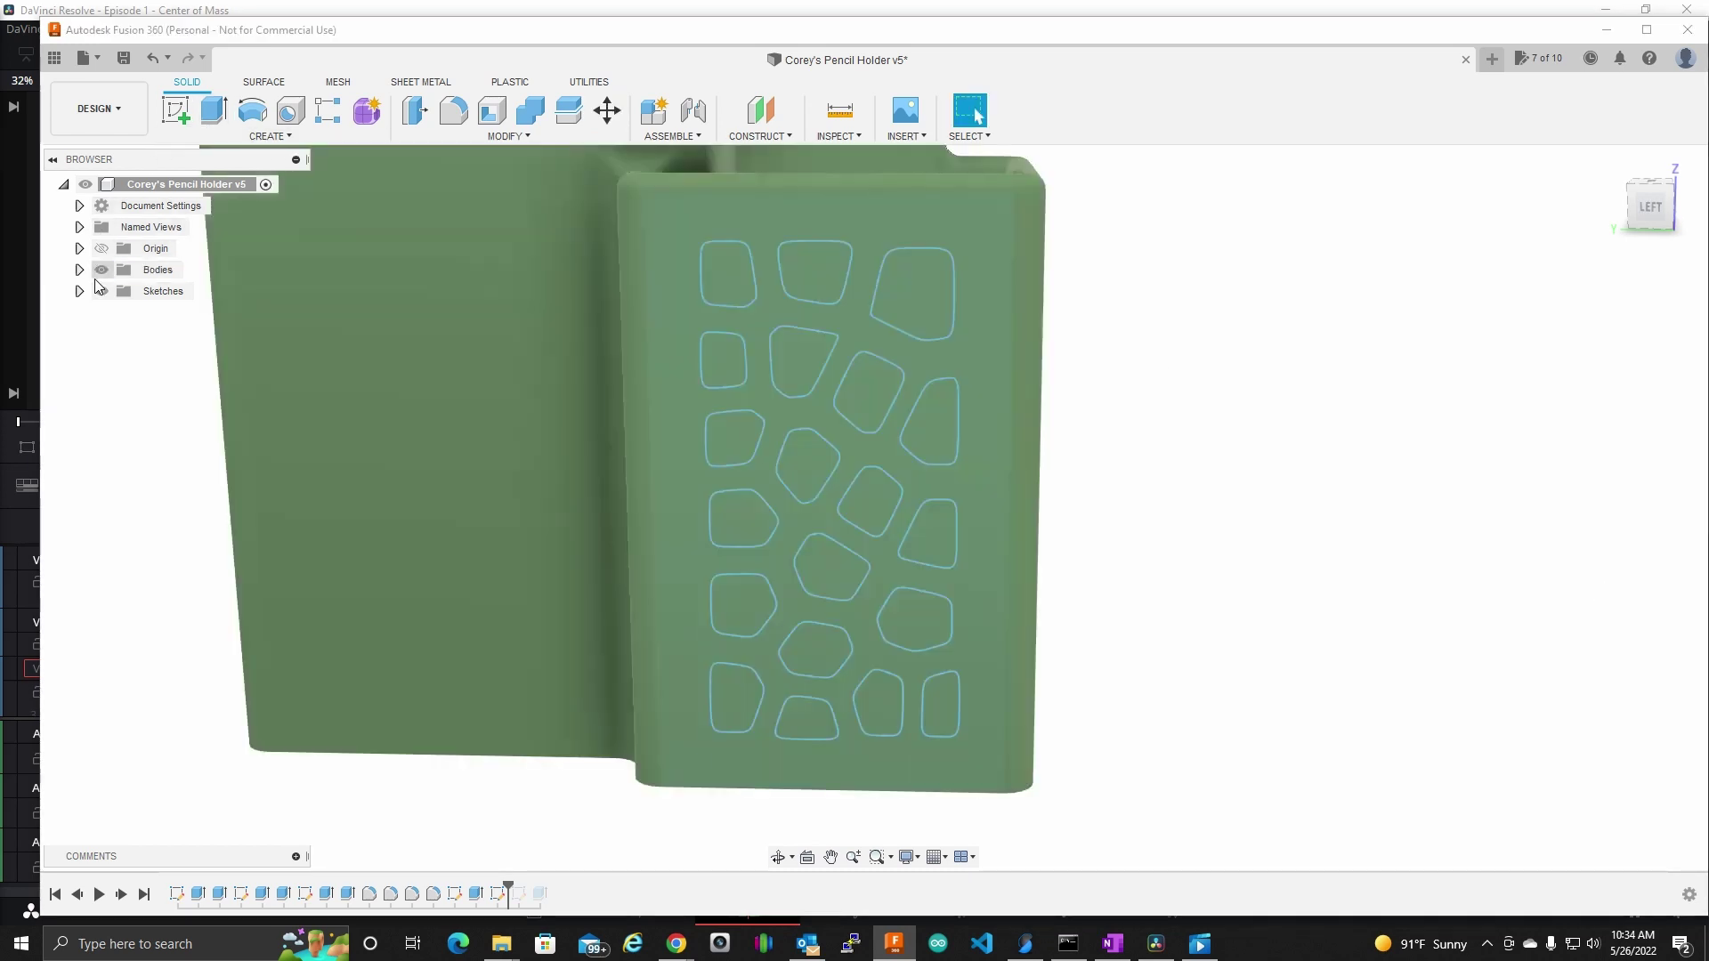
left_click_drag(663, 216, 981, 761)
left_click(229, 124)
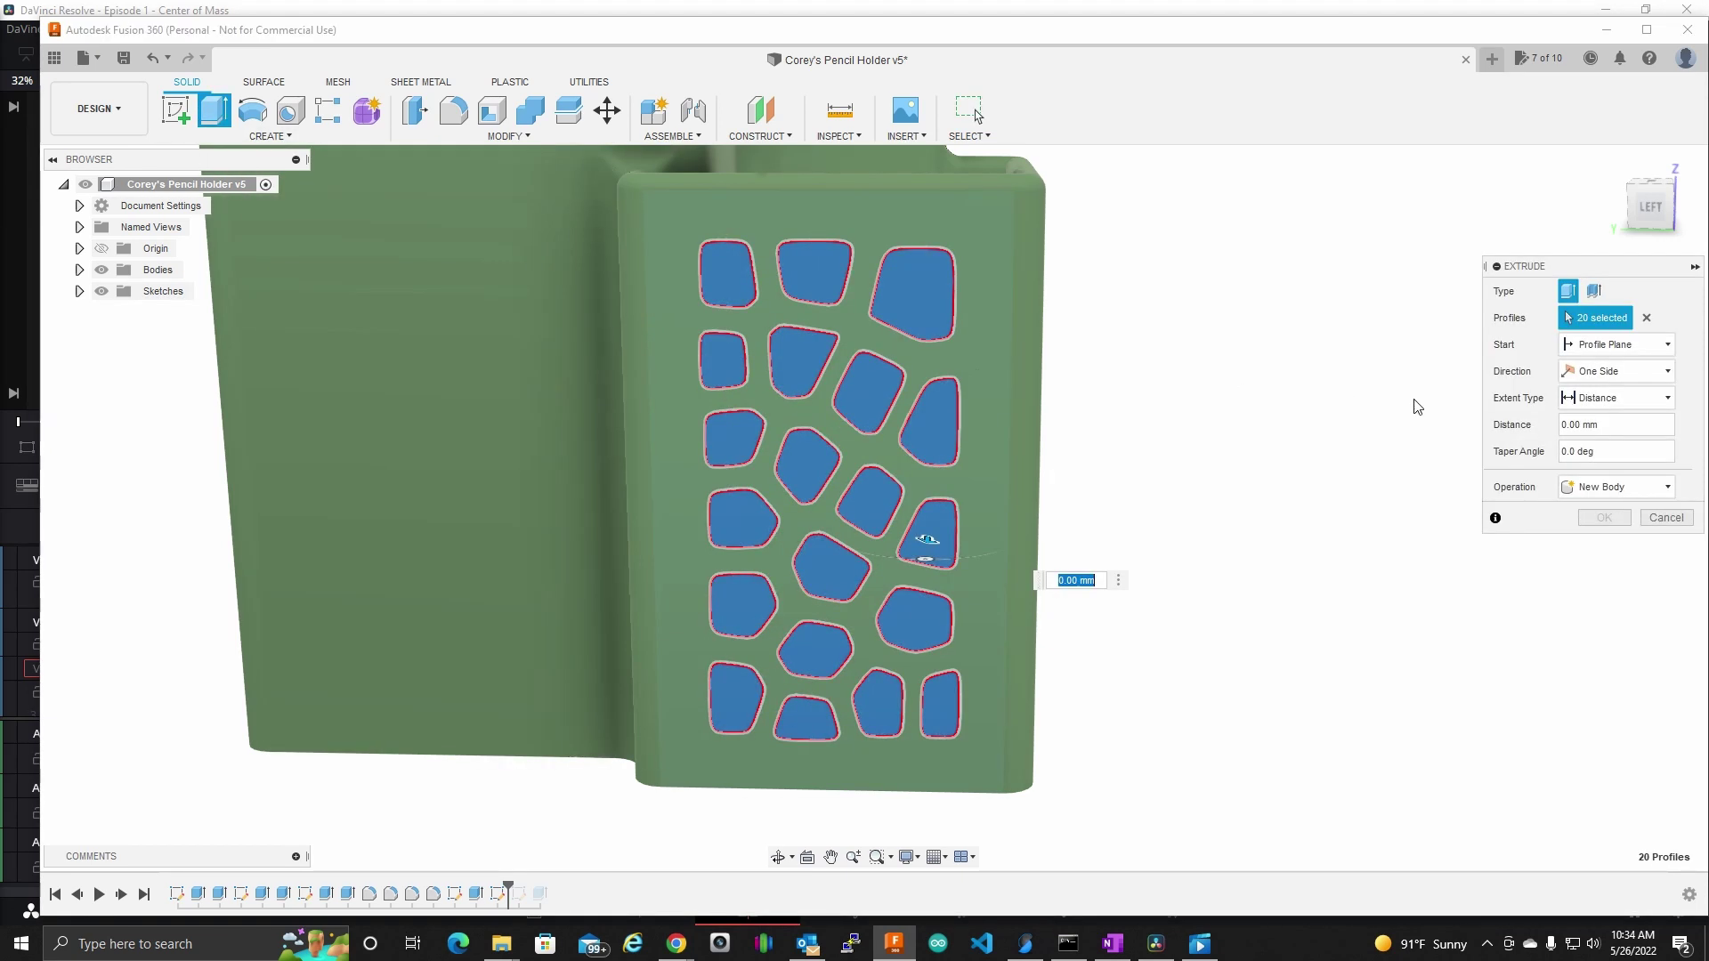
left_click(1598, 400)
left_click(1589, 447)
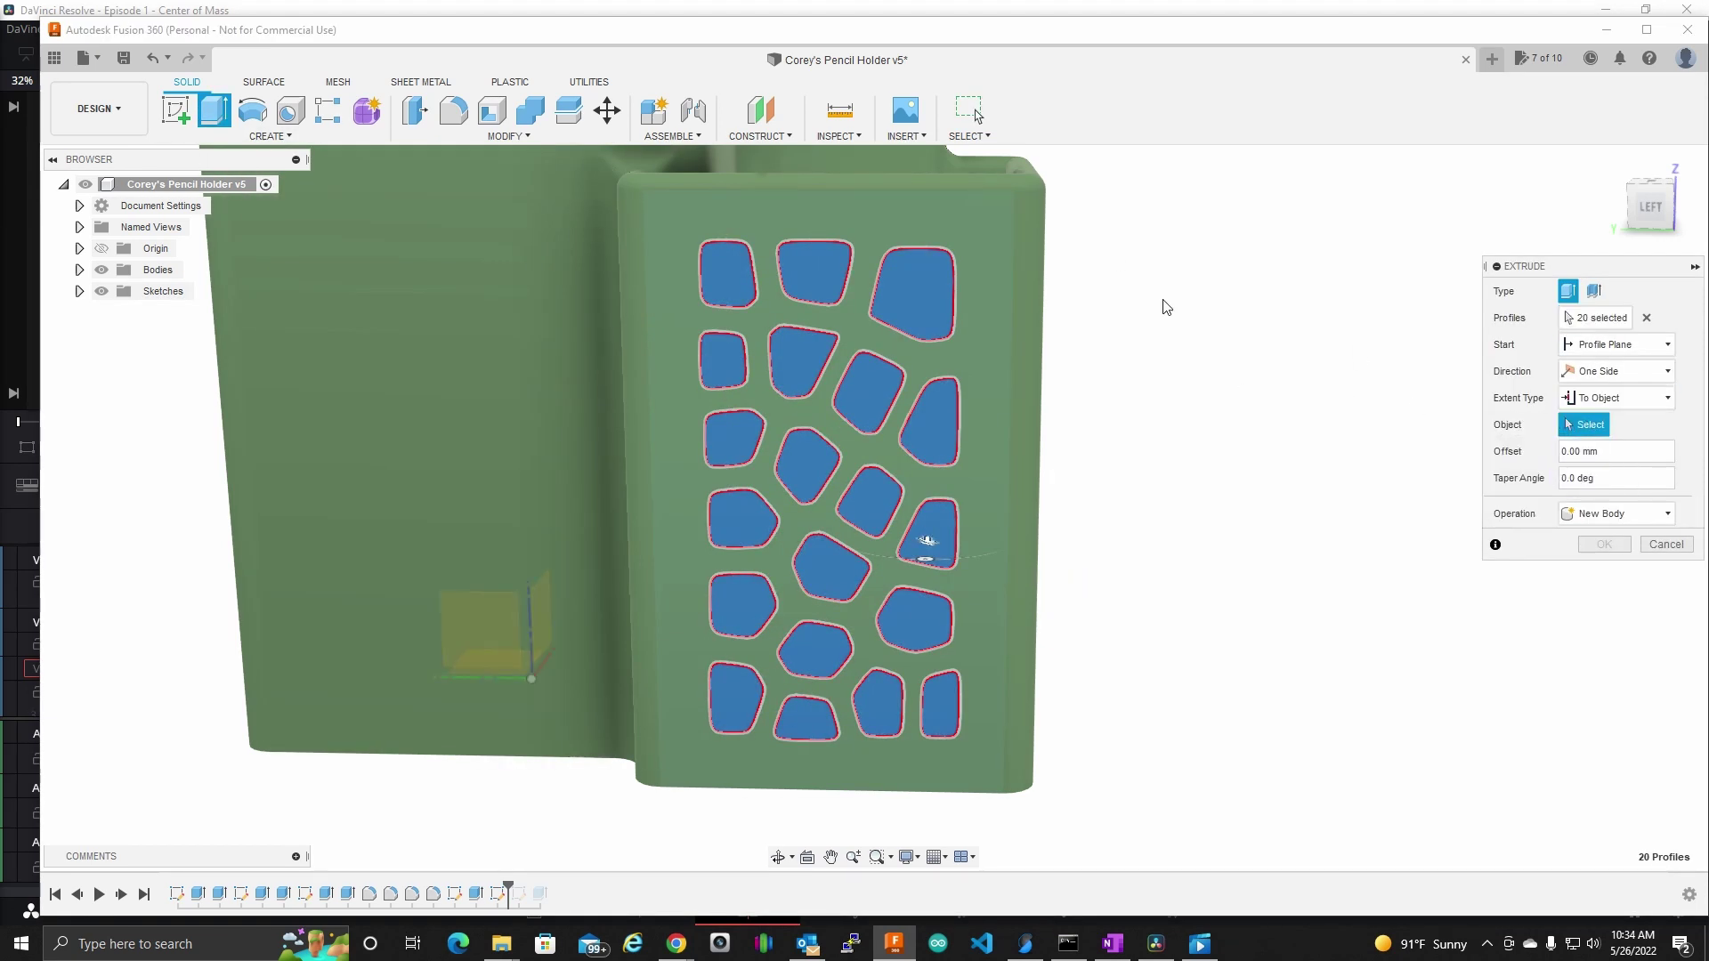
scroll(1173, 338, "down", 3)
mouse_move(1175, 351)
middle_mouse_down("shift")
mouse_move(1249, 282)
mouse_move(1121, 516)
mouse_move(915, 485)
middle_mouse_up("shift")
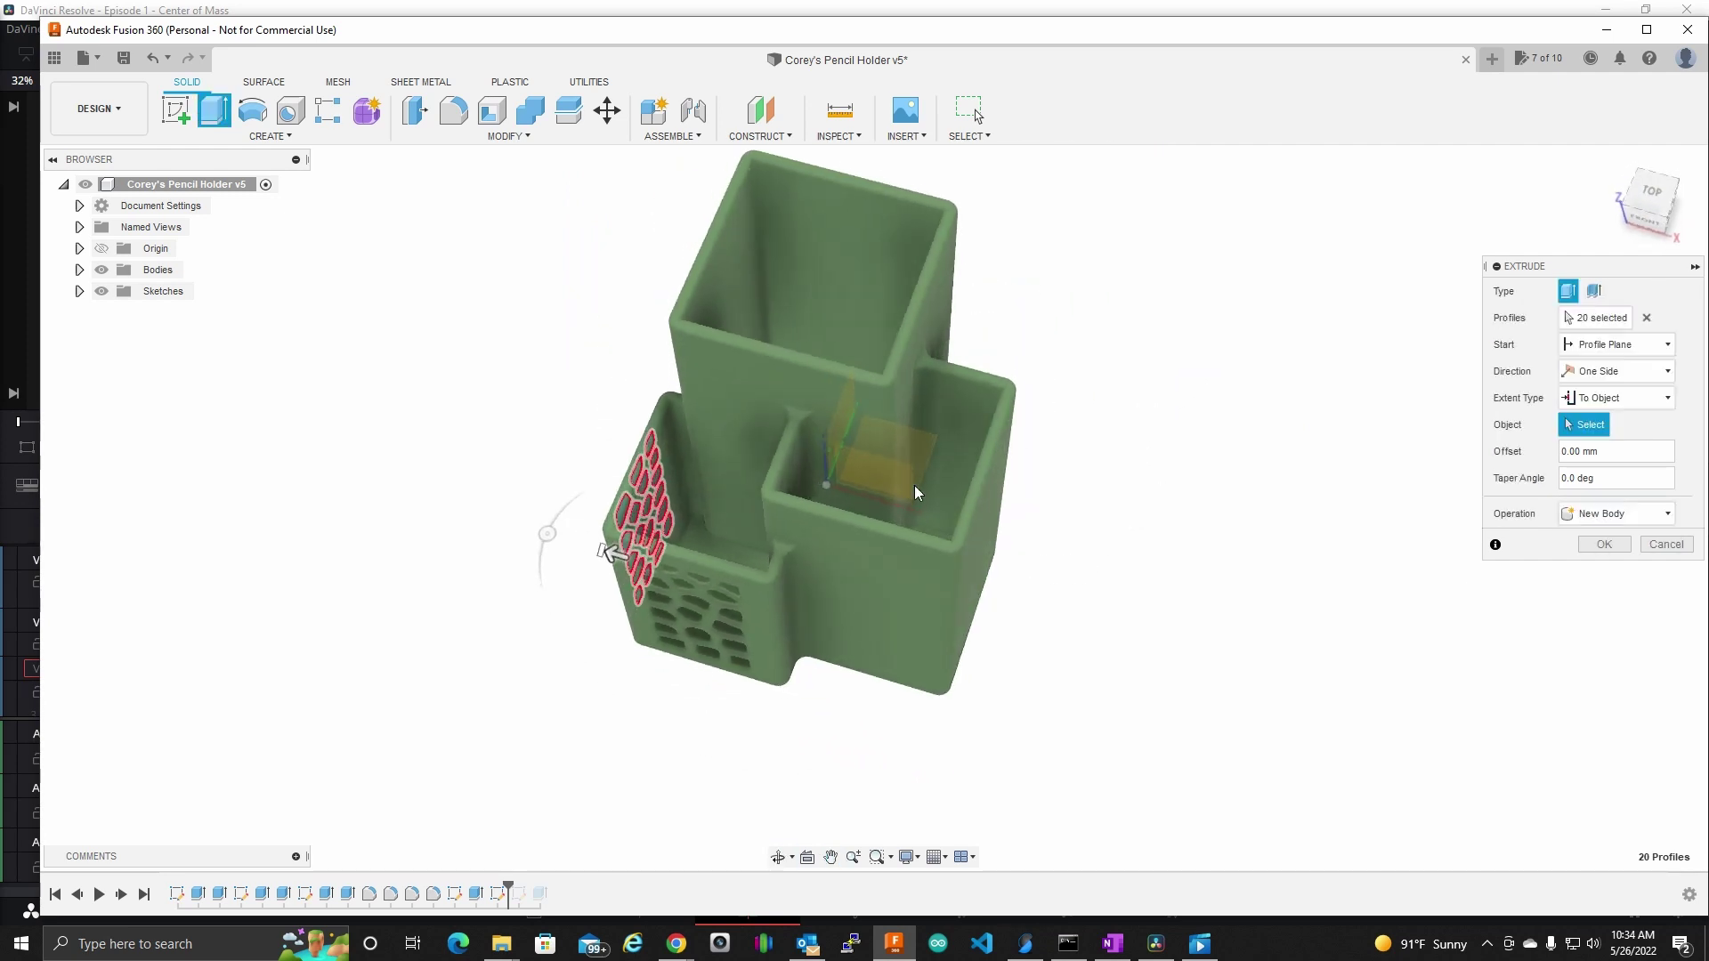
left_click(665, 448)
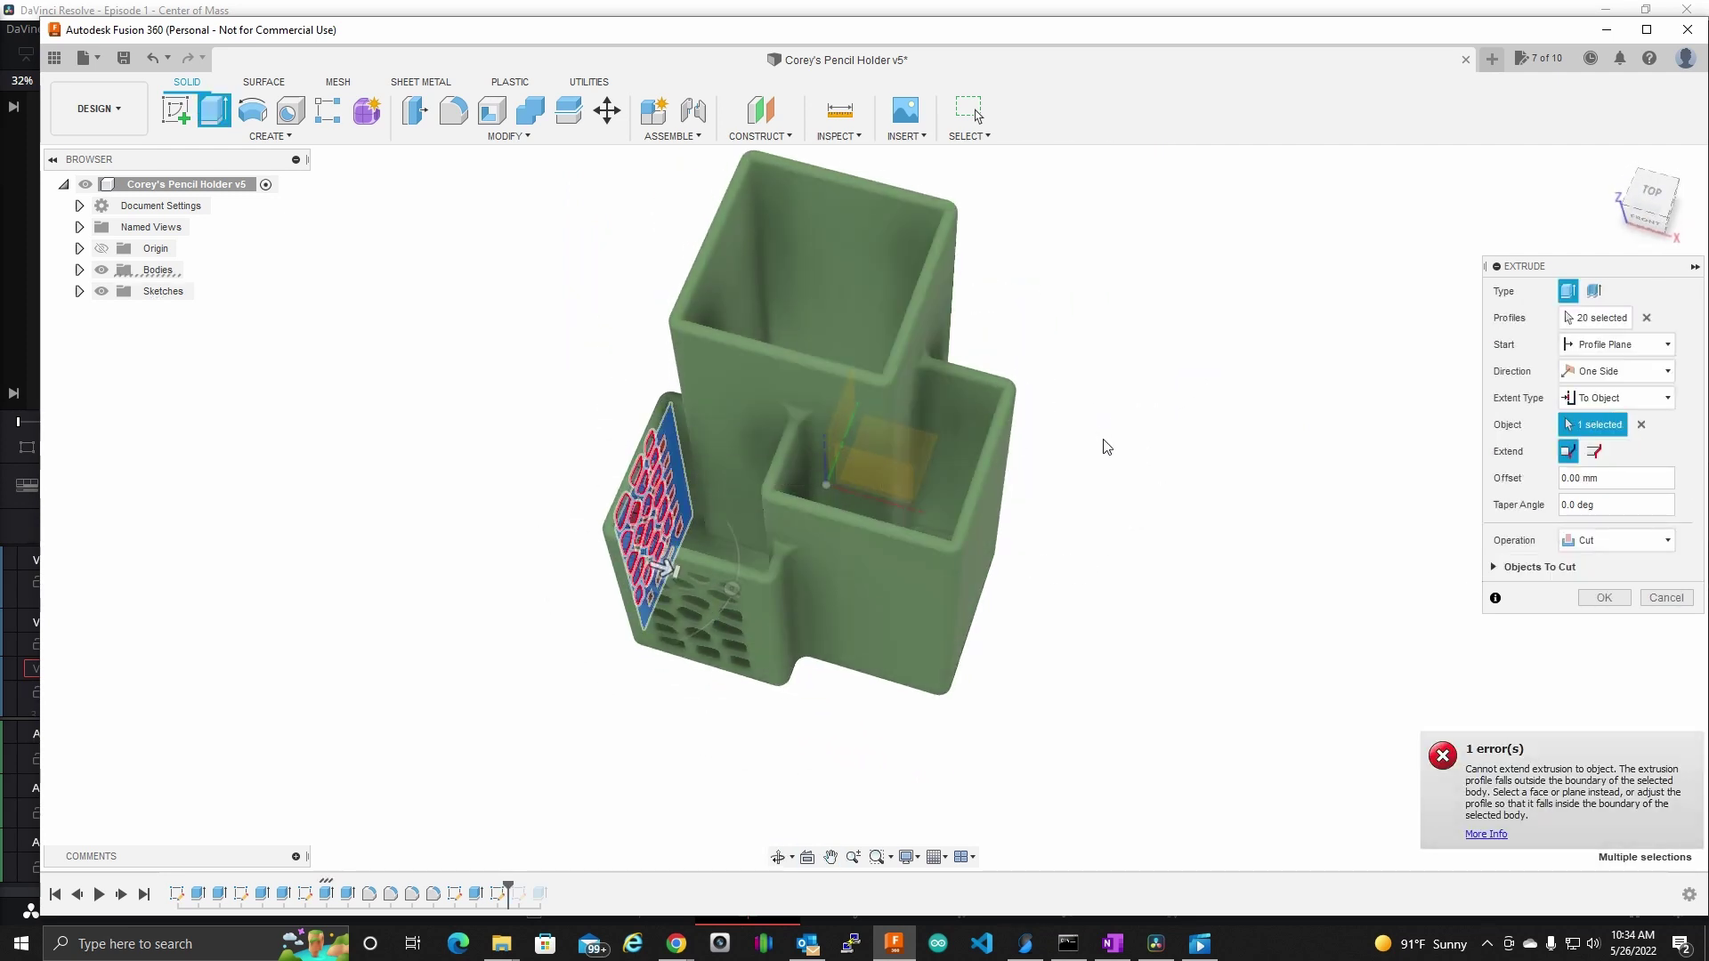
middle_click_drag(1106, 447, 1282, 392, "shift")
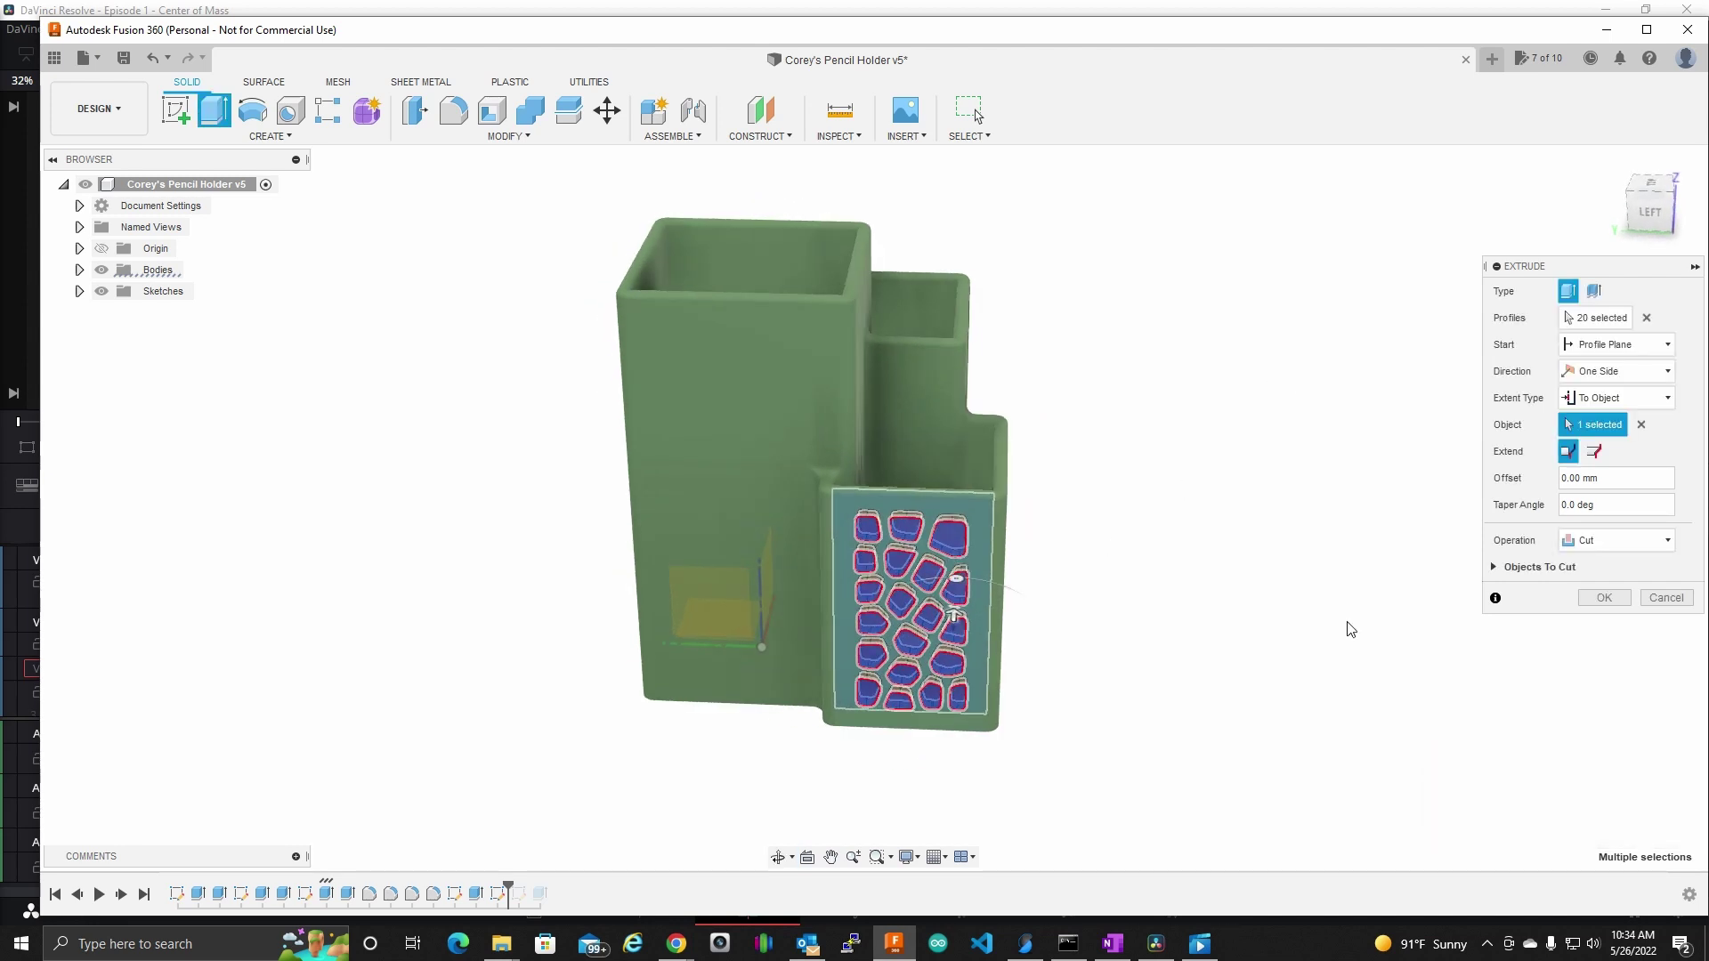
left_click(1585, 605)
scroll(1096, 639, "down", 3)
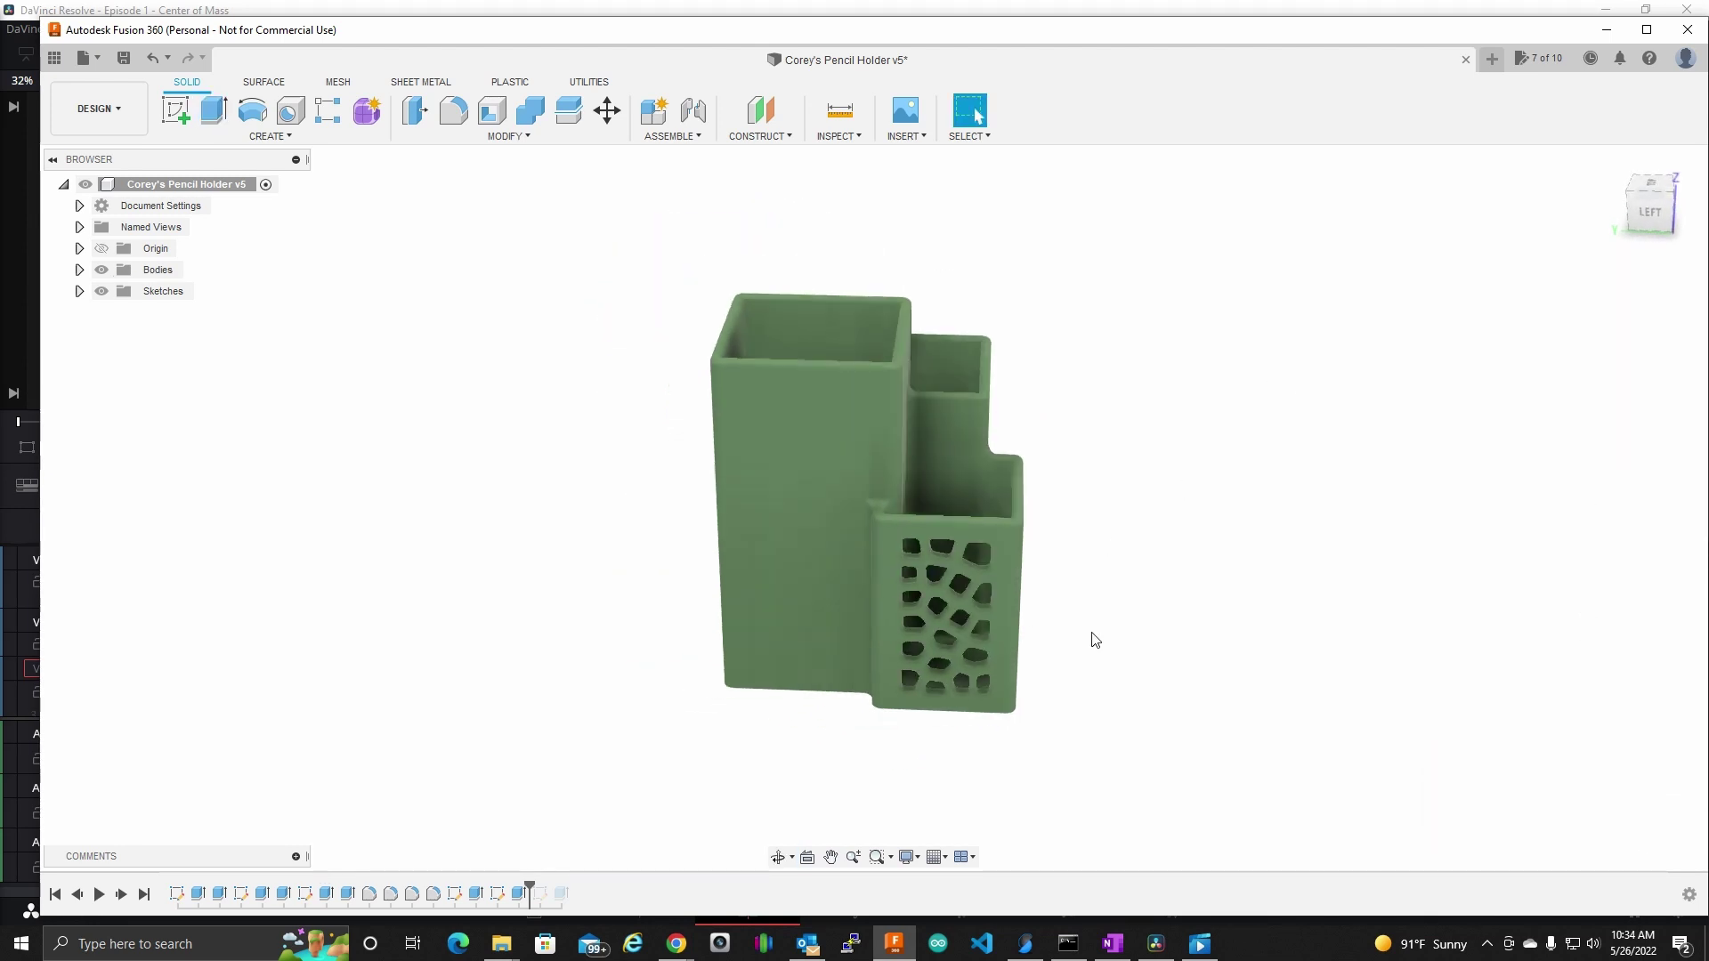
- Orbit around the holder to inspect the new cutouts, then start a new sketch
mouse_move(1135, 596)
middle_mouse_down("shift")
mouse_move(1062, 563)
mouse_move(1106, 535)
mouse_move(1110, 599)
mouse_move(1145, 596)
mouse_move(1118, 580)
mouse_move(1249, 594)
mouse_move(1129, 592)
middle_mouse_up("shift")
scroll(1107, 591, "up", 5)
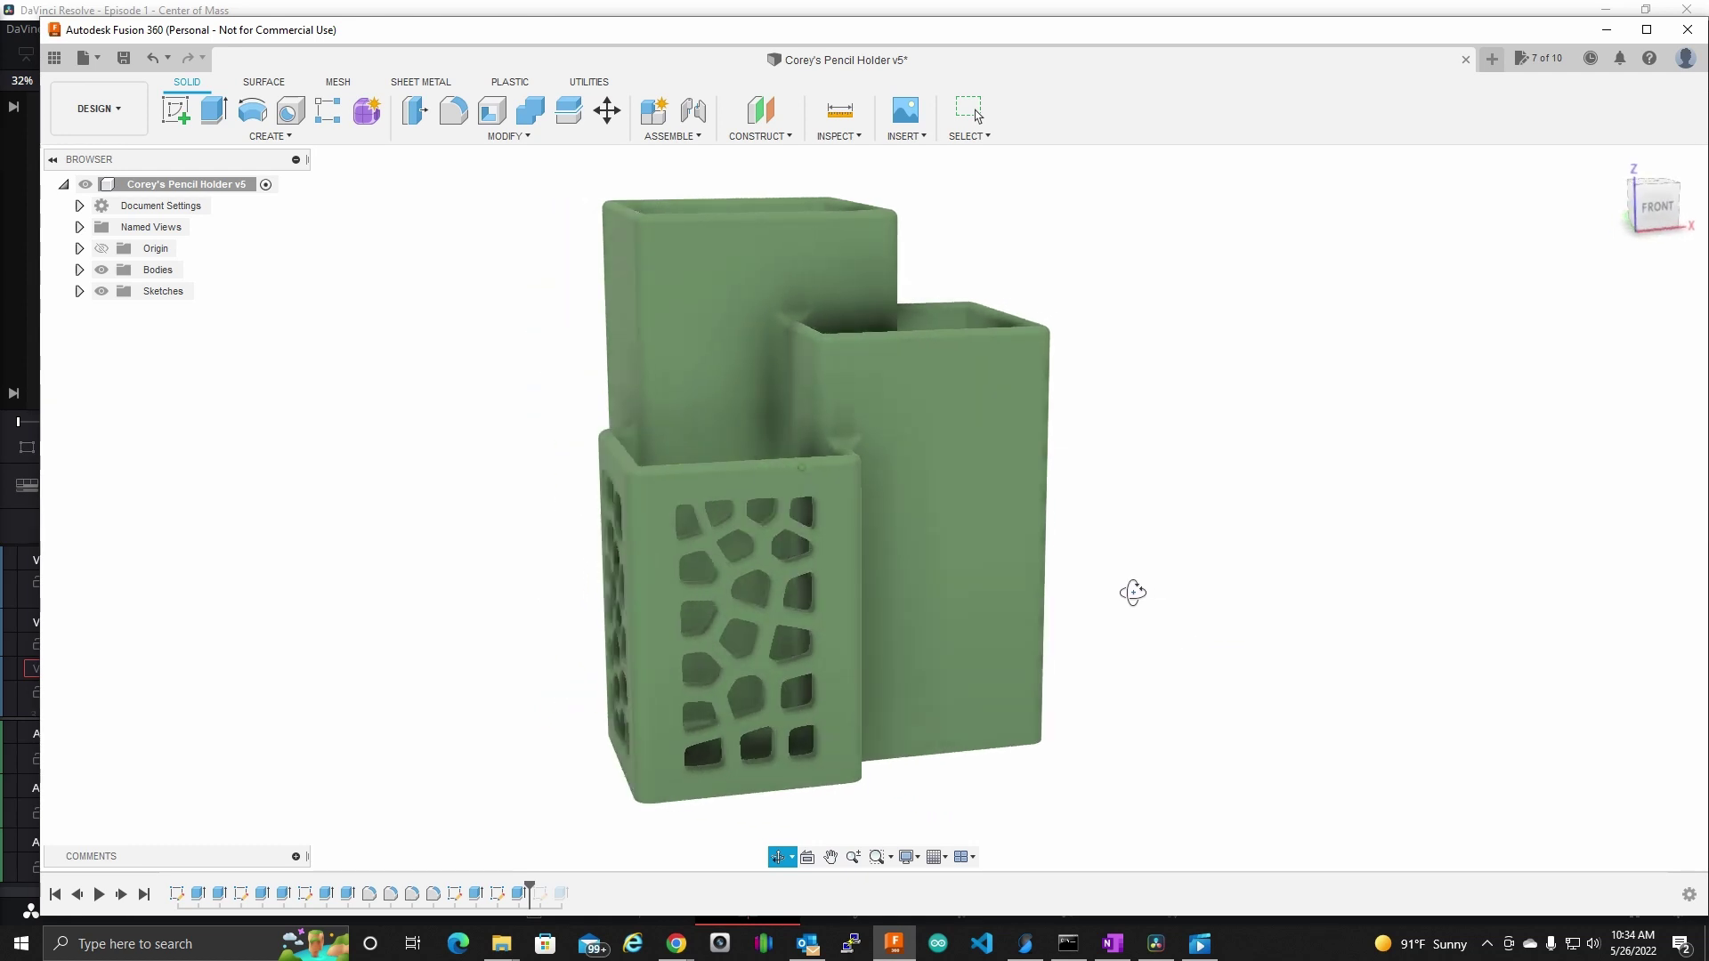
mouse_move(992, 462)
middle_mouse_down("shift")
mouse_move(1289, 586)
mouse_move(1053, 599)
mouse_move(1072, 604)
mouse_move(1255, 580)
mouse_move(943, 523)
middle_mouse_up("shift")
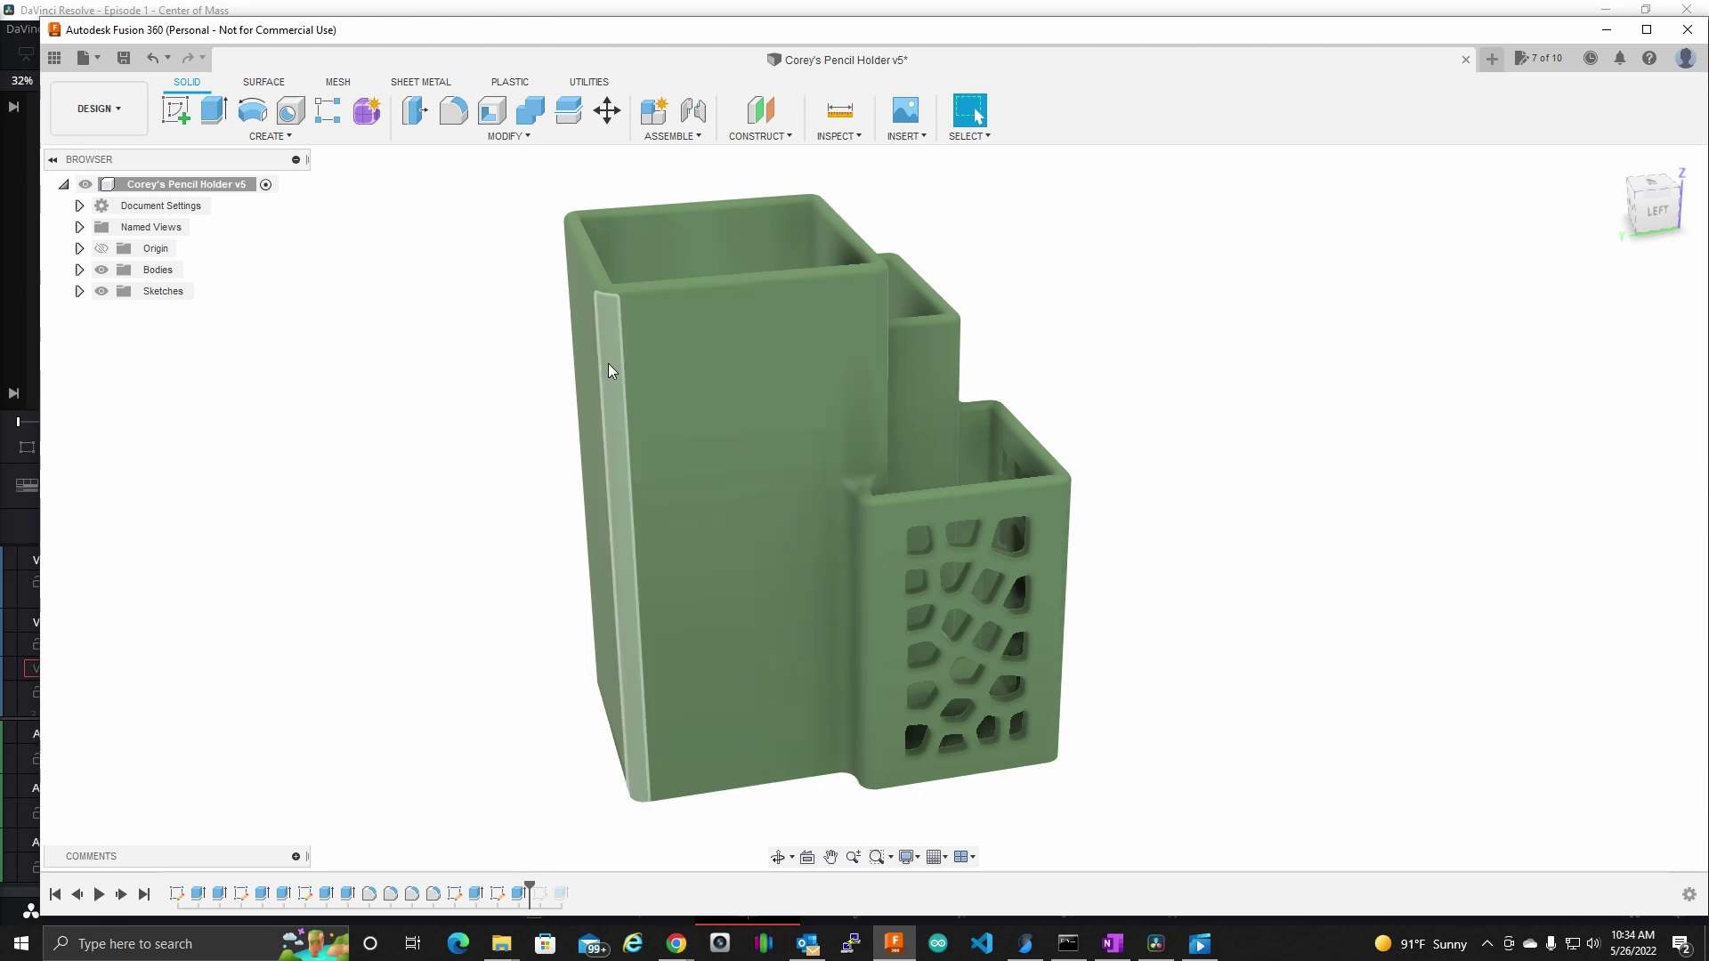
left_click(177, 111)
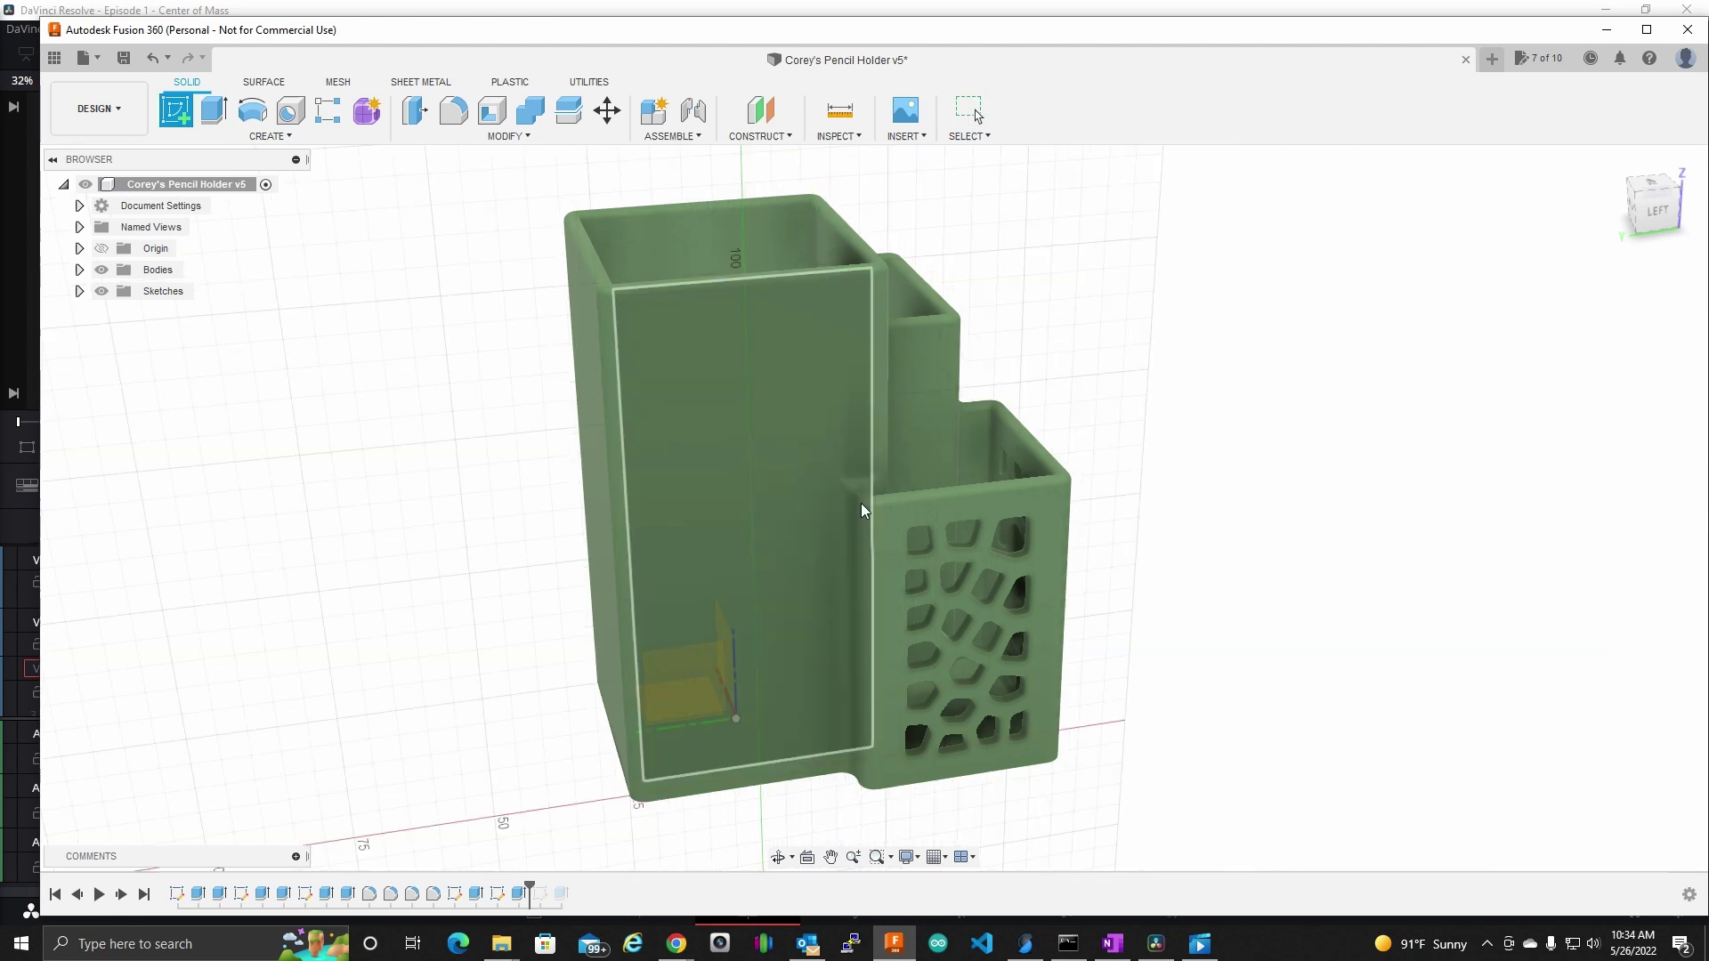
- Sketch on the tall side face and open the Voronoi editor sized to its 44 × 98.5 mm profile
left_click(771, 439)
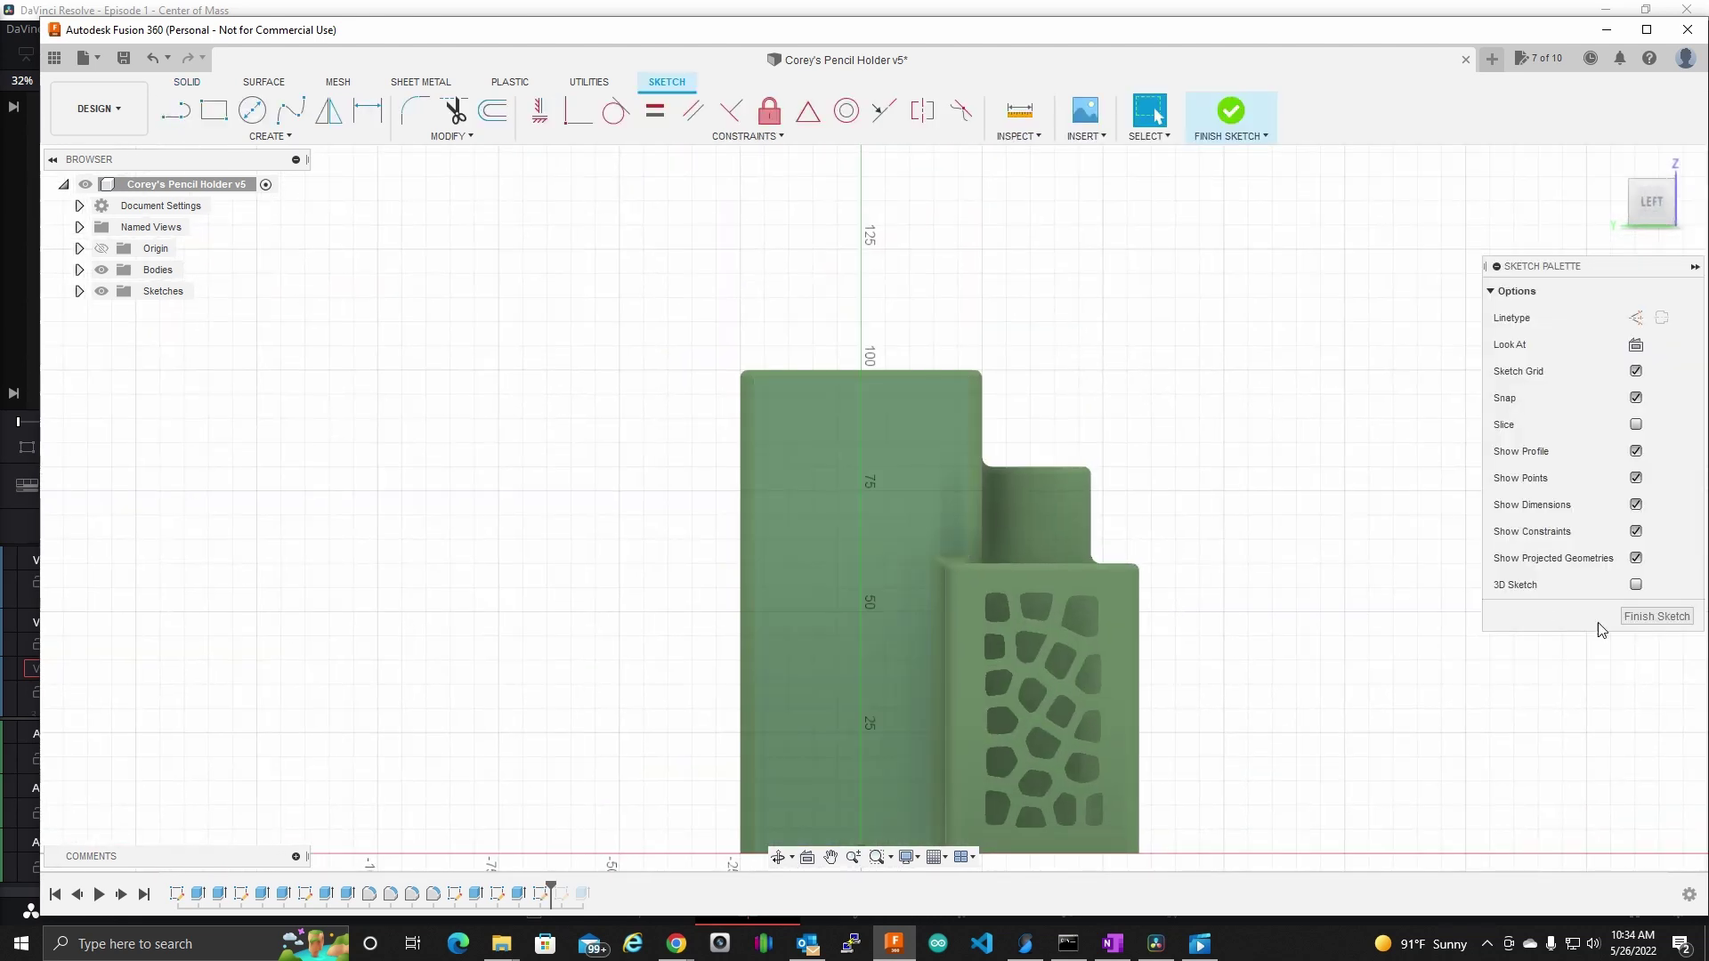
left_click(1638, 617)
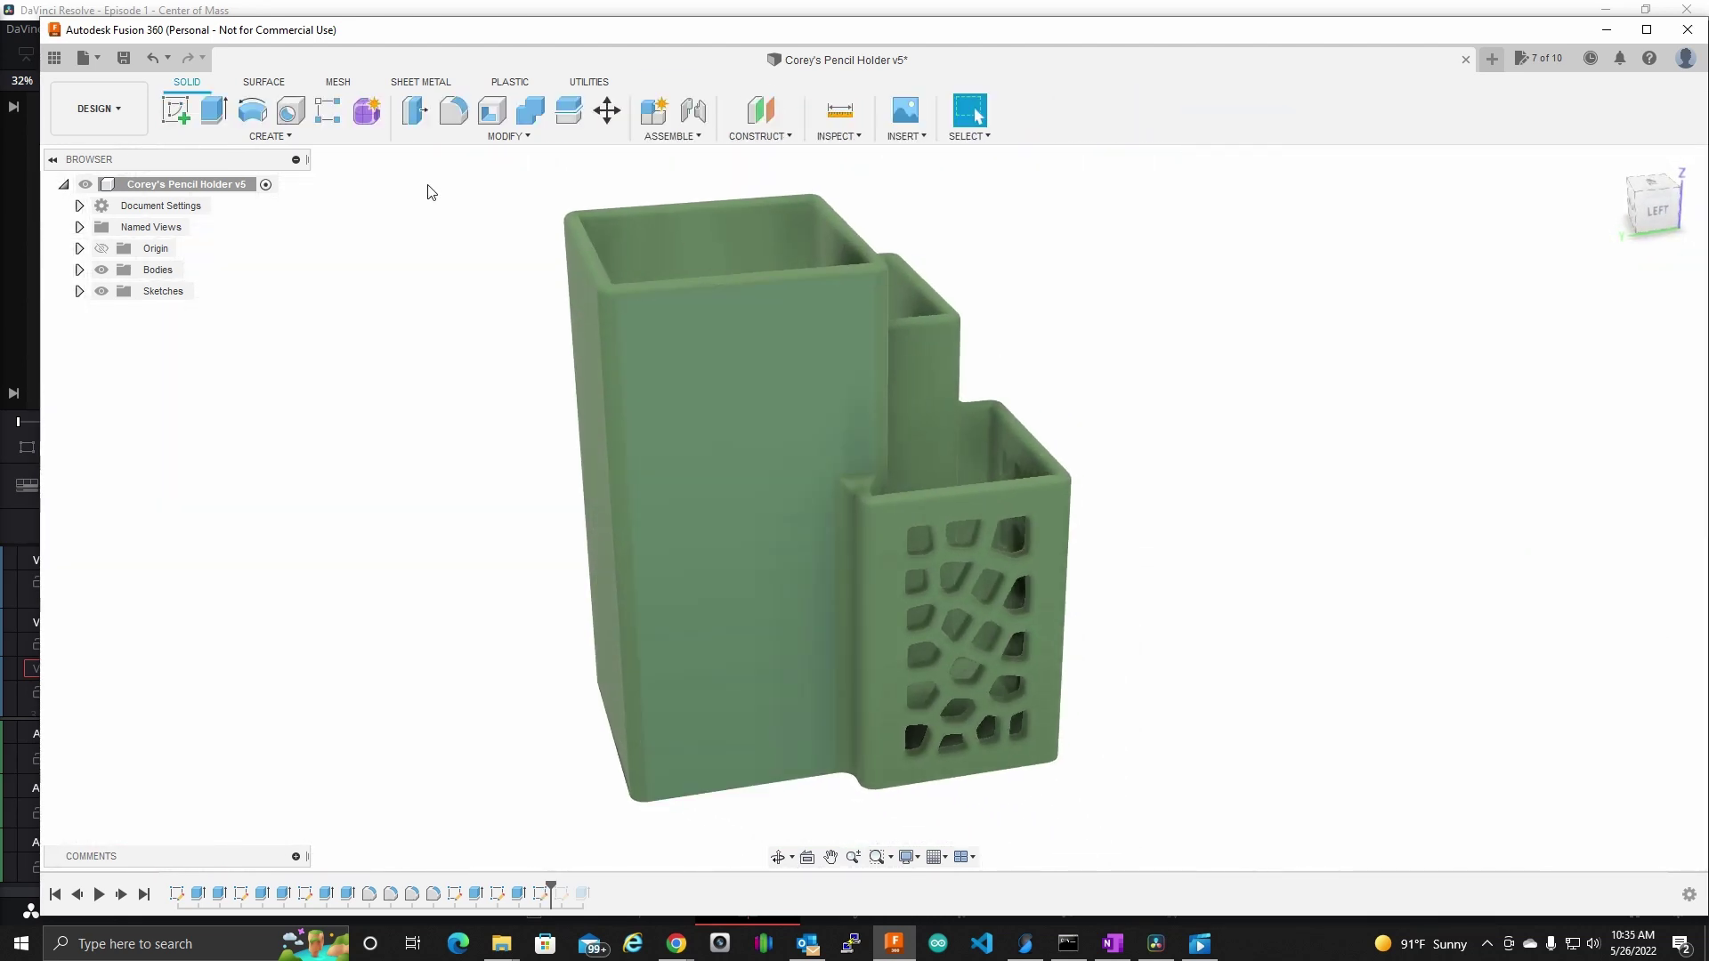
left_click(276, 136)
left_click(224, 651)
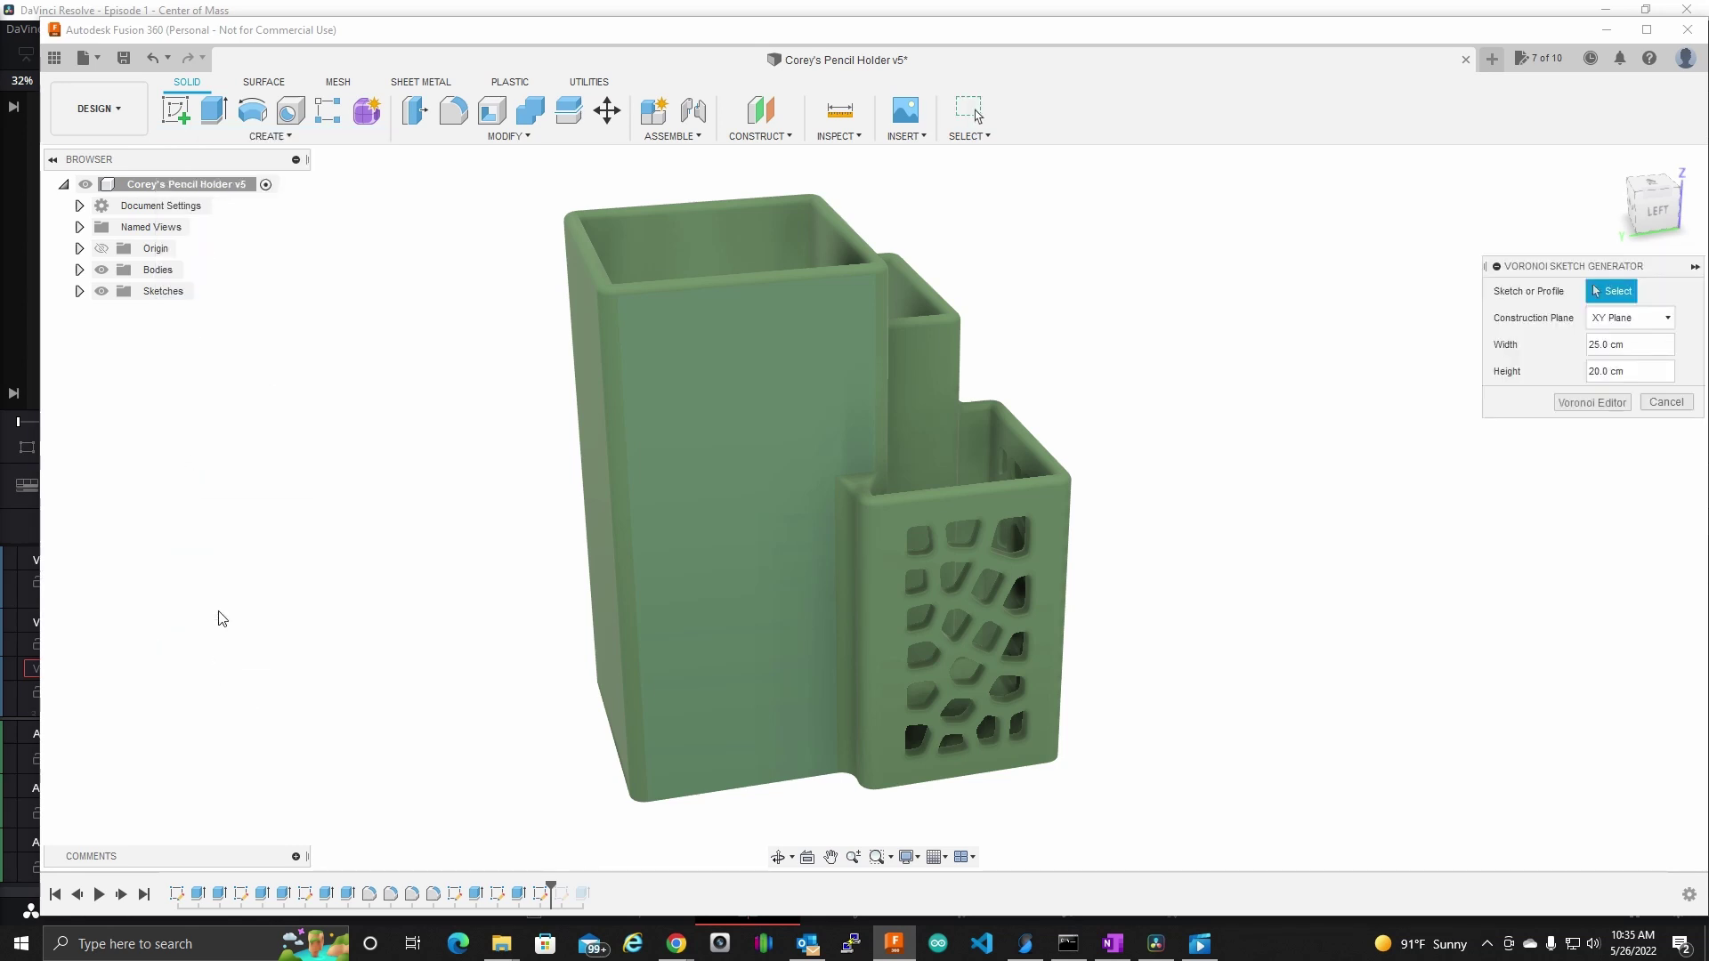
left_click(692, 521)
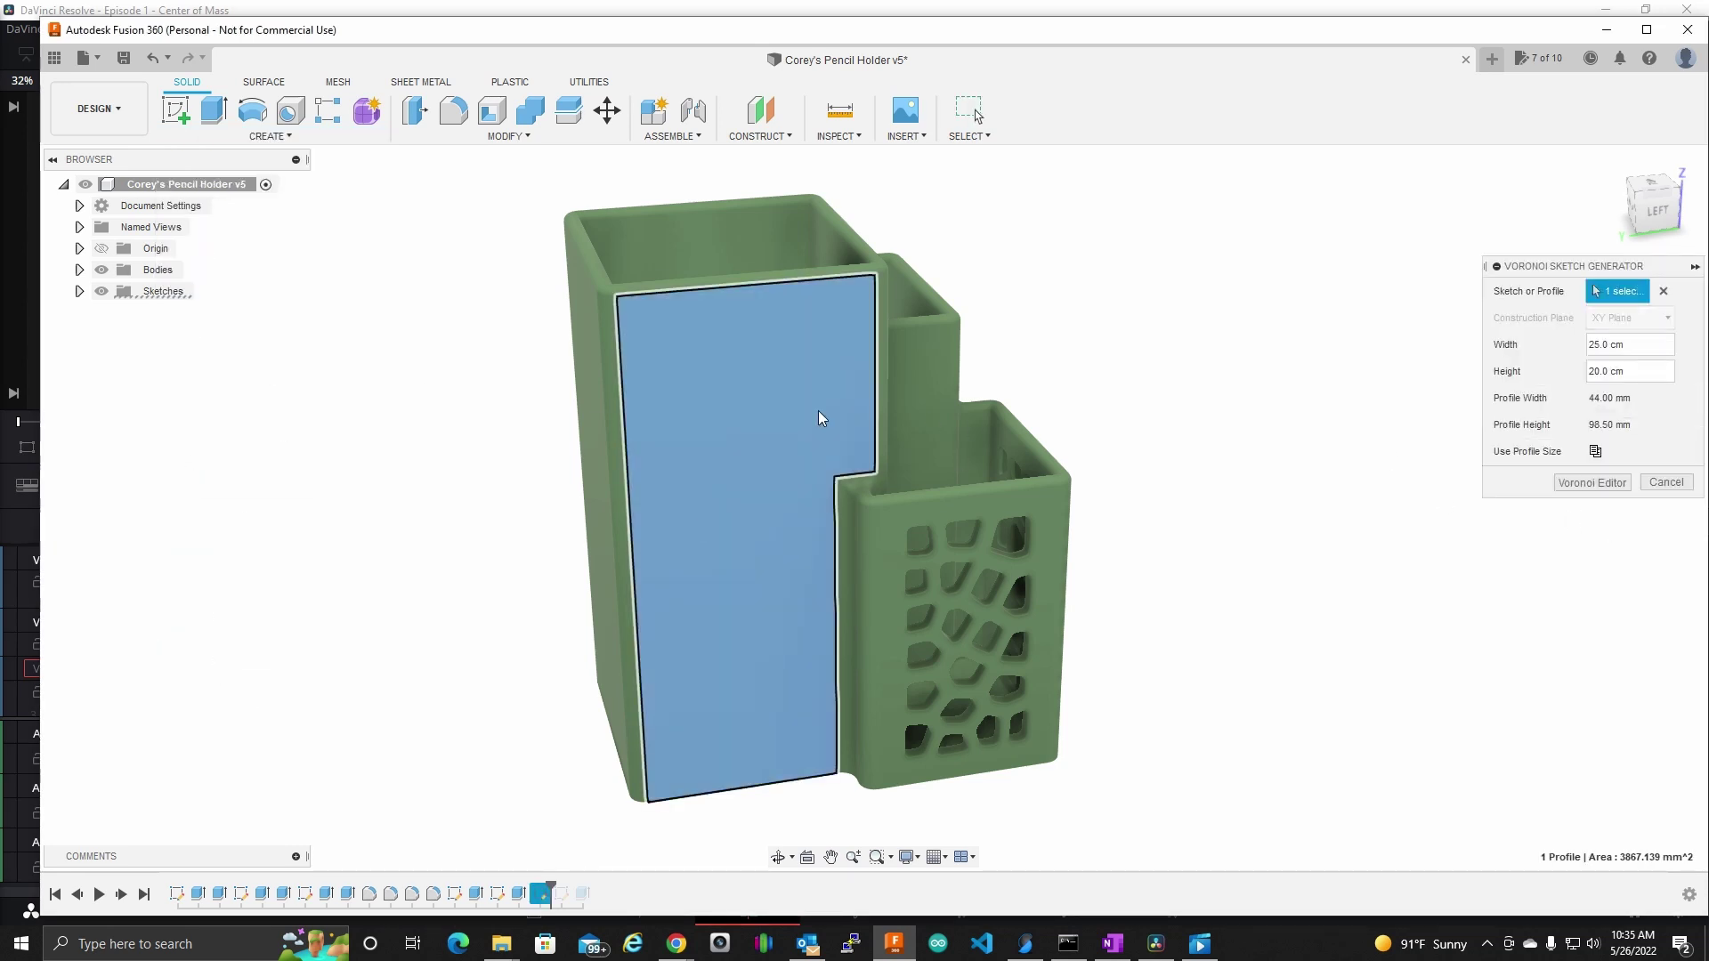
left_click(1596, 452)
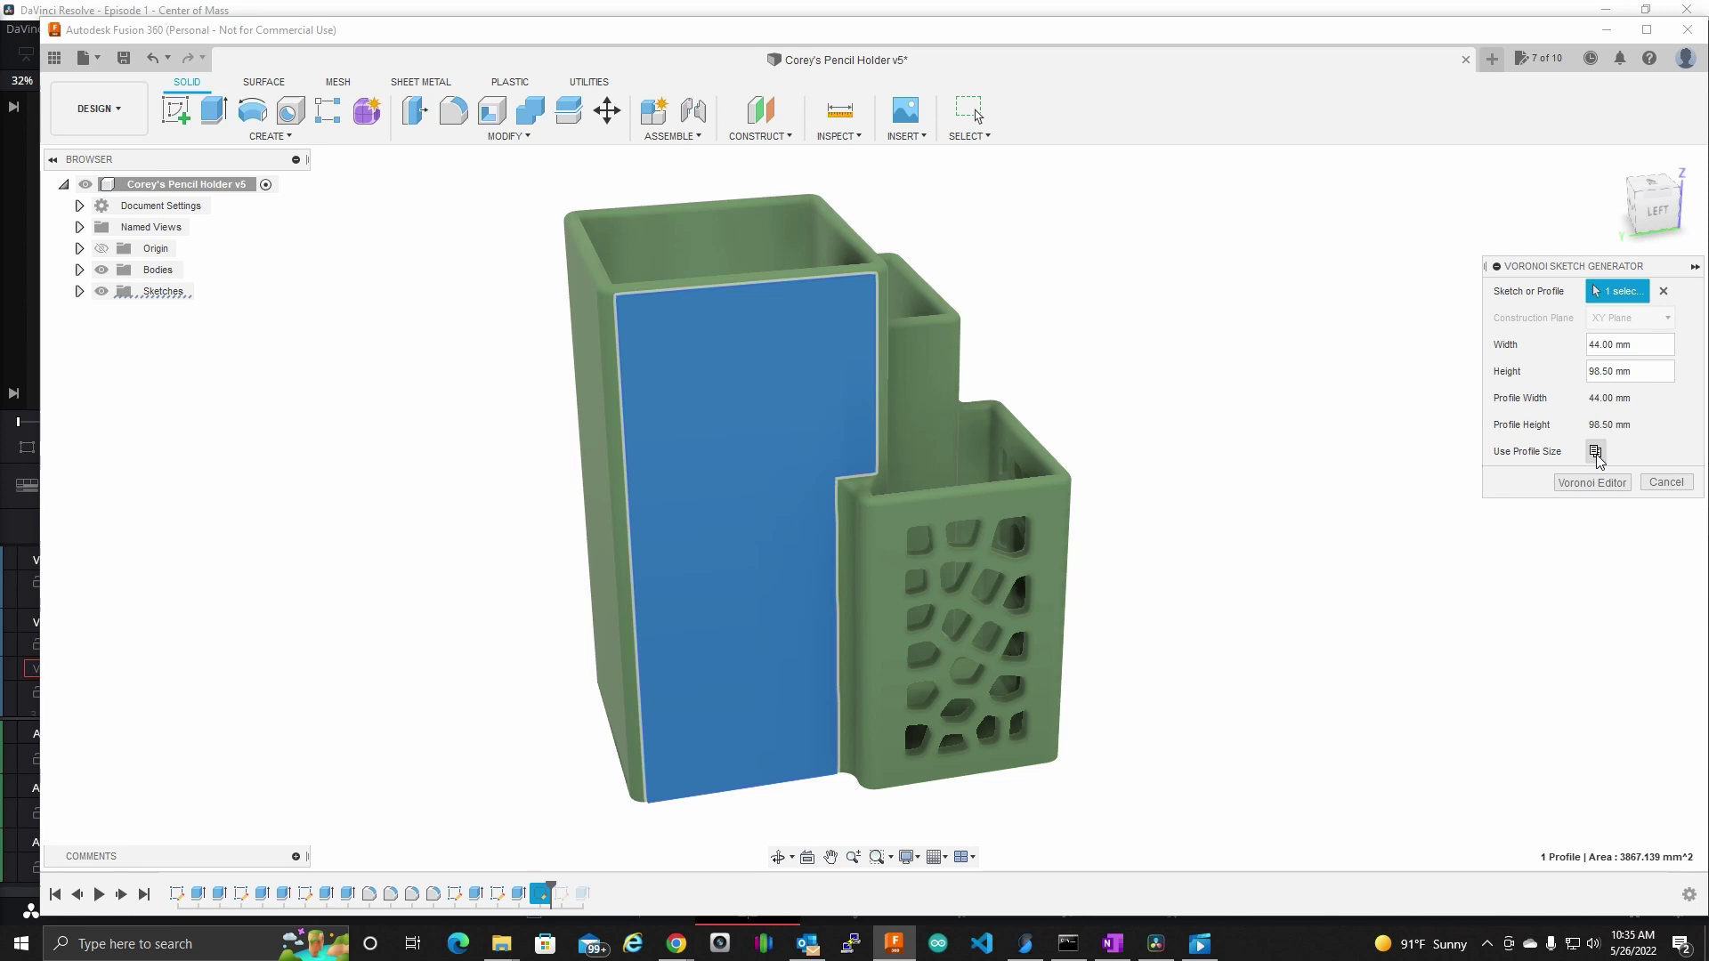
left_click(1592, 484)
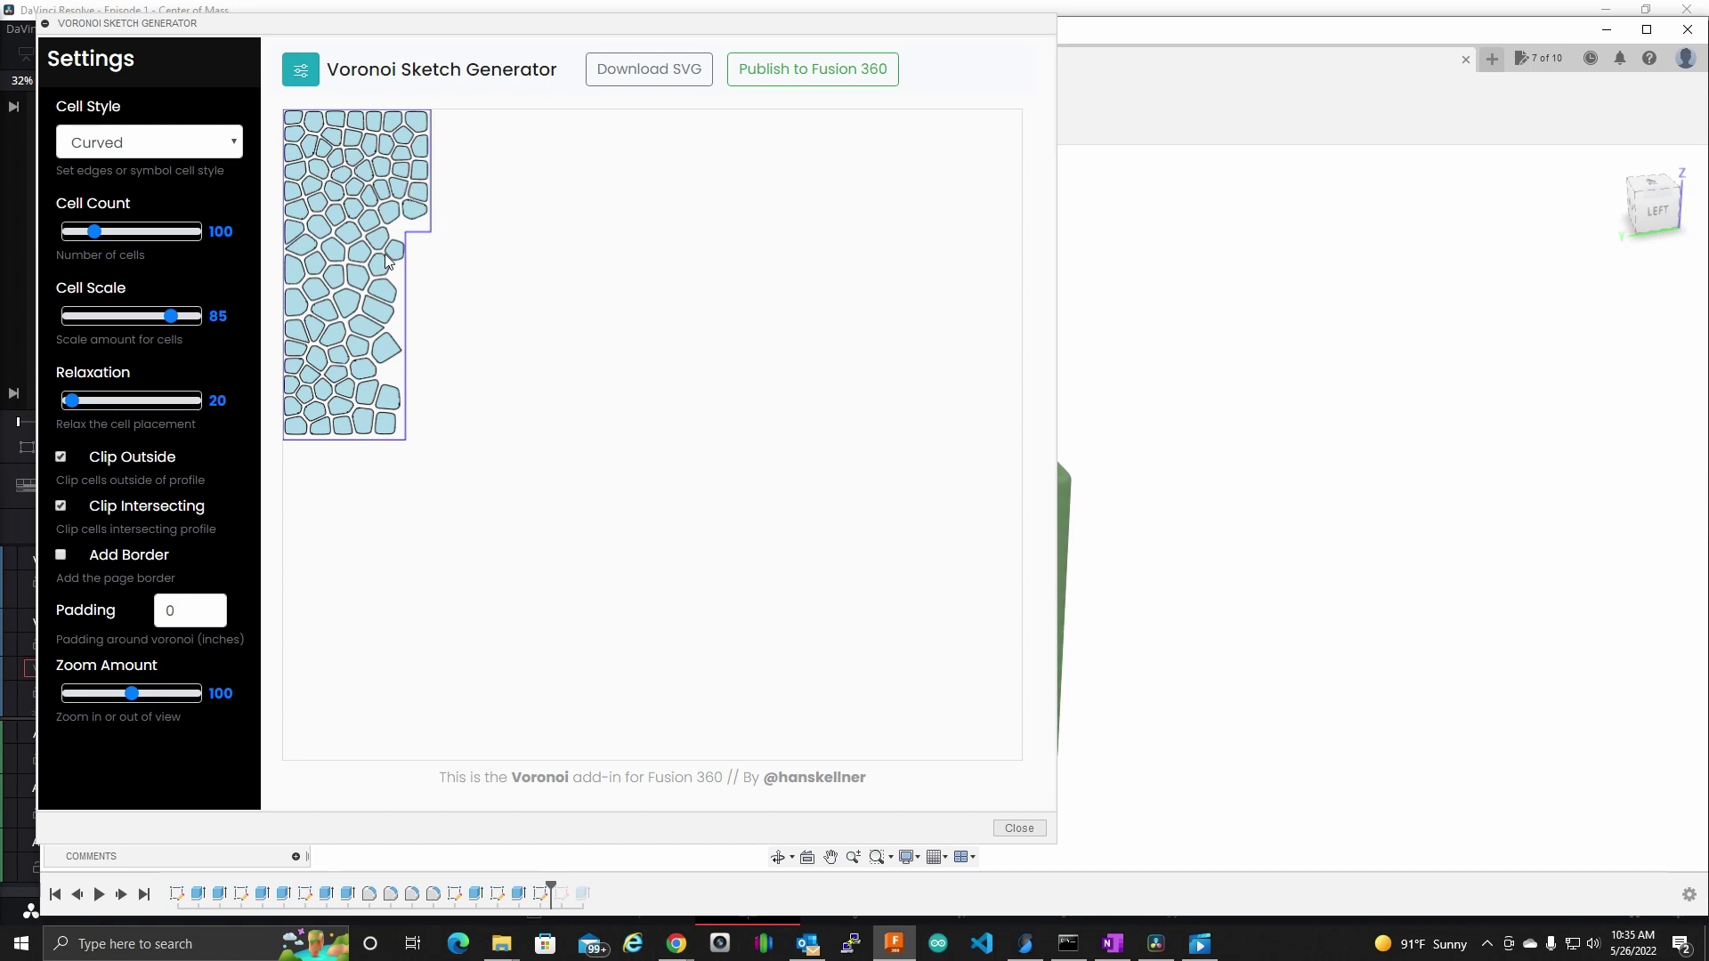
- Set padding 0.1, cell scale 69 and cell count 29, then publish to Fusion 360
left_click(210, 604)
left_click_drag(181, 319, 155, 325)
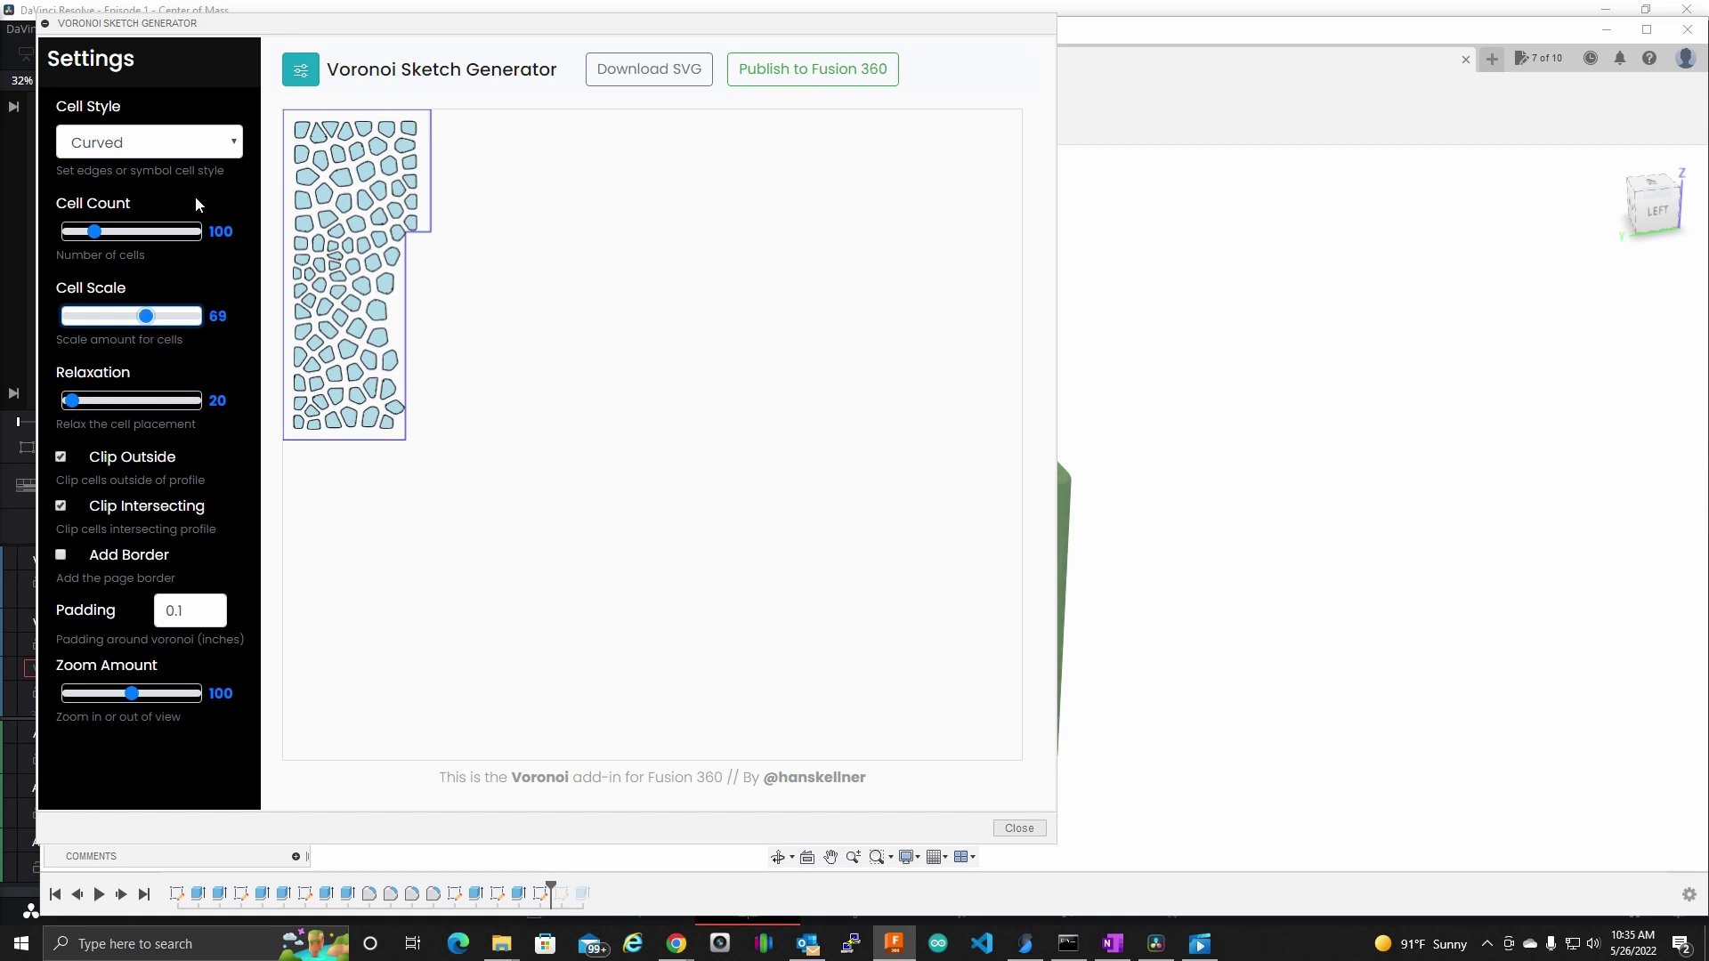
left_click_drag(96, 233, 85, 238)
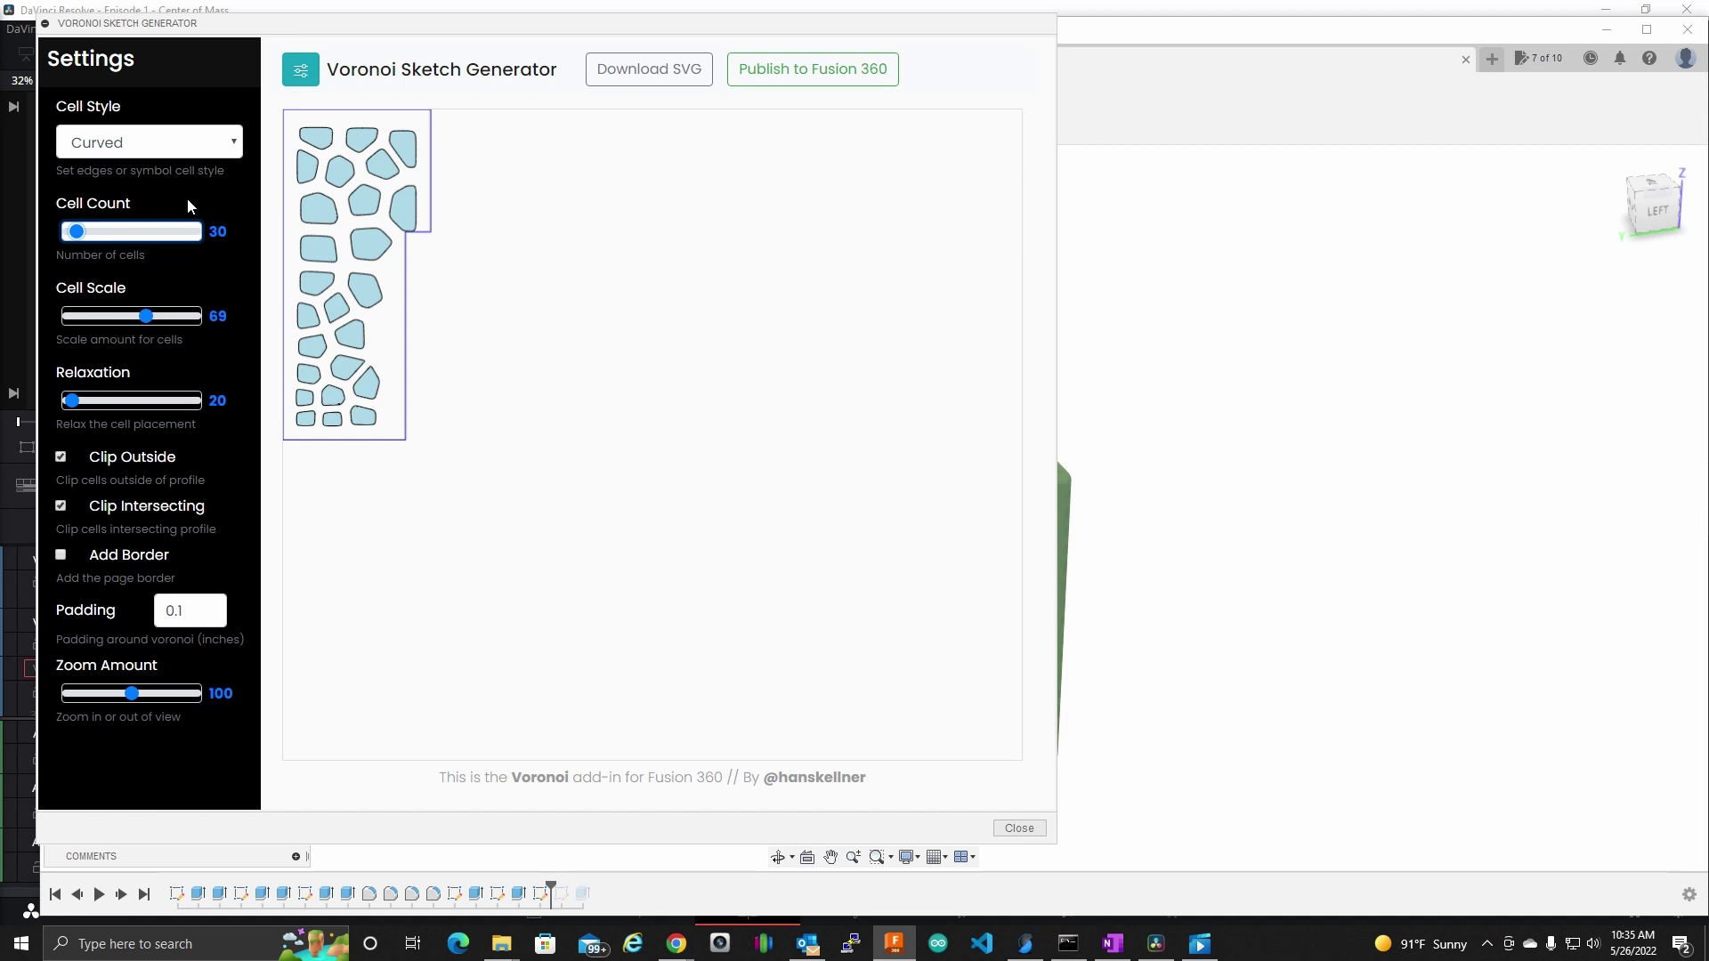
key("Left")
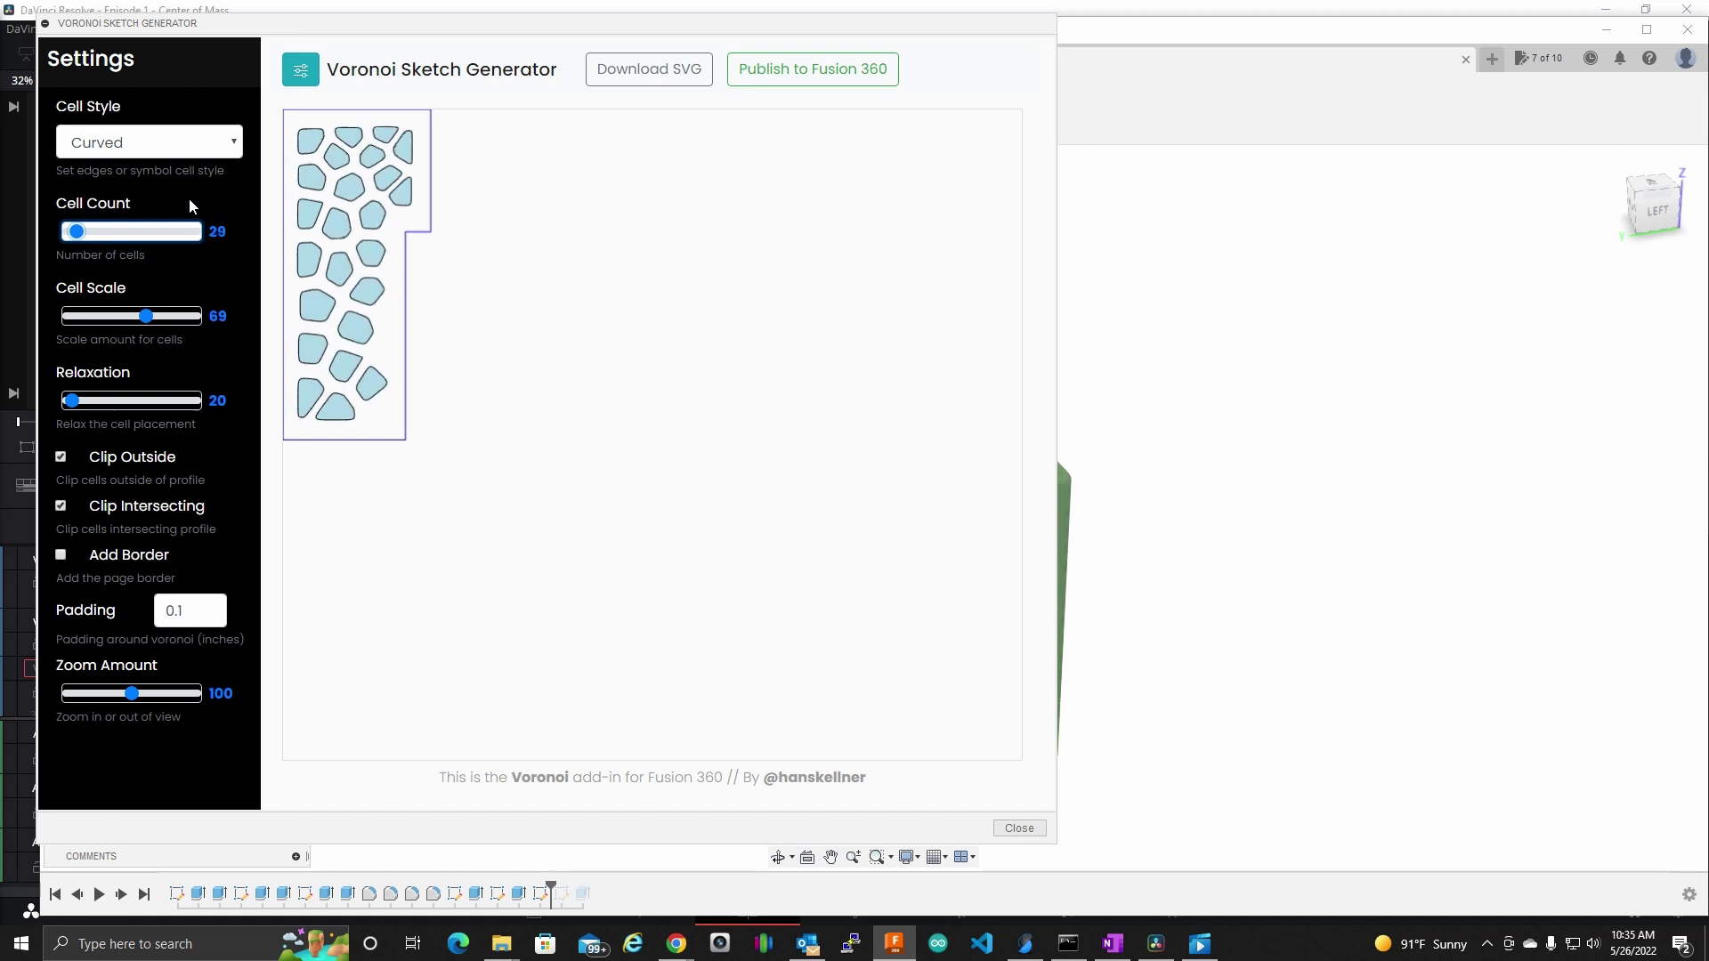
left_click(810, 70)
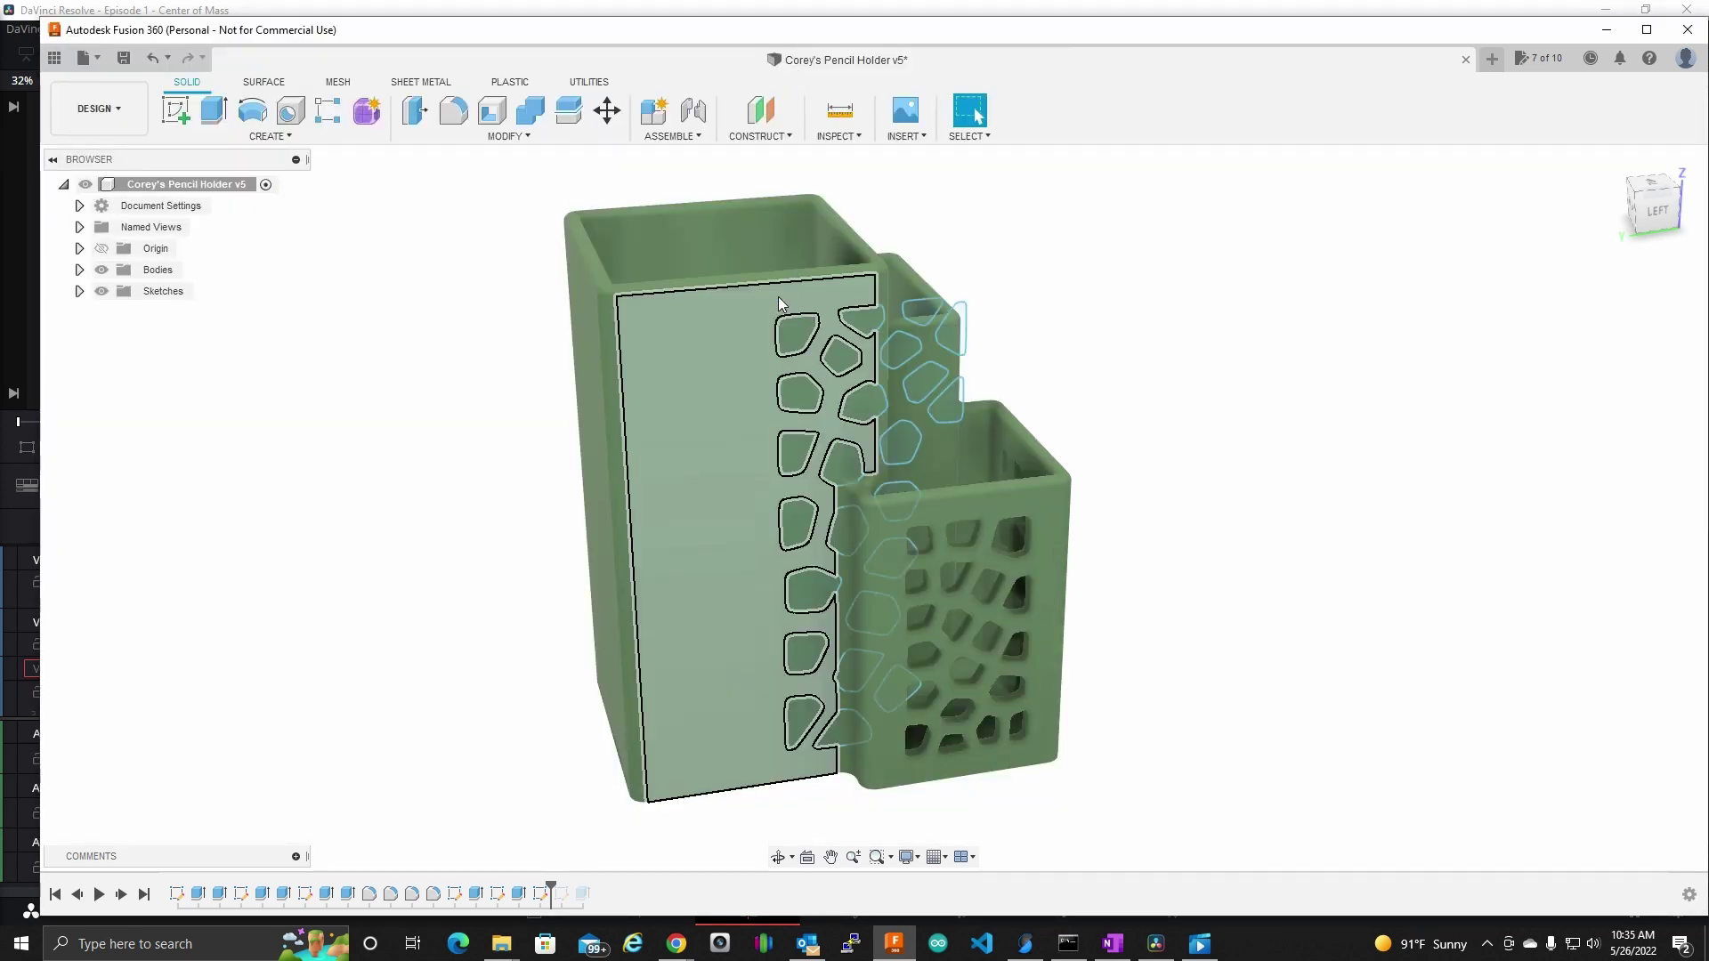
- View the holder from the LEFT, hide the body, and window-select the new Voronoi cells
mouse_move(761, 303)
left_mouse_down()
mouse_move(1016, 712)
mouse_move(995, 764)
left_mouse_up()
left_click(1137, 434)
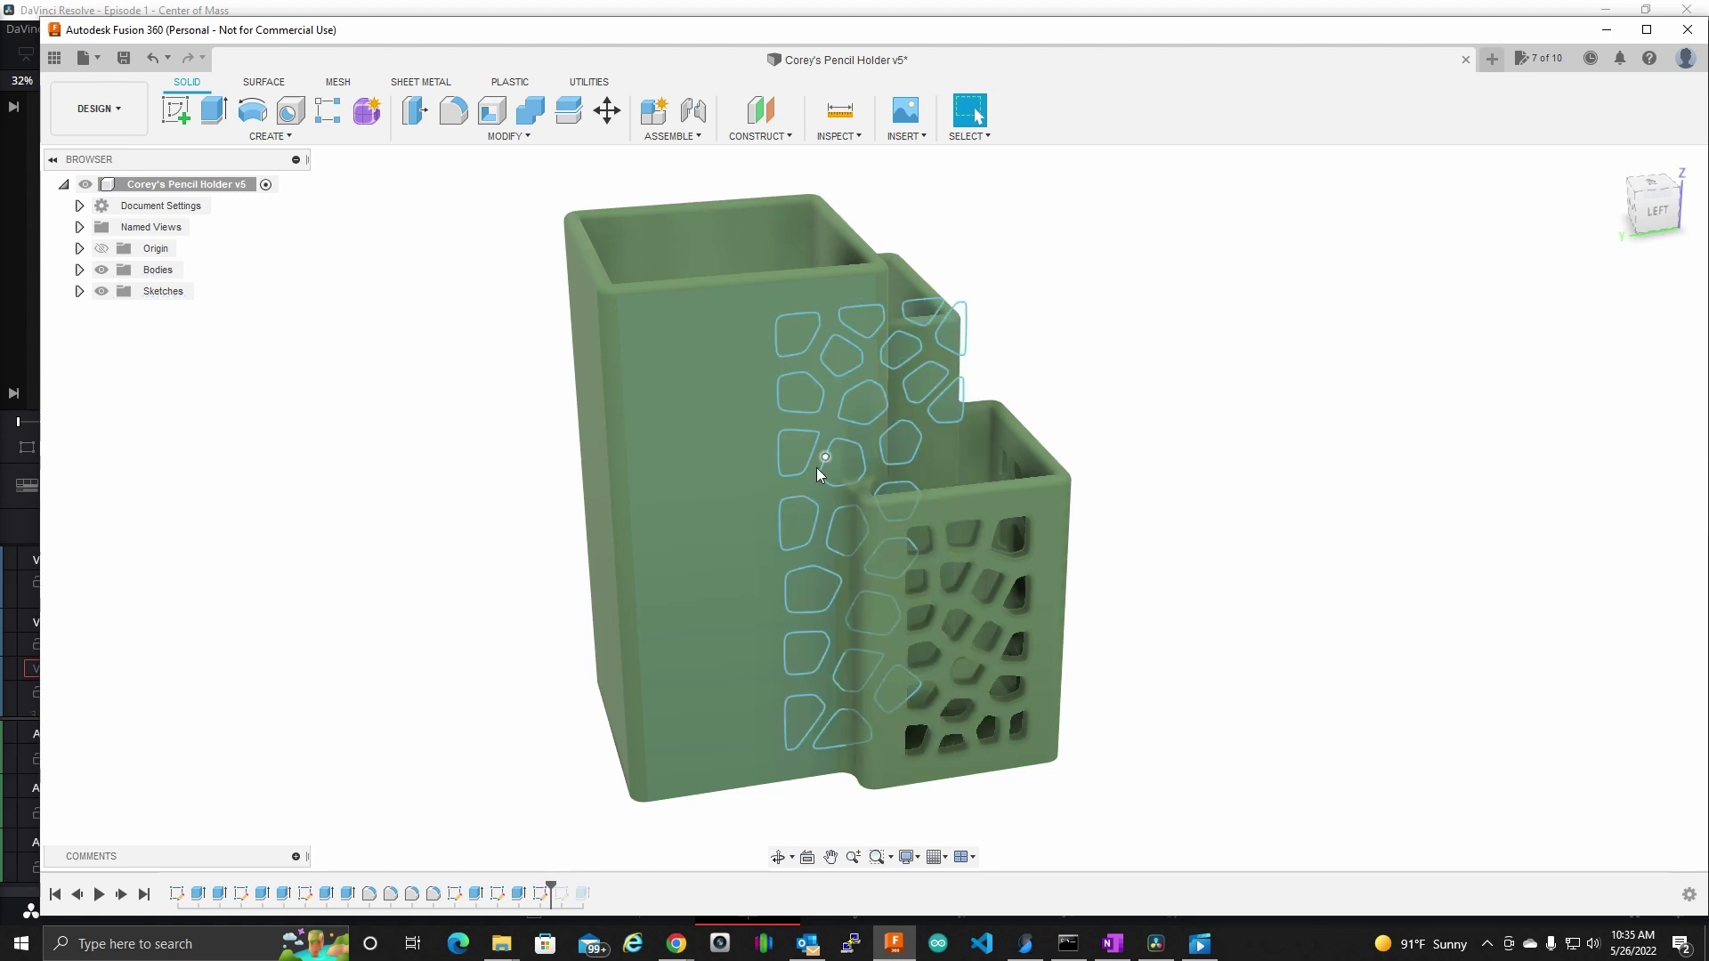
middle_click_drag(1141, 531, 1171, 553)
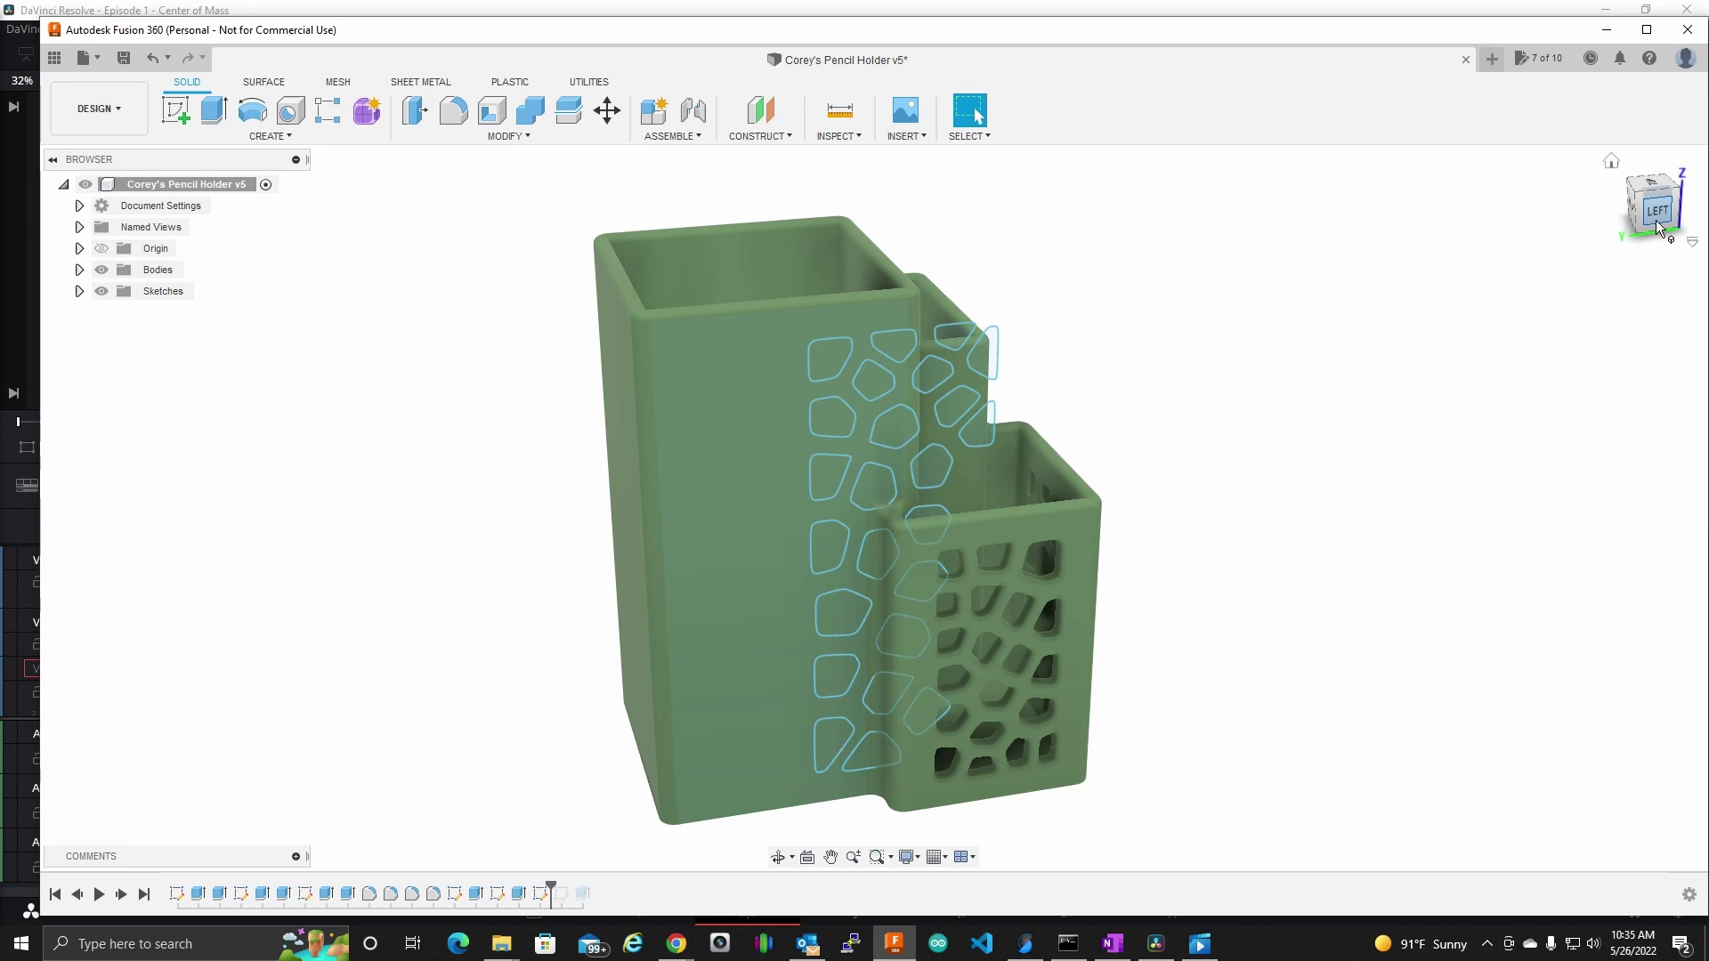
left_click(1657, 223)
left_click(101, 270)
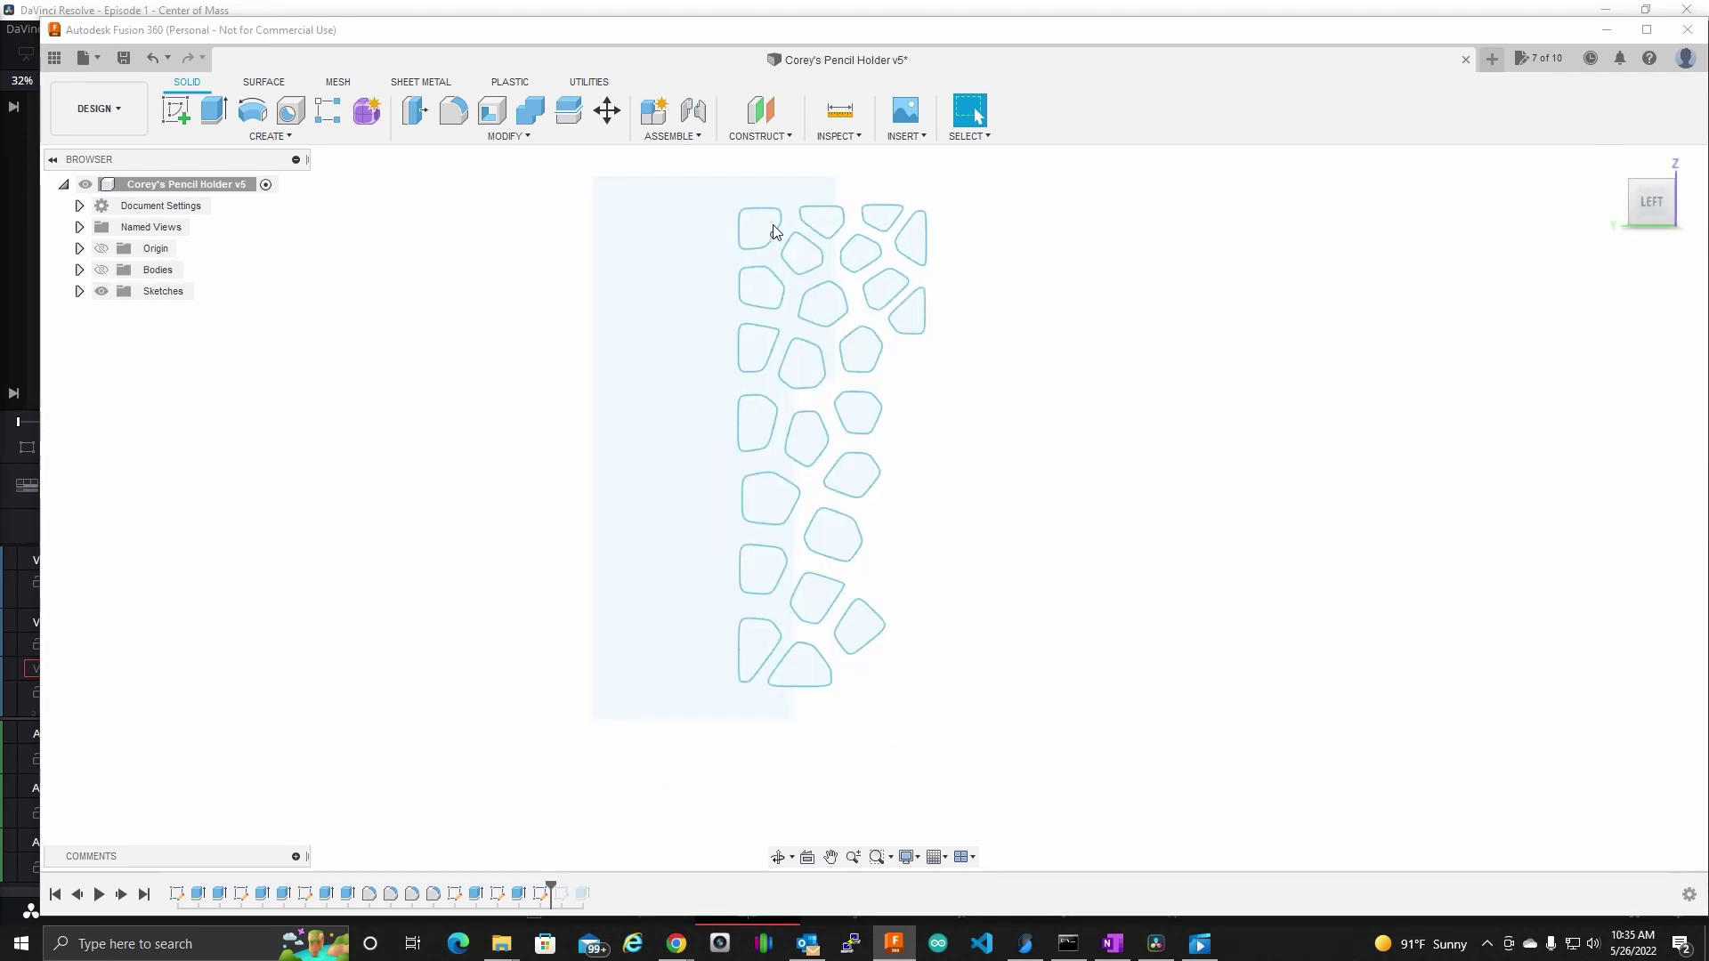
mouse_move(729, 193)
left_mouse_down()
mouse_move(939, 478)
mouse_move(923, 725)
mouse_move(942, 719)
left_mouse_up()
- Move the Voronoi sketch cells -20.5 mm along X with Modify > Move/Copy
left_click(516, 136)
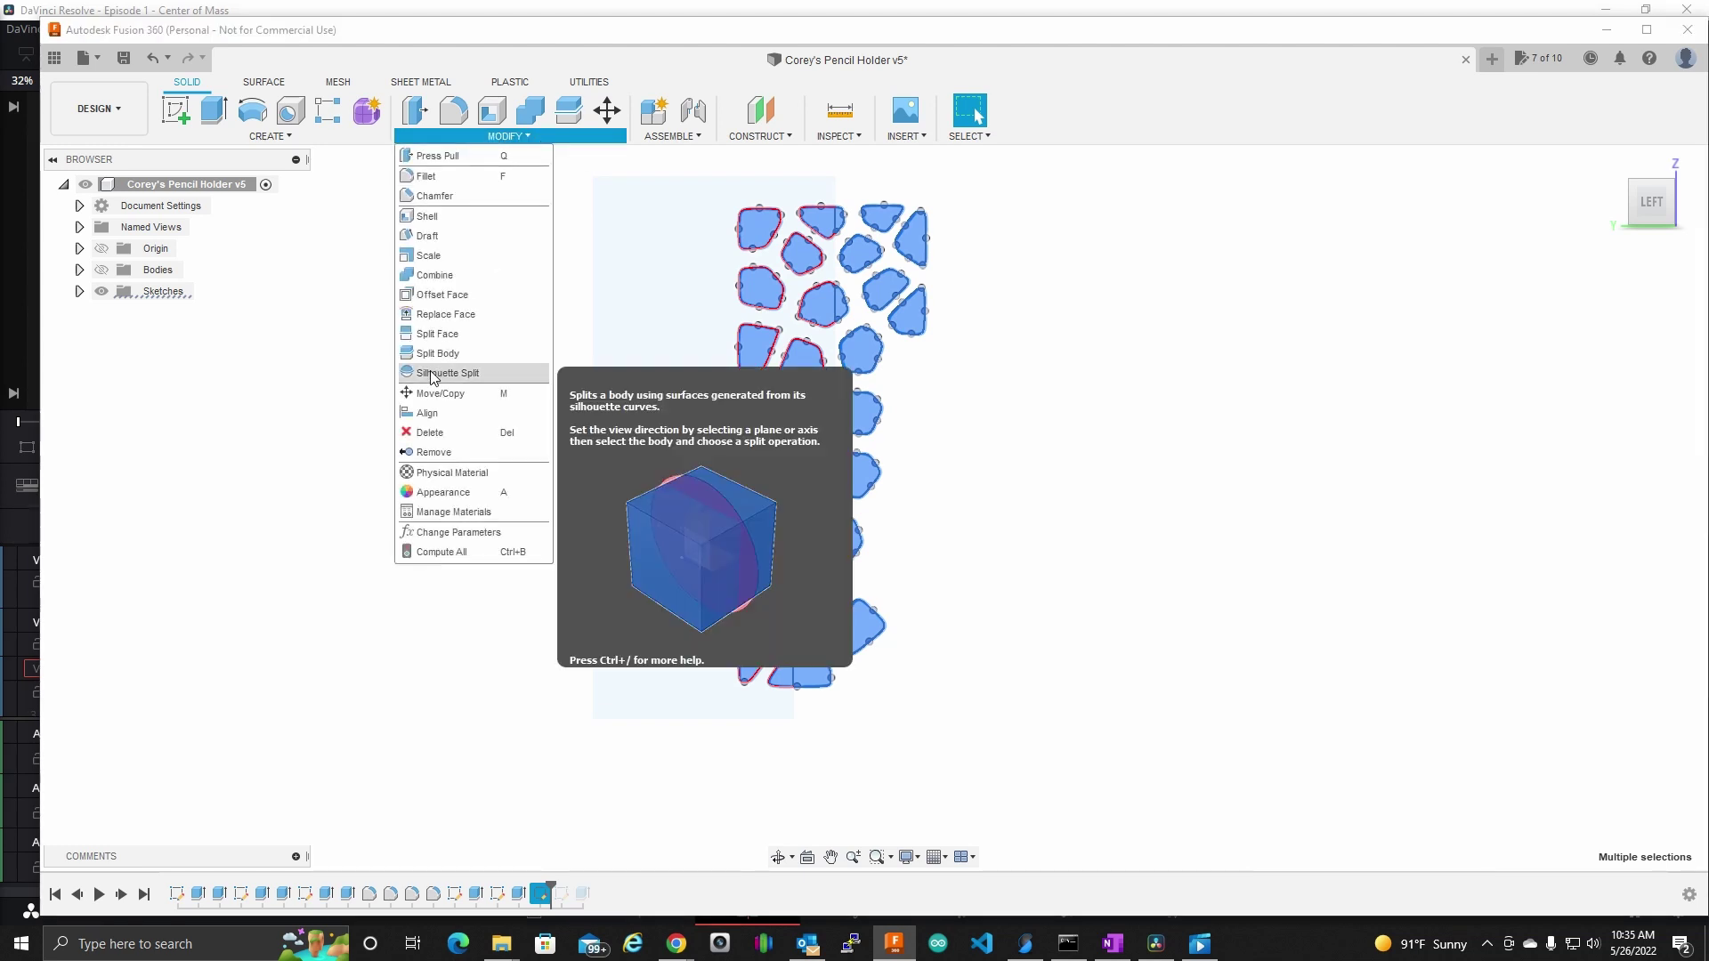
left_click(433, 393)
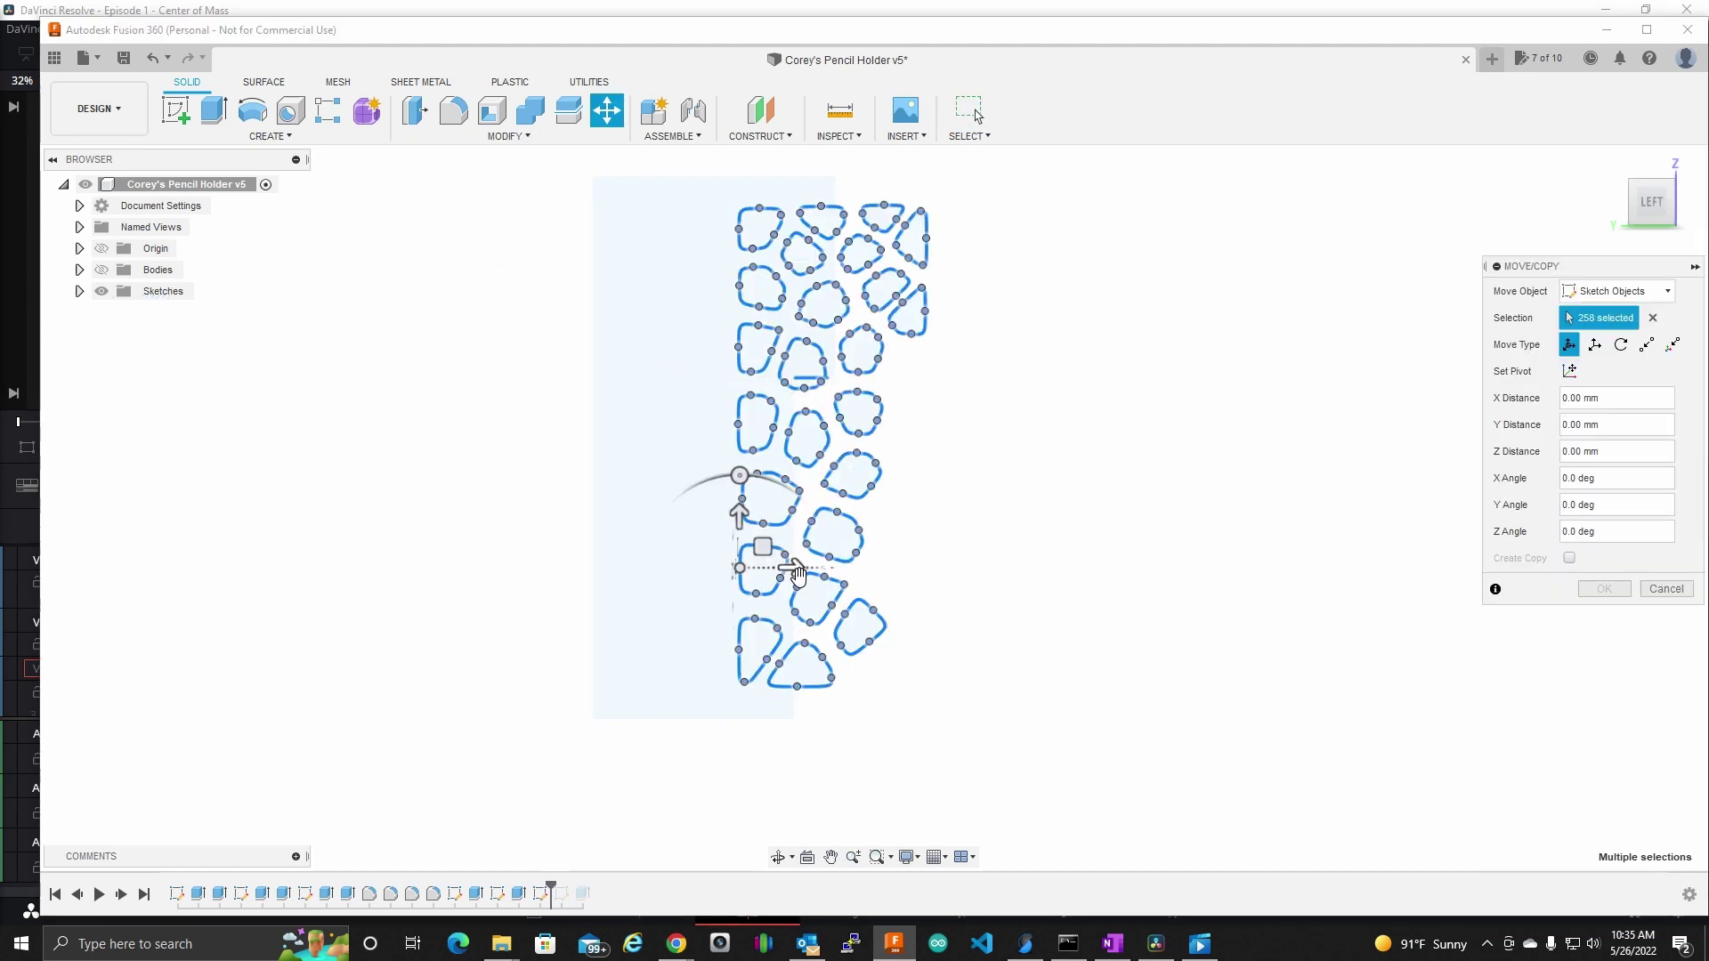
left_click_drag(790, 567, 692, 581)
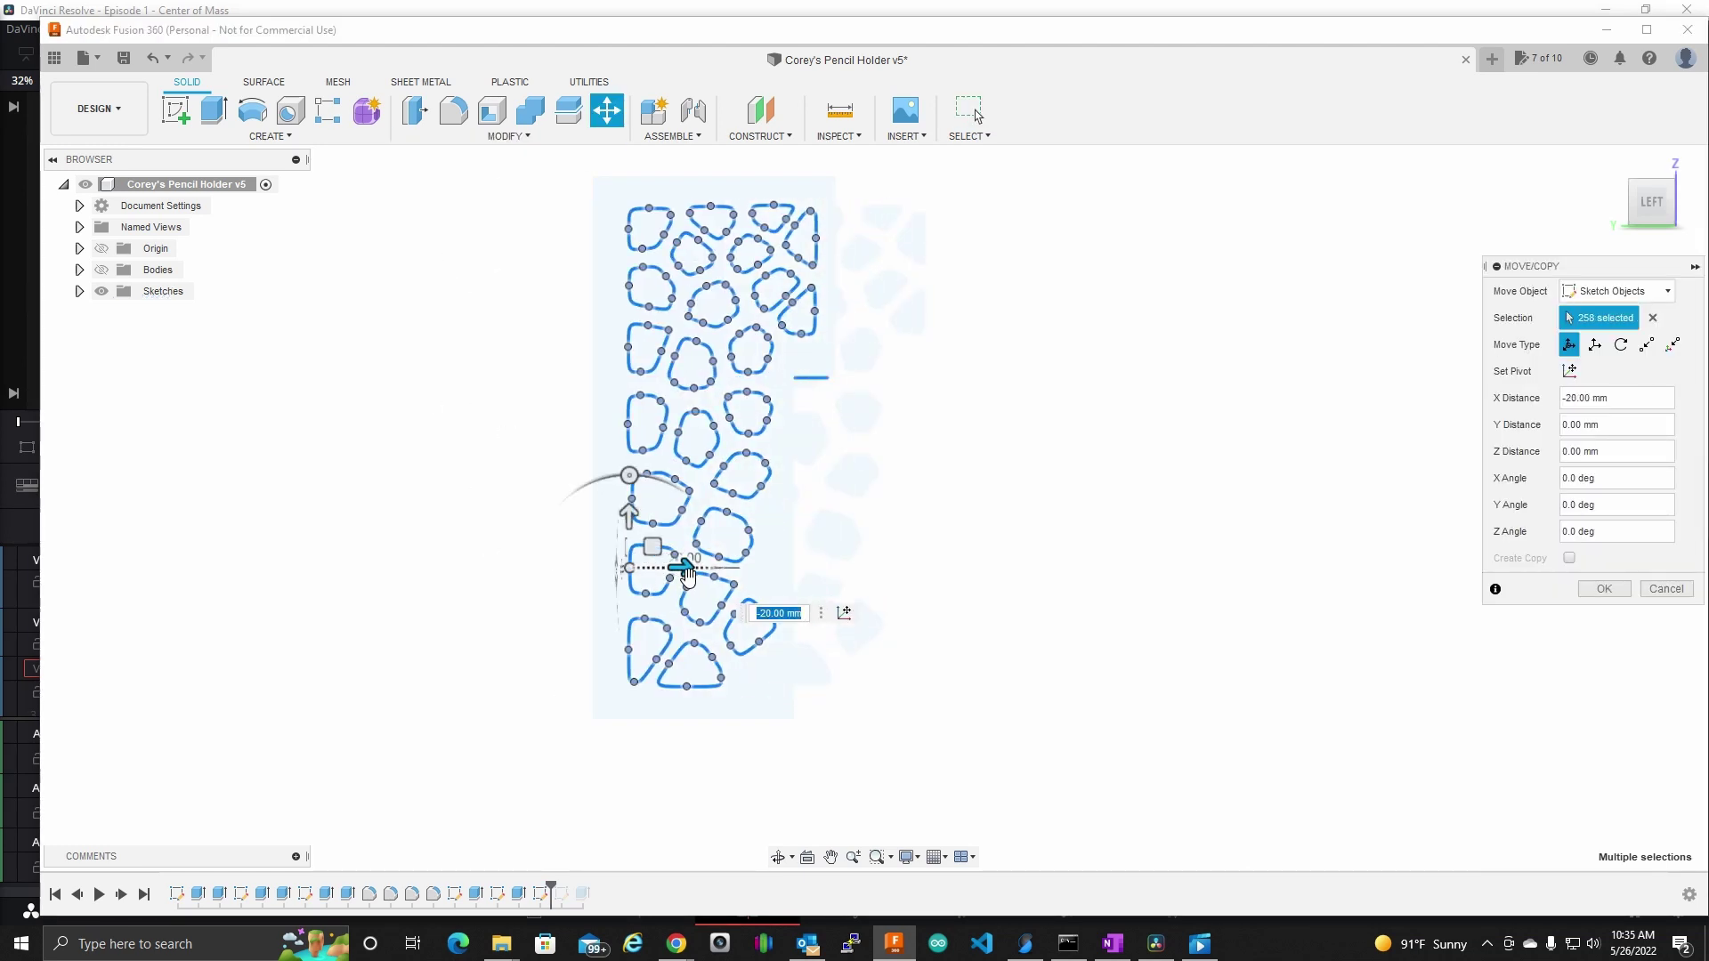
scroll(704, 543, "up", 3)
scroll(1138, 426, "down", 2)
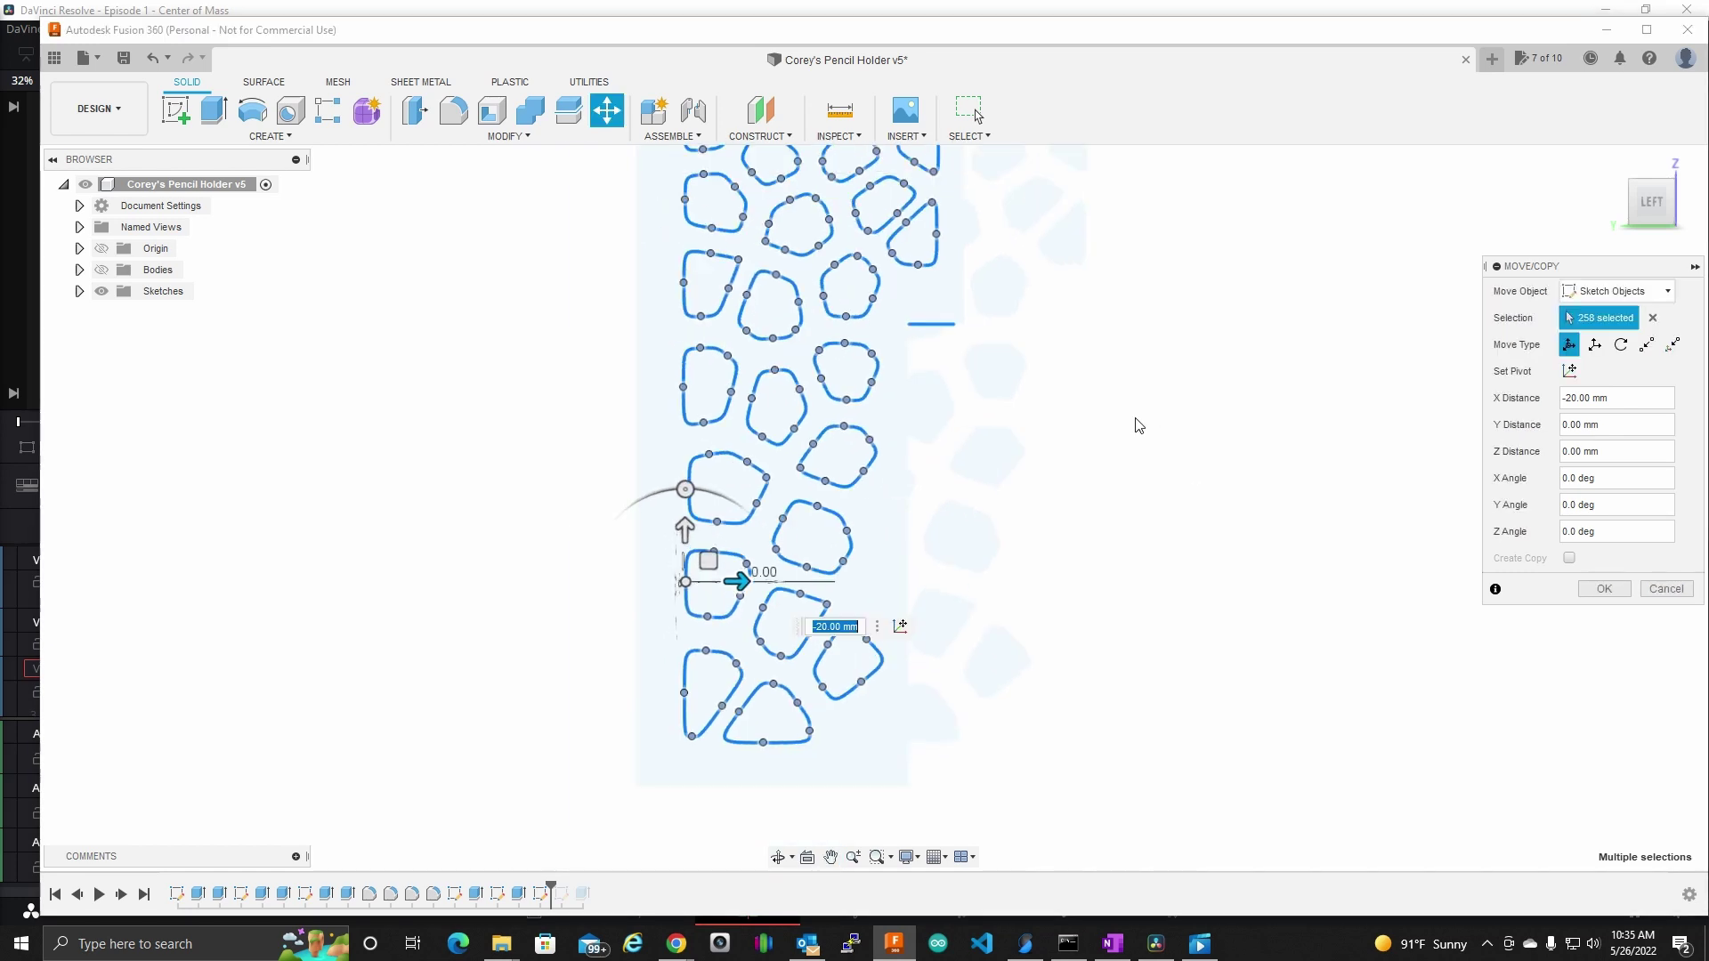
scroll(1141, 454, "down", 1)
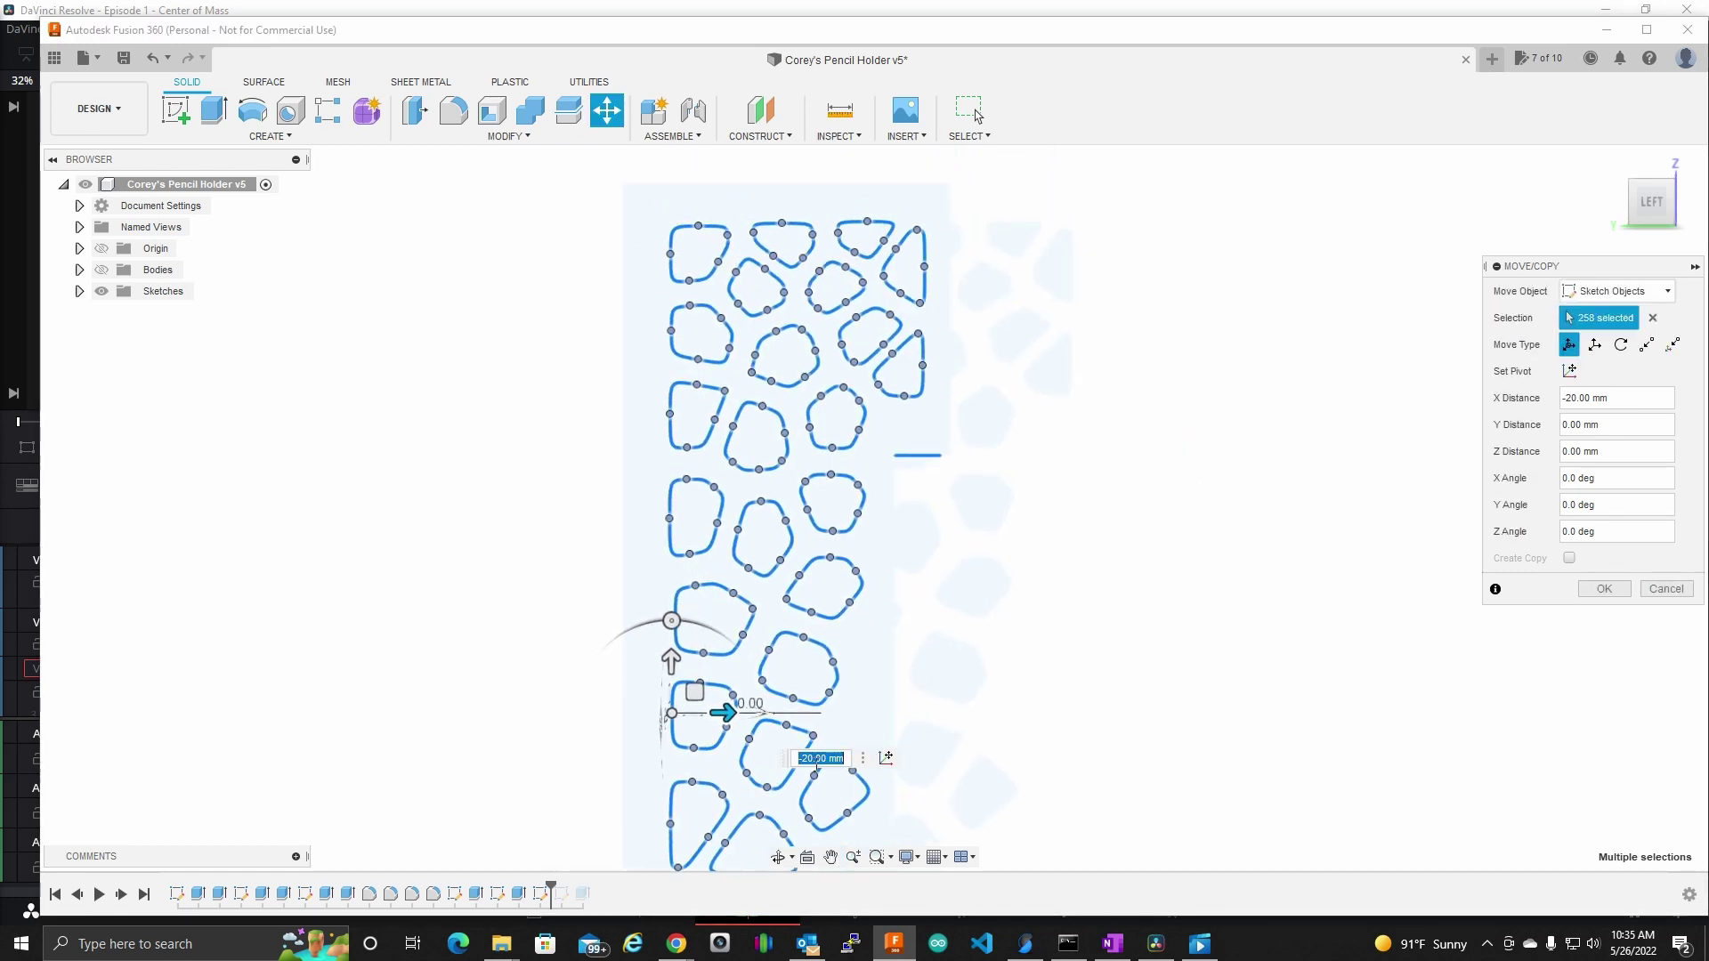
left_click(728, 716)
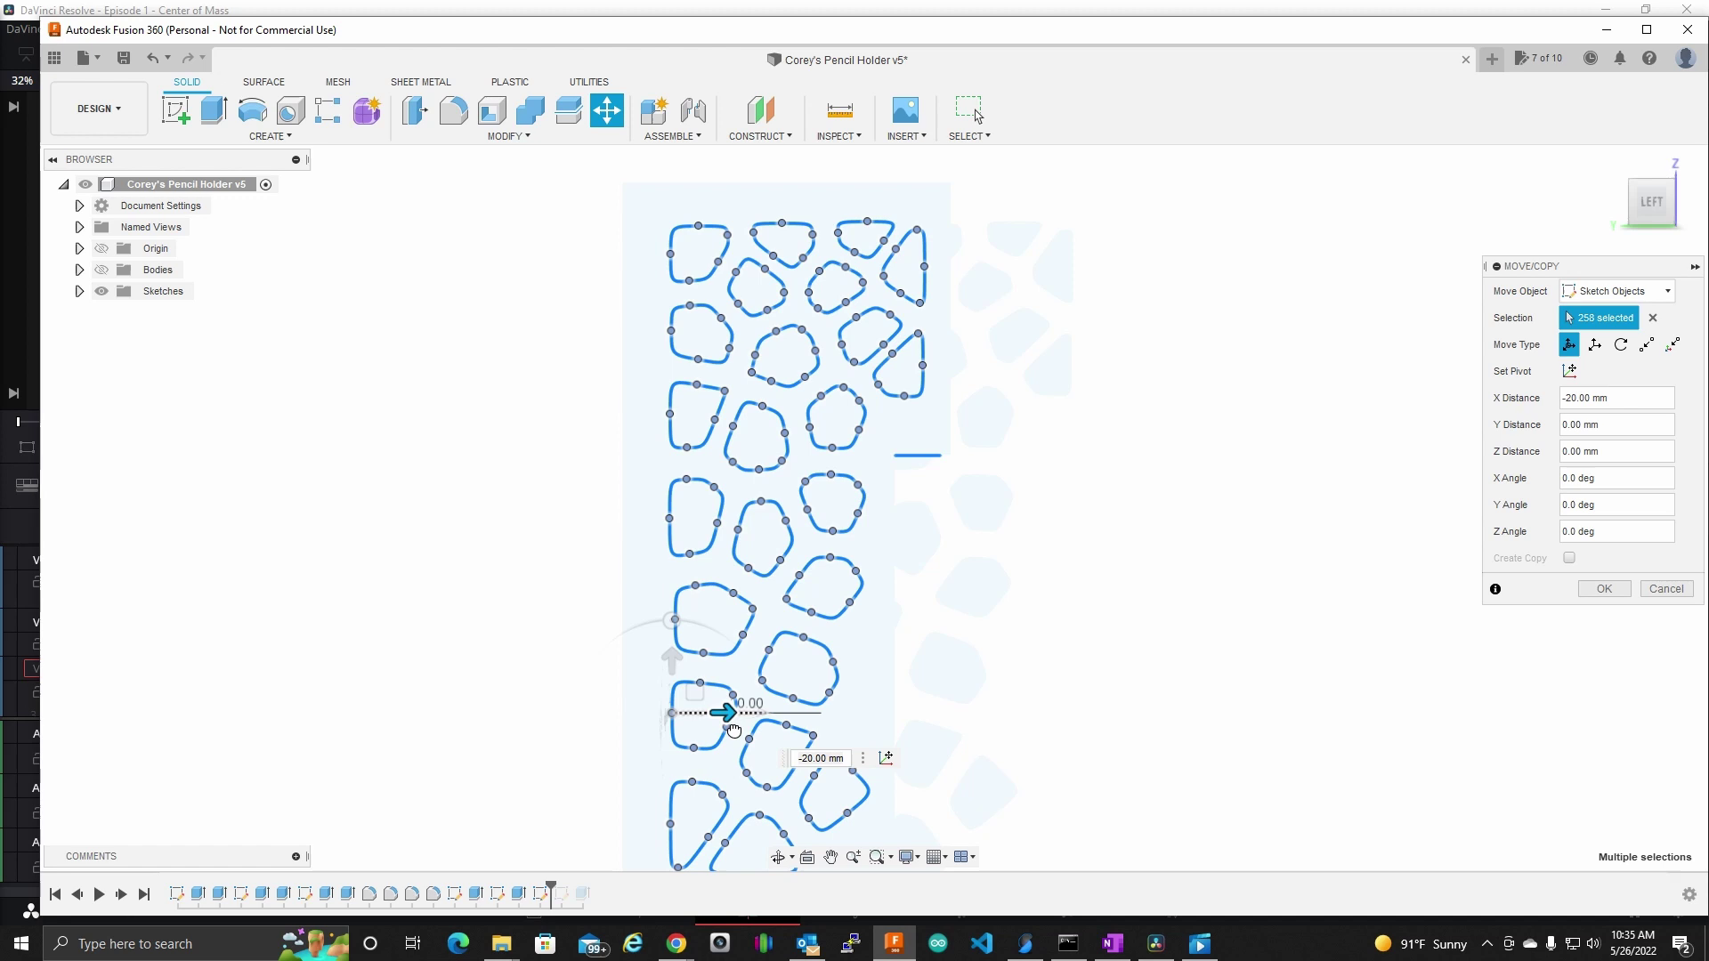
left_click_drag(727, 732, 759, 739)
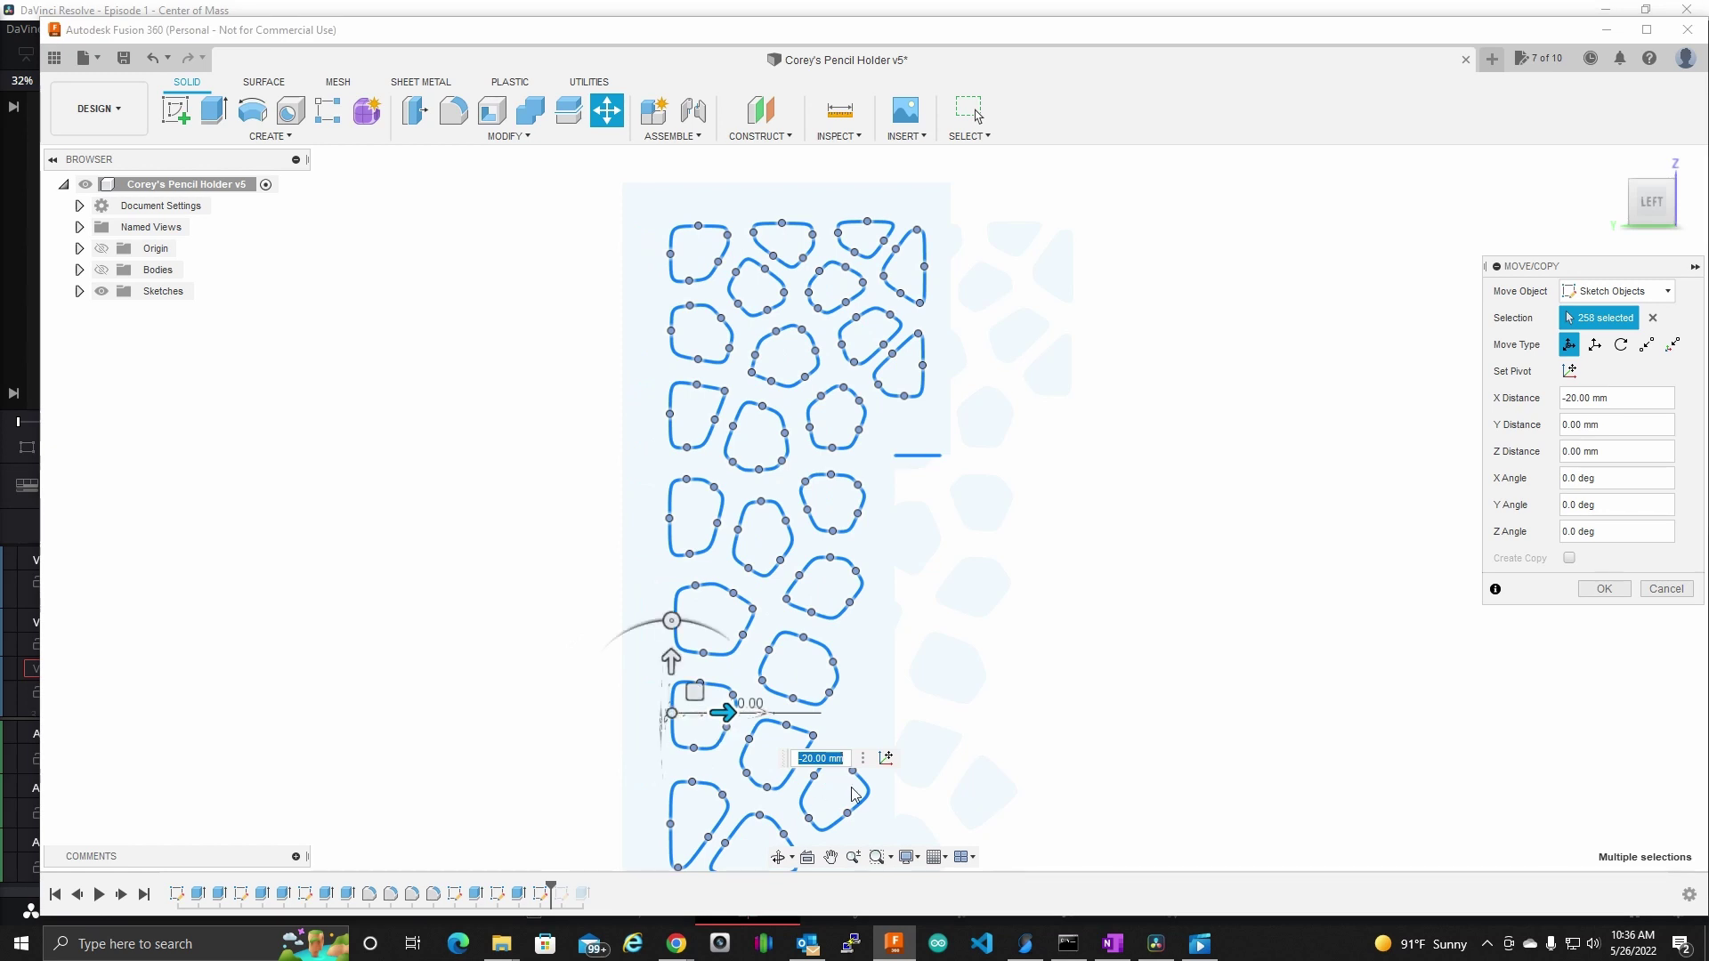
type("-20")
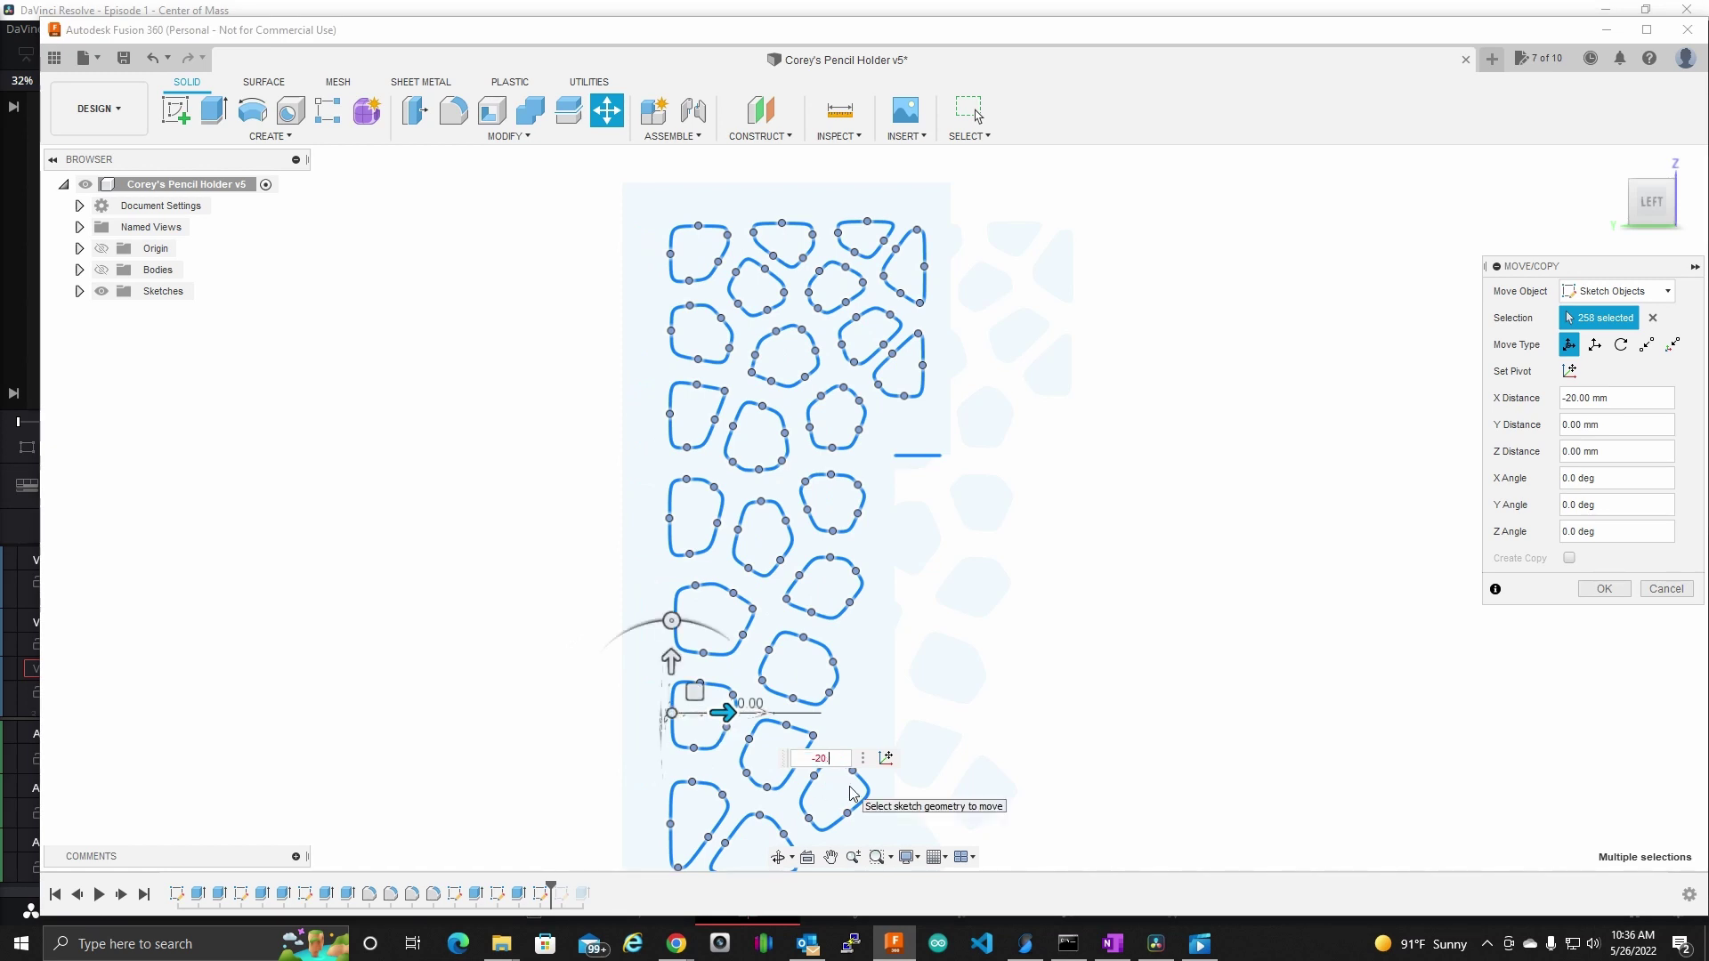
type(".5")
key("Return")
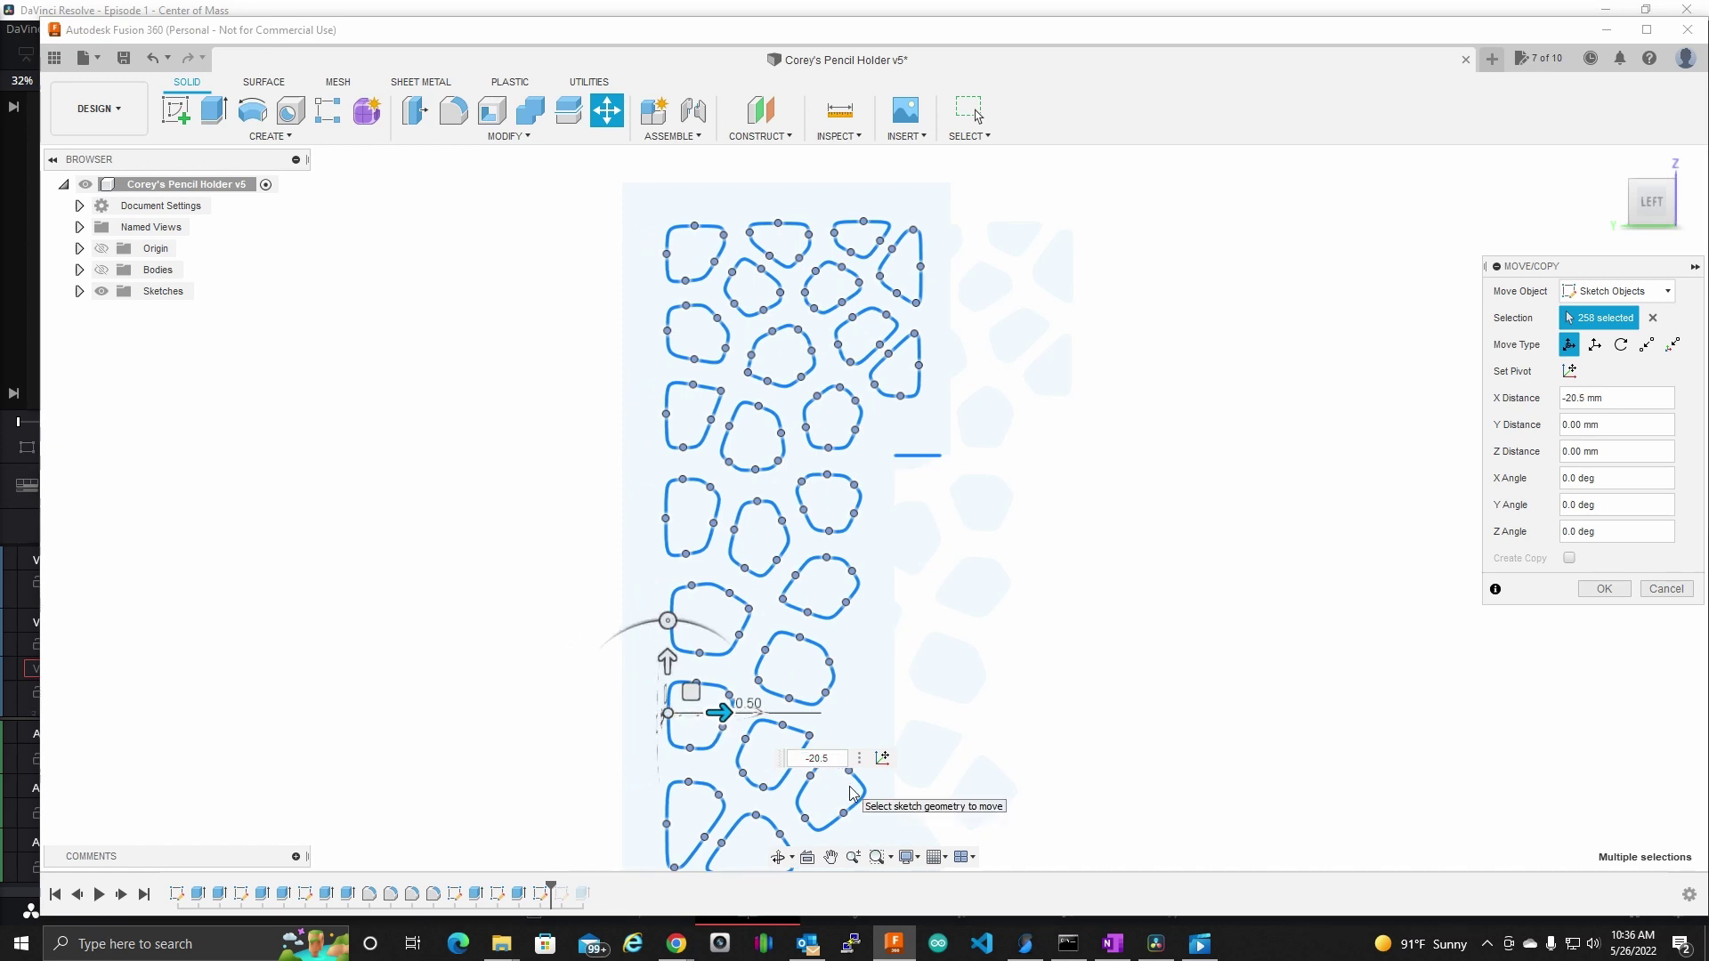
left_click(1605, 588)
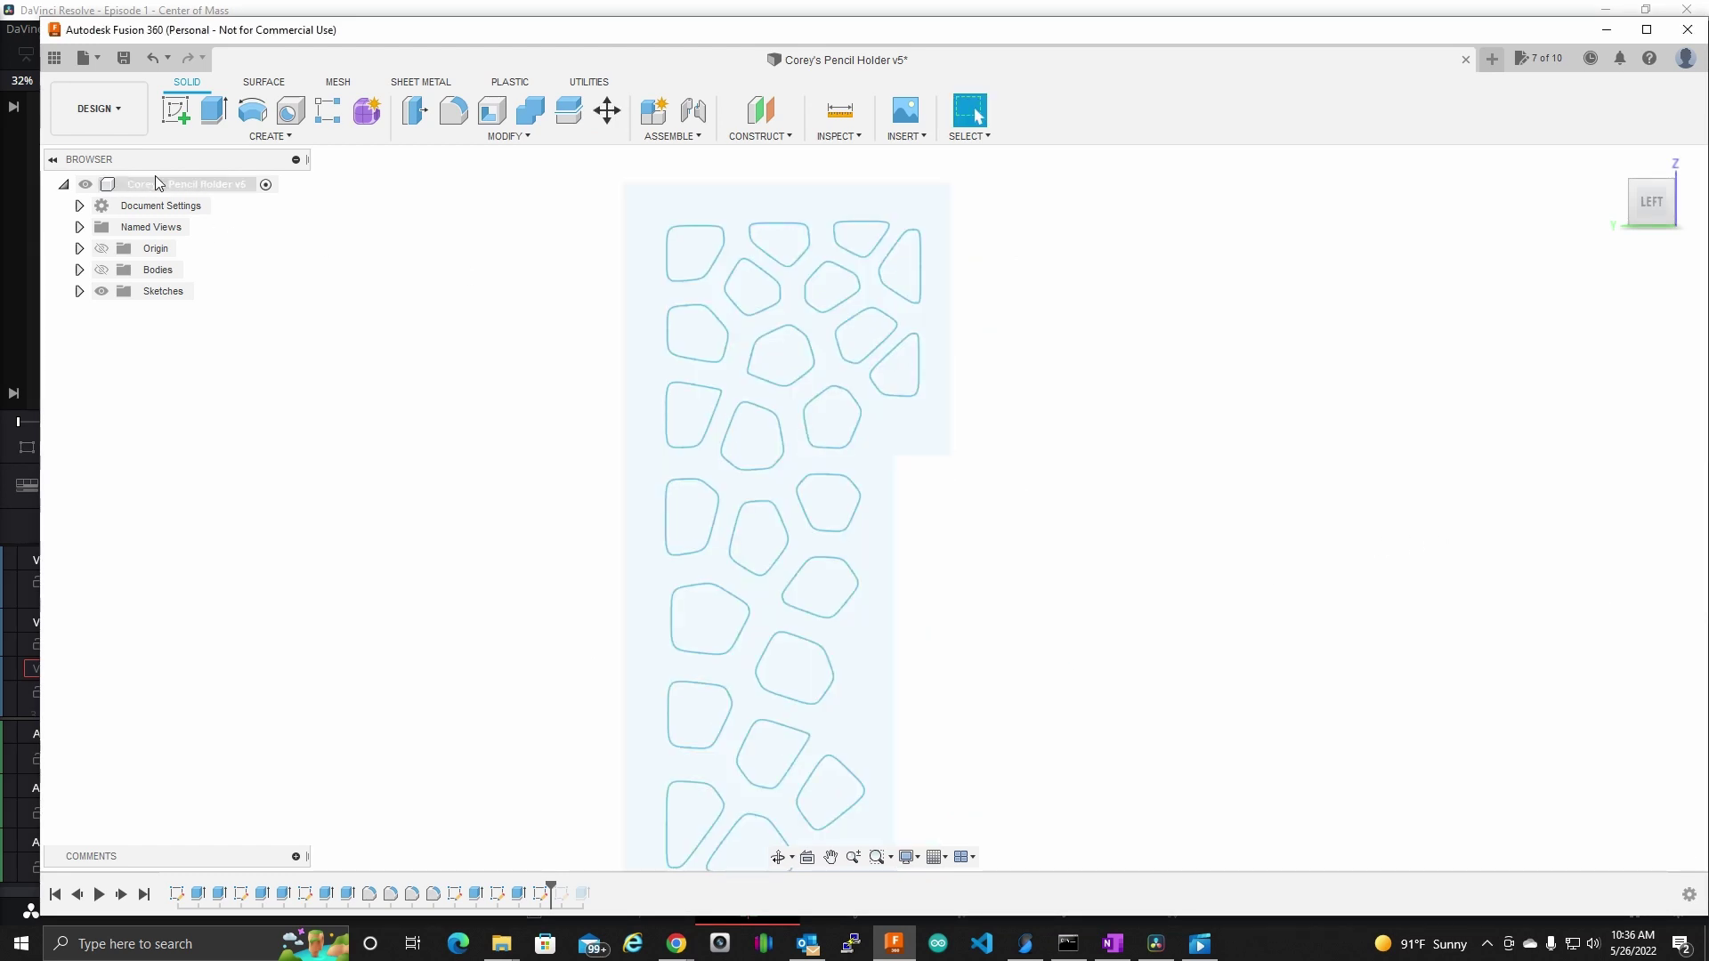
- With bodies hidden, window-select the 24 cell profiles, then show the bodies again
left_click(102, 269)
scroll(703, 237, "down", 3)
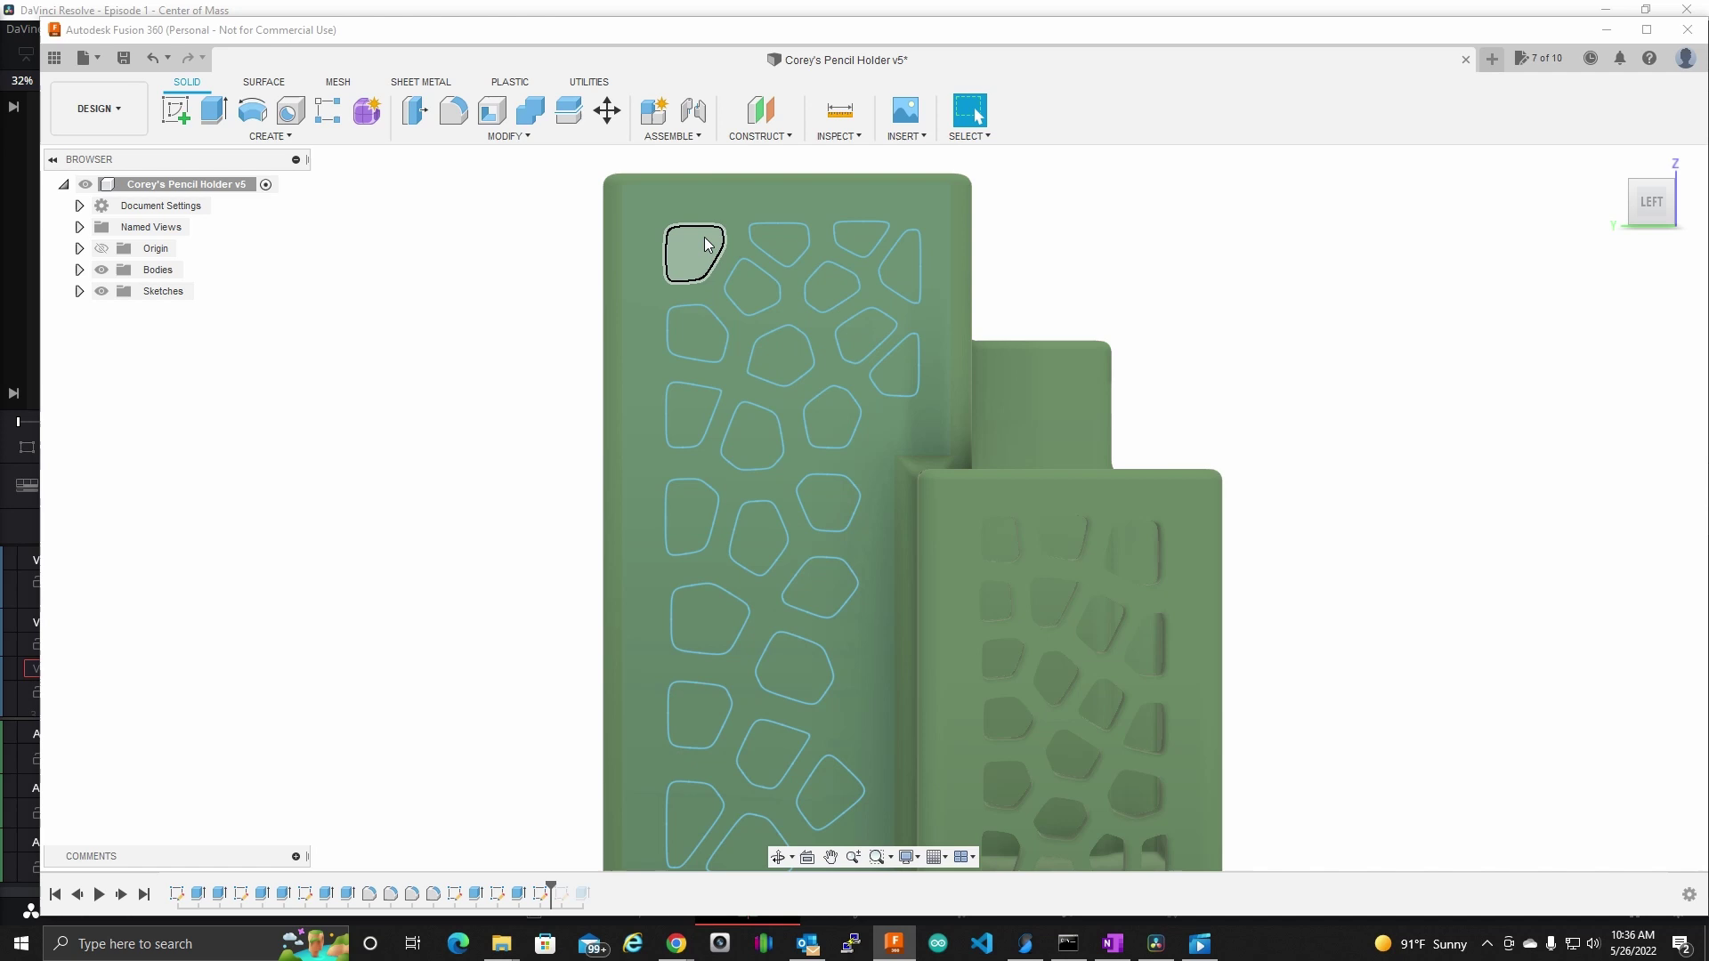
left_click_drag(652, 214, 898, 761)
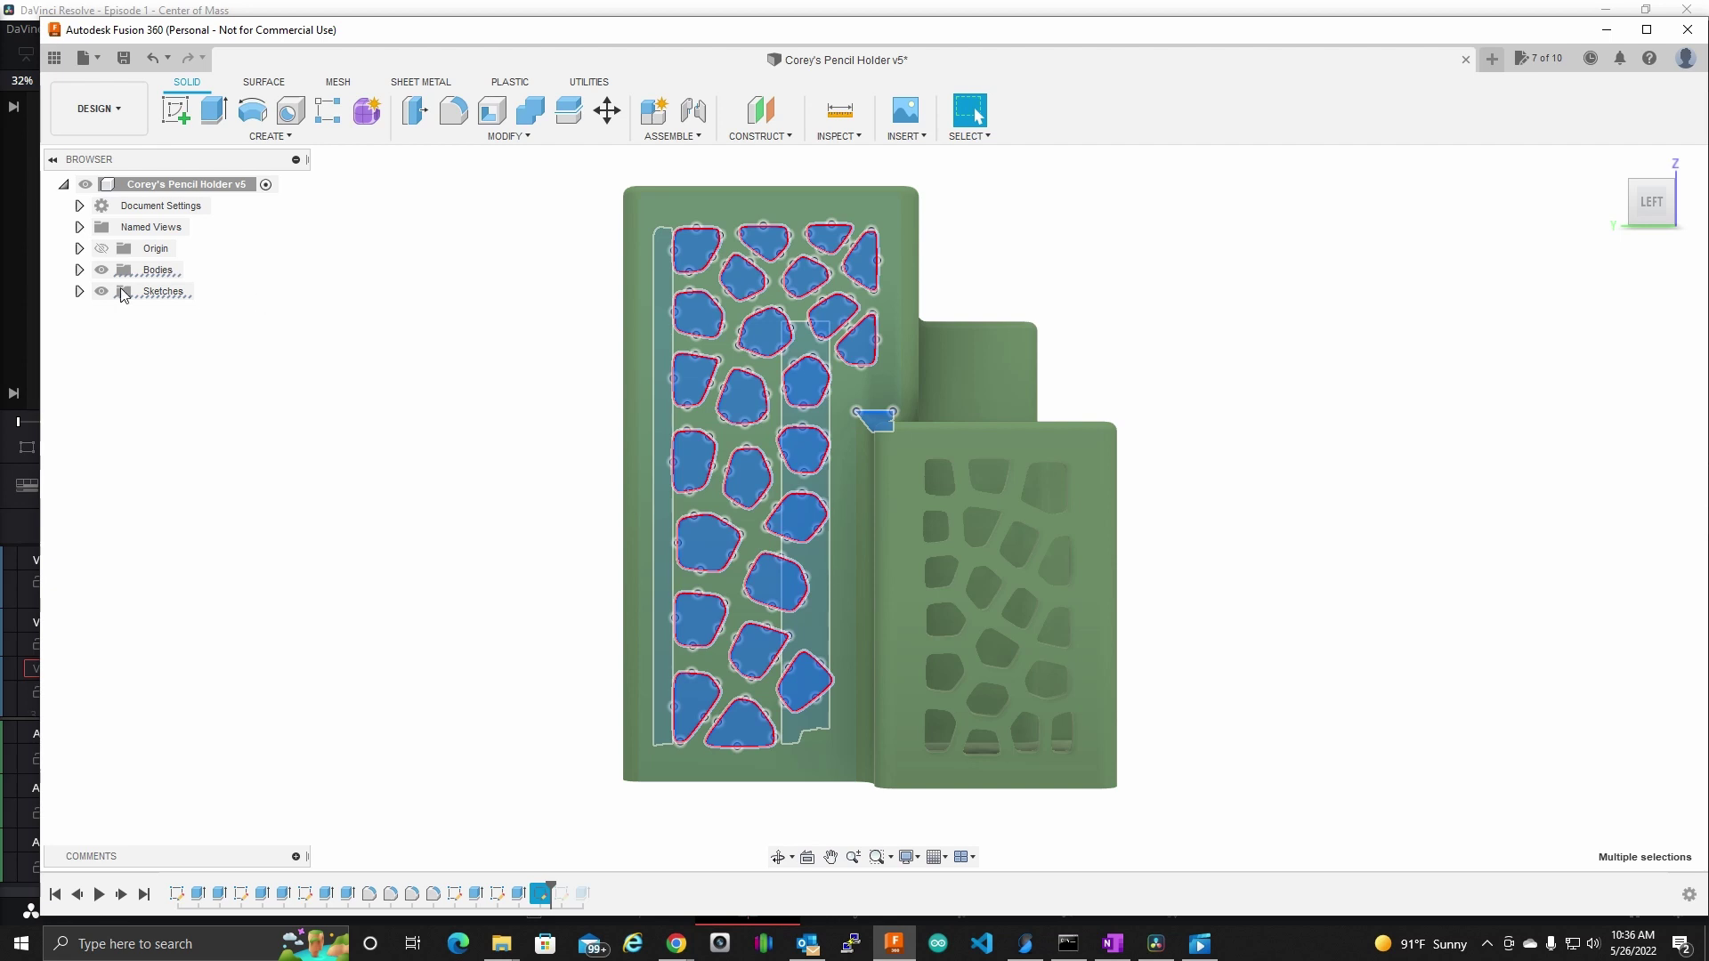
key("Escape")
left_click(102, 269)
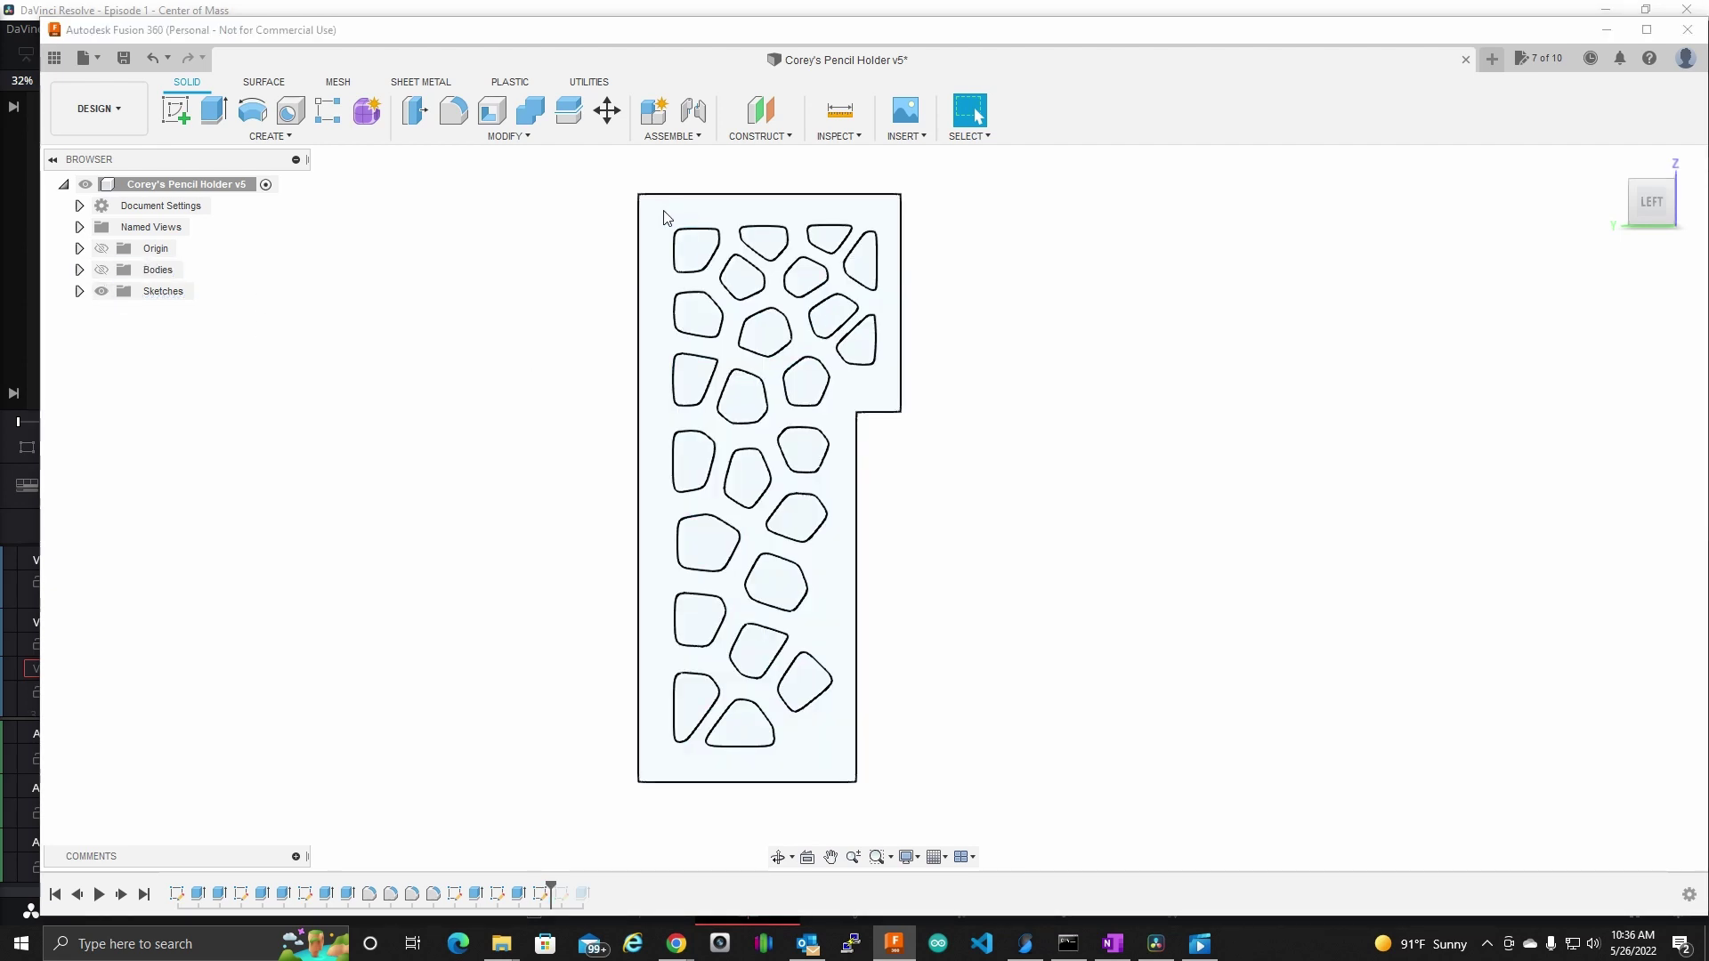
mouse_move(663, 211)
left_mouse_down()
mouse_move(927, 788)
mouse_move(889, 786)
left_mouse_up()
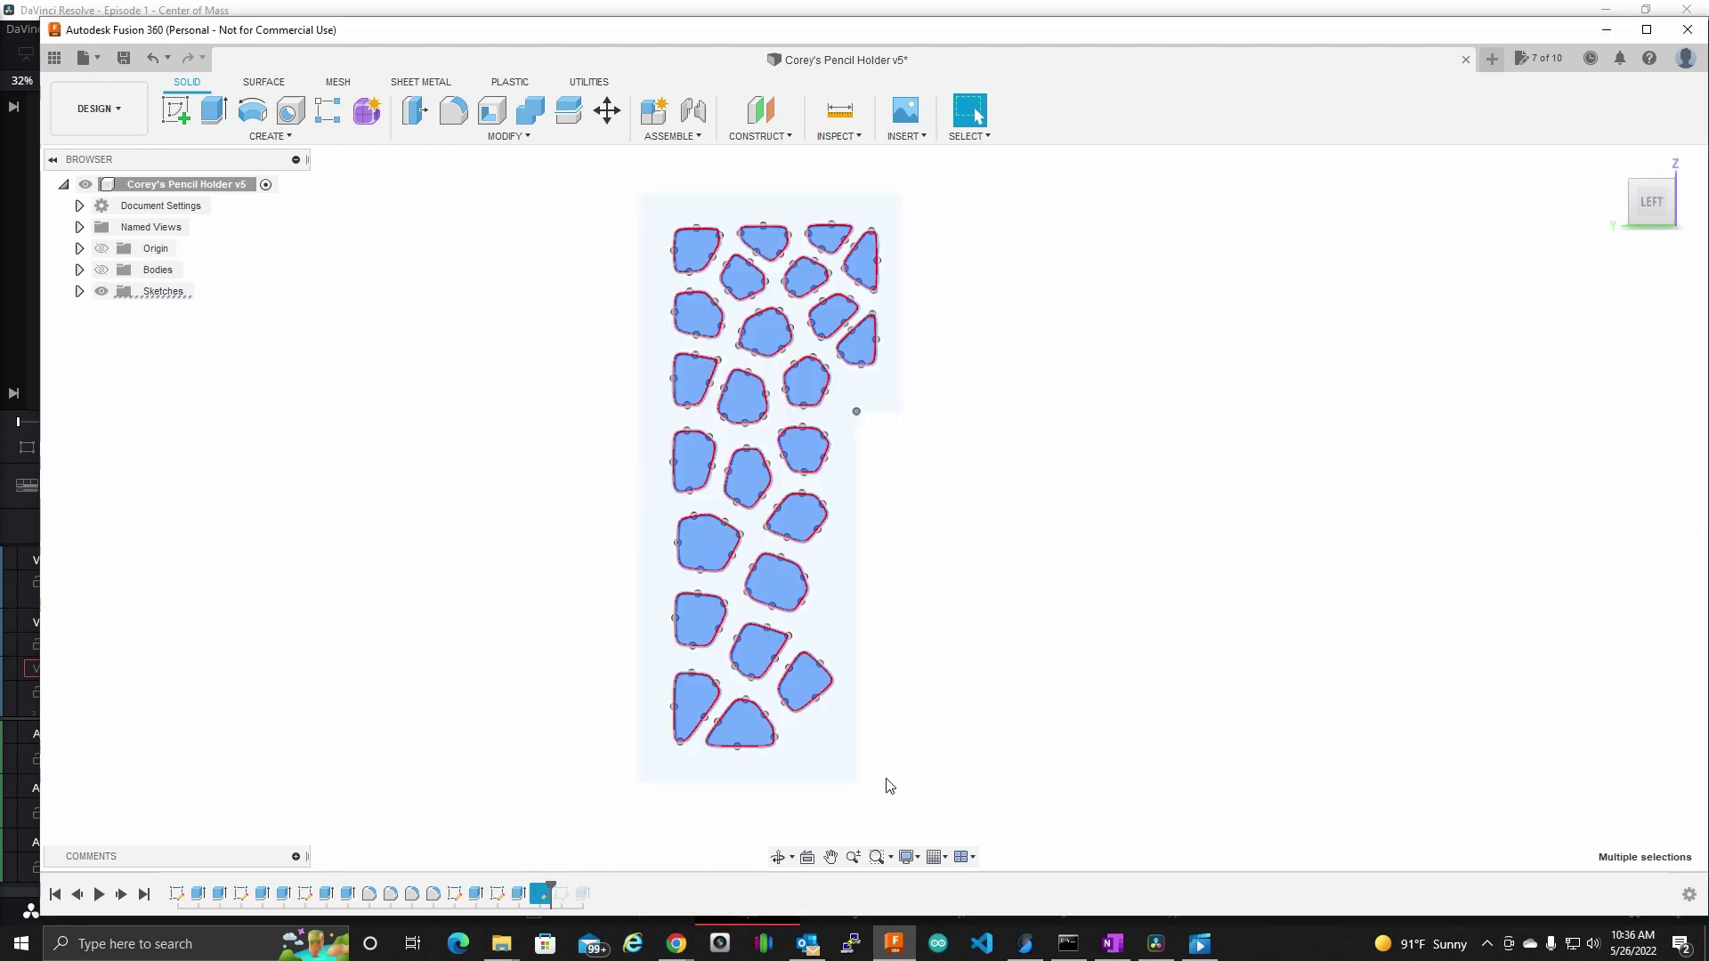
left_click(101, 270)
- Extrude-cut the cell profiles up to the back wall face
left_click(215, 111)
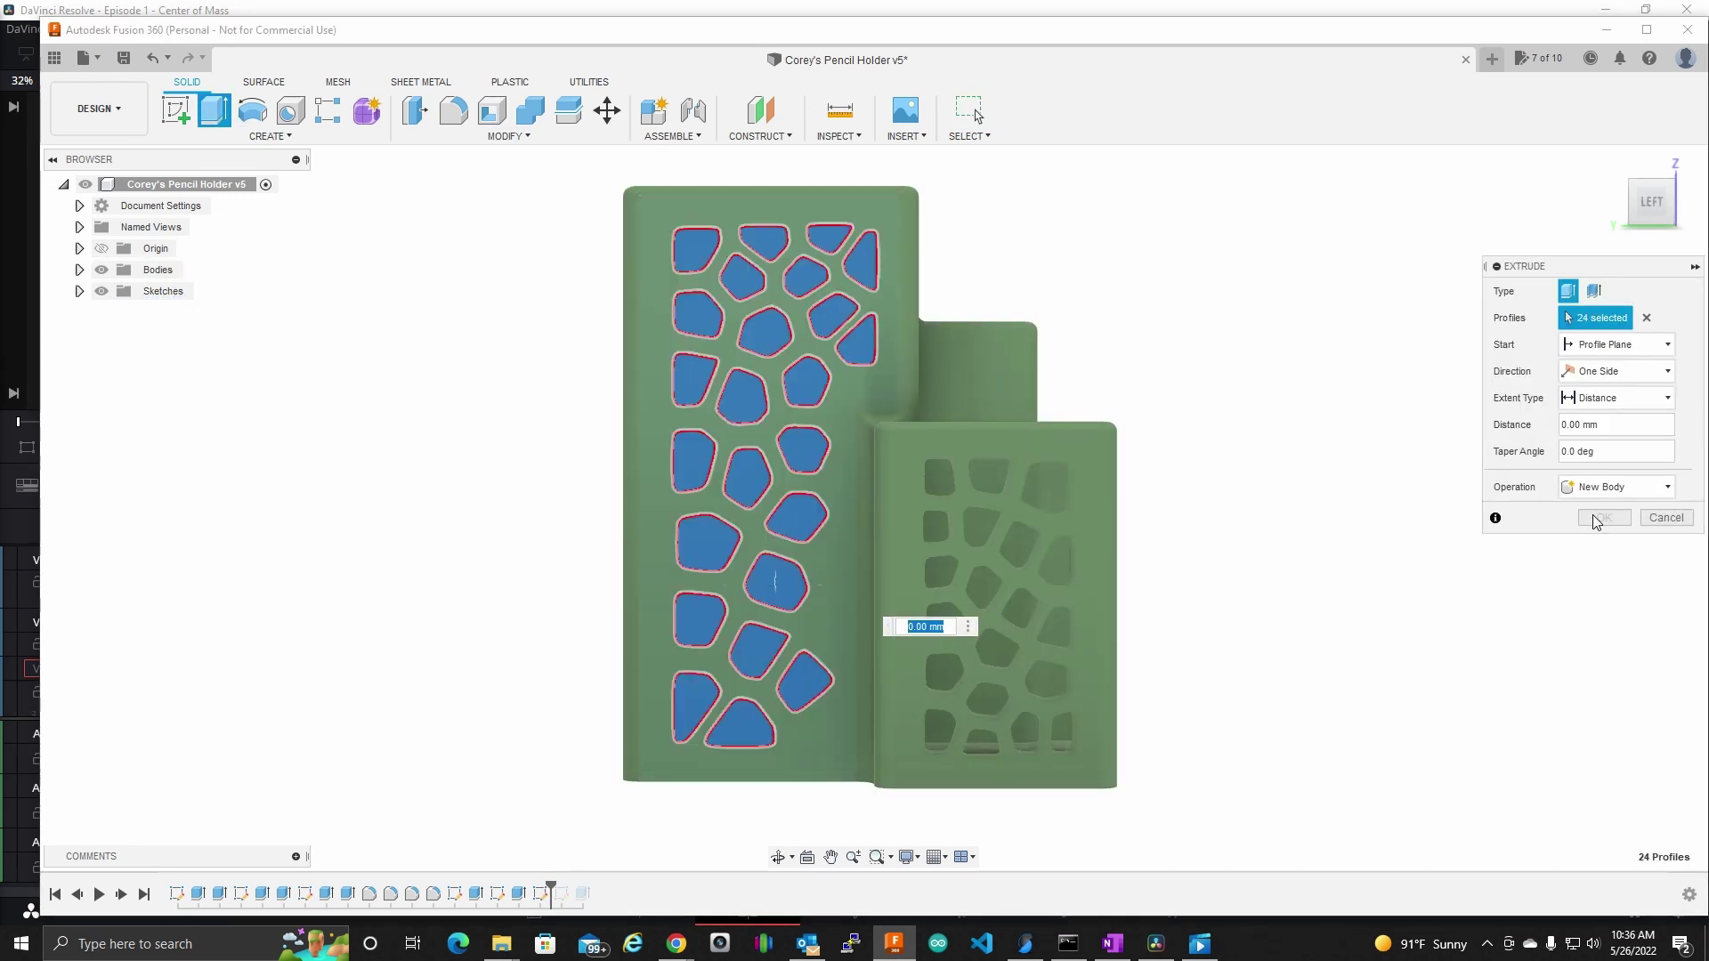
left_click(1603, 398)
left_click(1589, 442)
scroll(1107, 382, "down", 3)
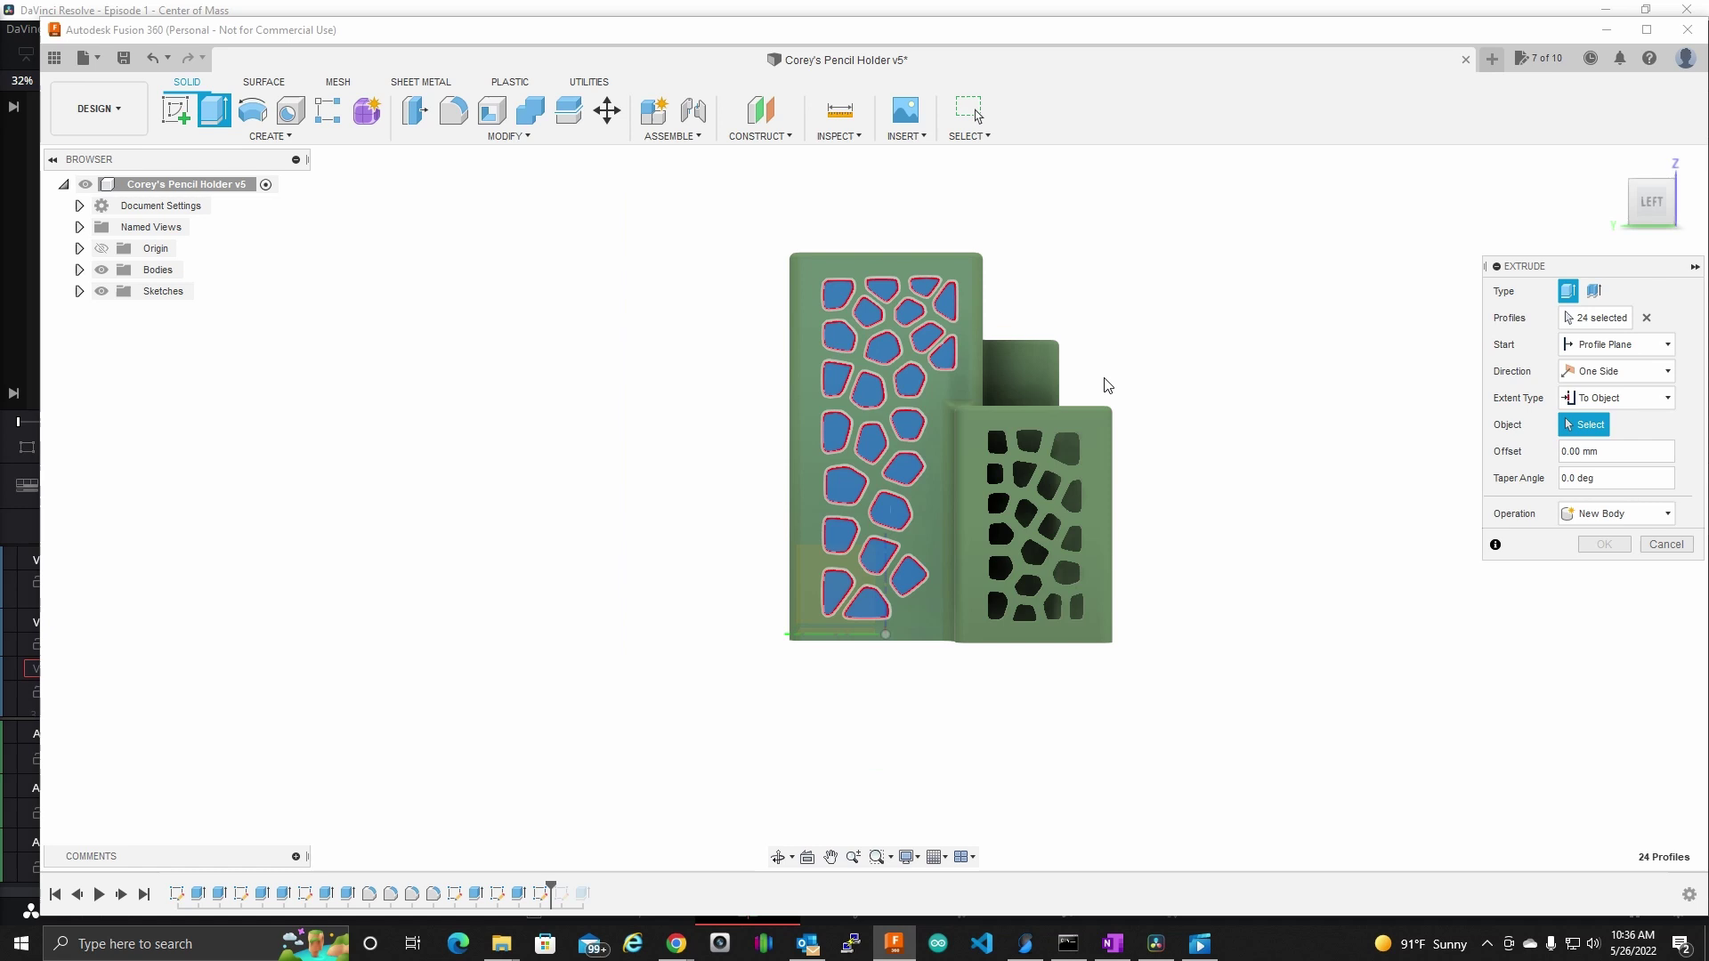
middle_click_drag(1107, 382, 985, 496)
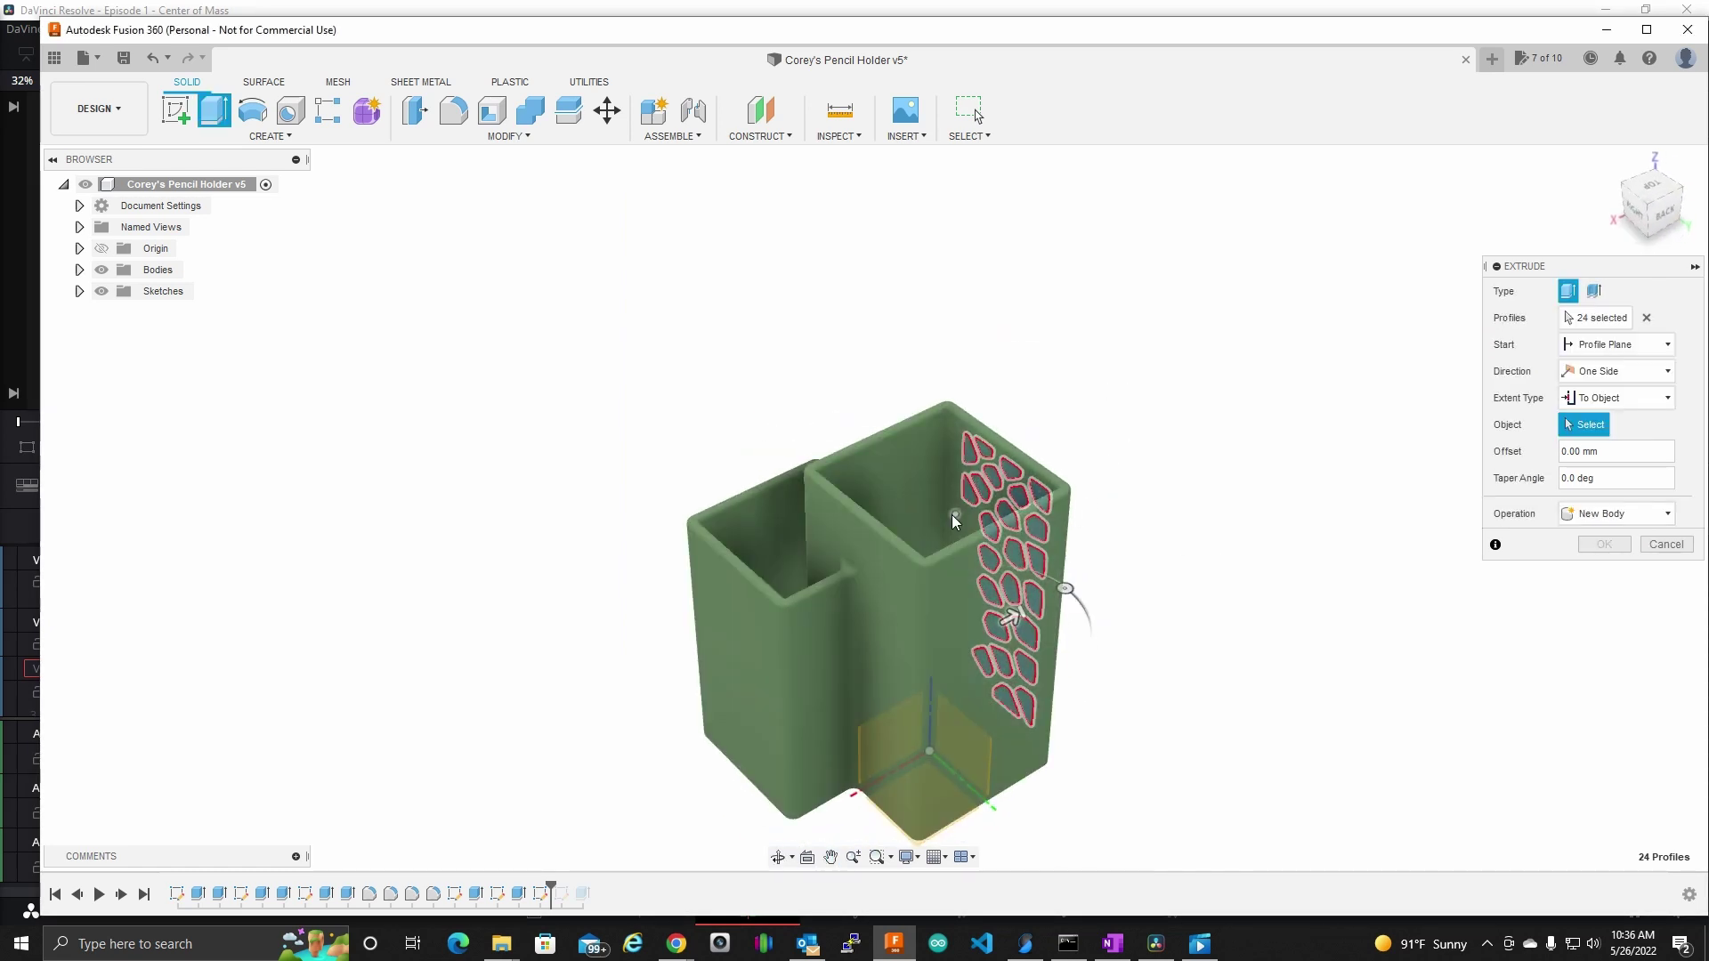
left_click(964, 520)
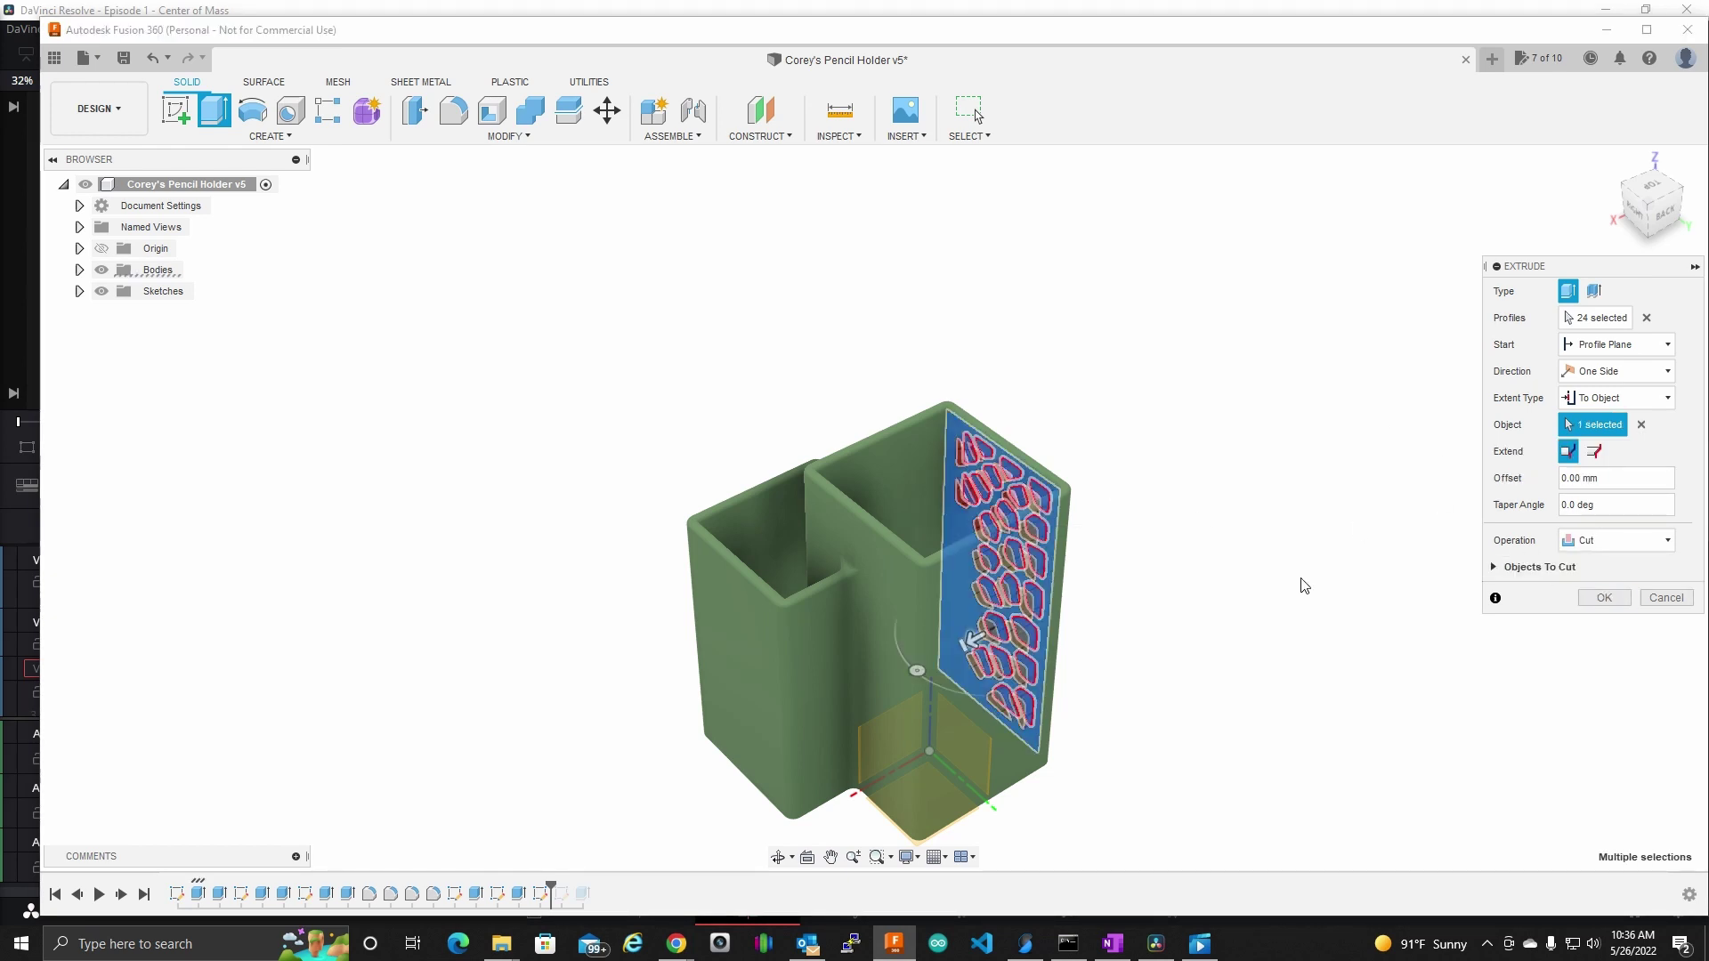
left_click(1607, 597)
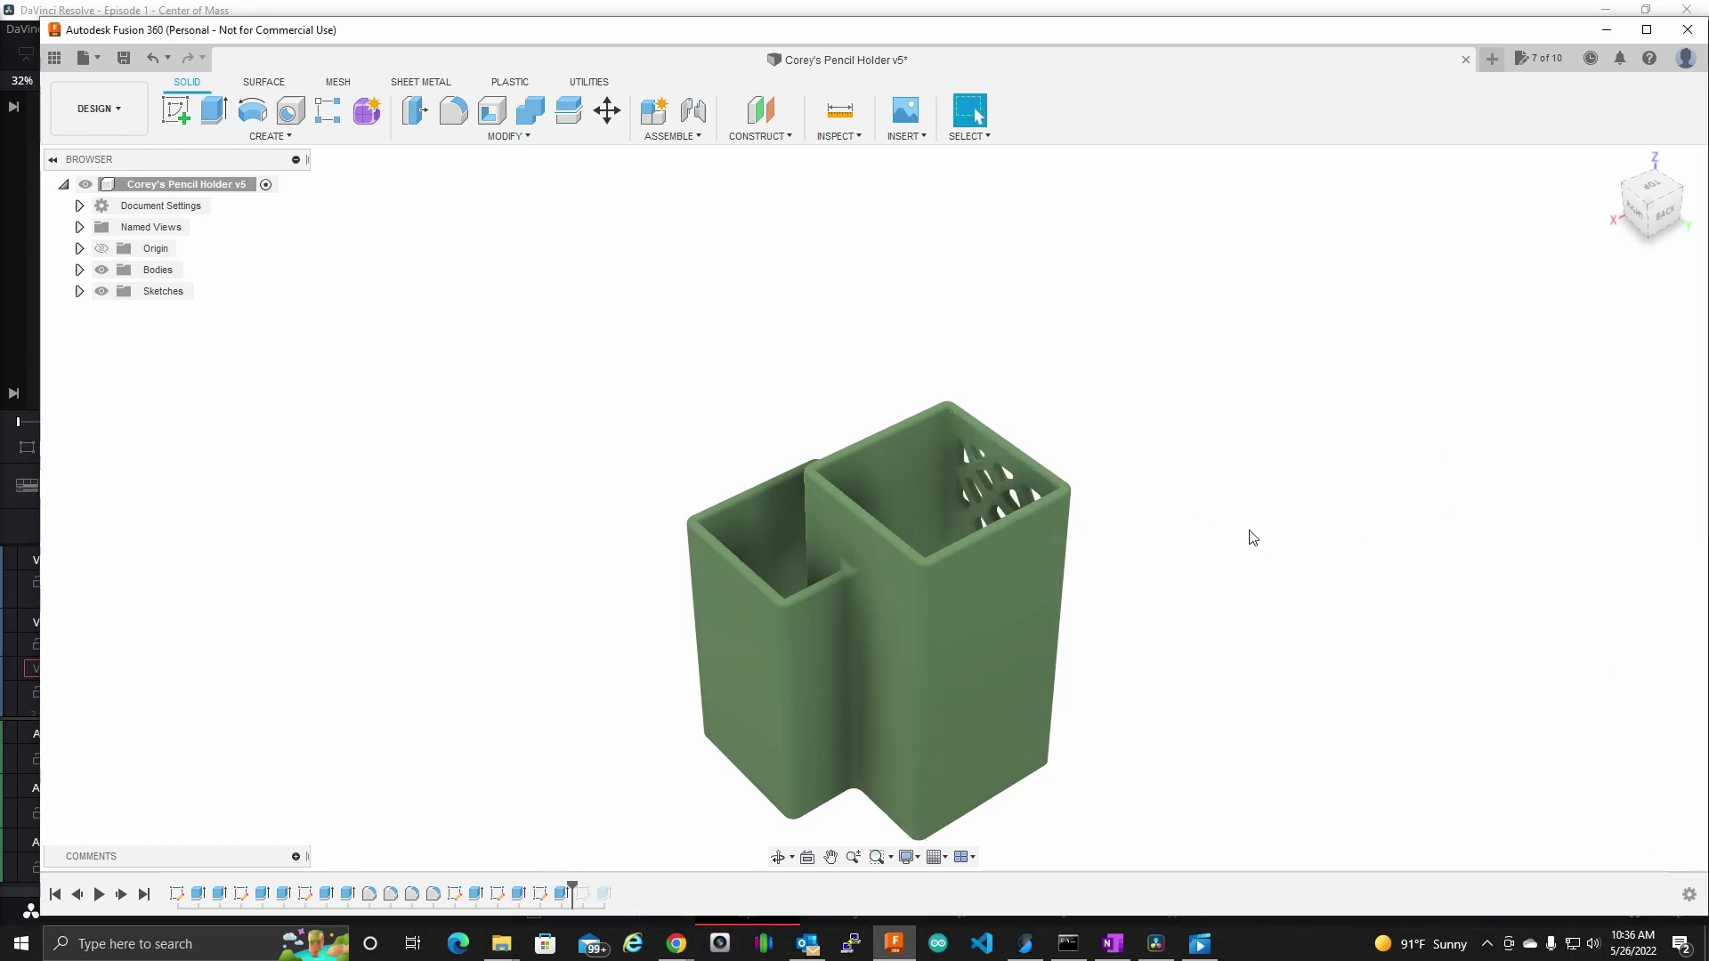
middle_click_drag(1248, 534, 1057, 478, "shift")
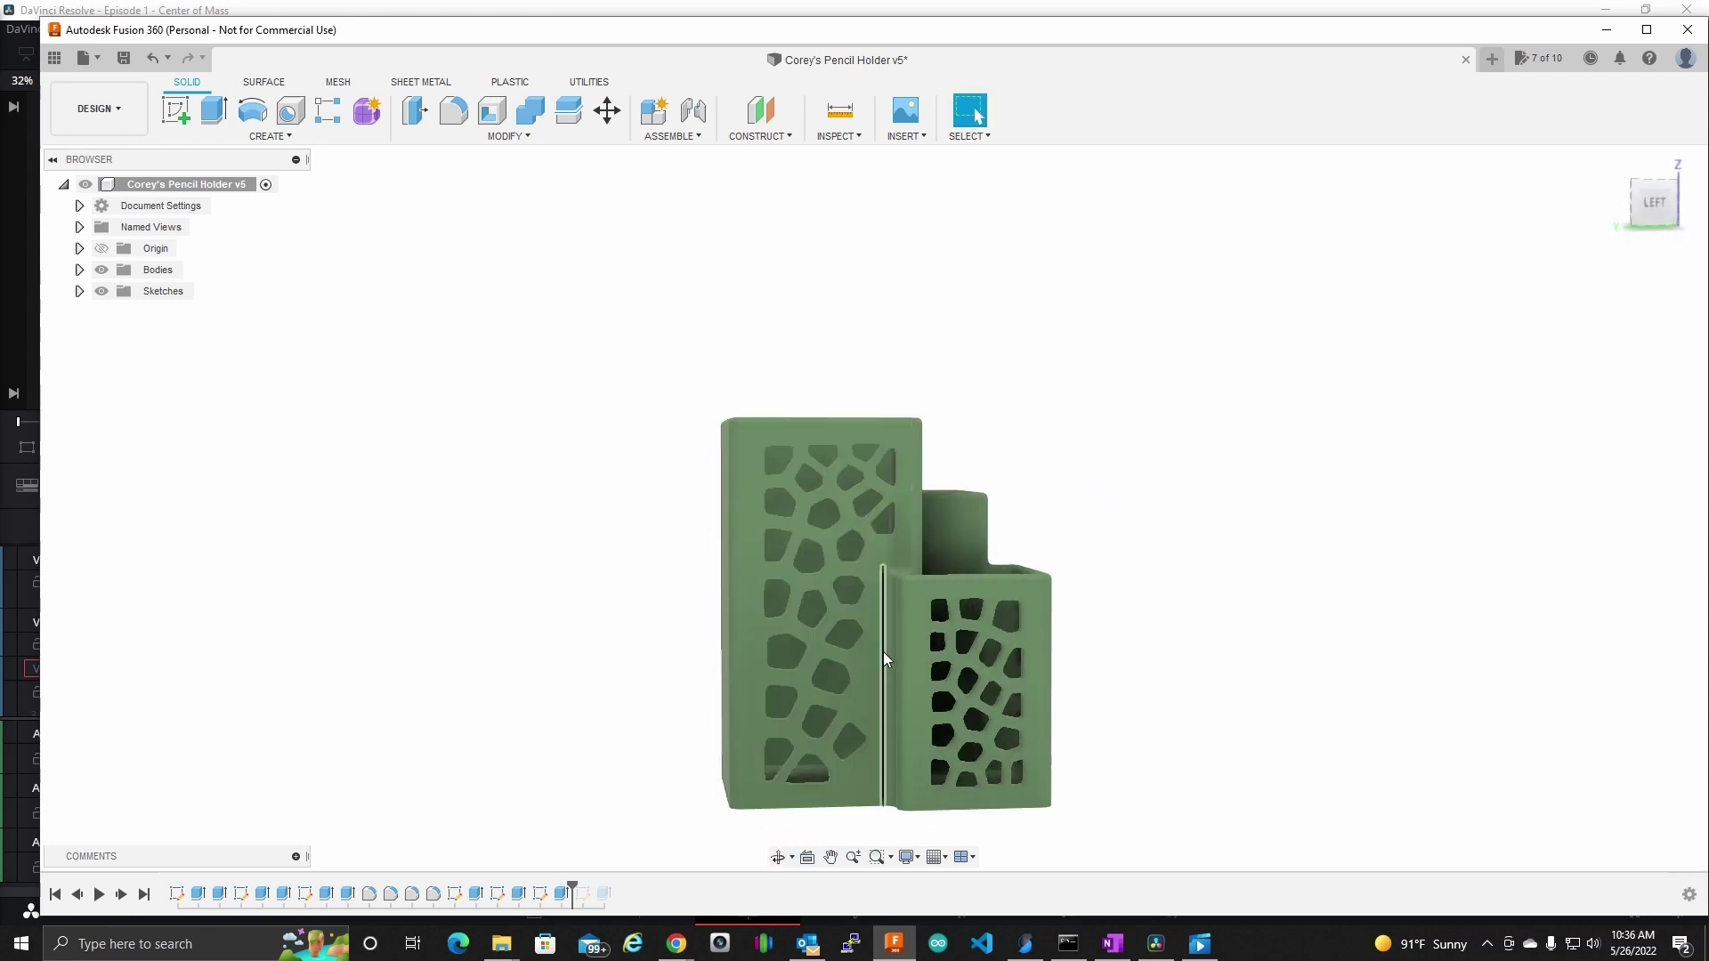
mouse_move(1130, 622)
middle_mouse_down("shift")
mouse_move(1139, 606)
mouse_move(1101, 643)
mouse_move(1148, 637)
mouse_move(925, 639)
middle_mouse_up("shift")
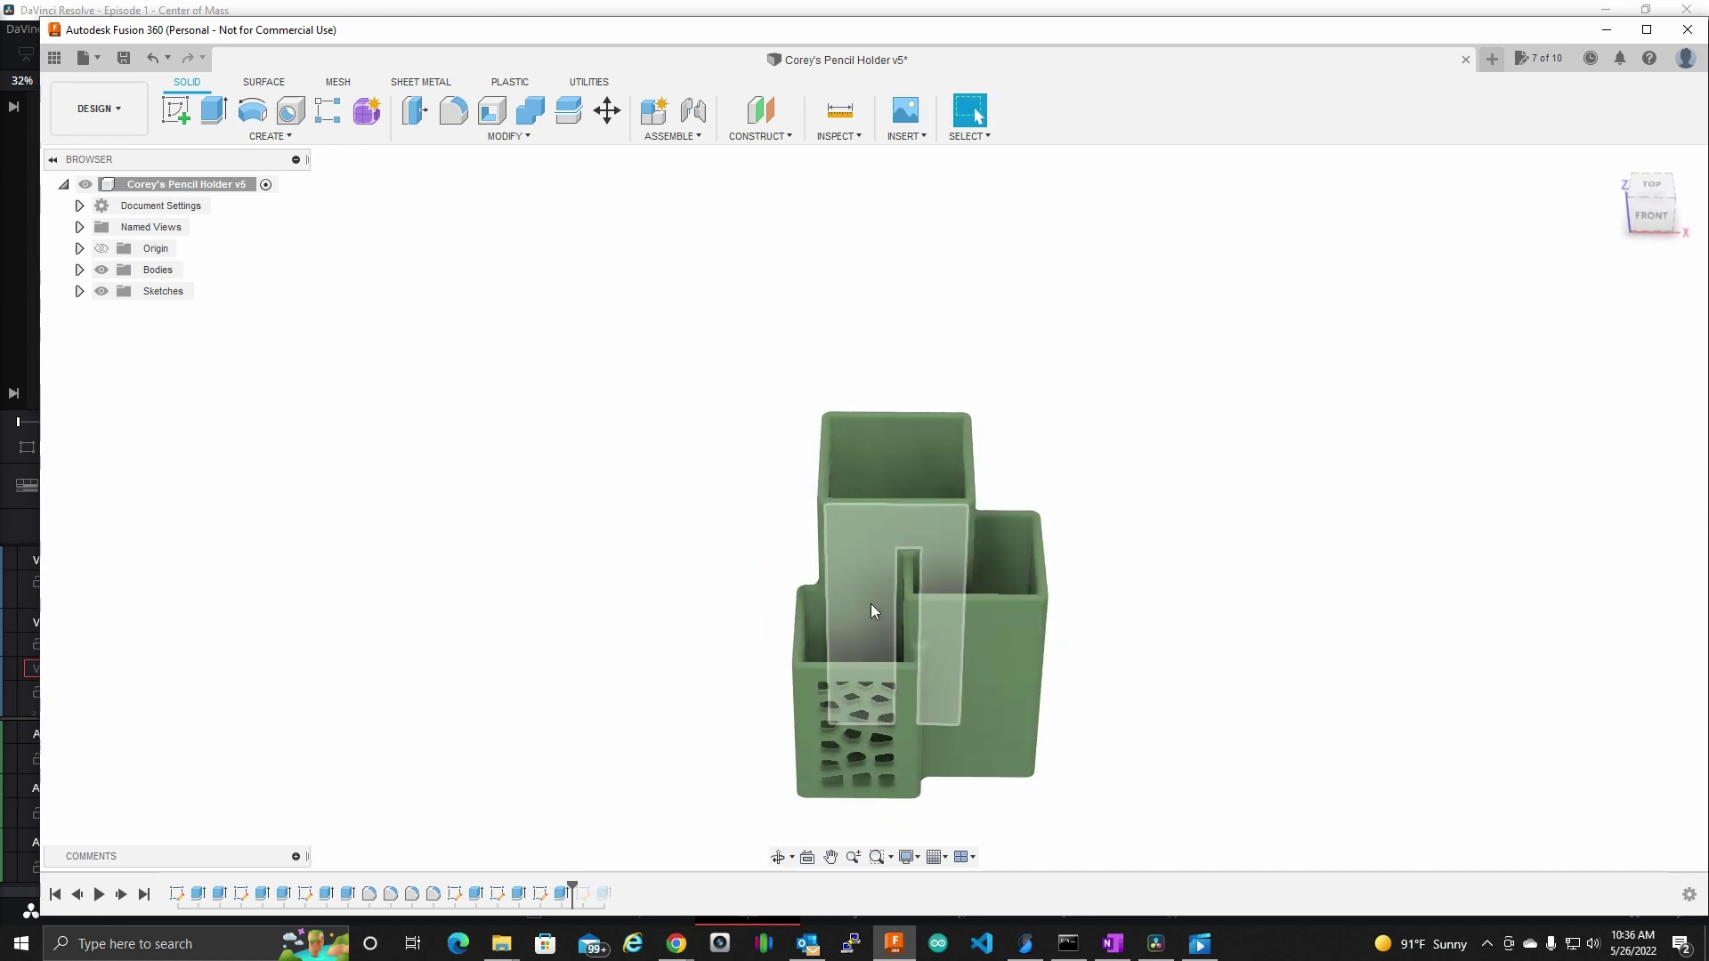
scroll(522, 385, "down", 2)
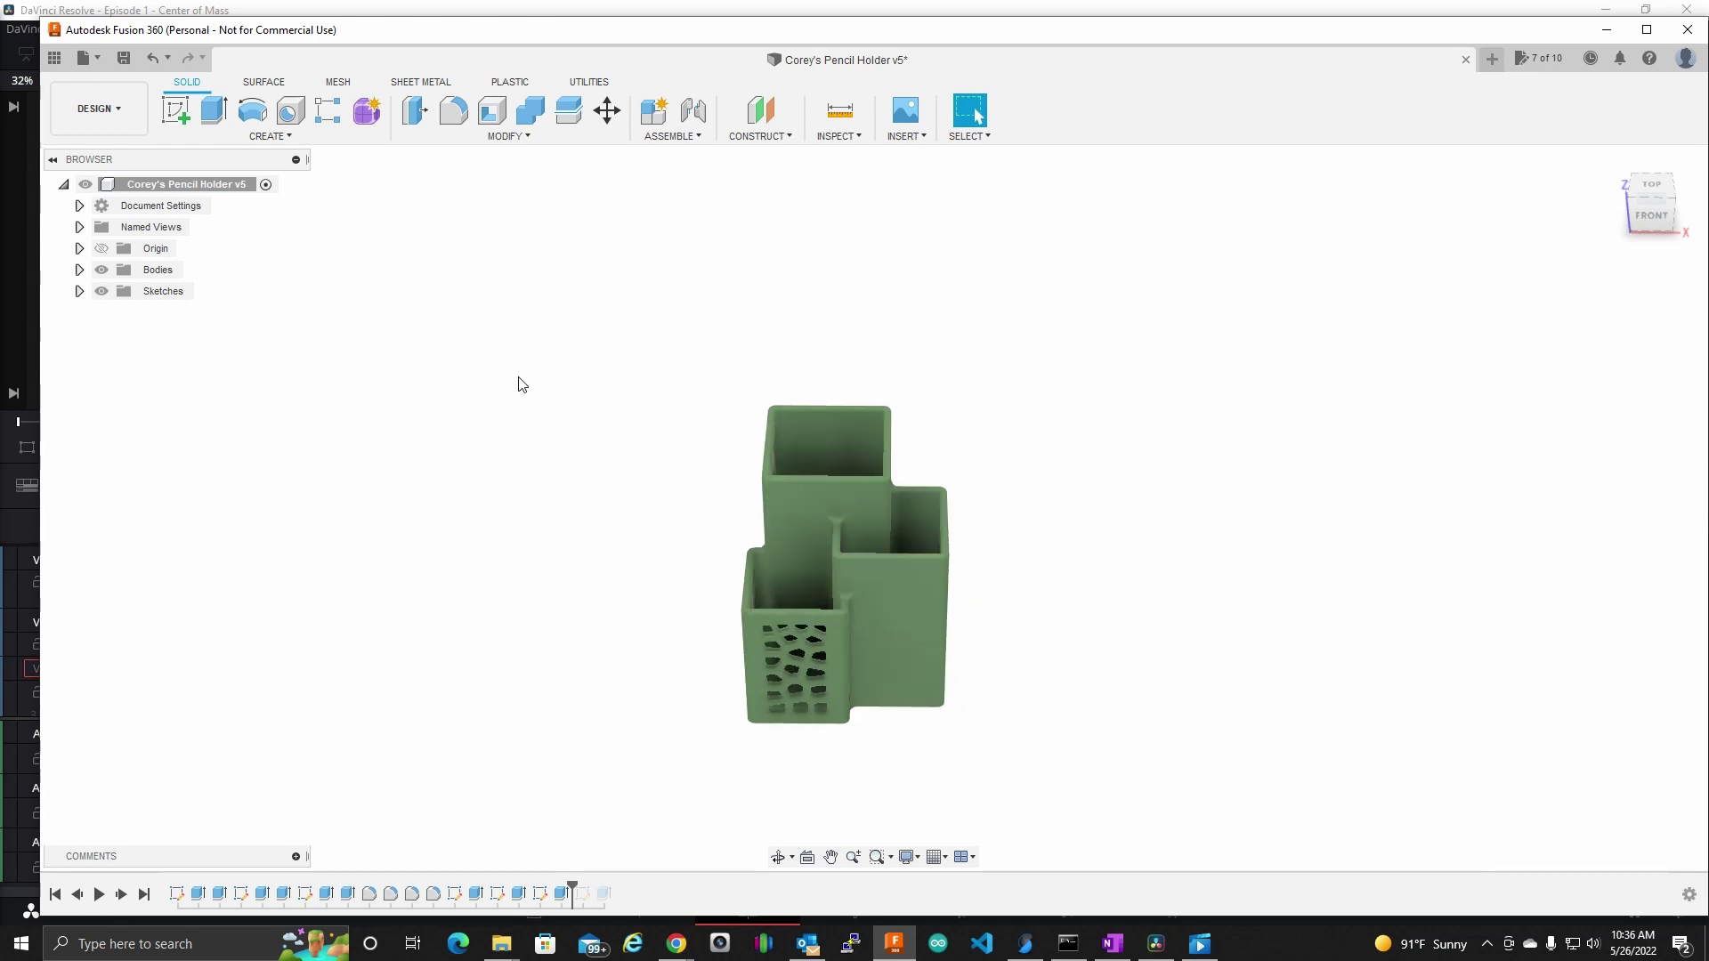
- Sketch on the tall compartment's face and open the Voronoi editor sized 44.00 × 95.50 mm
left_click(181, 111)
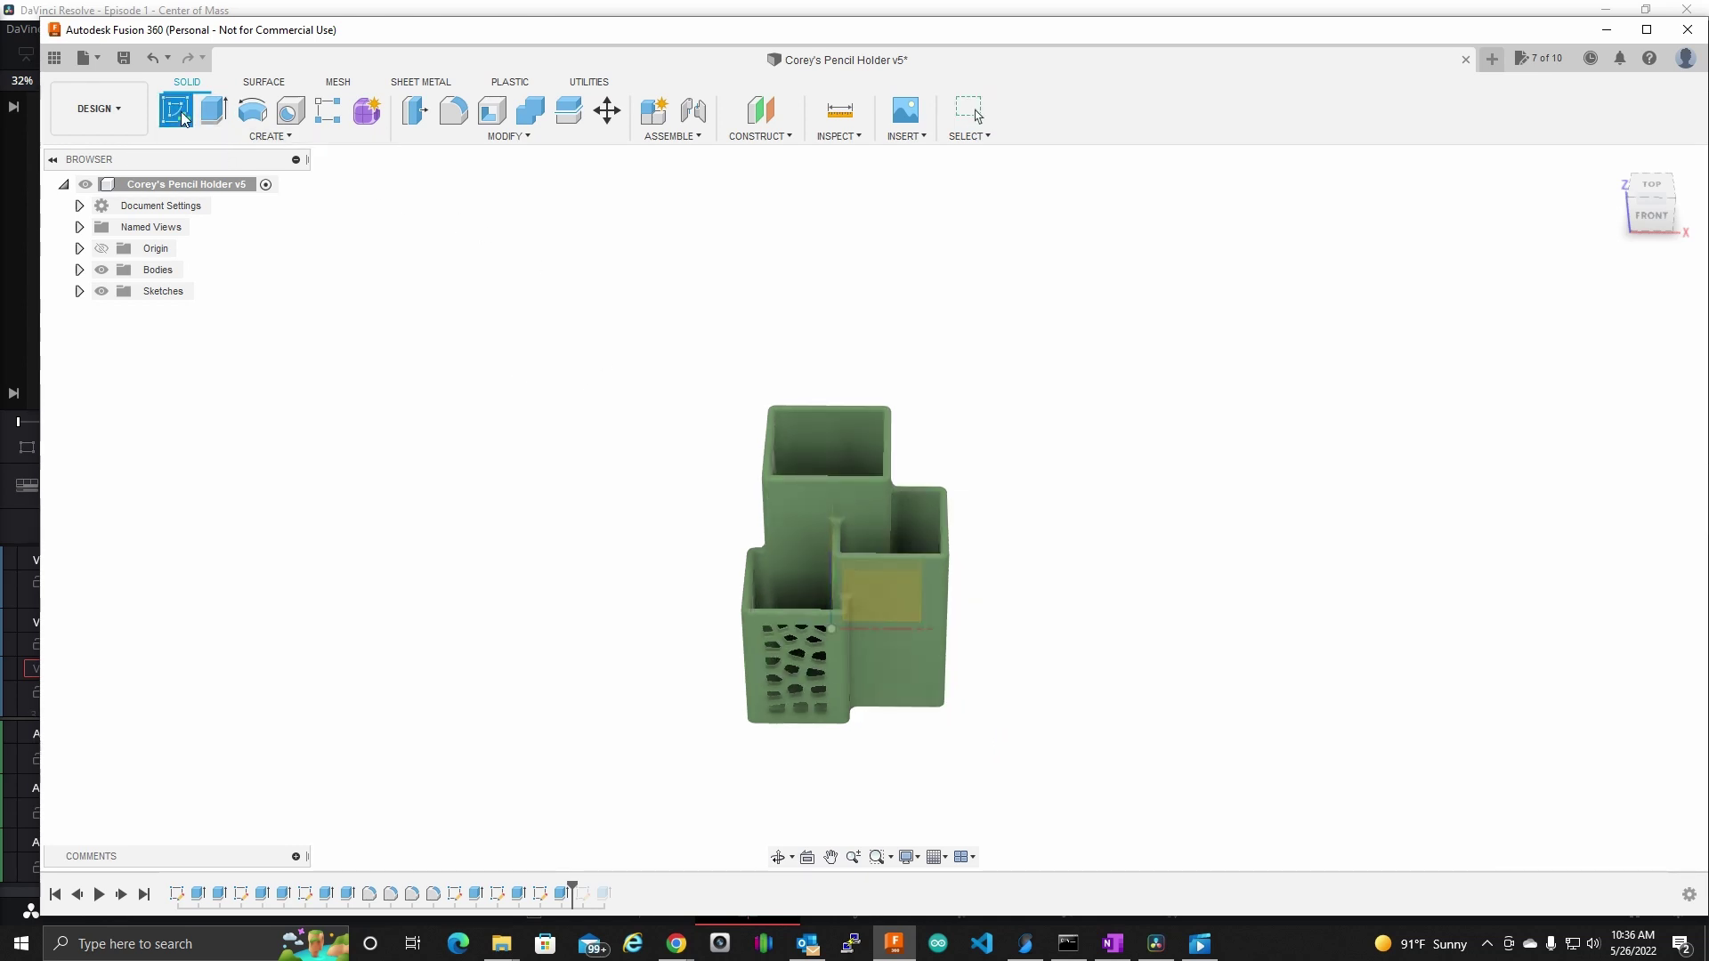
left_click(808, 534)
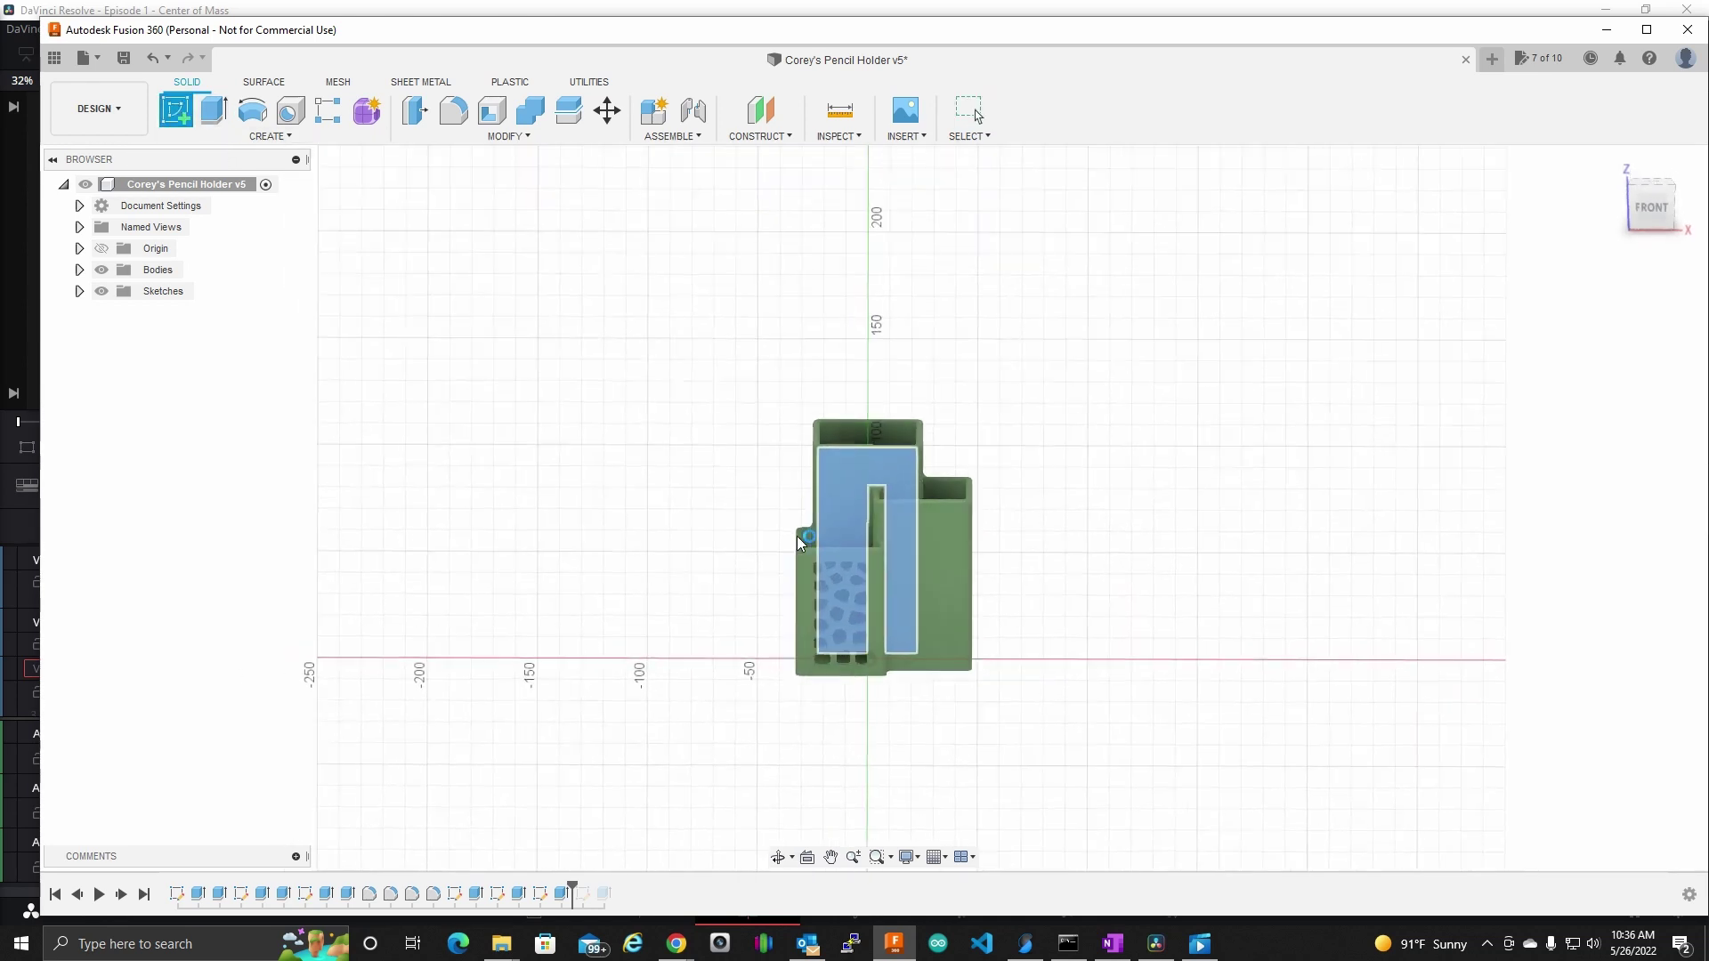
left_click(1656, 616)
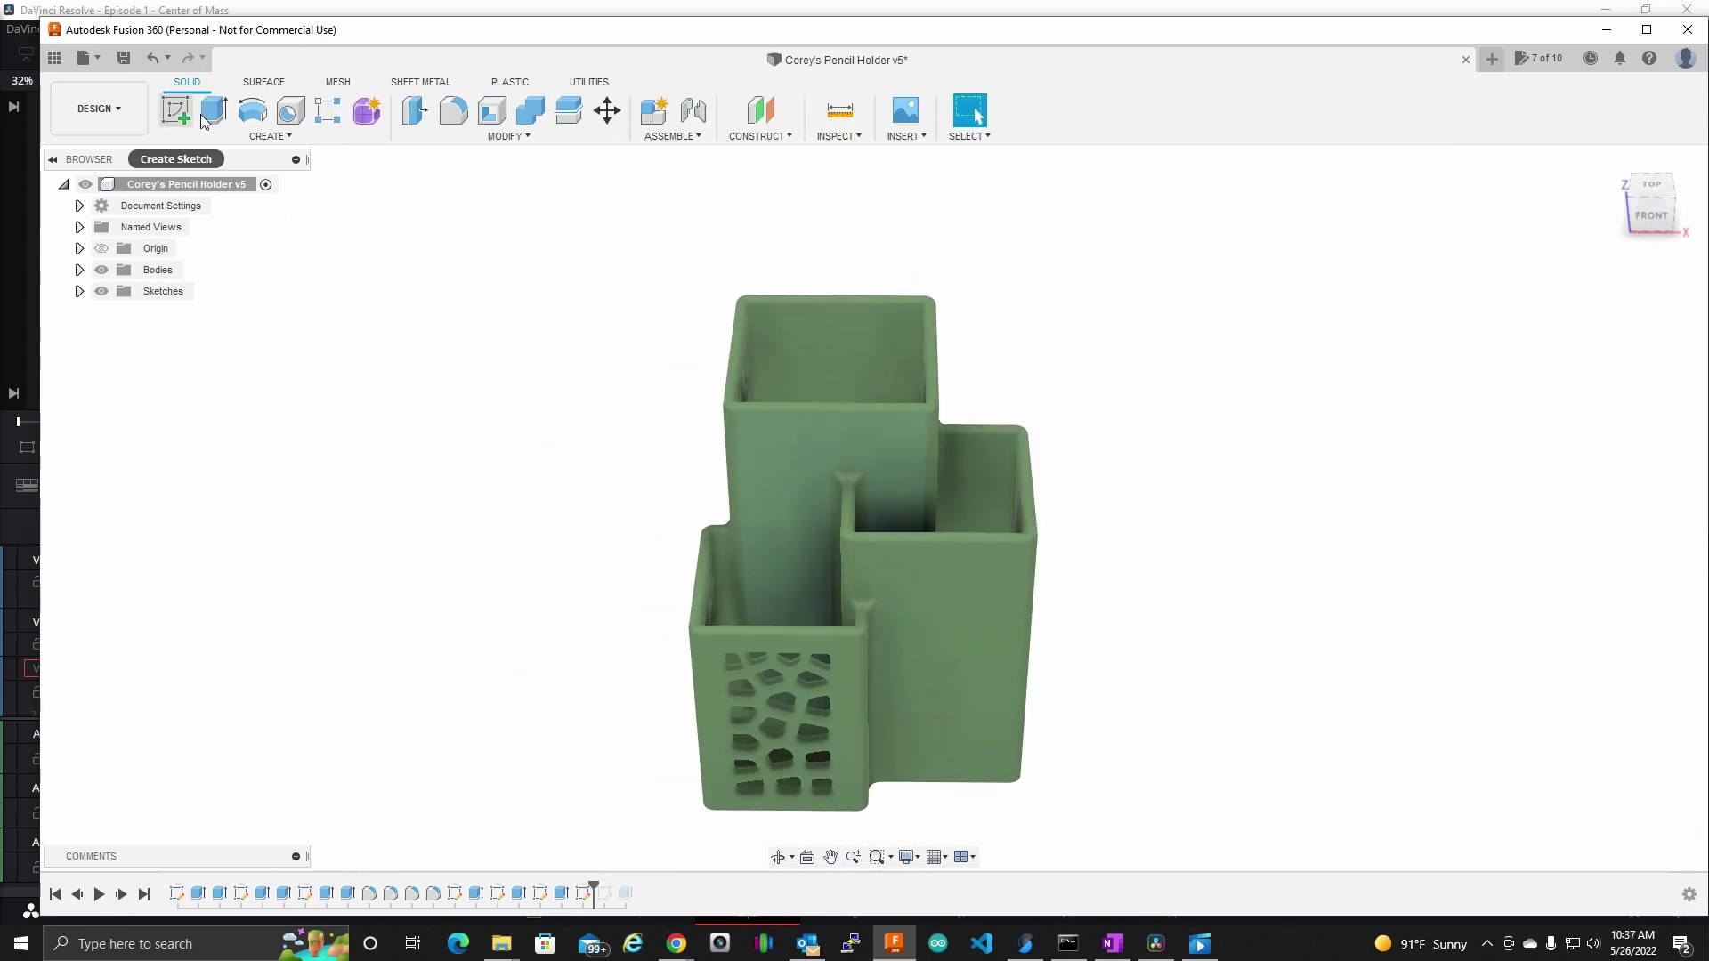
left_click(228, 138)
left_click(233, 651)
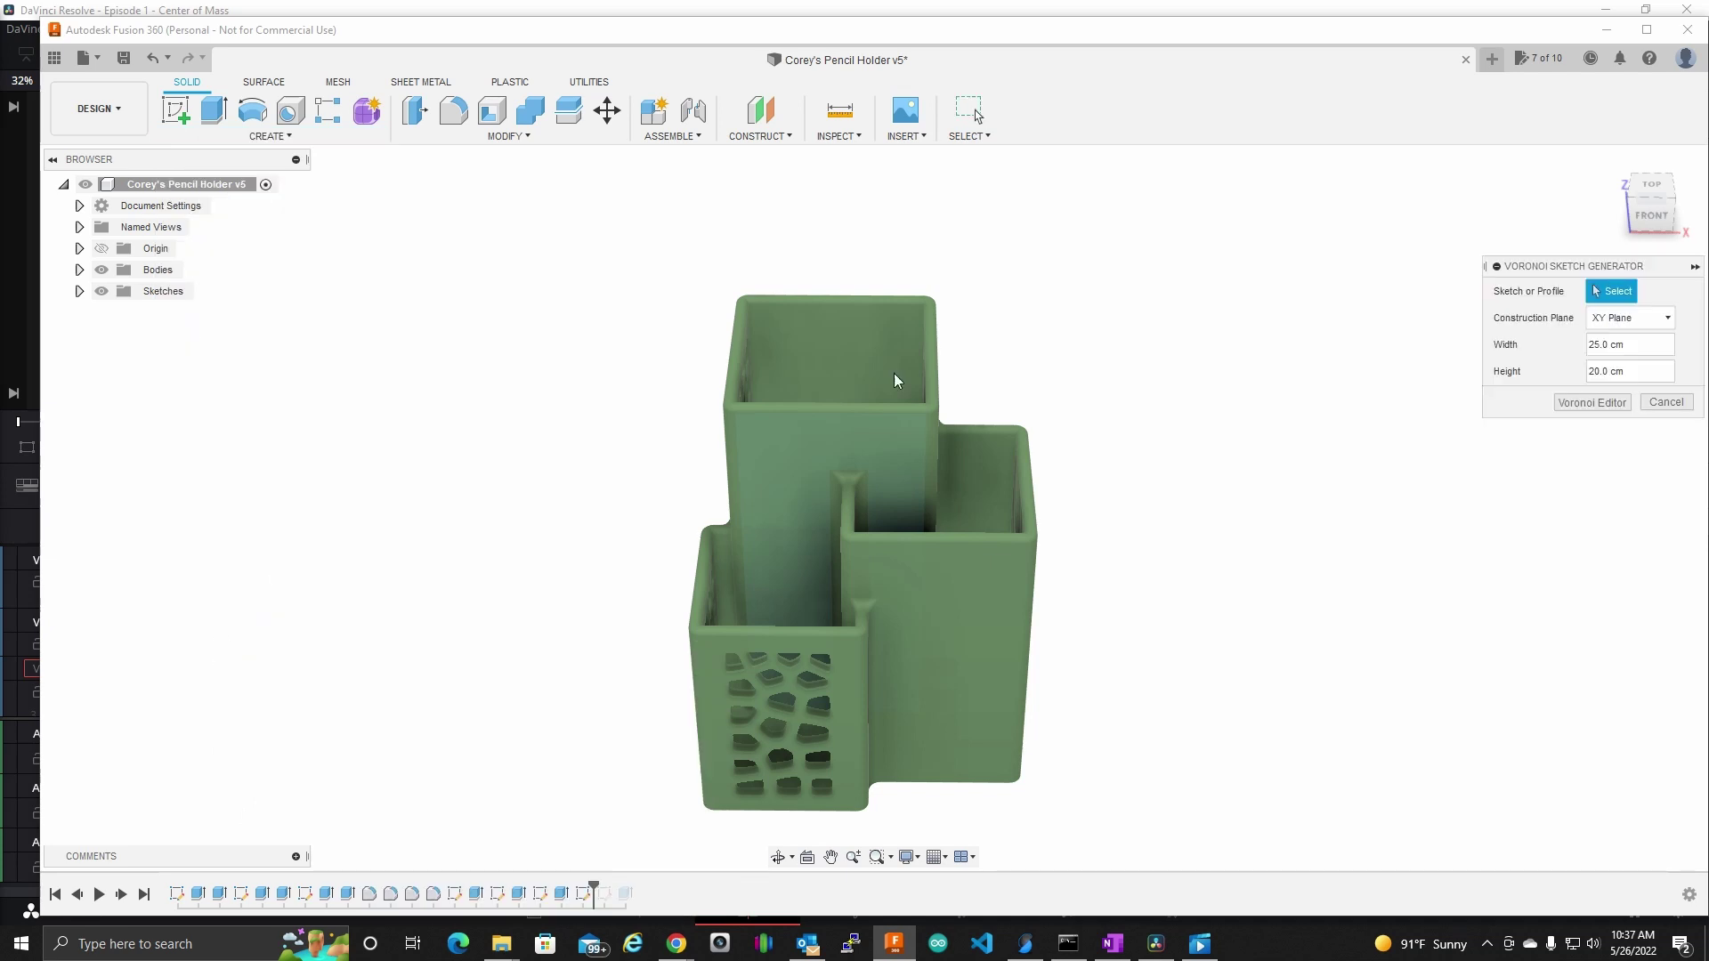
left_click(799, 521)
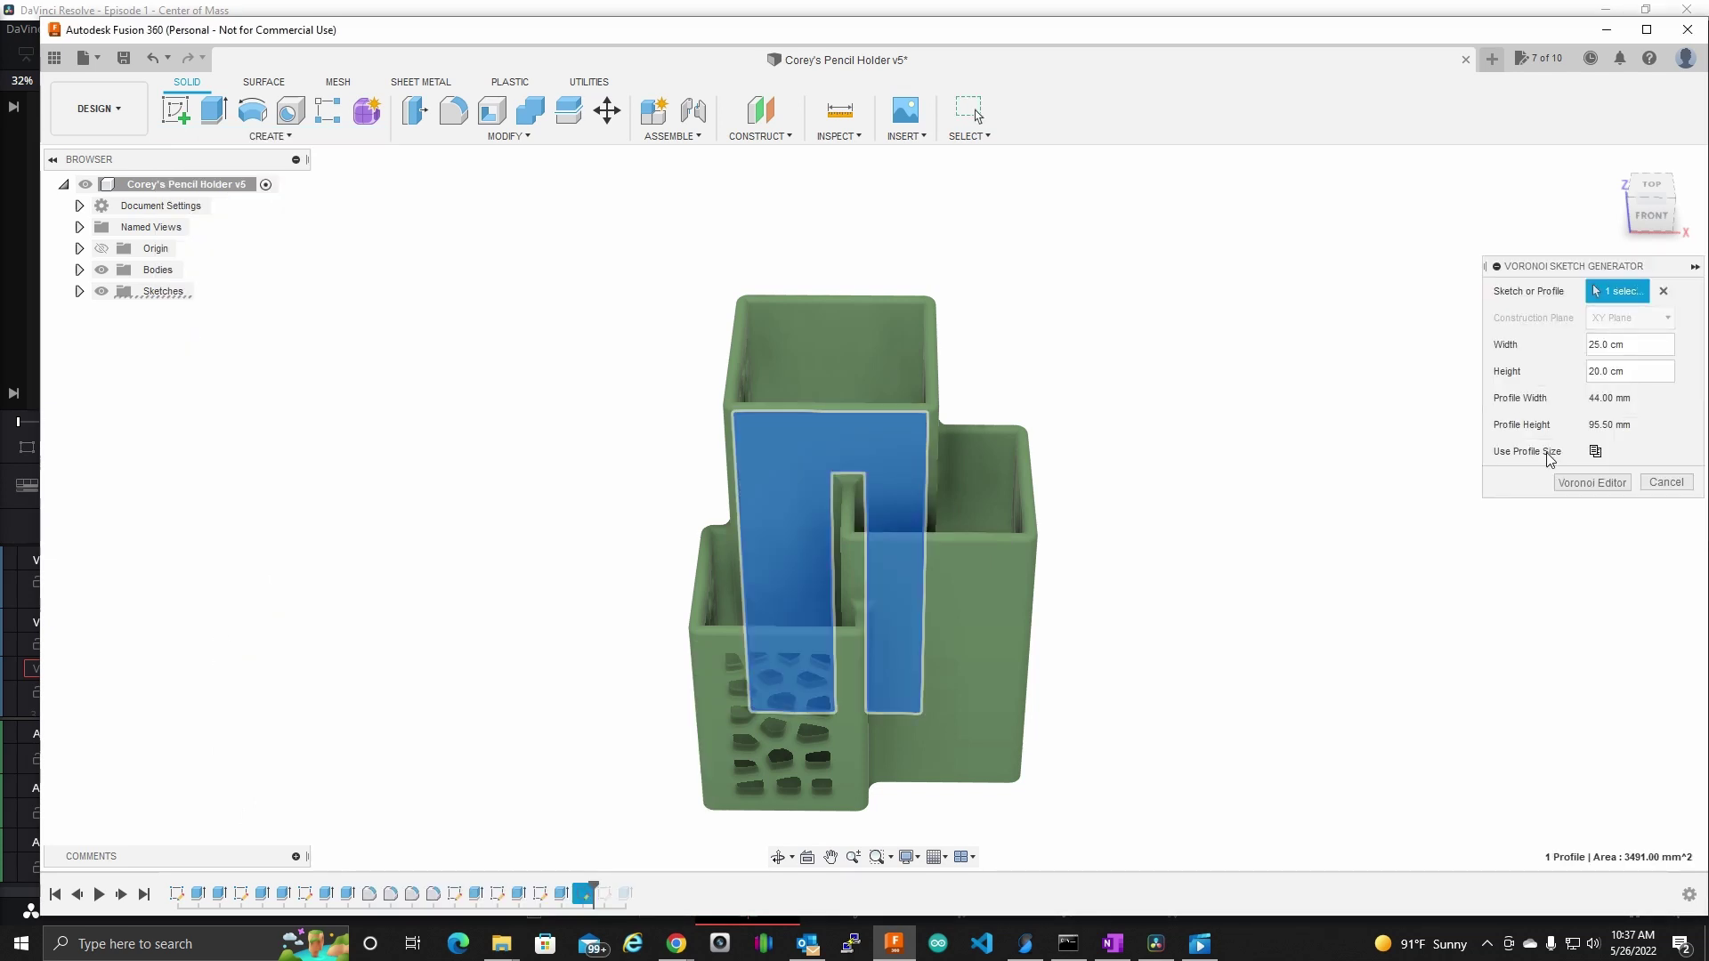
left_click(1596, 453)
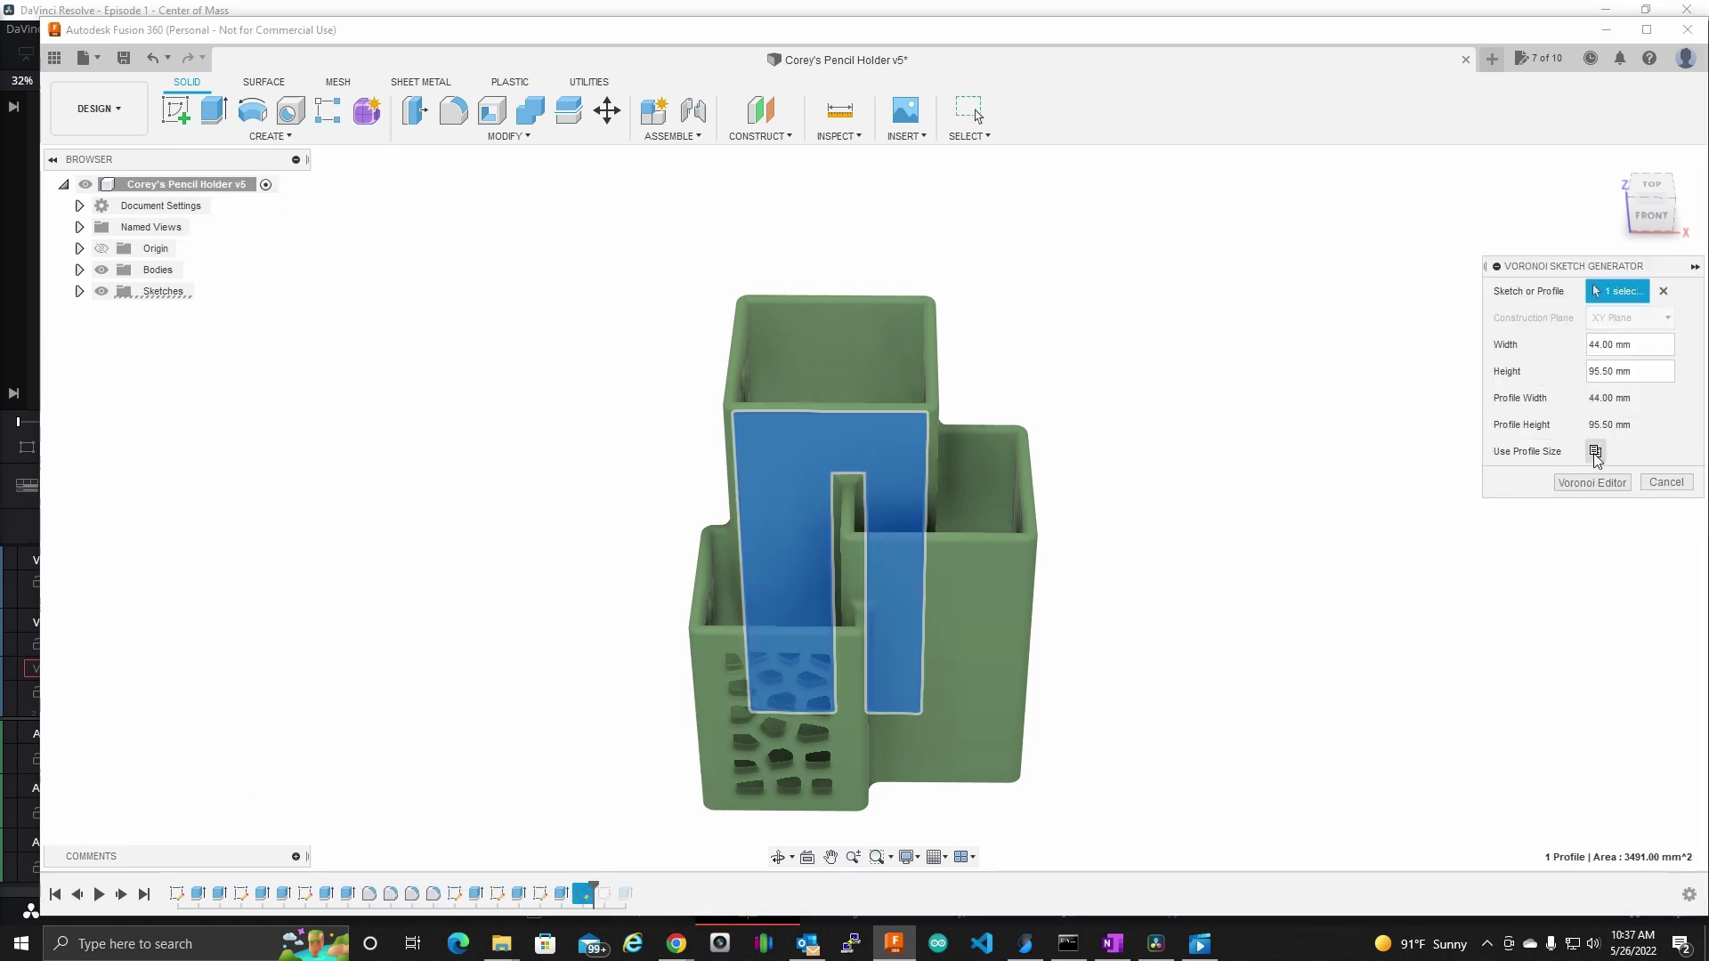
left_click(1611, 481)
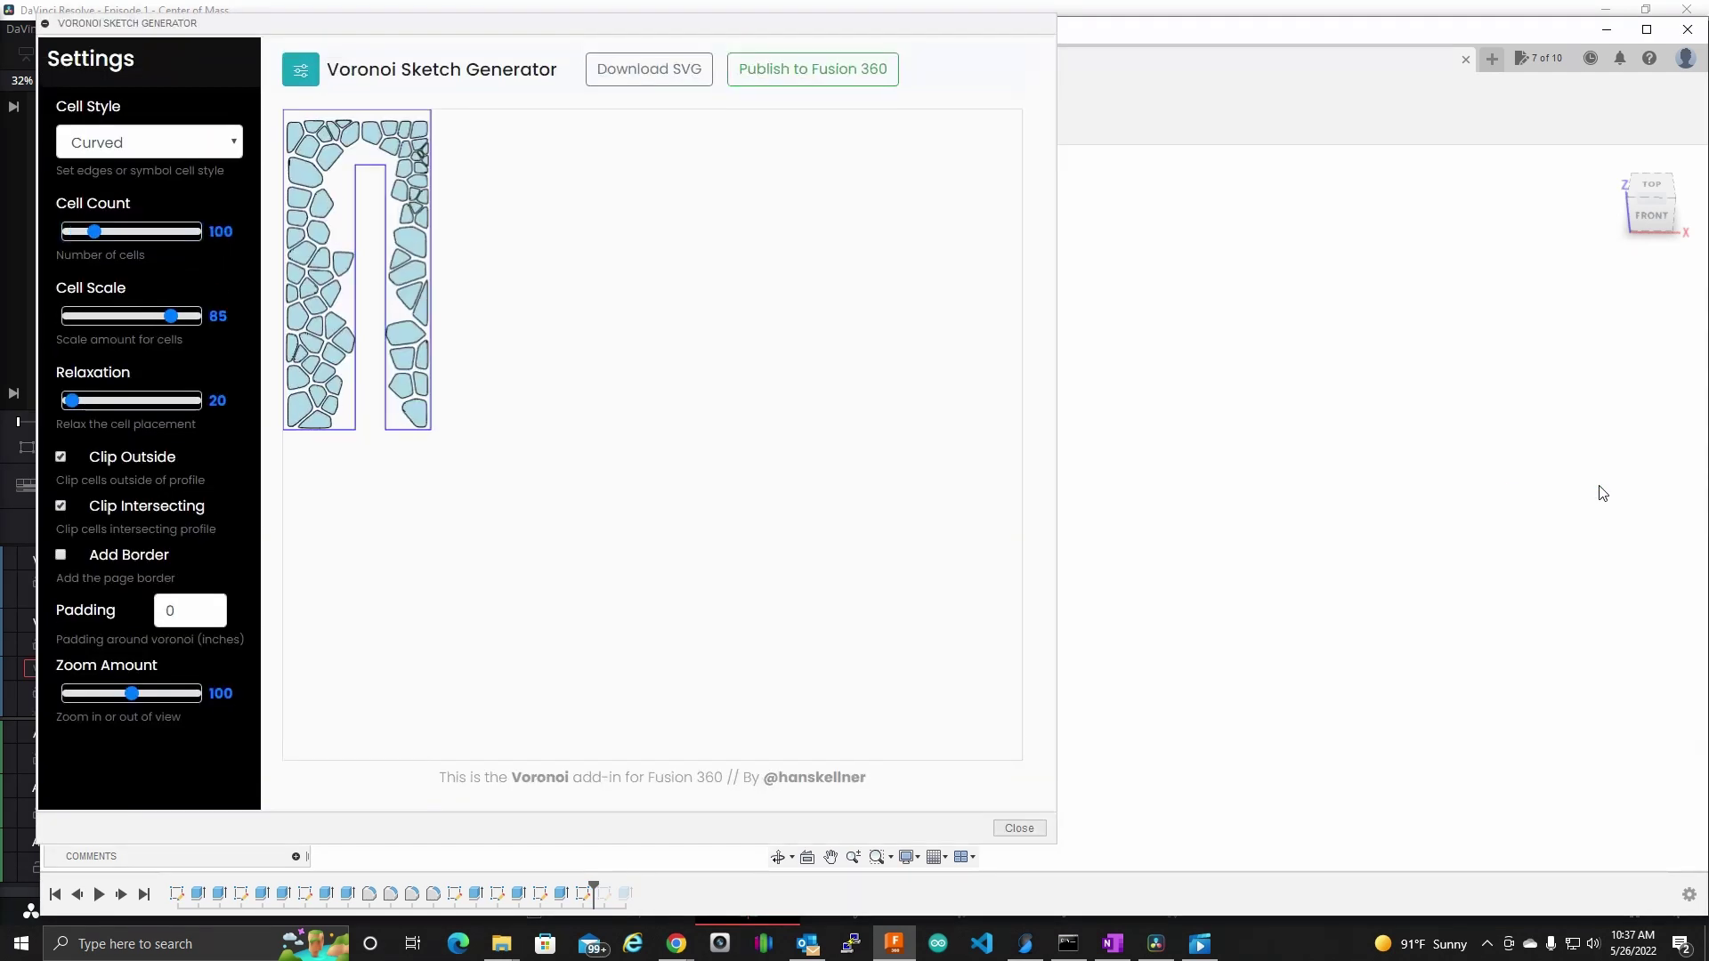
- Set 0.1 padding, shrink the cells, lower the count to 33 and publish onto the holder
left_click(210, 606)
left_click_drag(168, 317, 151, 324)
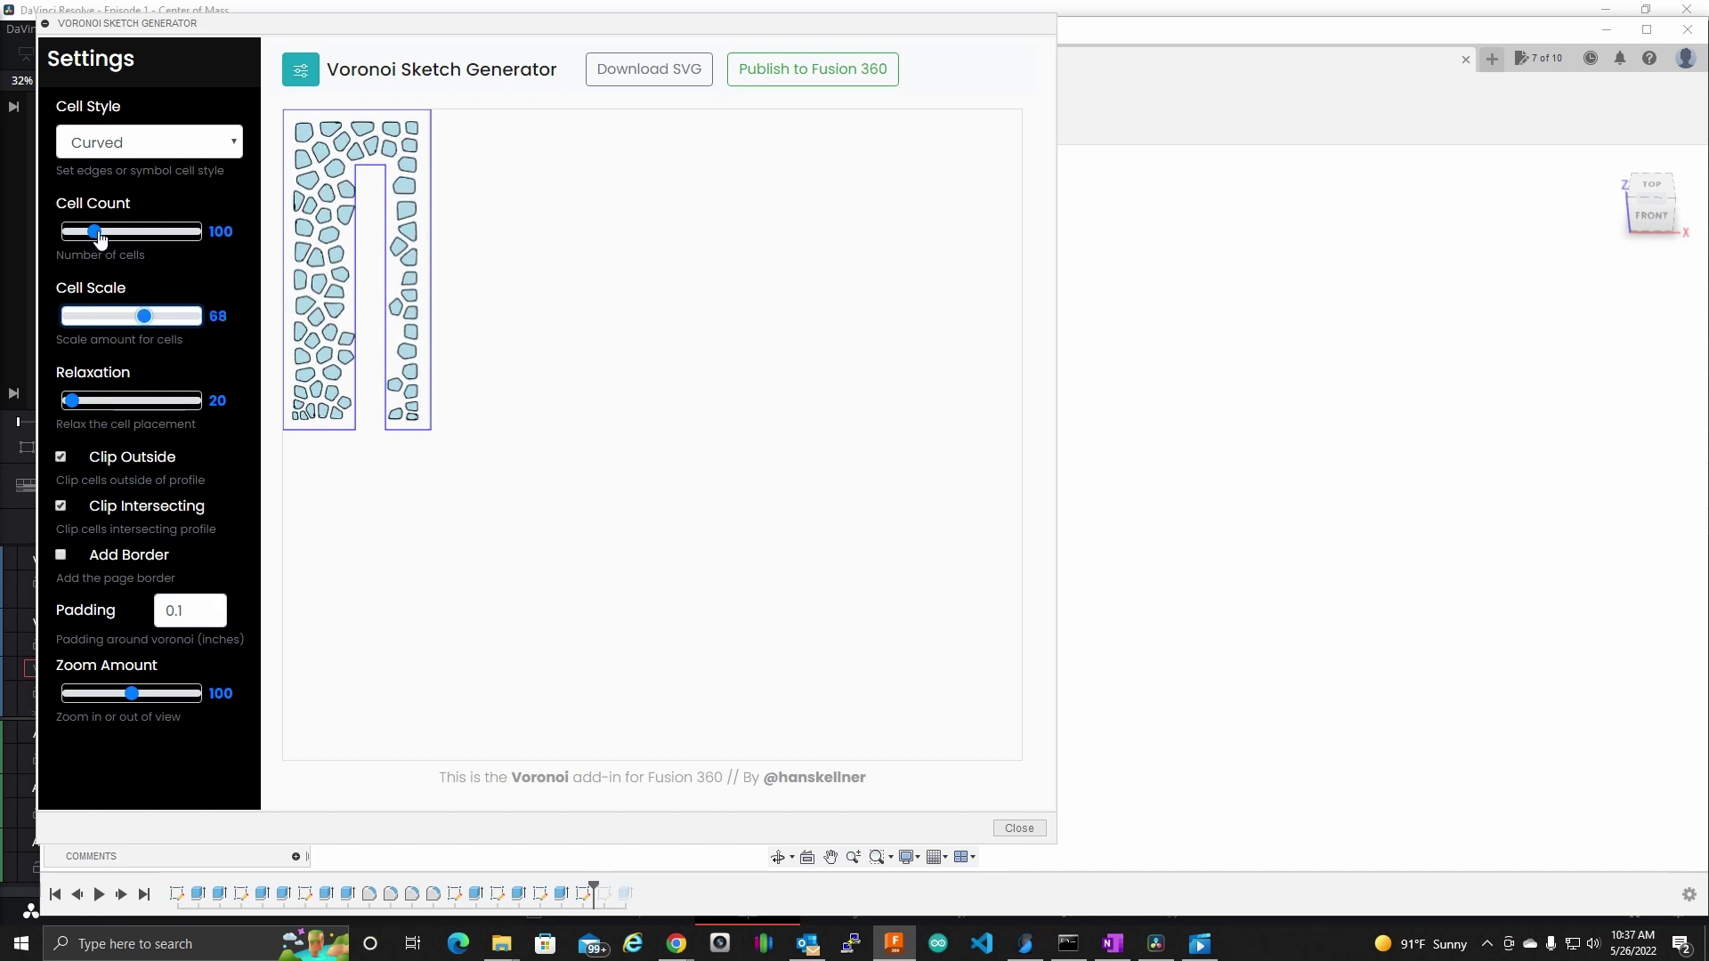
left_click_drag(99, 238, 83, 236)
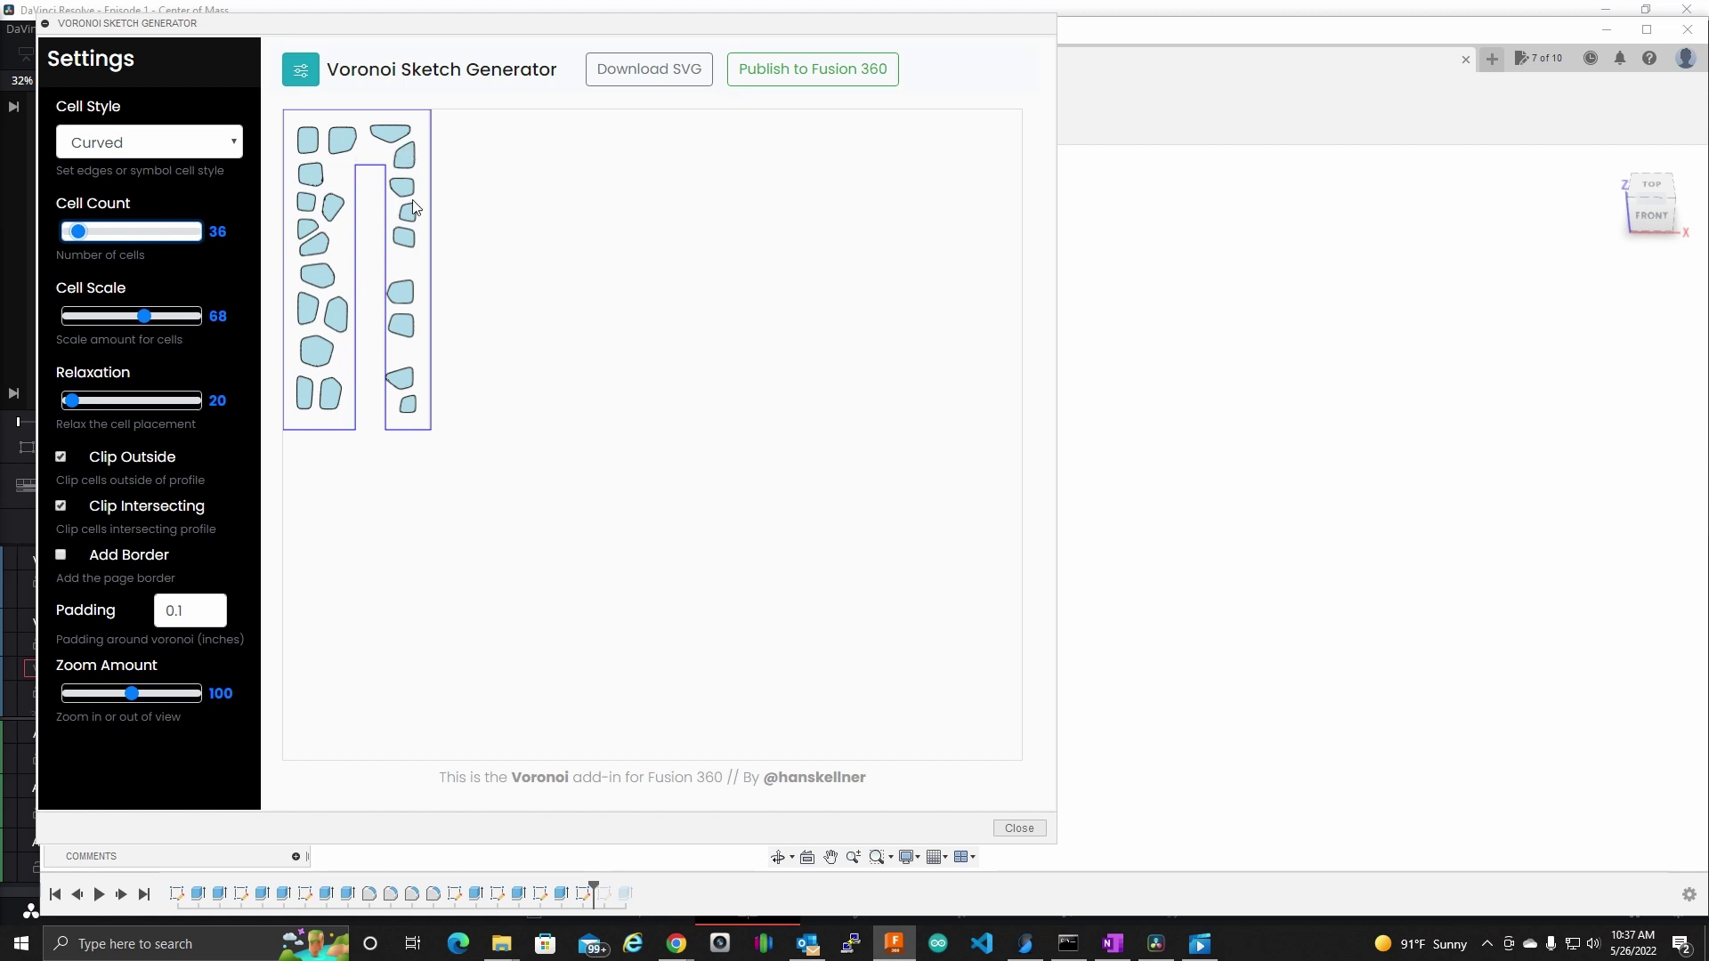
key("Left")
key("Left")
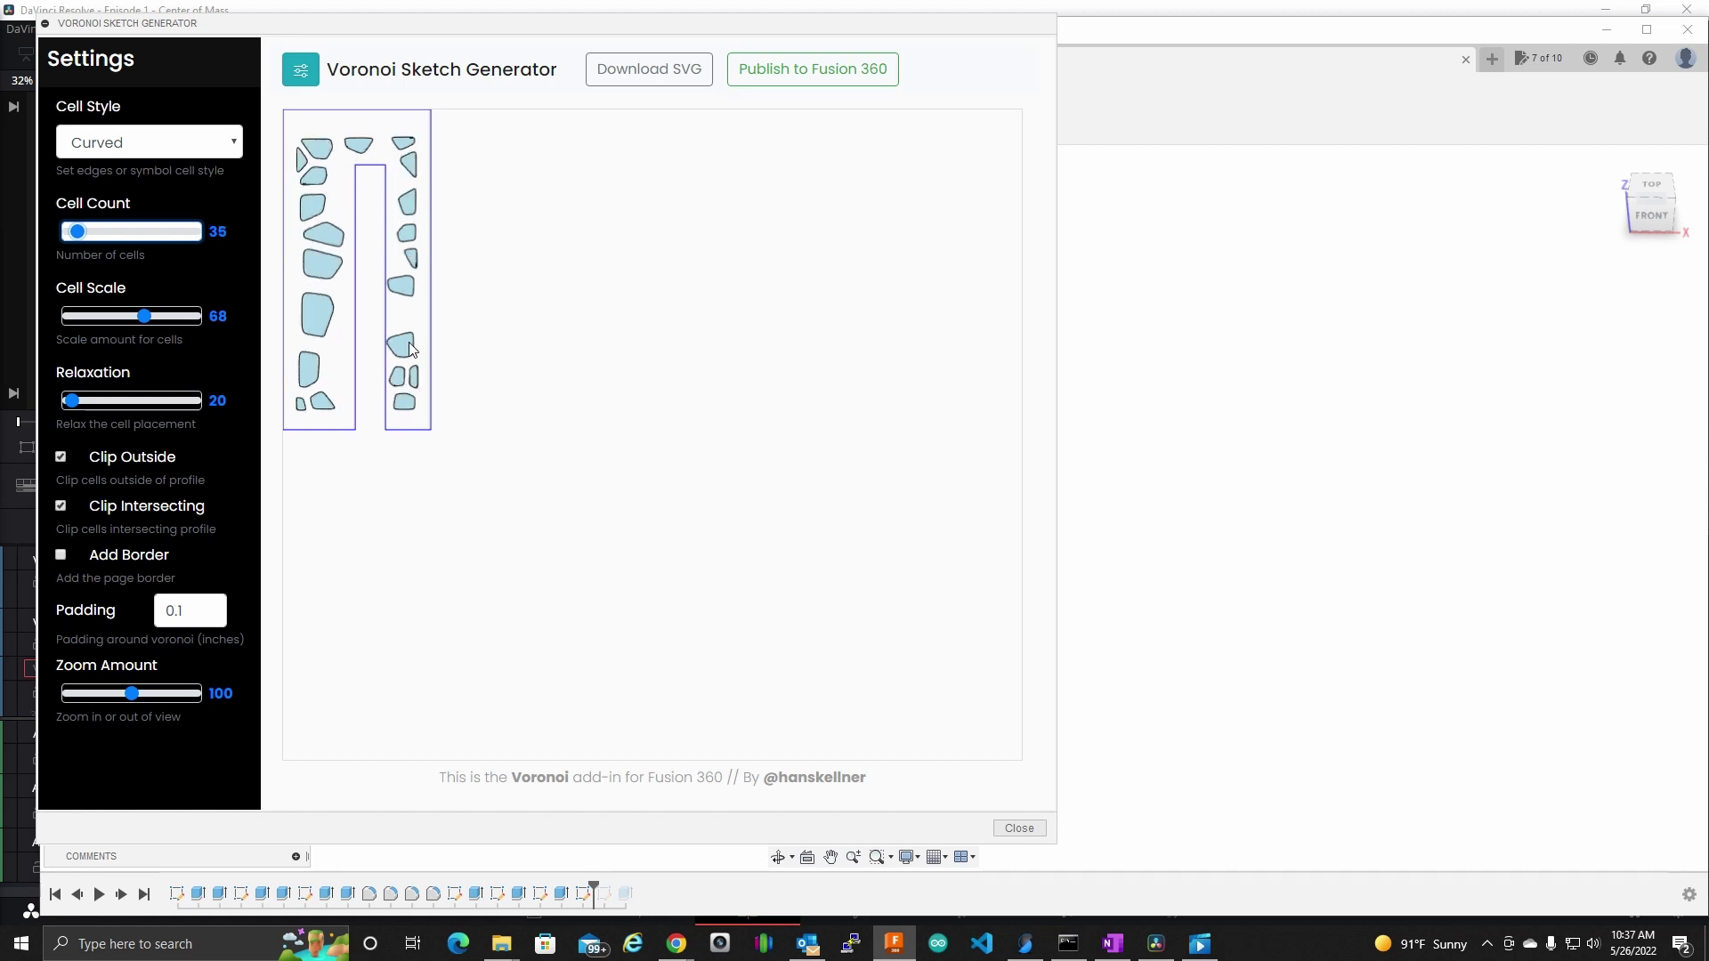
key("Left")
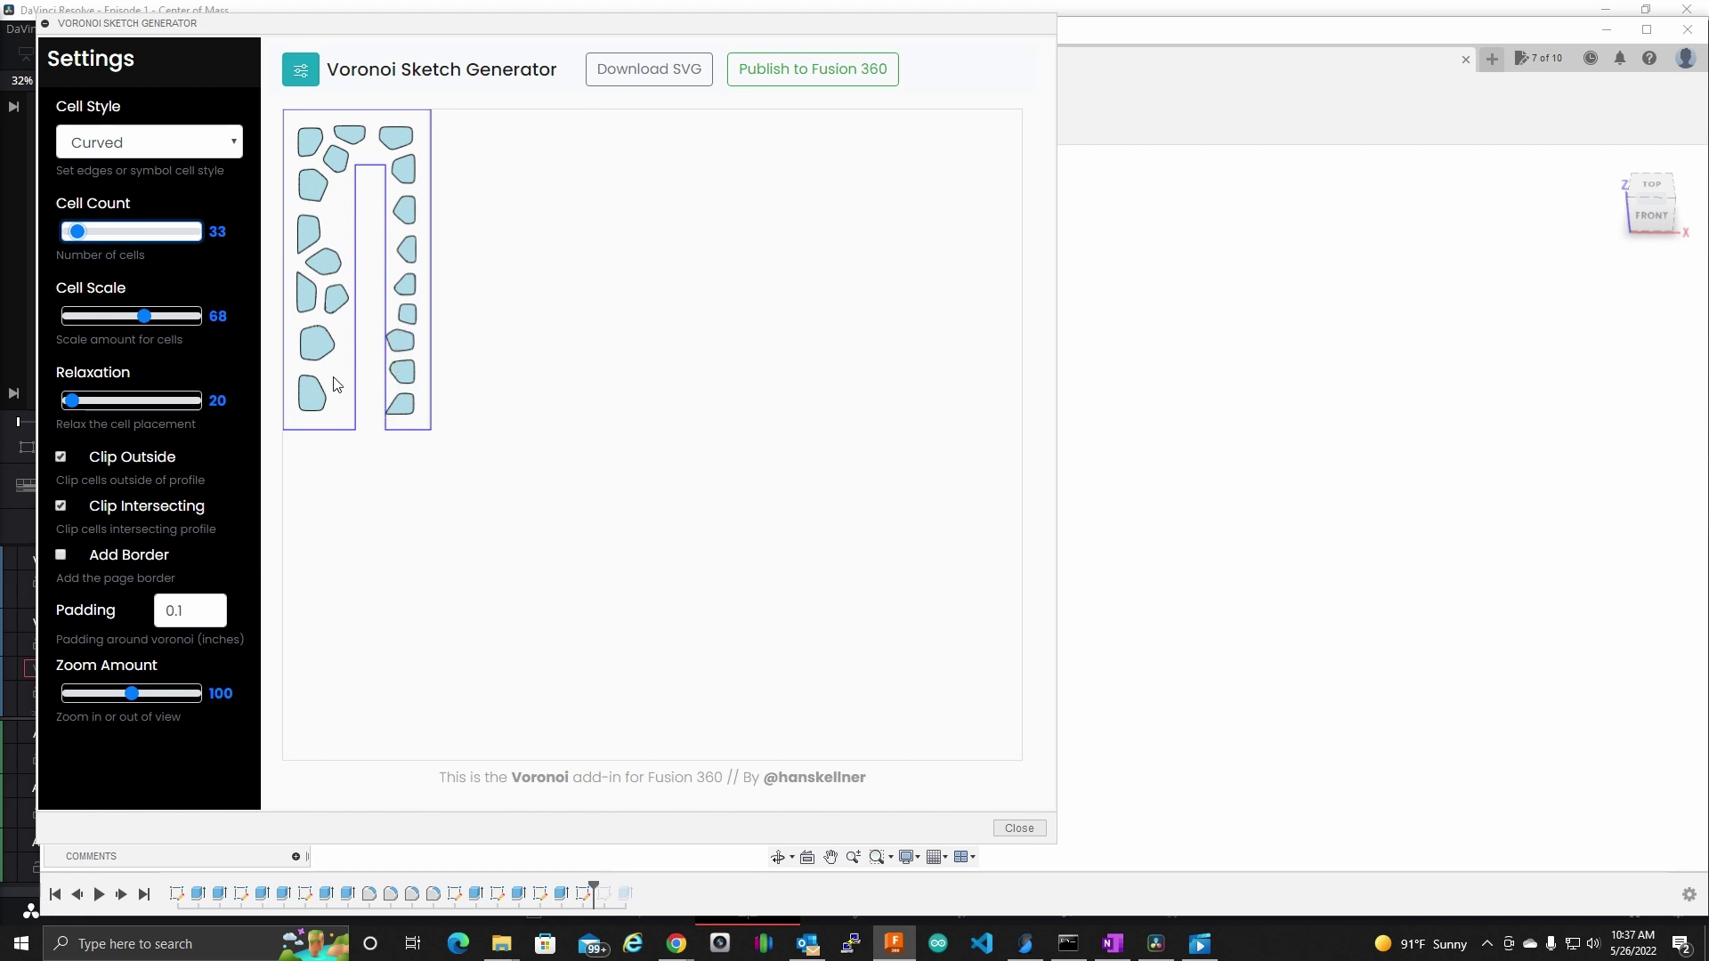
left_click(783, 70)
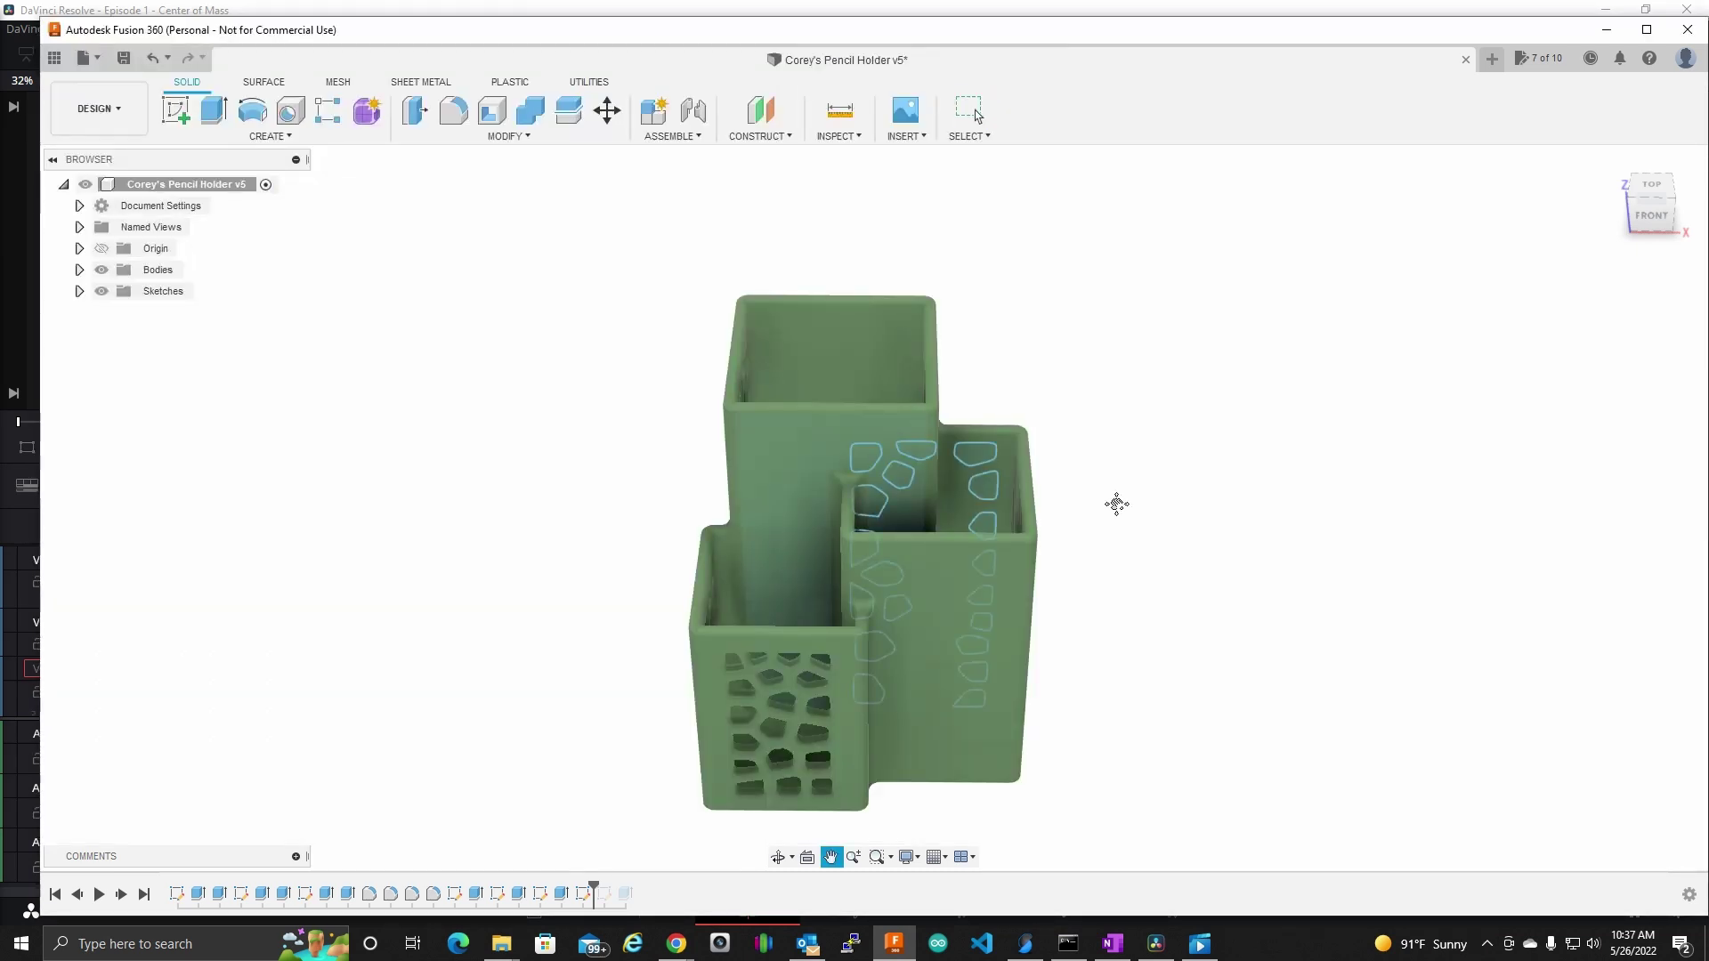
- In the front view with bodies hidden, select the Voronoi cell sketch for Move/Copy
left_click(1664, 226)
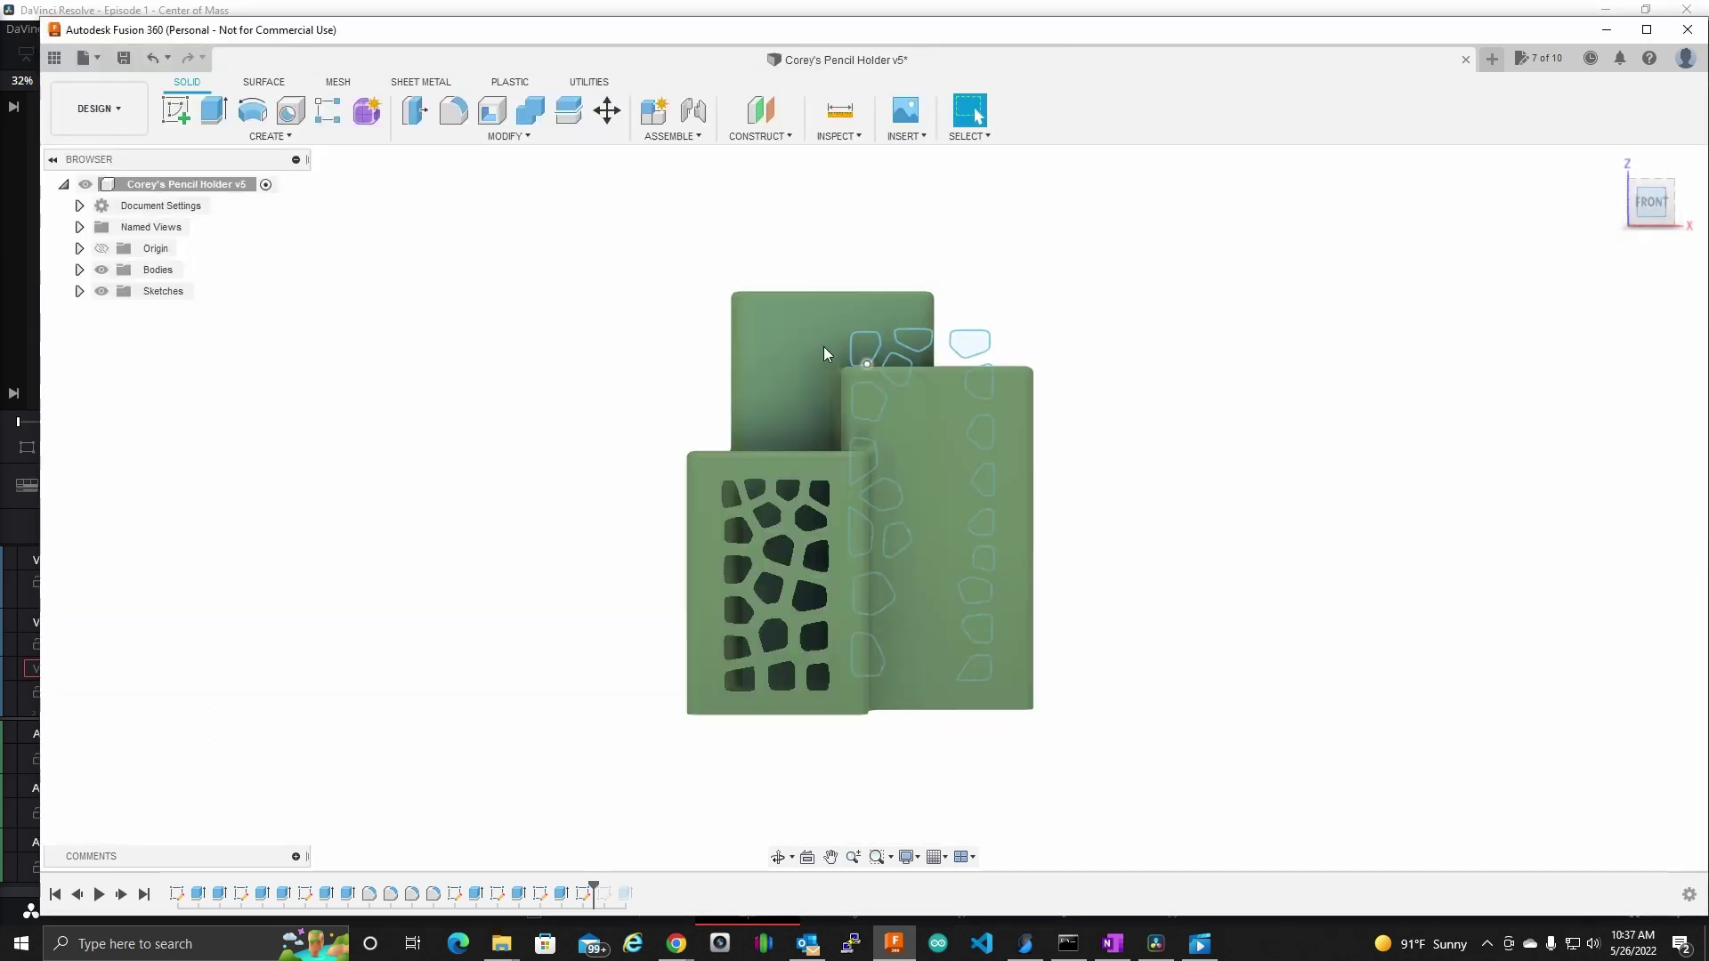
left_click(101, 270)
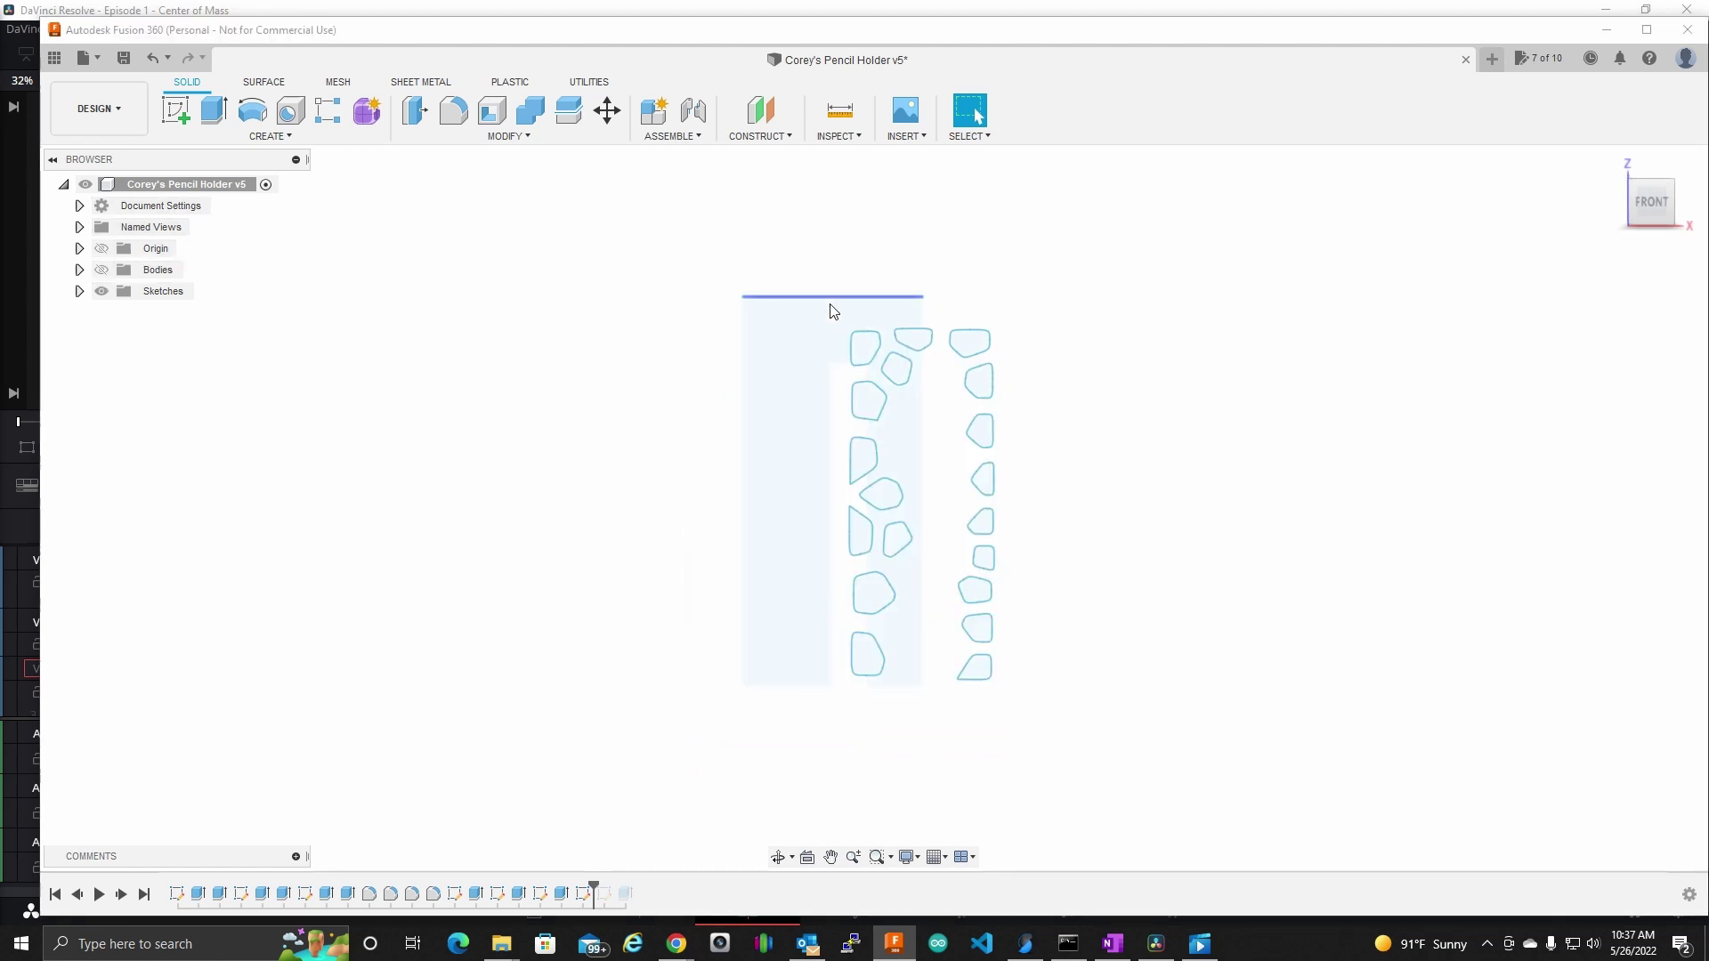
left_click_drag(1023, 695, 721, 268)
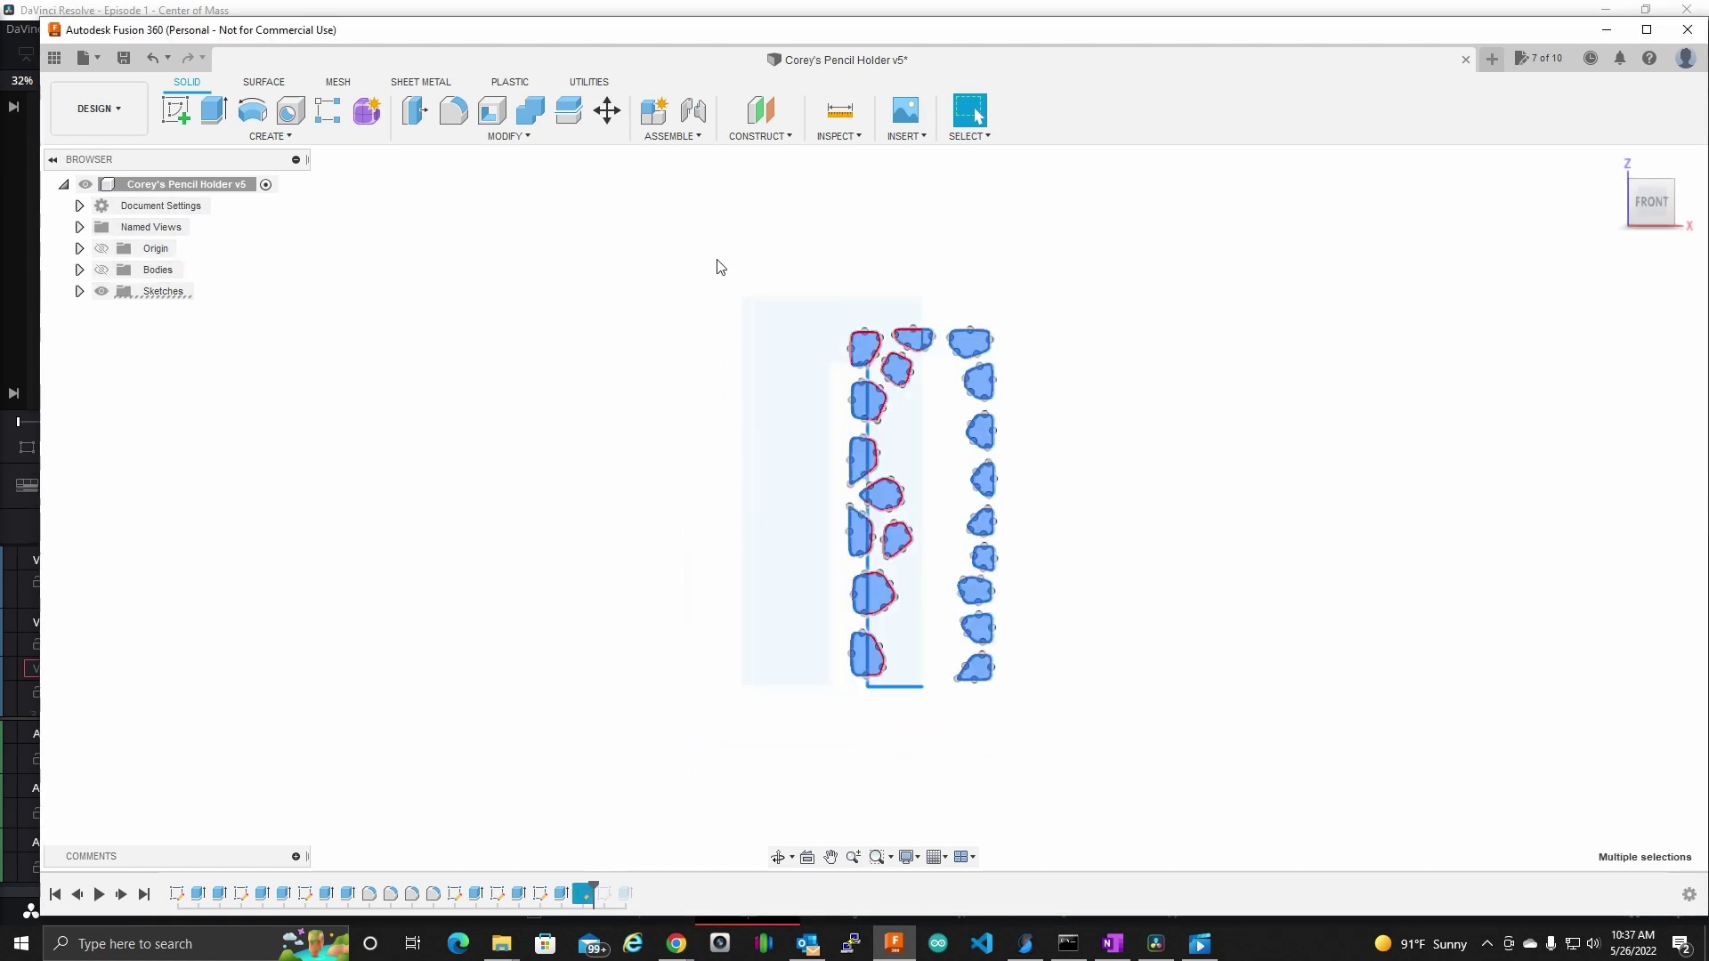
left_click(508, 136)
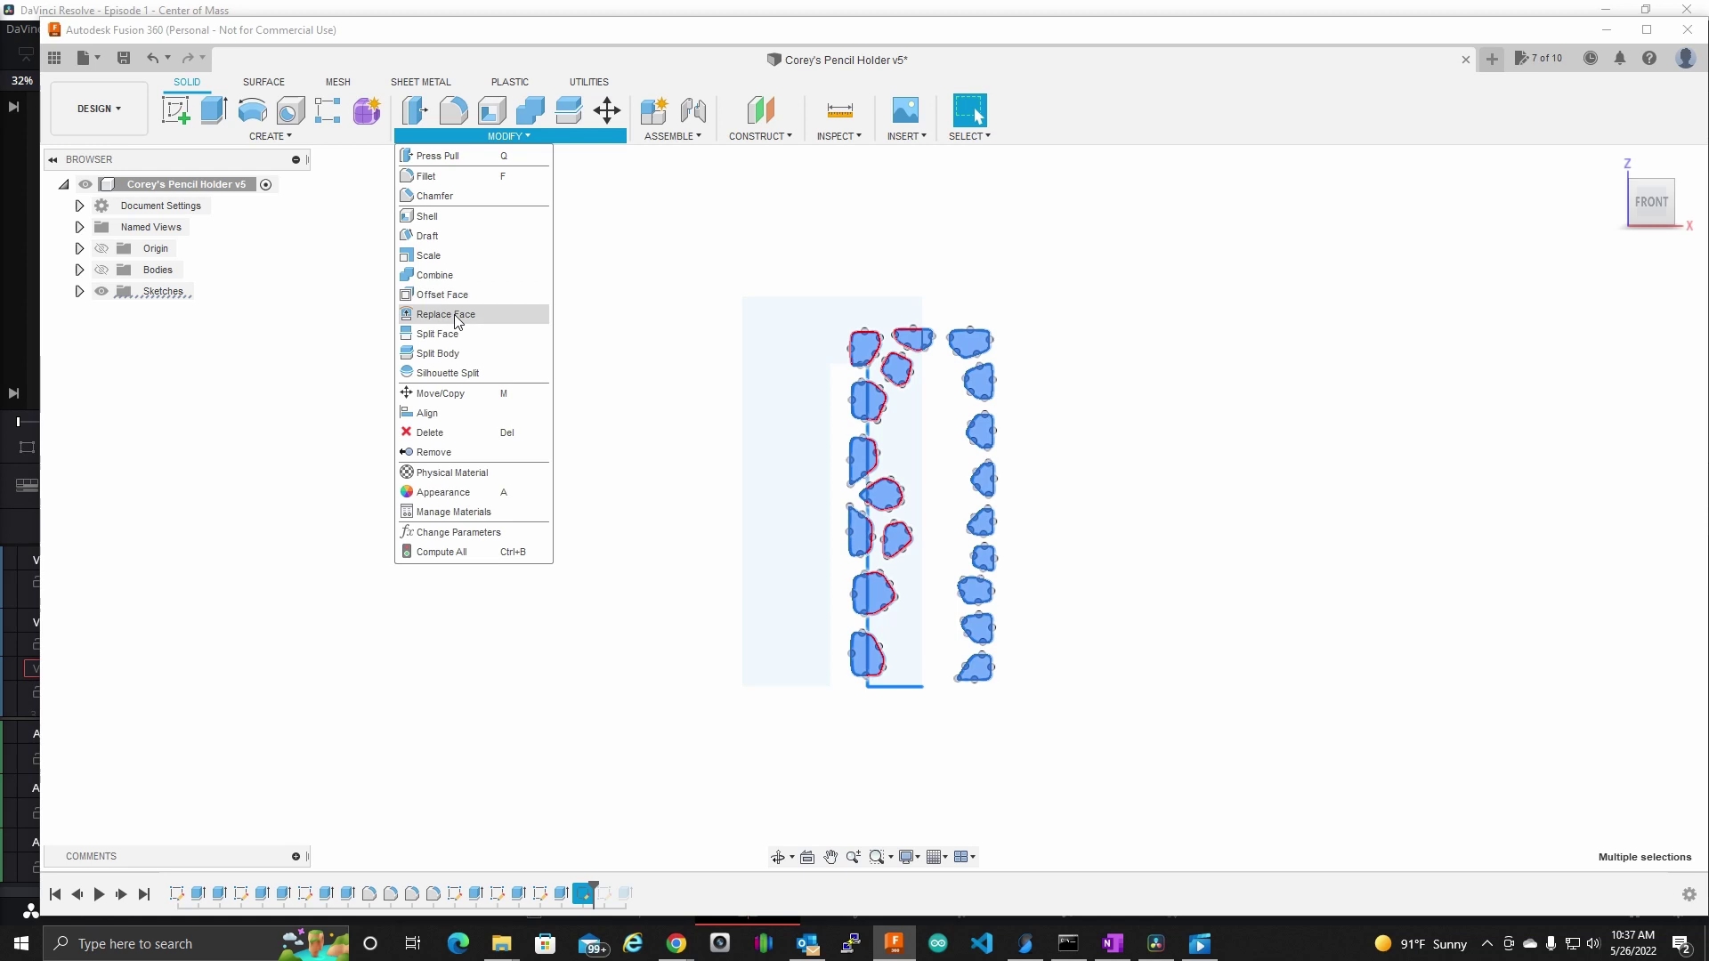
left_click(445, 389)
- Shift the Voronoi cells to the left, about 20 mm and then a little further
left_click_drag(924, 483, 844, 484)
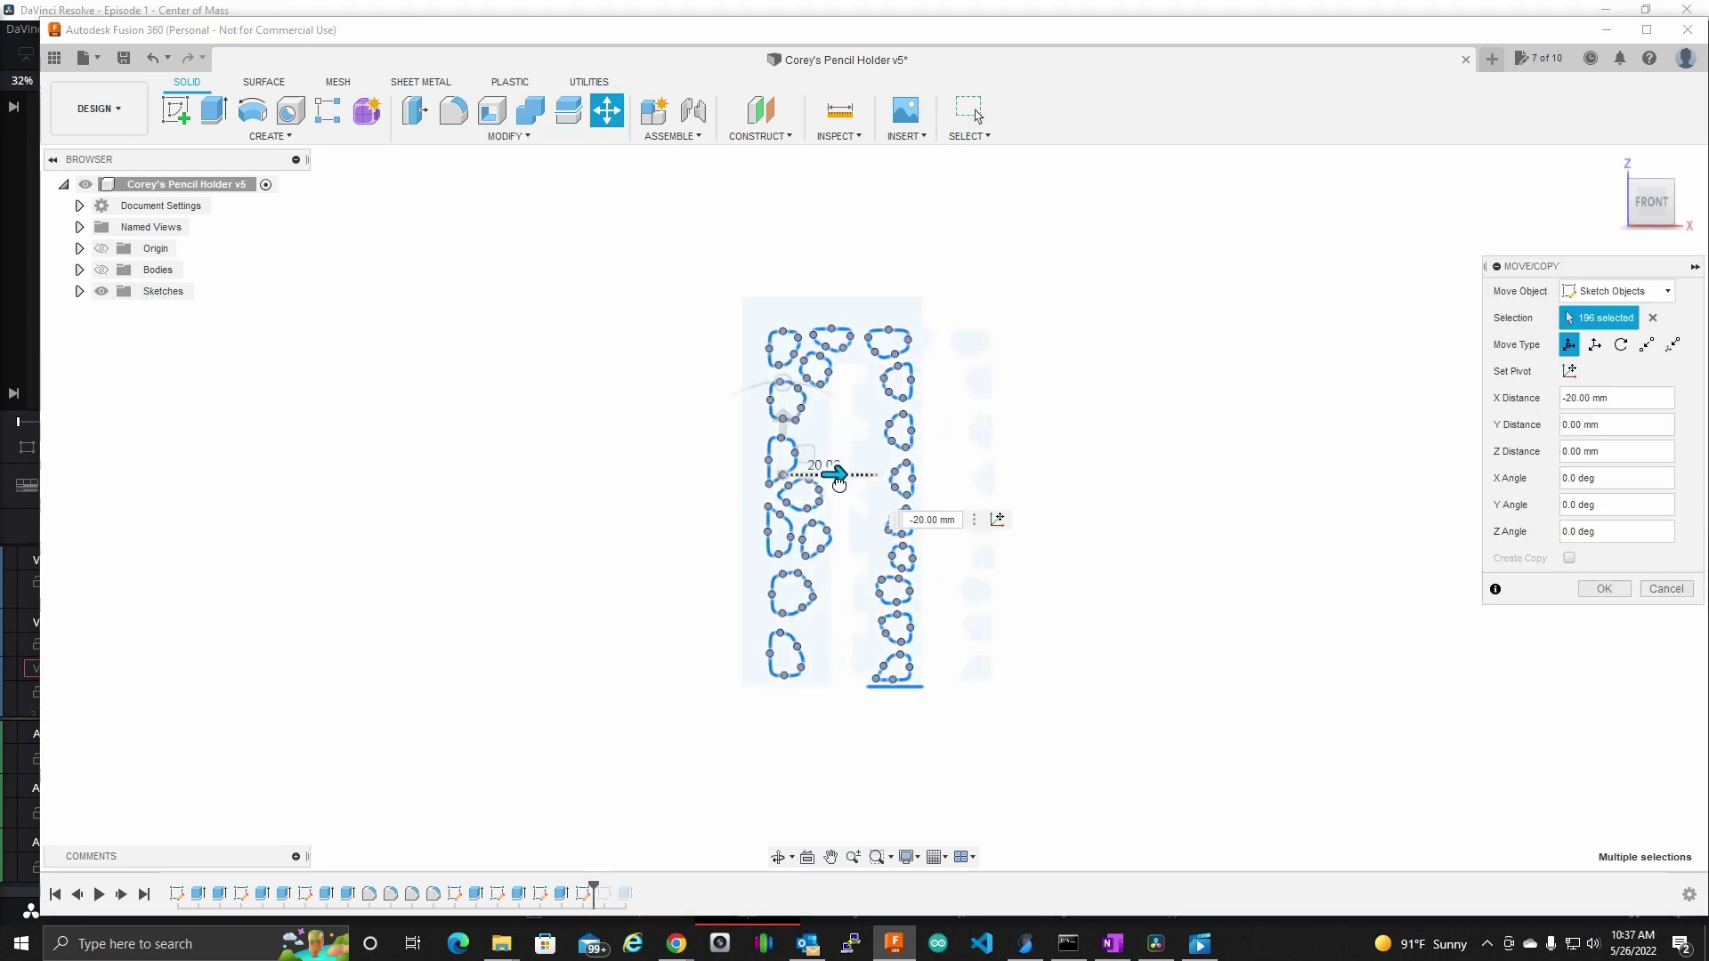
scroll(832, 472, "up", 4)
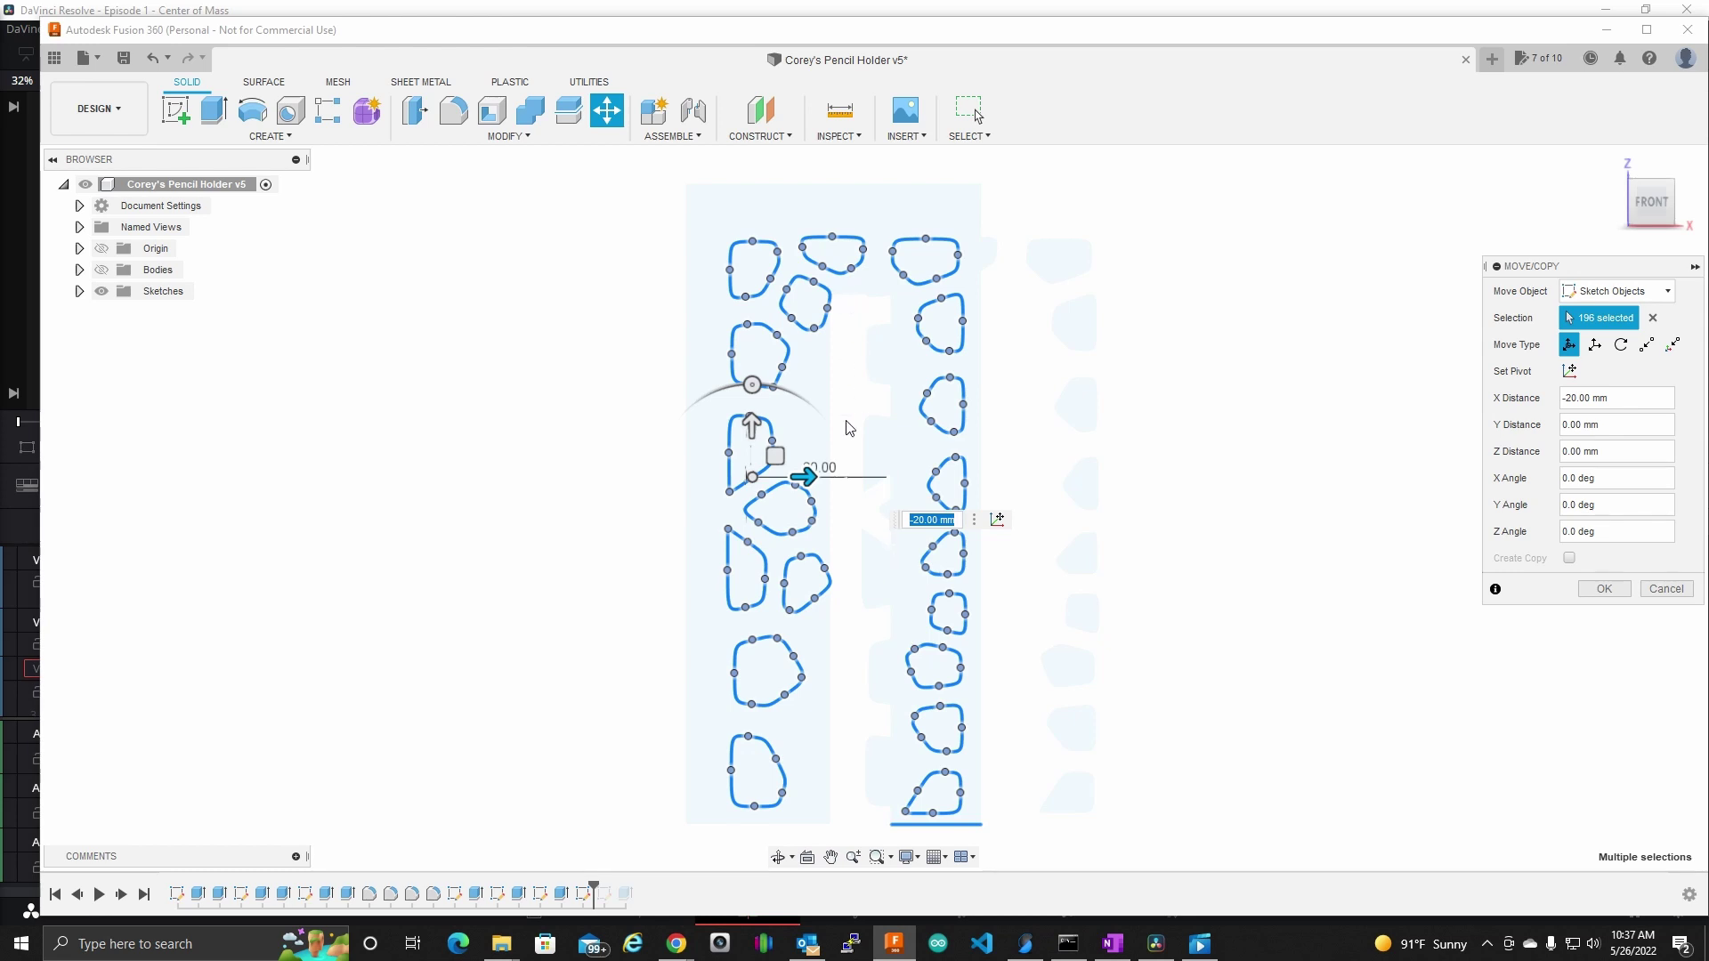
mouse_move(827, 476)
left_mouse_down()
mouse_move(795, 491)
mouse_move(829, 491)
left_mouse_up()
scroll(829, 492, "up", 3)
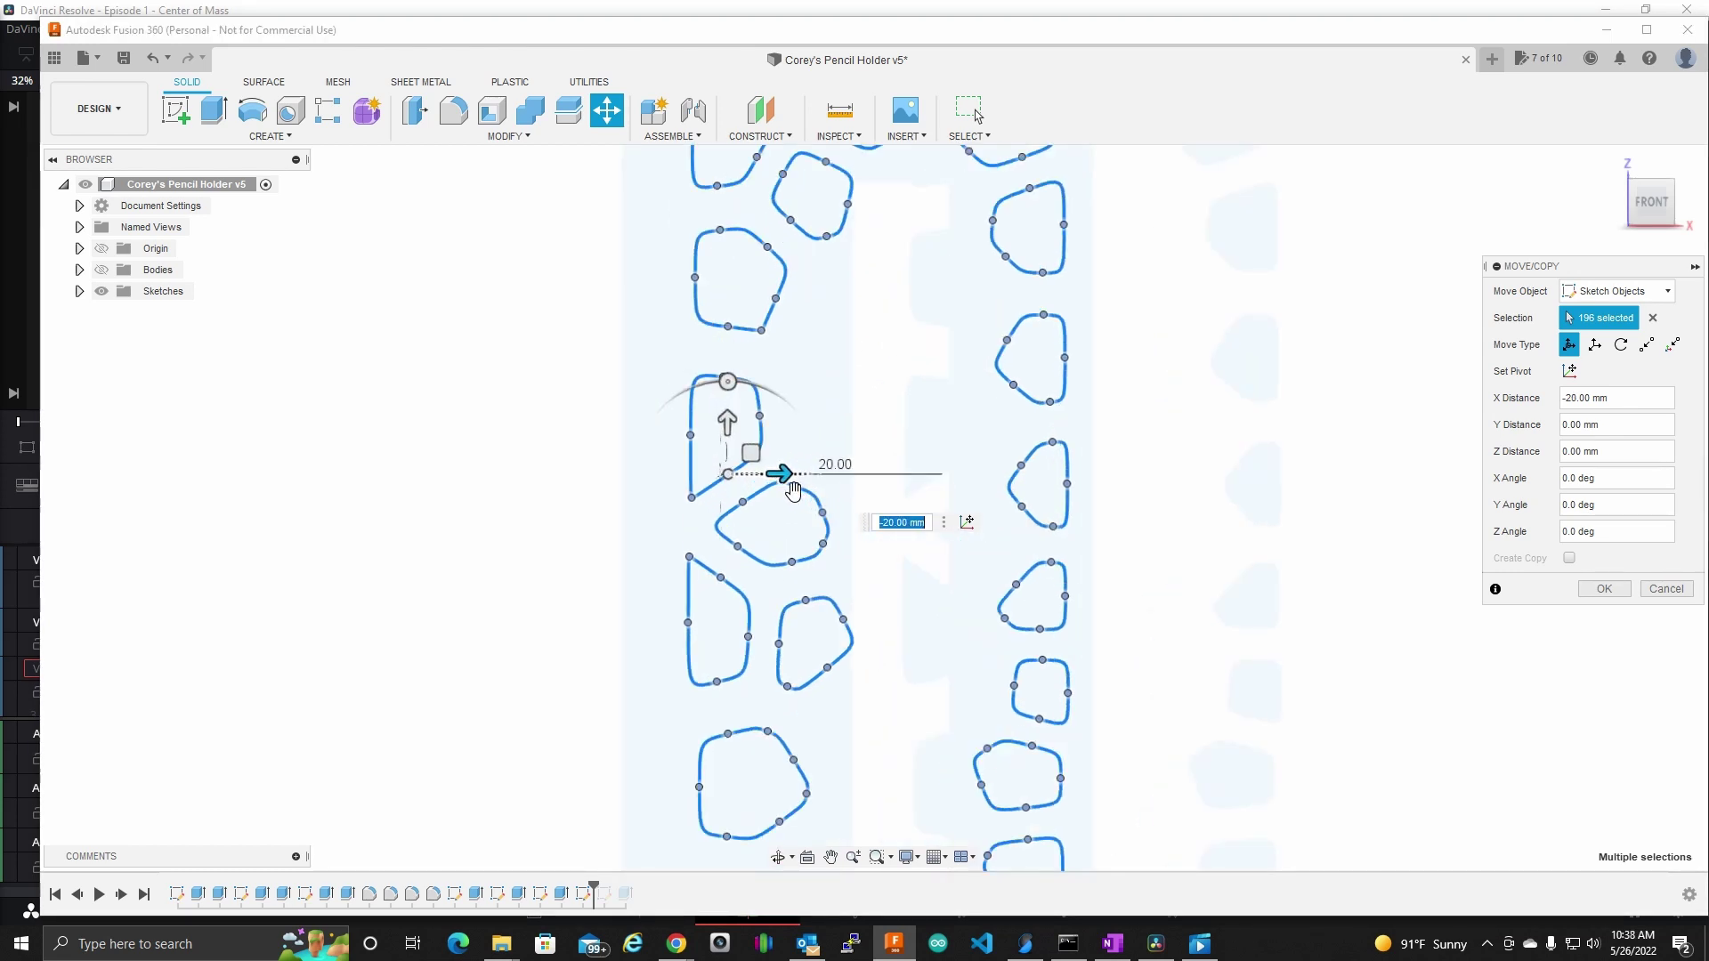
left_click_drag(793, 490, 771, 489)
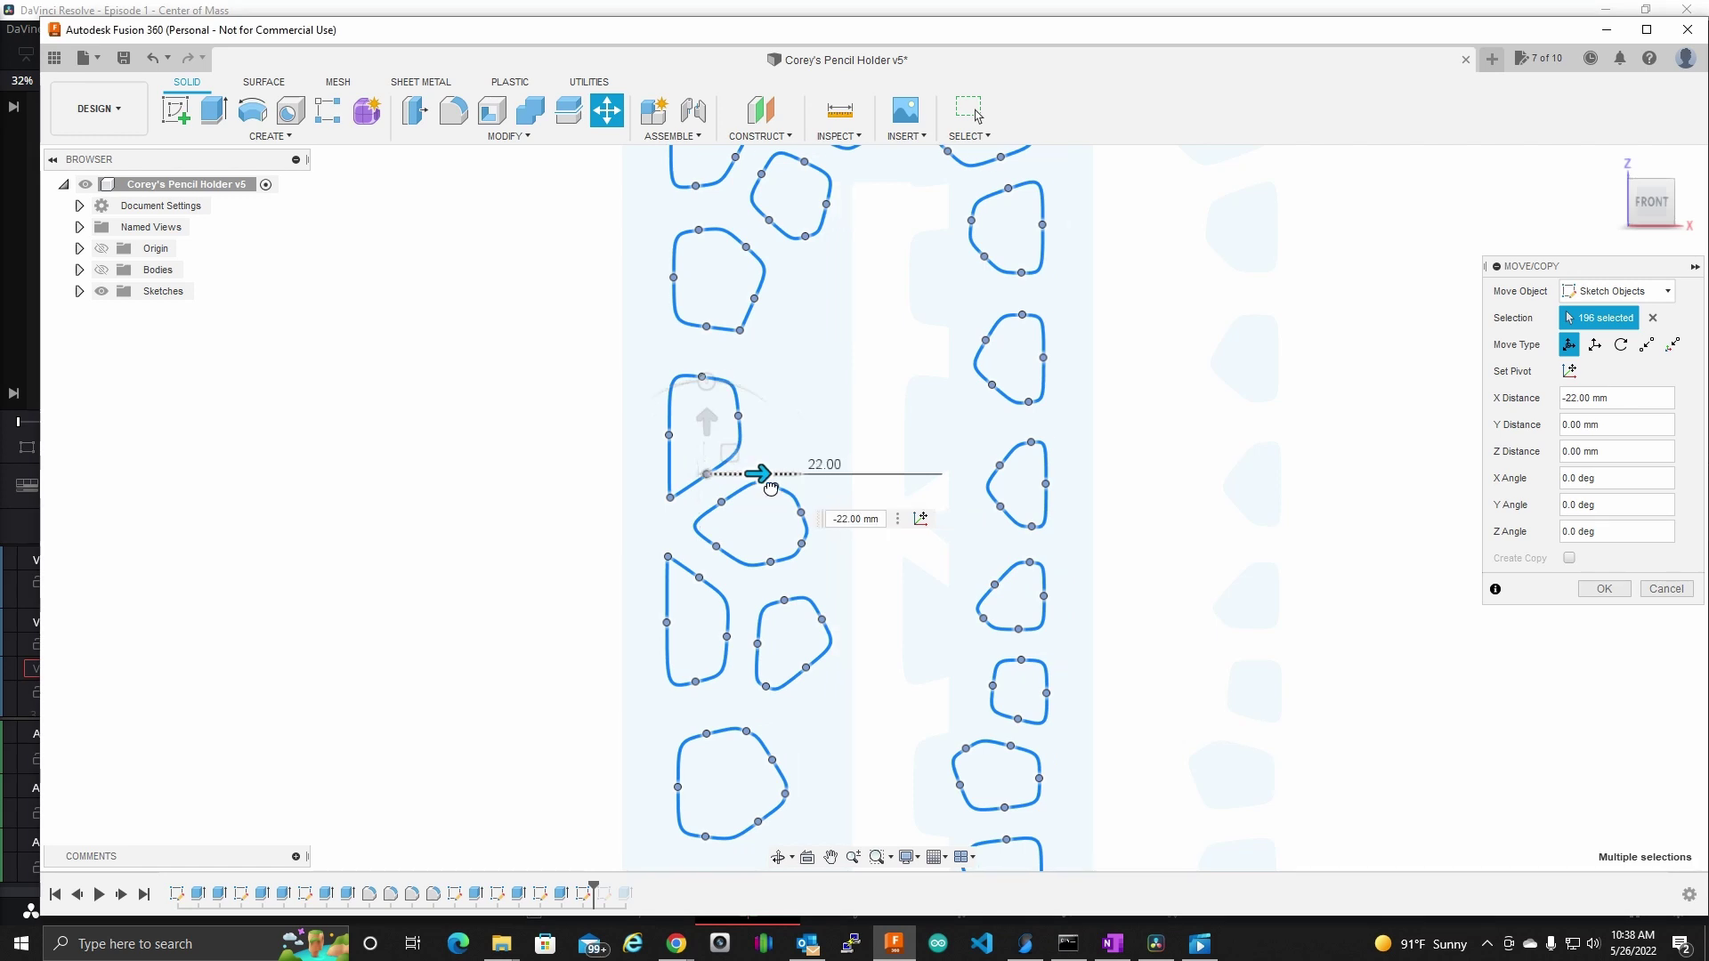
scroll(1130, 382, "down", 3)
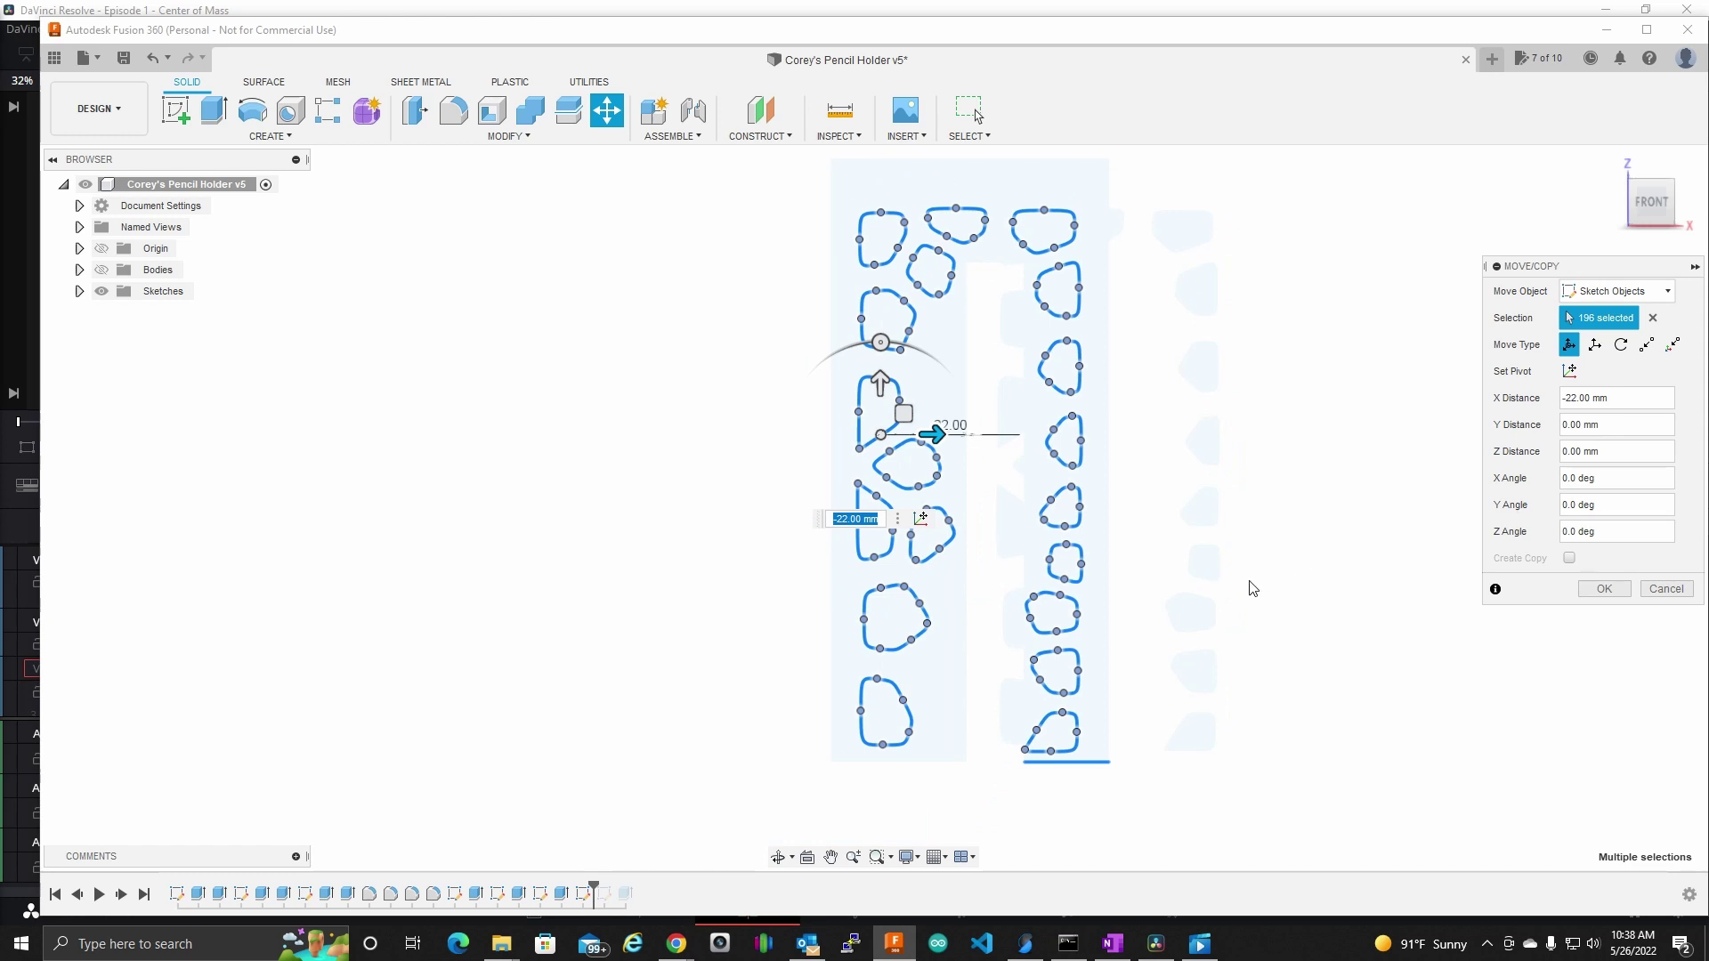
scroll(1253, 588, "up", 1)
scroll(1250, 588, "down", 1)
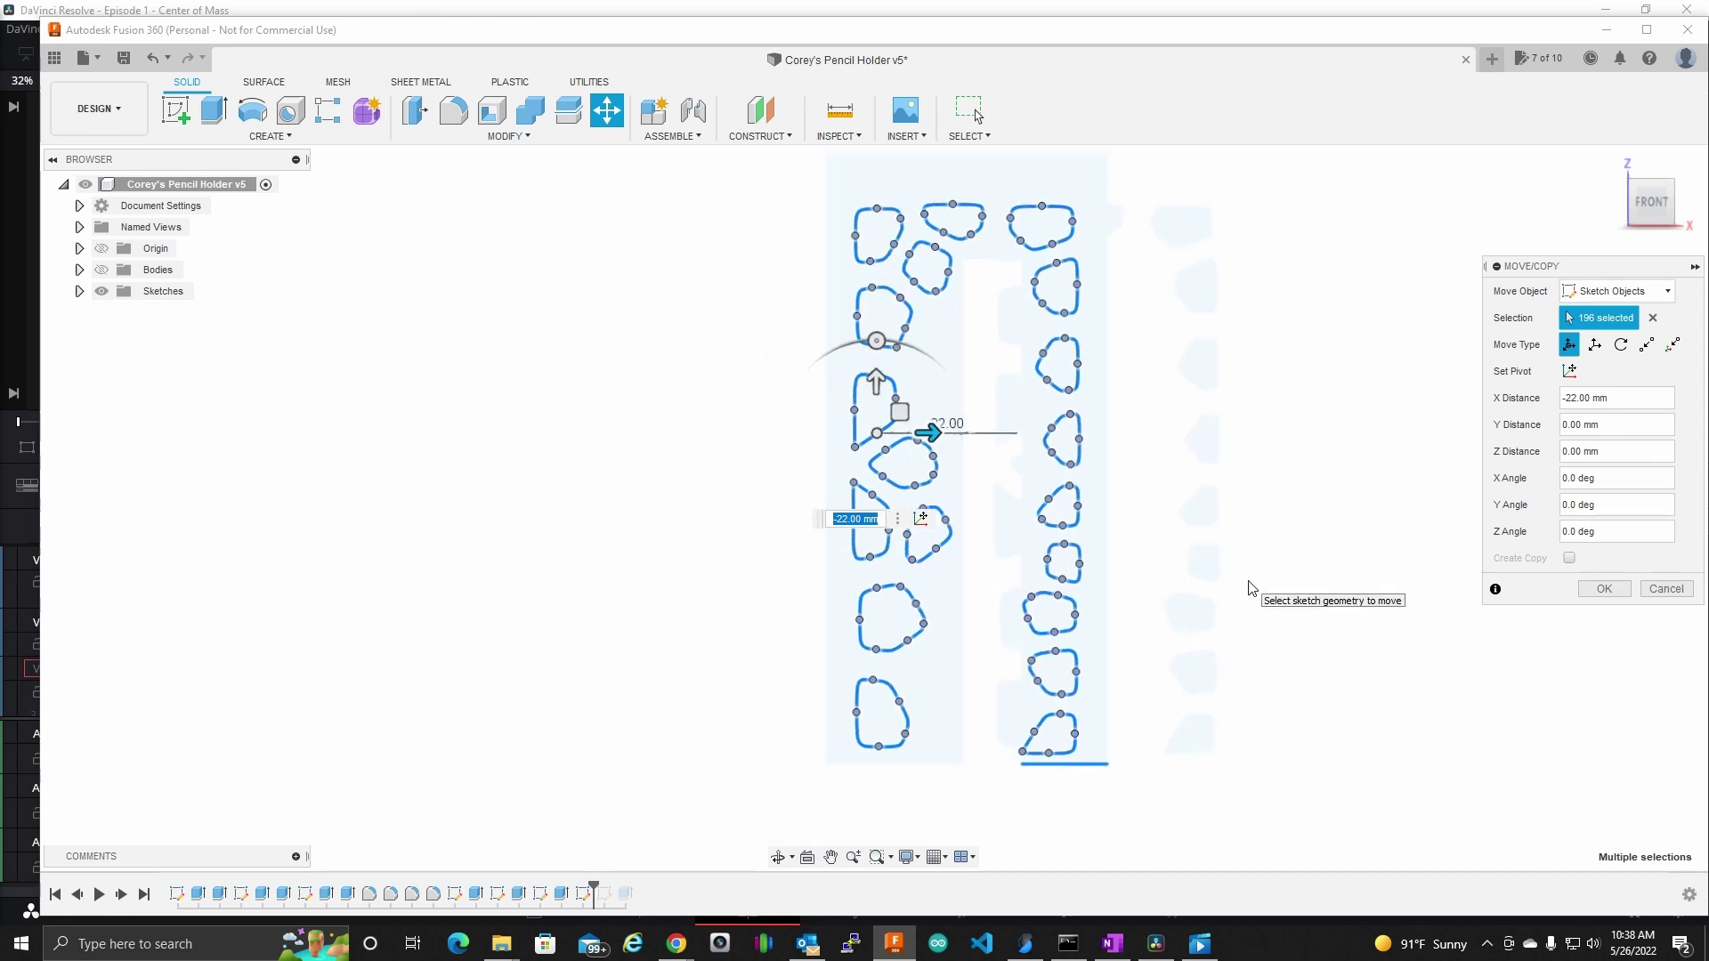
- Raise the cells about 3 mm along Y, confirm the move, and select all cell profiles
left_click_drag(878, 398, 882, 373)
scroll(1084, 431, "down", 1)
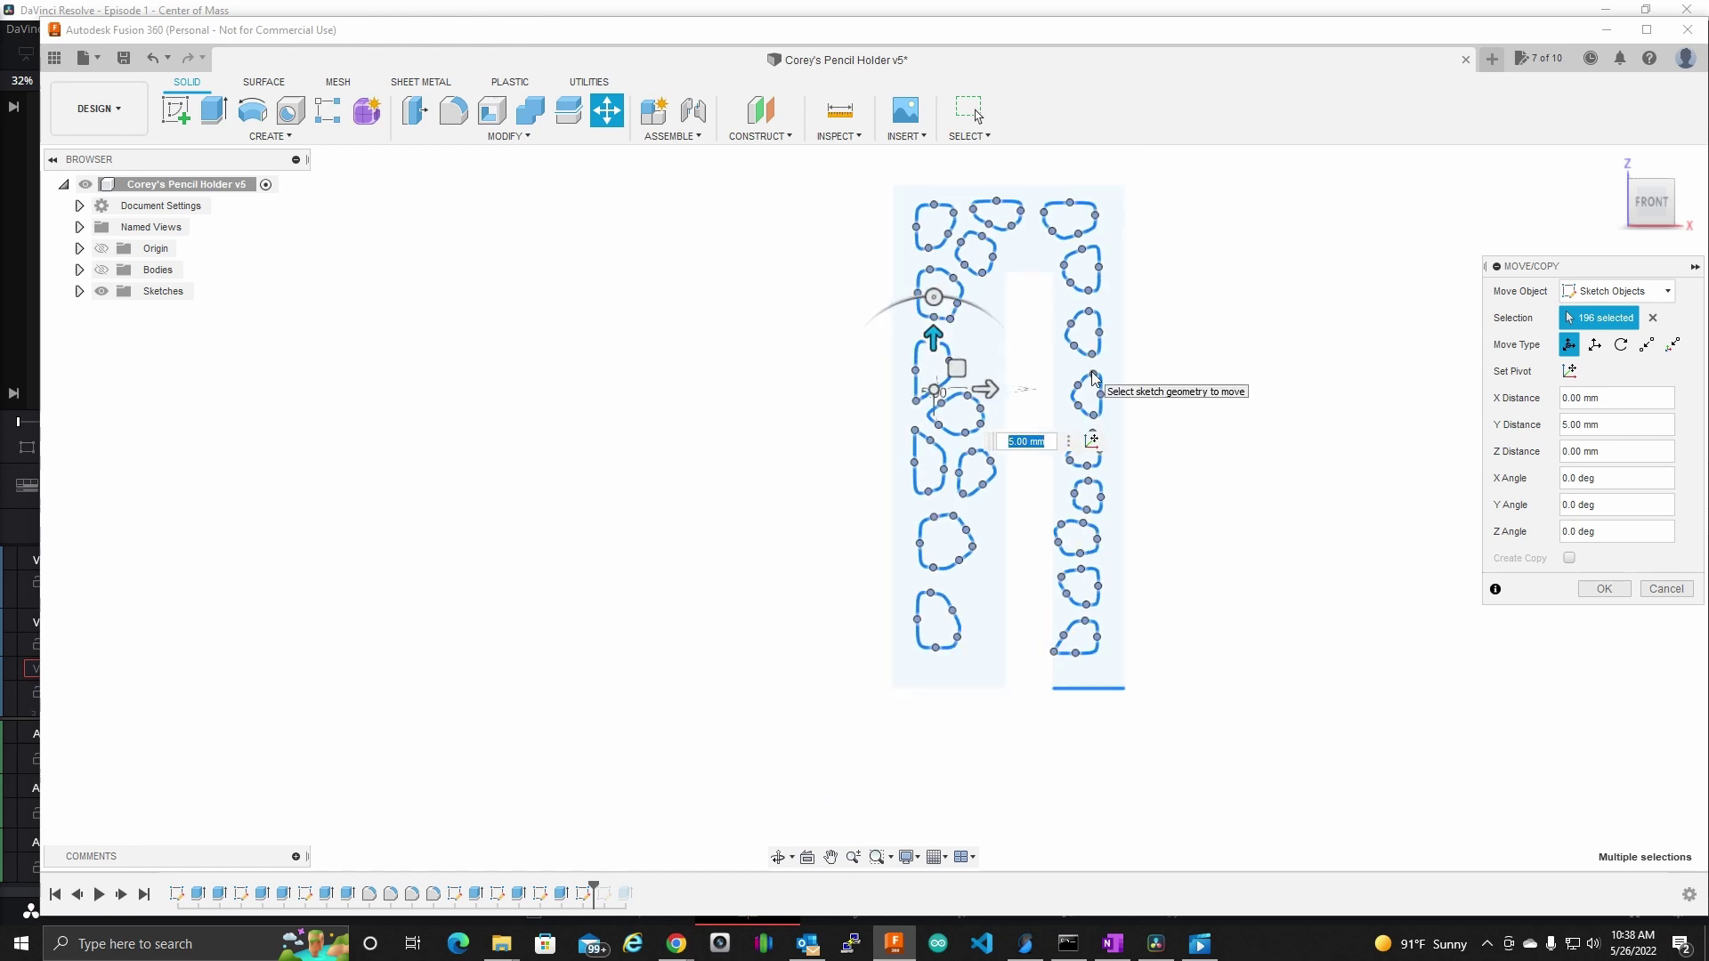
middle_click_drag(1167, 275, 928, 517)
scroll(695, 488, "up", 3)
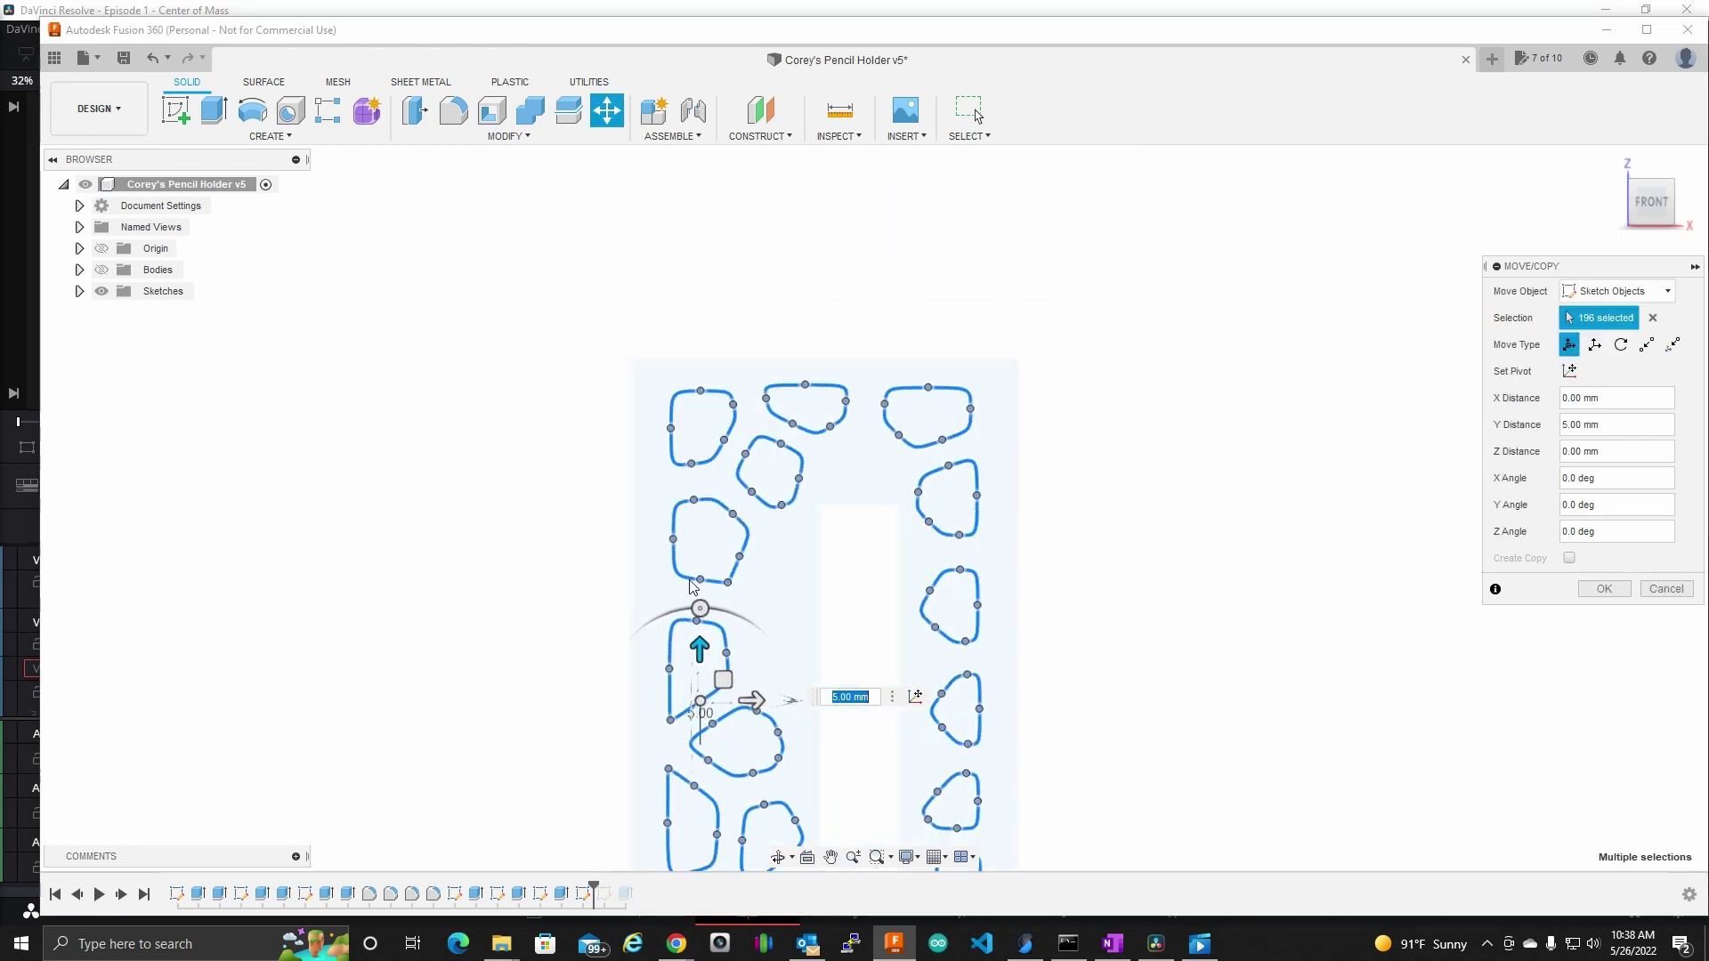
left_click_drag(726, 716, 712, 739)
scroll(1160, 523, "down", 5)
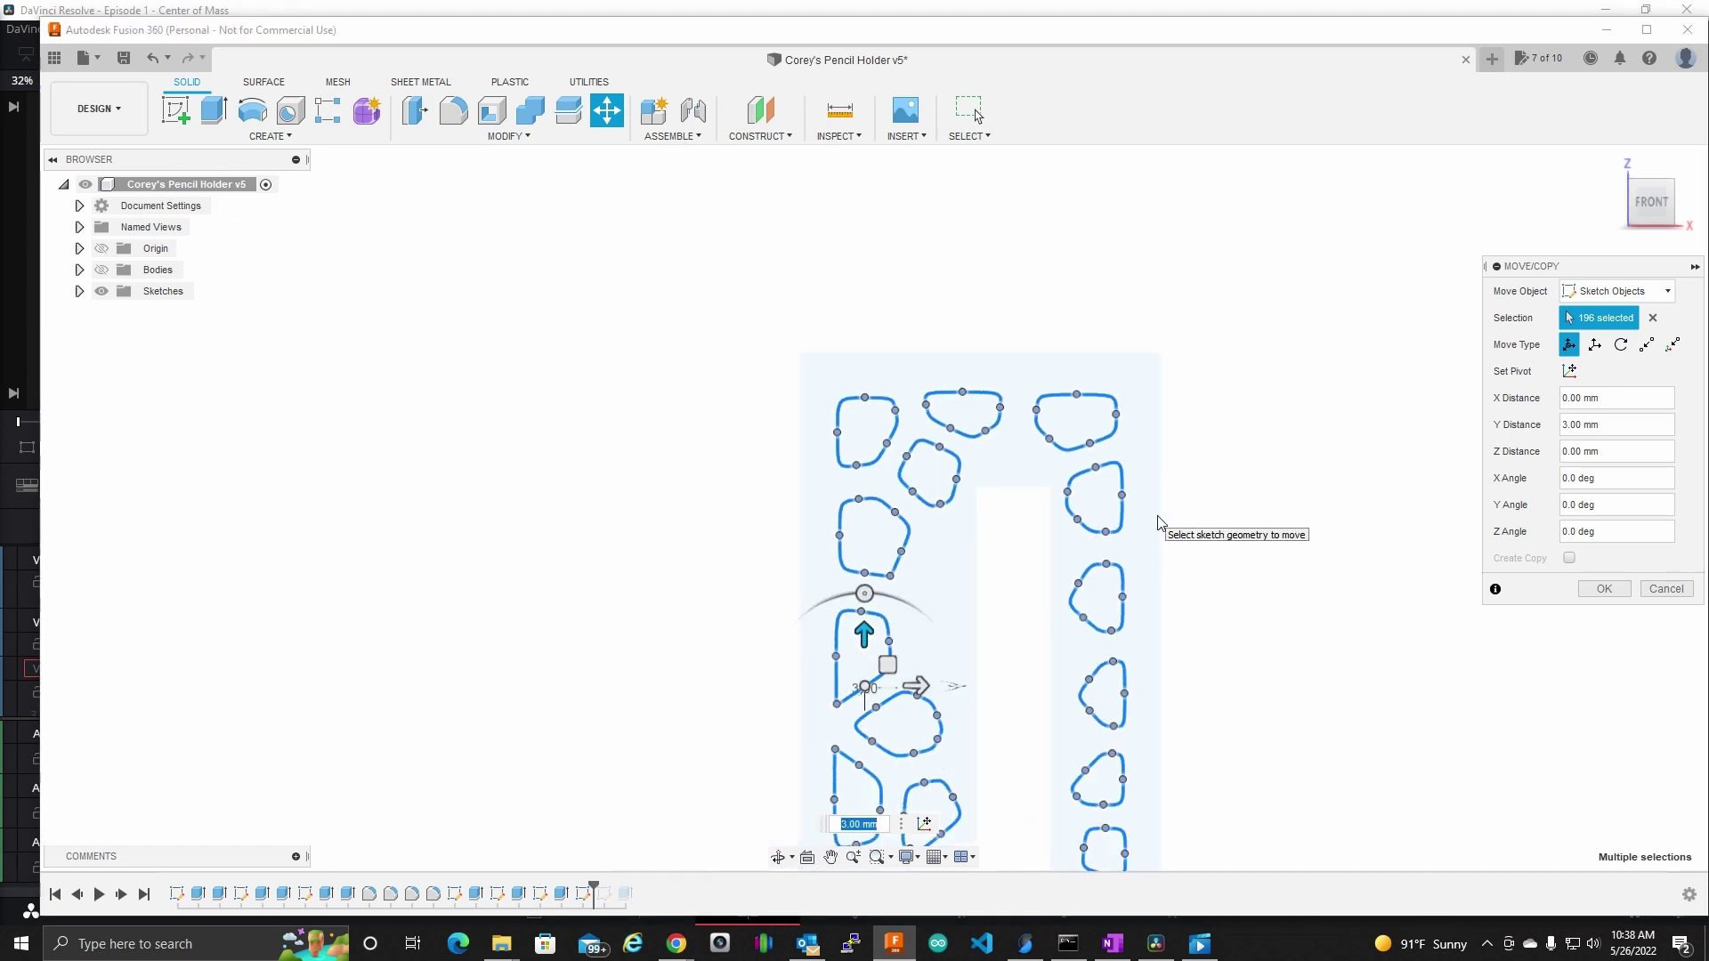
middle_click_drag(1324, 615, 1206, 477)
scroll(1118, 641, "down", 2)
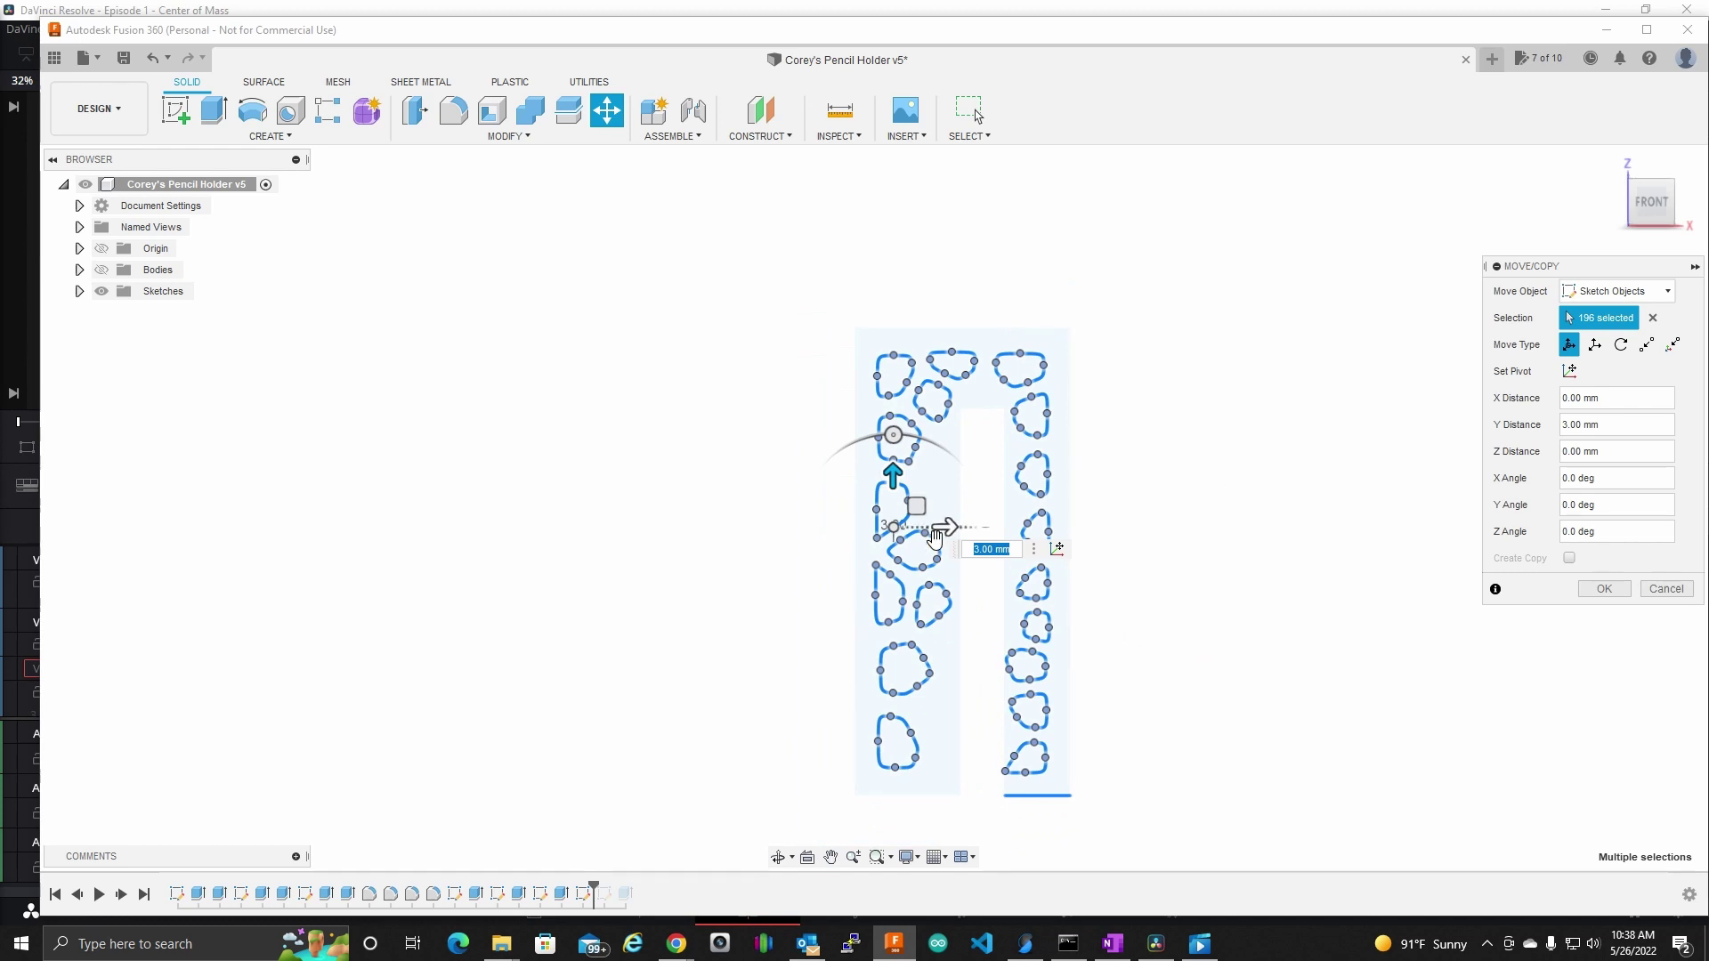
left_click(1604, 588)
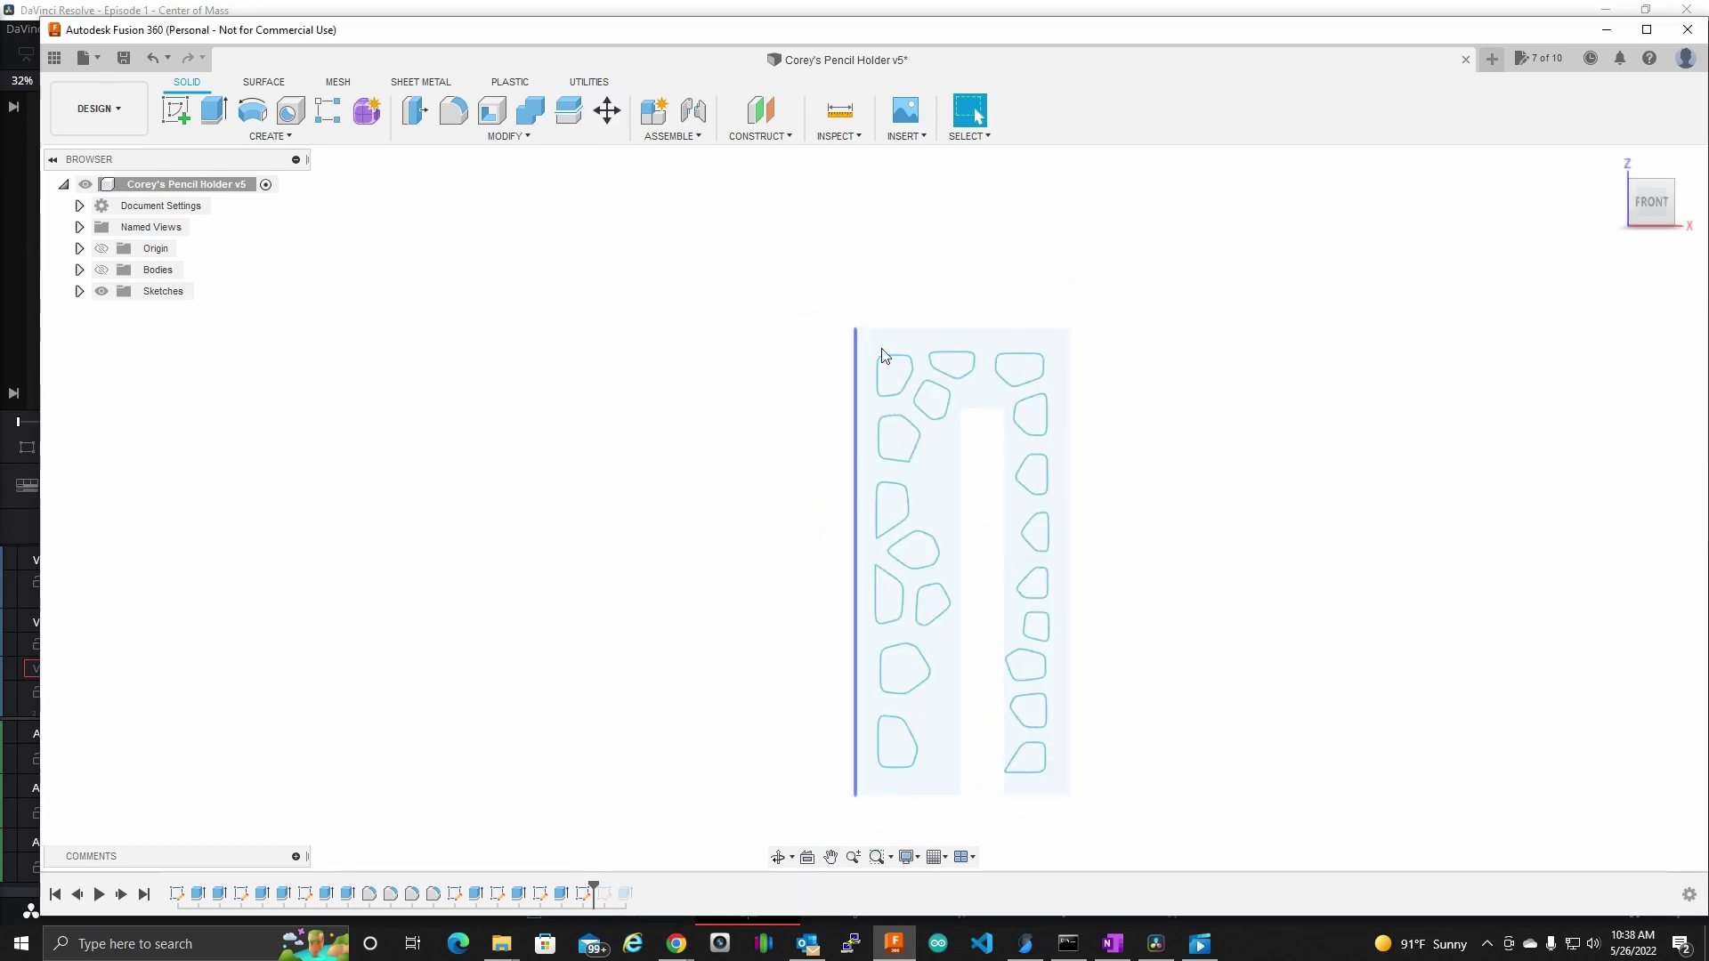
left_click_drag(870, 349, 1062, 794)
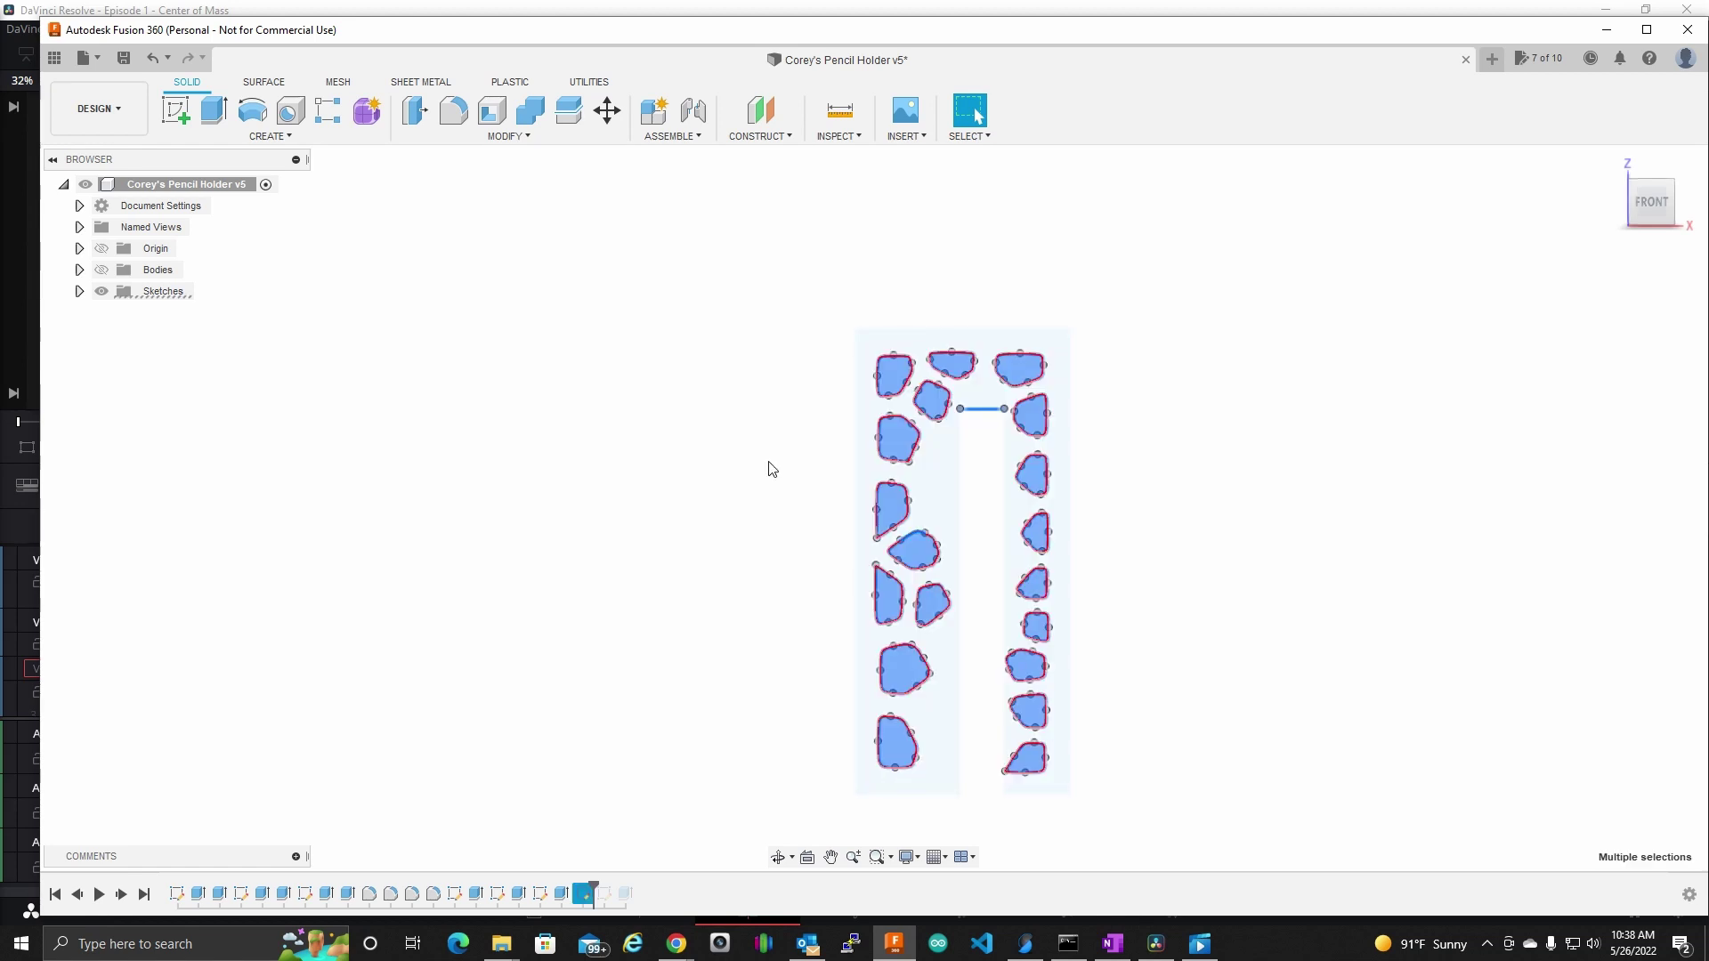
- With bodies shown, extrude-cut the 19 cell profiles To Object, stopping at the wall's inner face
left_click(101, 270)
key("e")
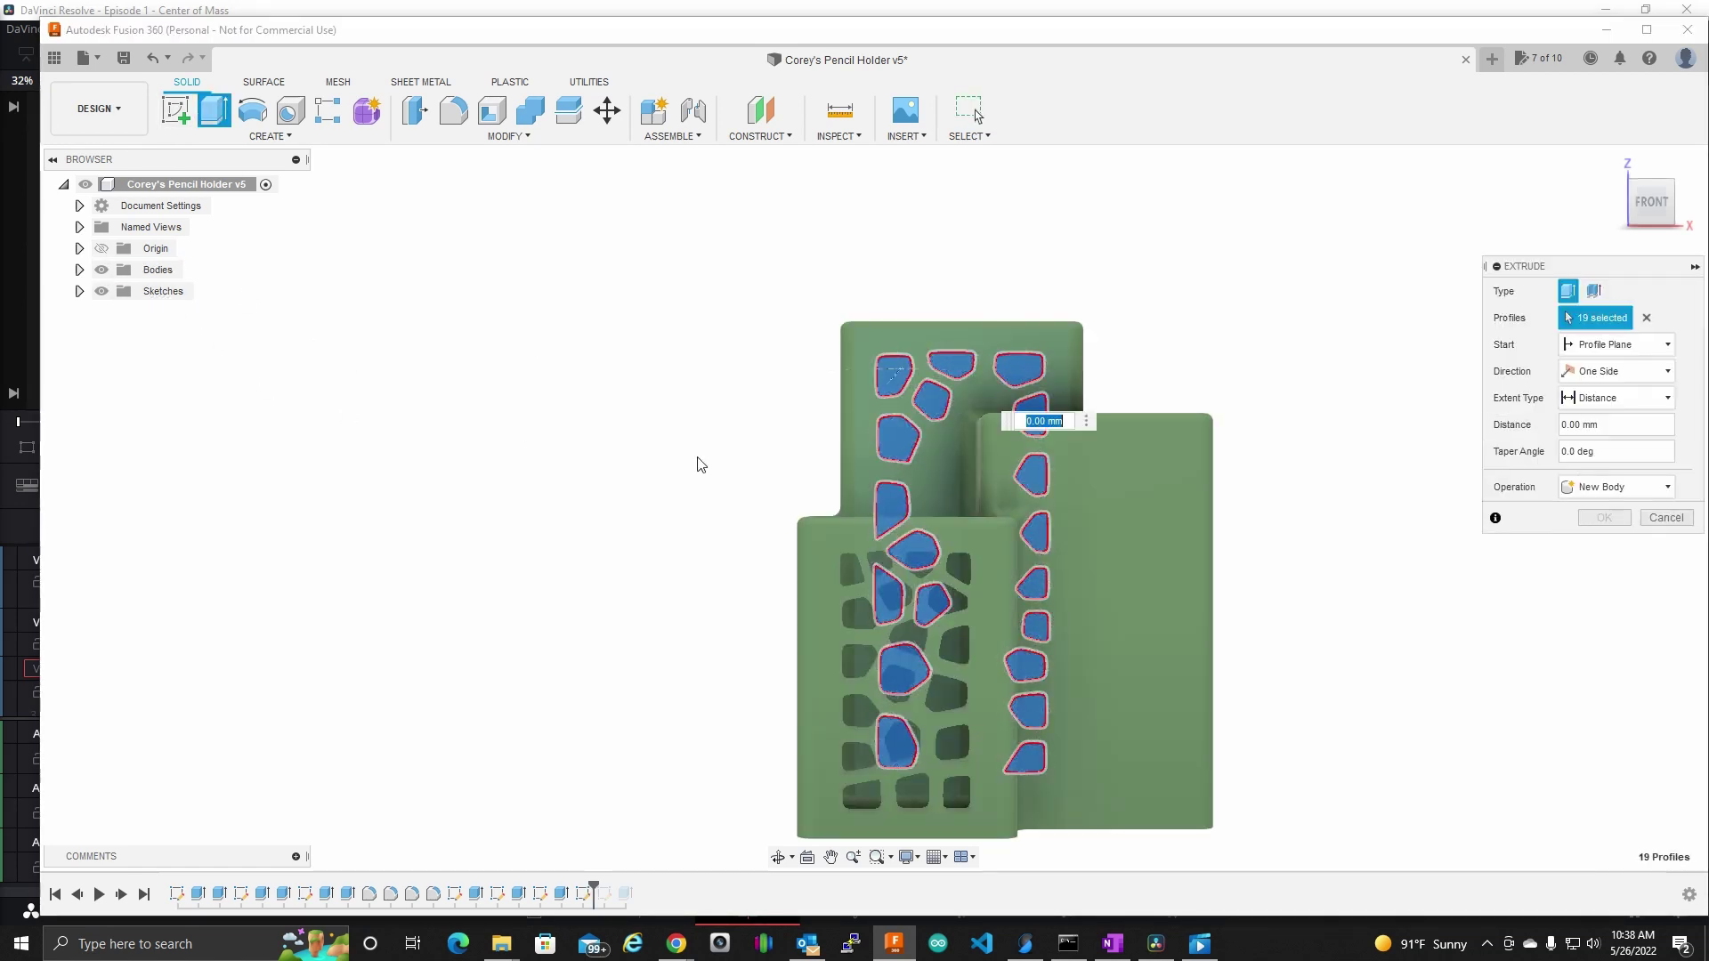
left_click(1611, 402)
left_click(1598, 443)
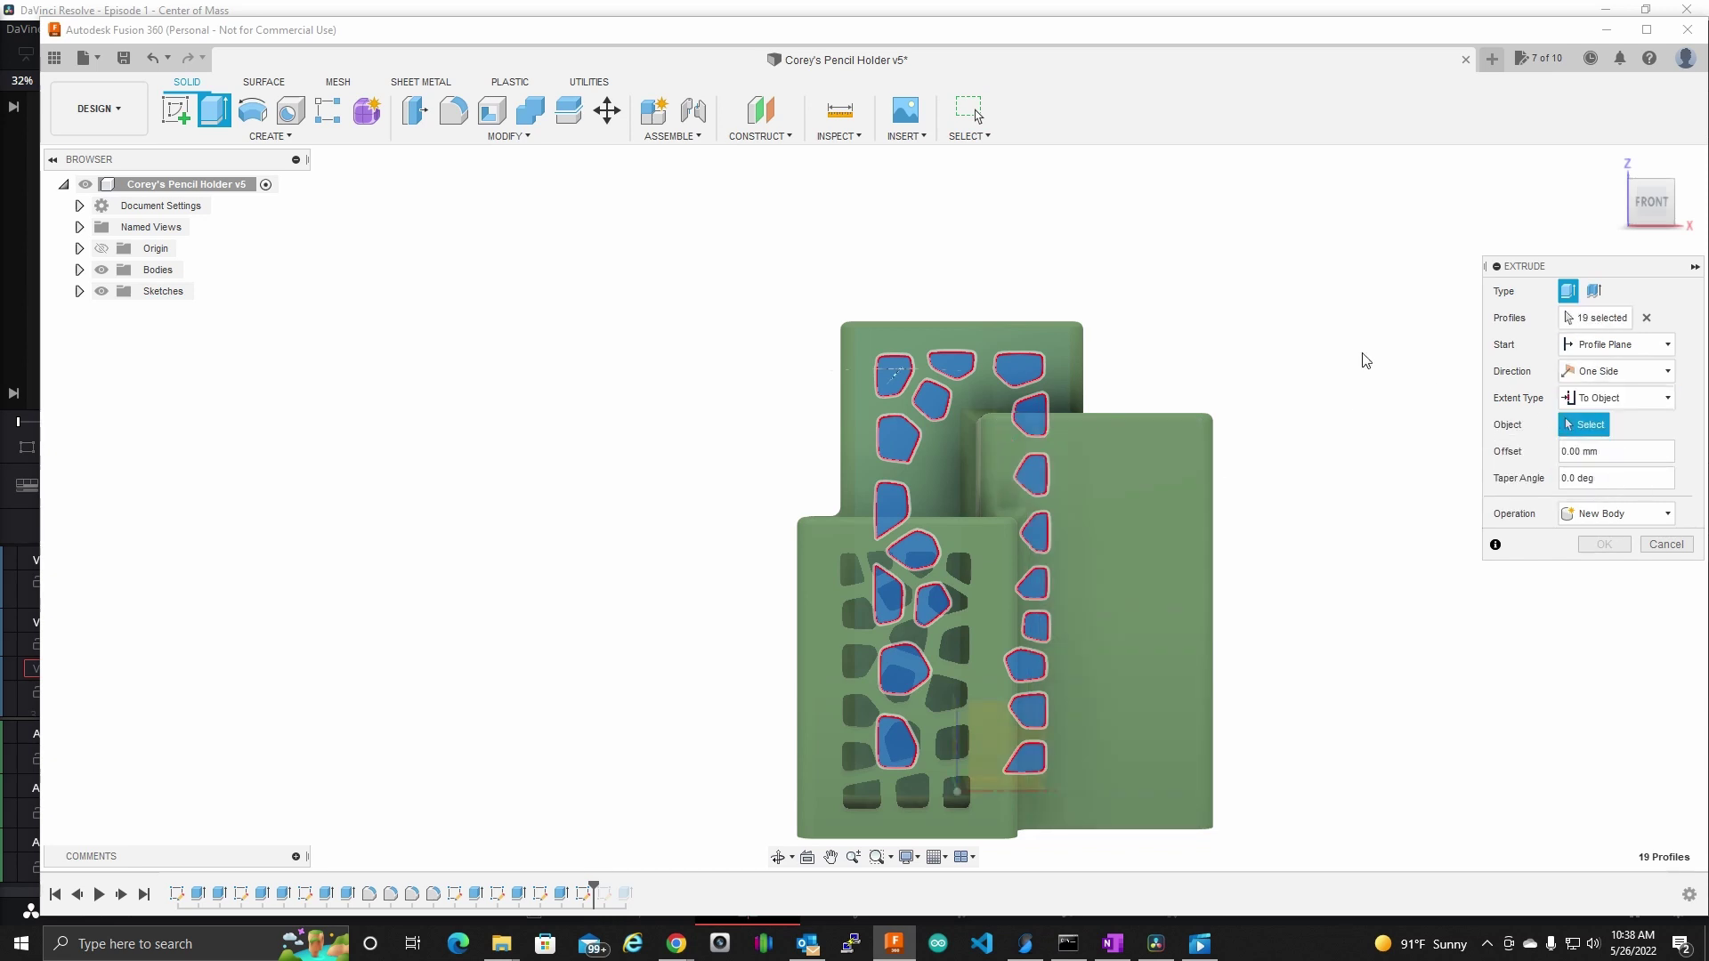
scroll(1290, 446, "down", 4)
mouse_move(1290, 446)
middle_mouse_down("shift")
mouse_move(1210, 468)
mouse_move(1144, 459)
middle_mouse_up("shift")
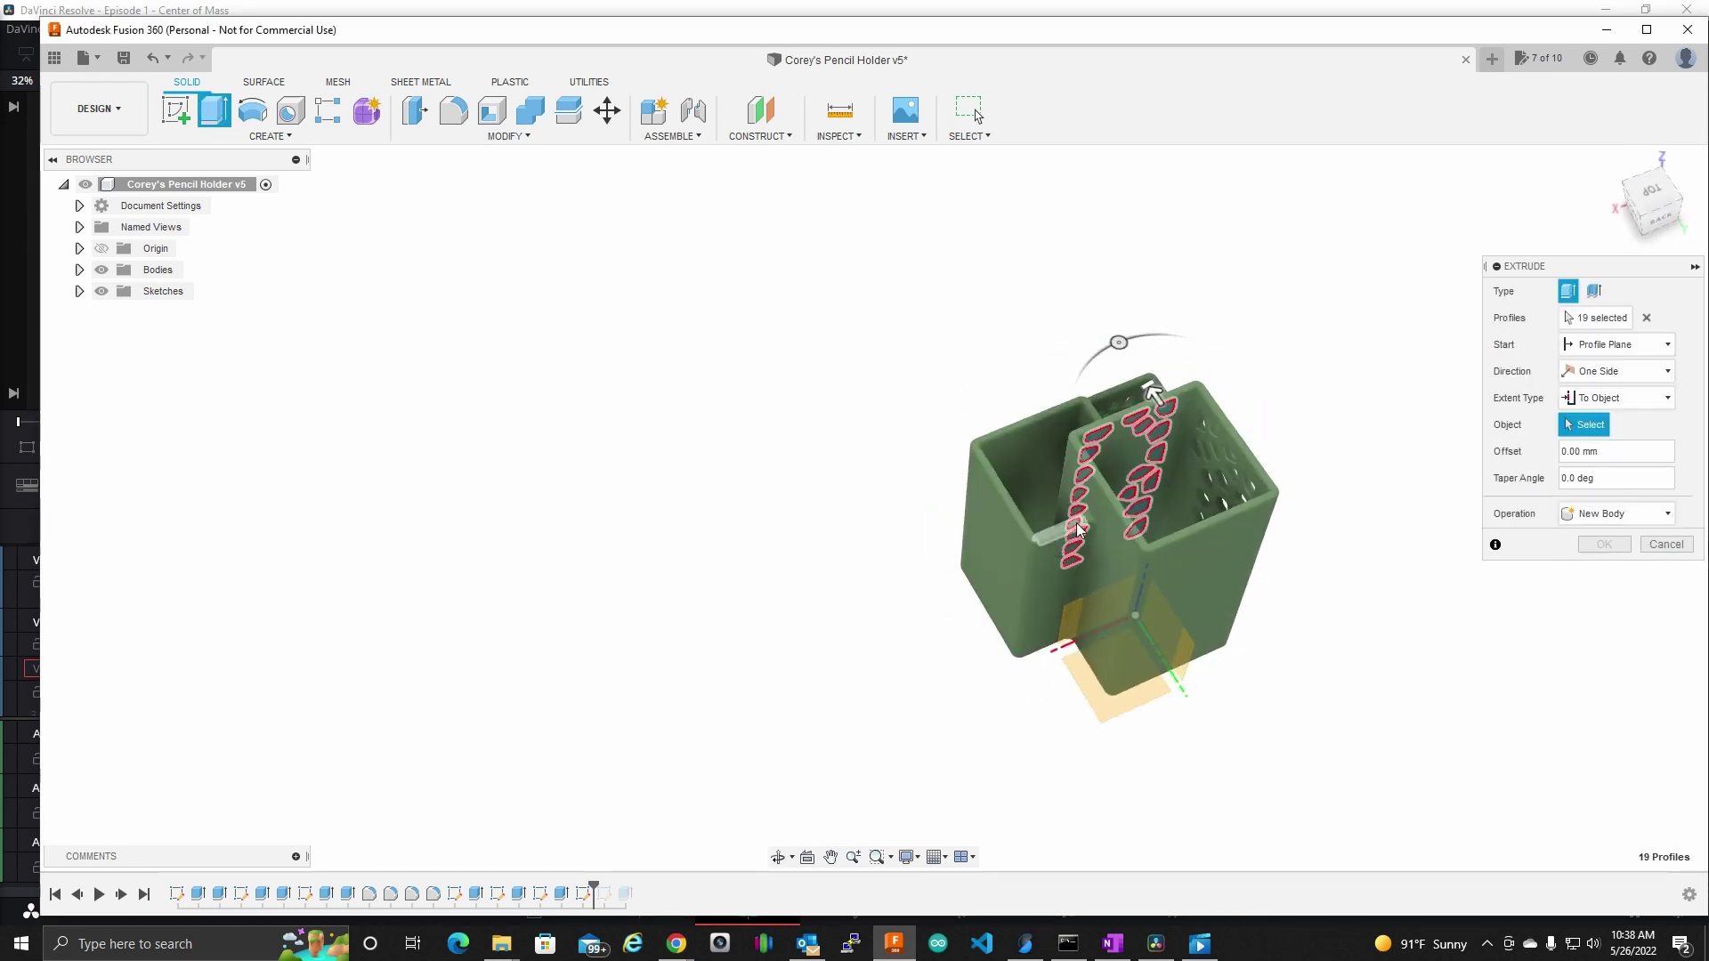
left_click(1130, 457)
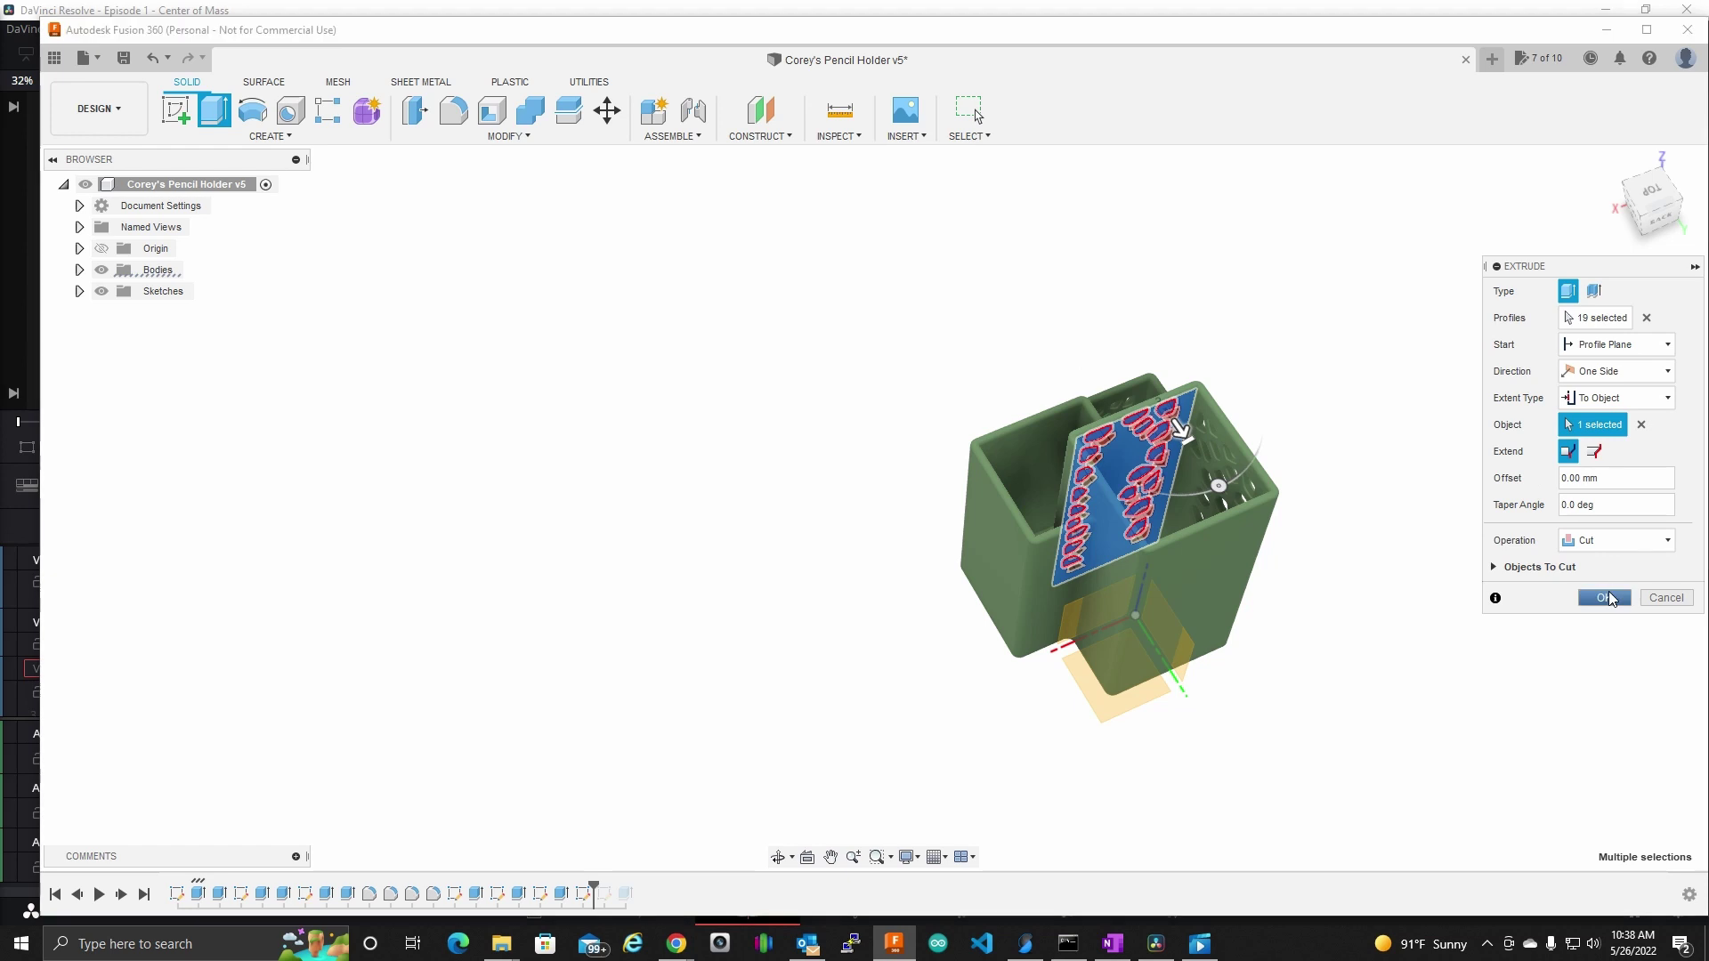
left_click(1611, 596)
- Orbit to a near-front view and bring up the Voronoi sketch feature's options
mouse_move(1305, 484)
middle_mouse_down("shift")
mouse_move(1209, 516)
mouse_move(914, 501)
middle_mouse_up("shift")
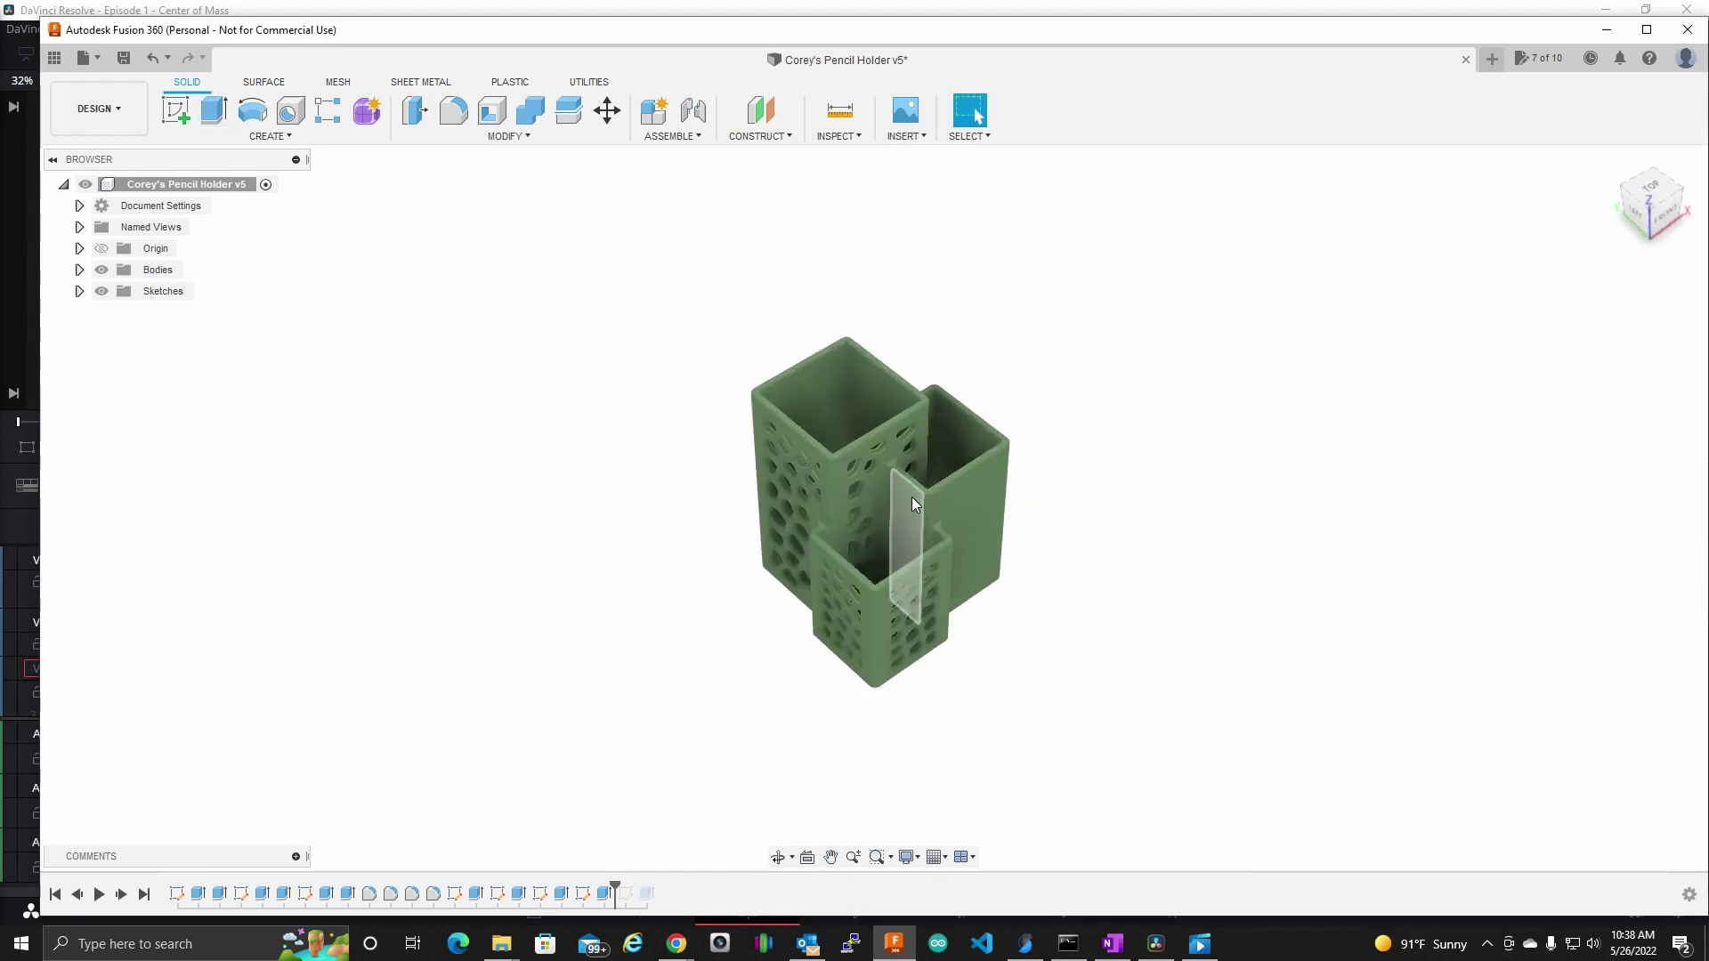
middle_click_drag(912, 496, 1091, 537, "shift")
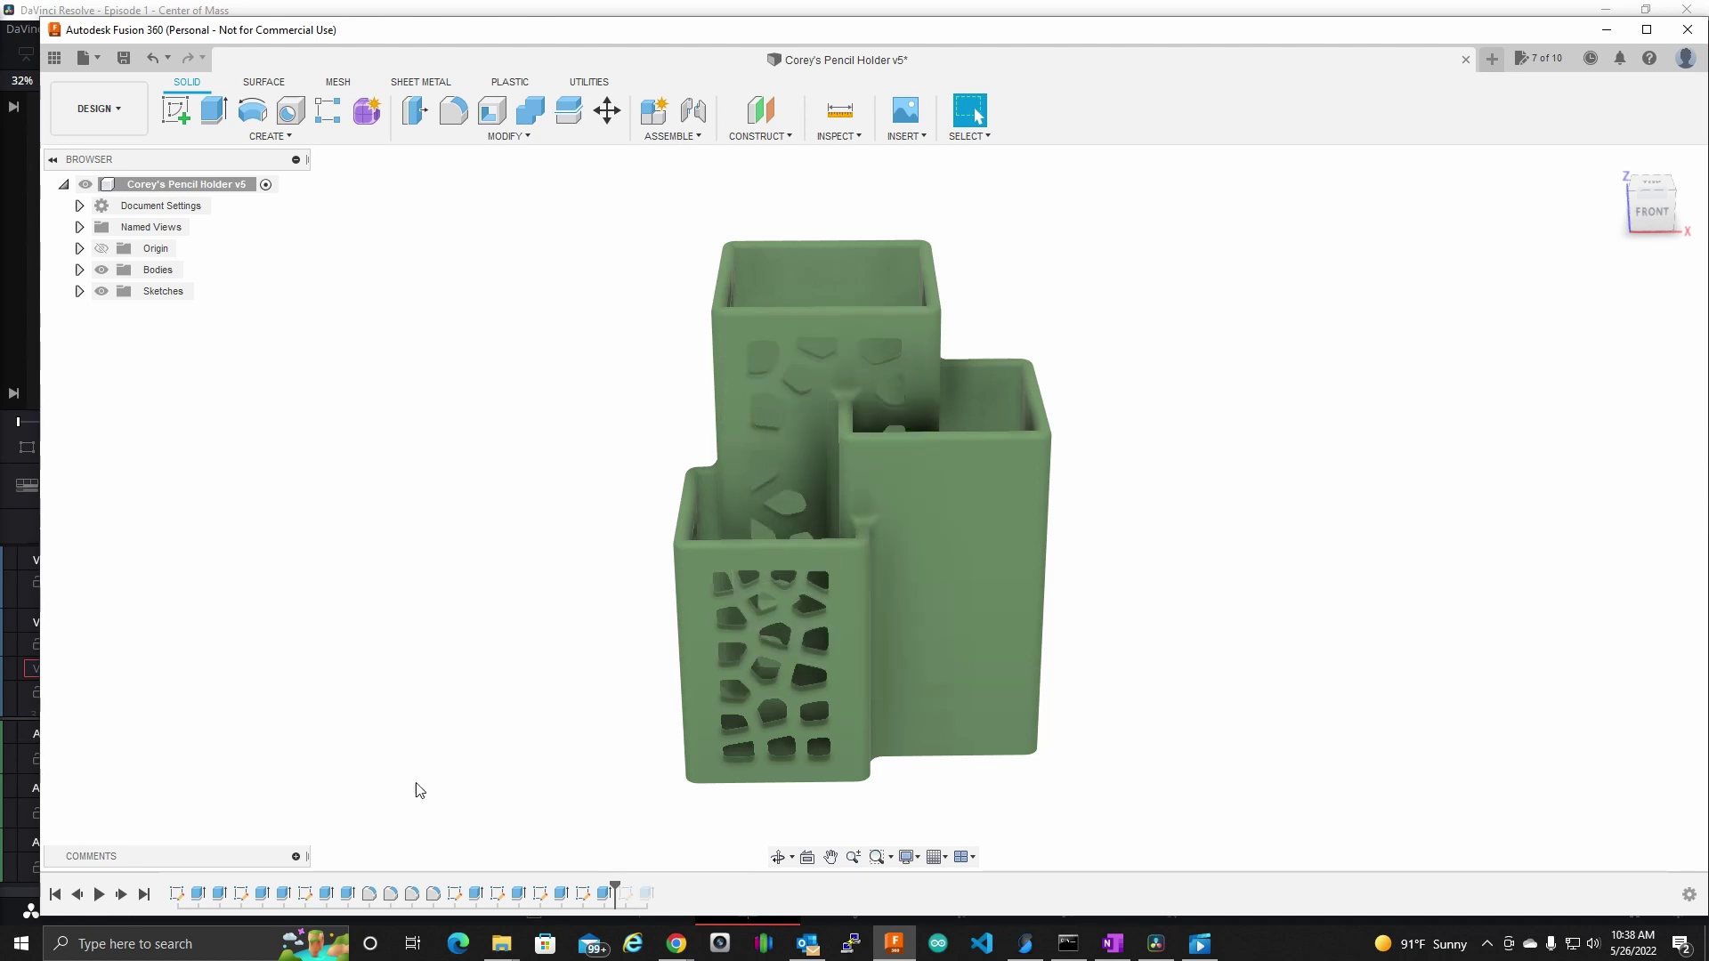
right_click(581, 895)
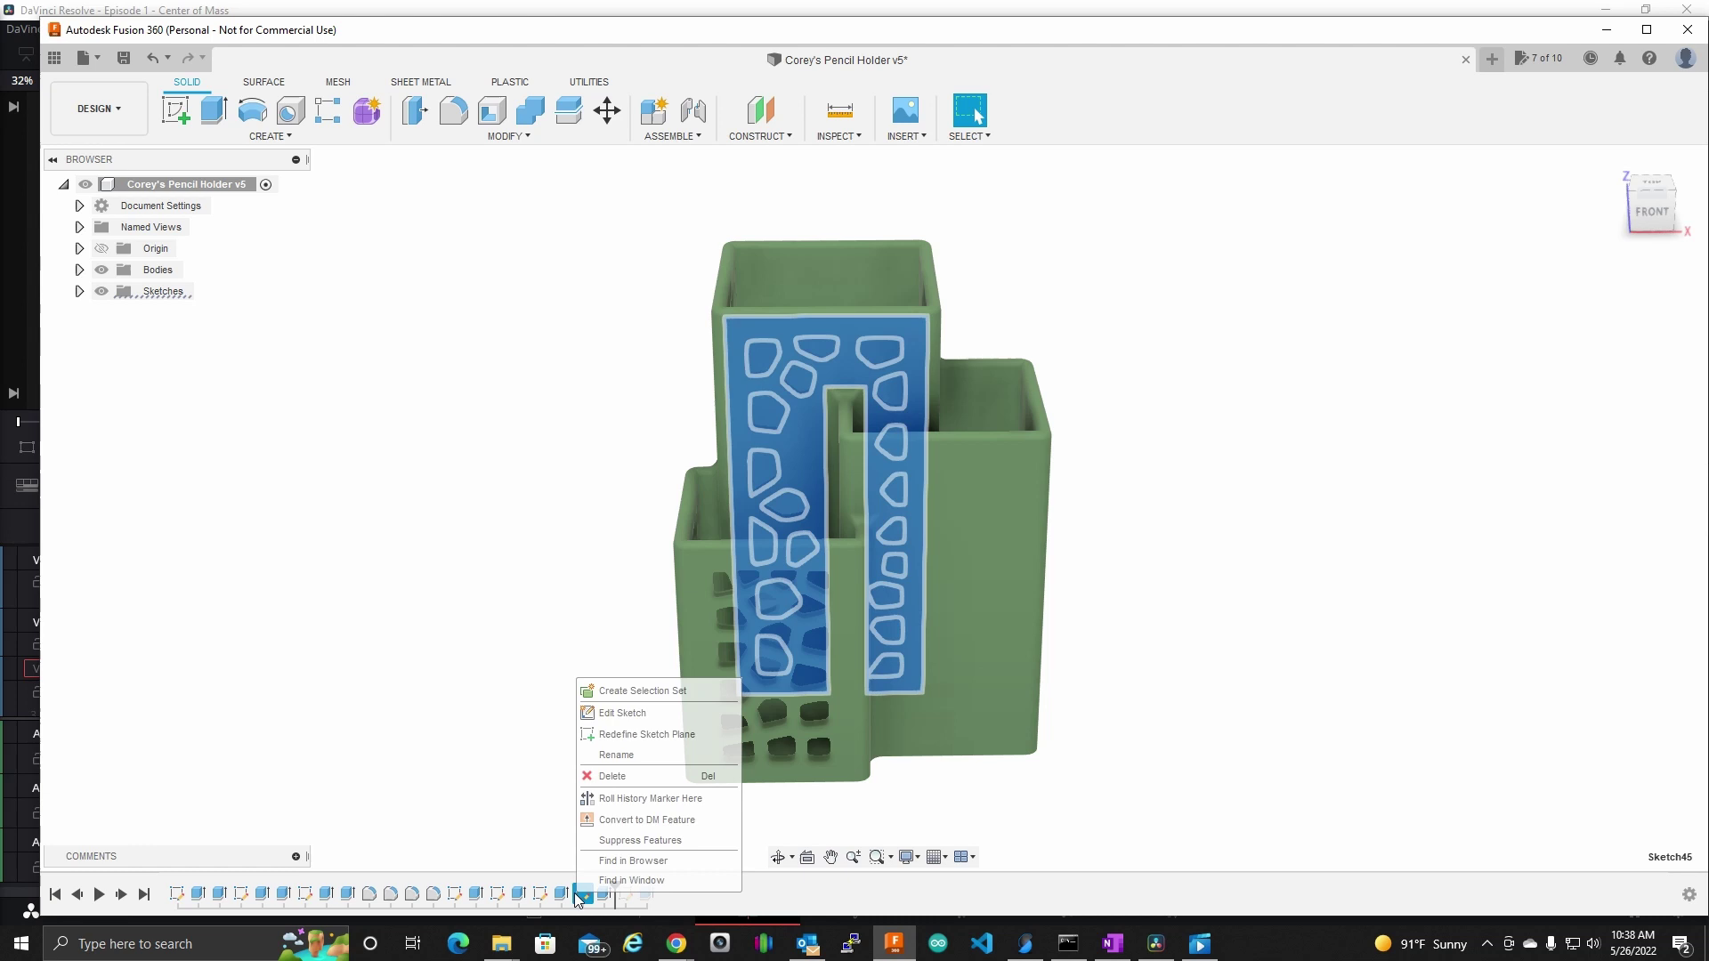
- Reopen the Voronoi sketch with bodies hidden and use the fit-point spline tool for the new cell
left_click(624, 711)
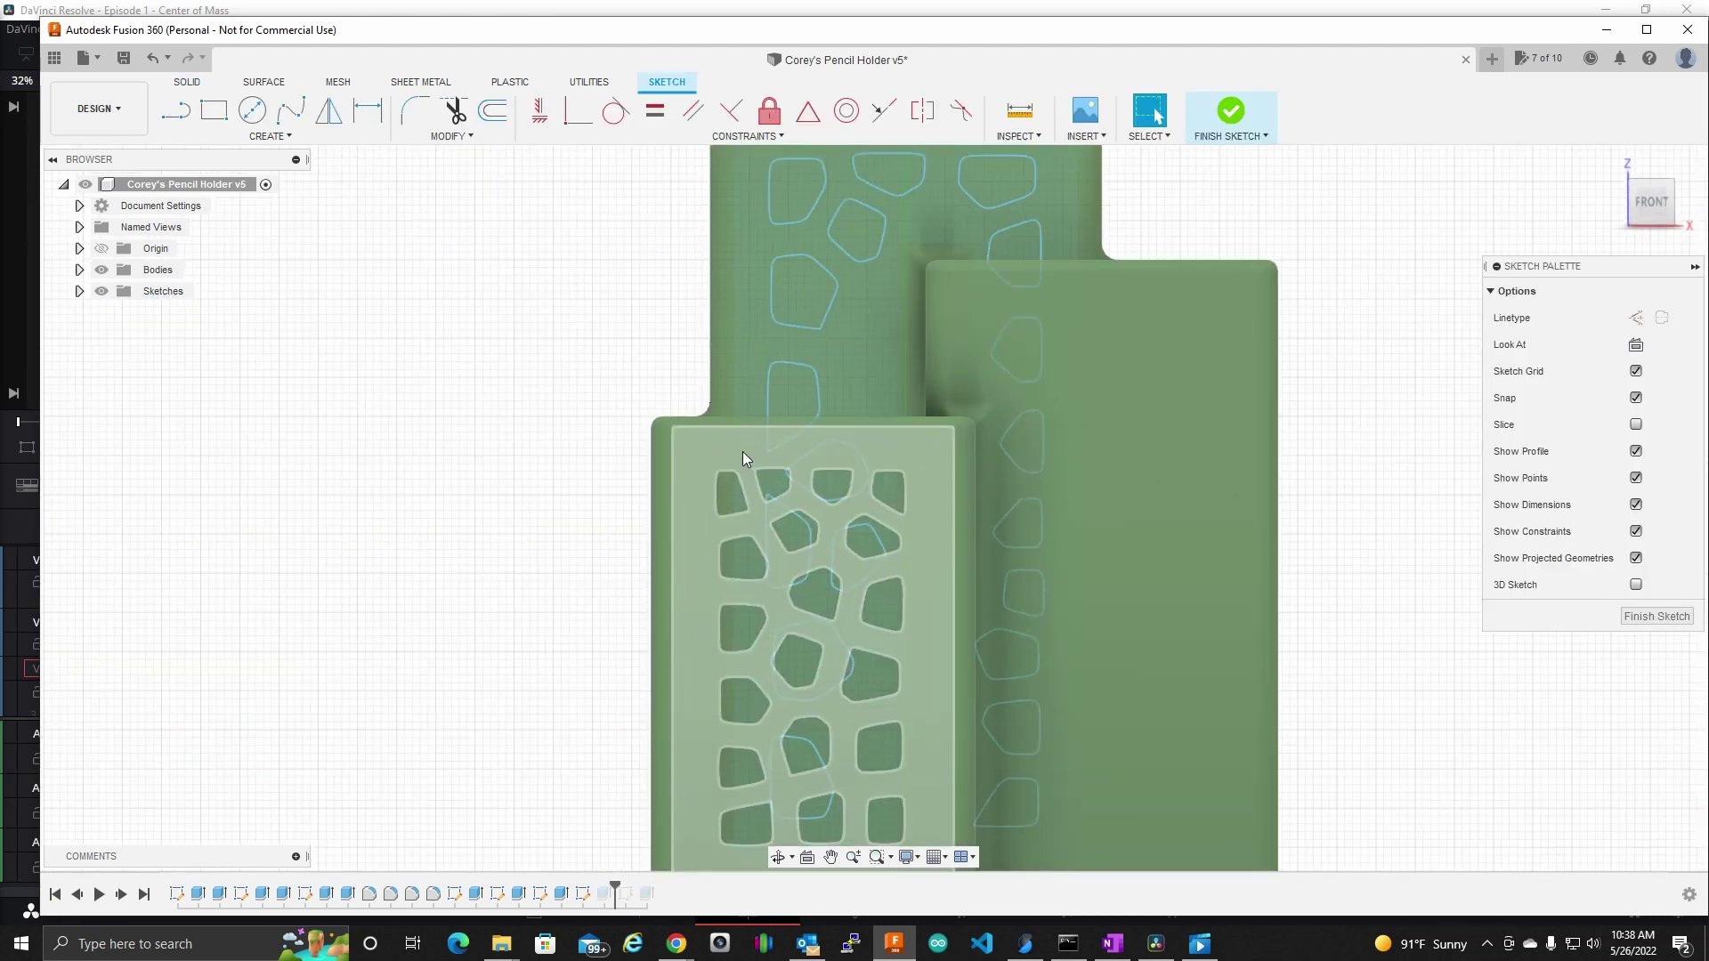
left_click(102, 270)
left_click(279, 138)
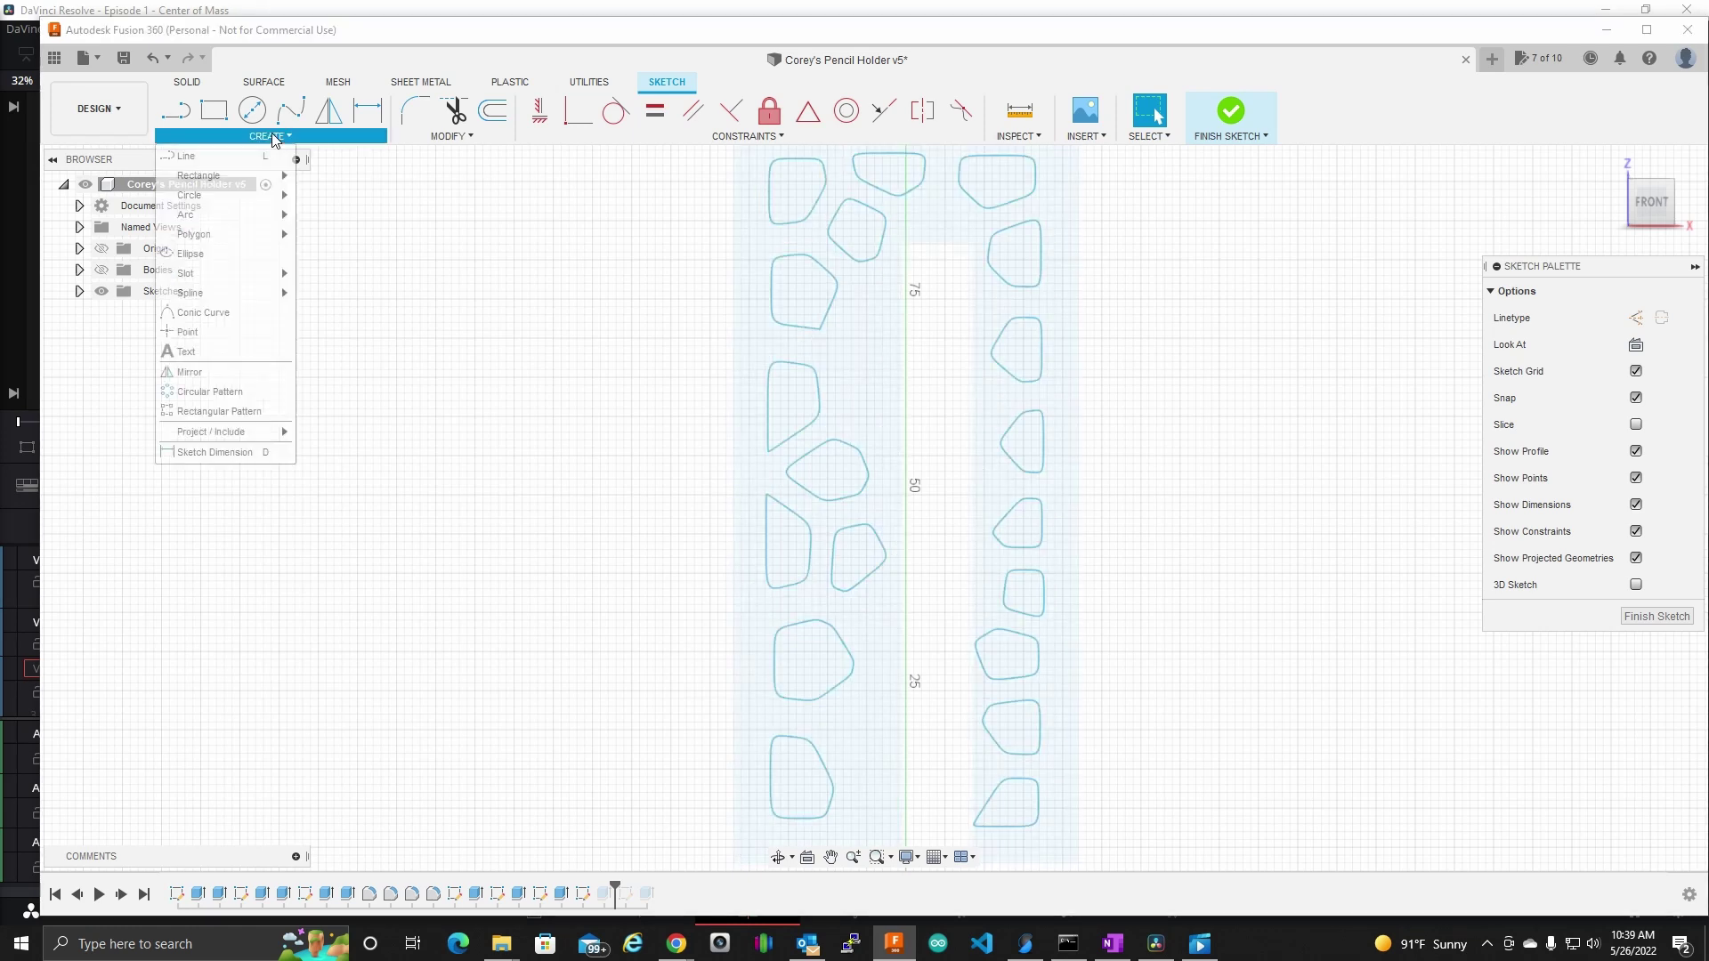
mouse_move(226, 239)
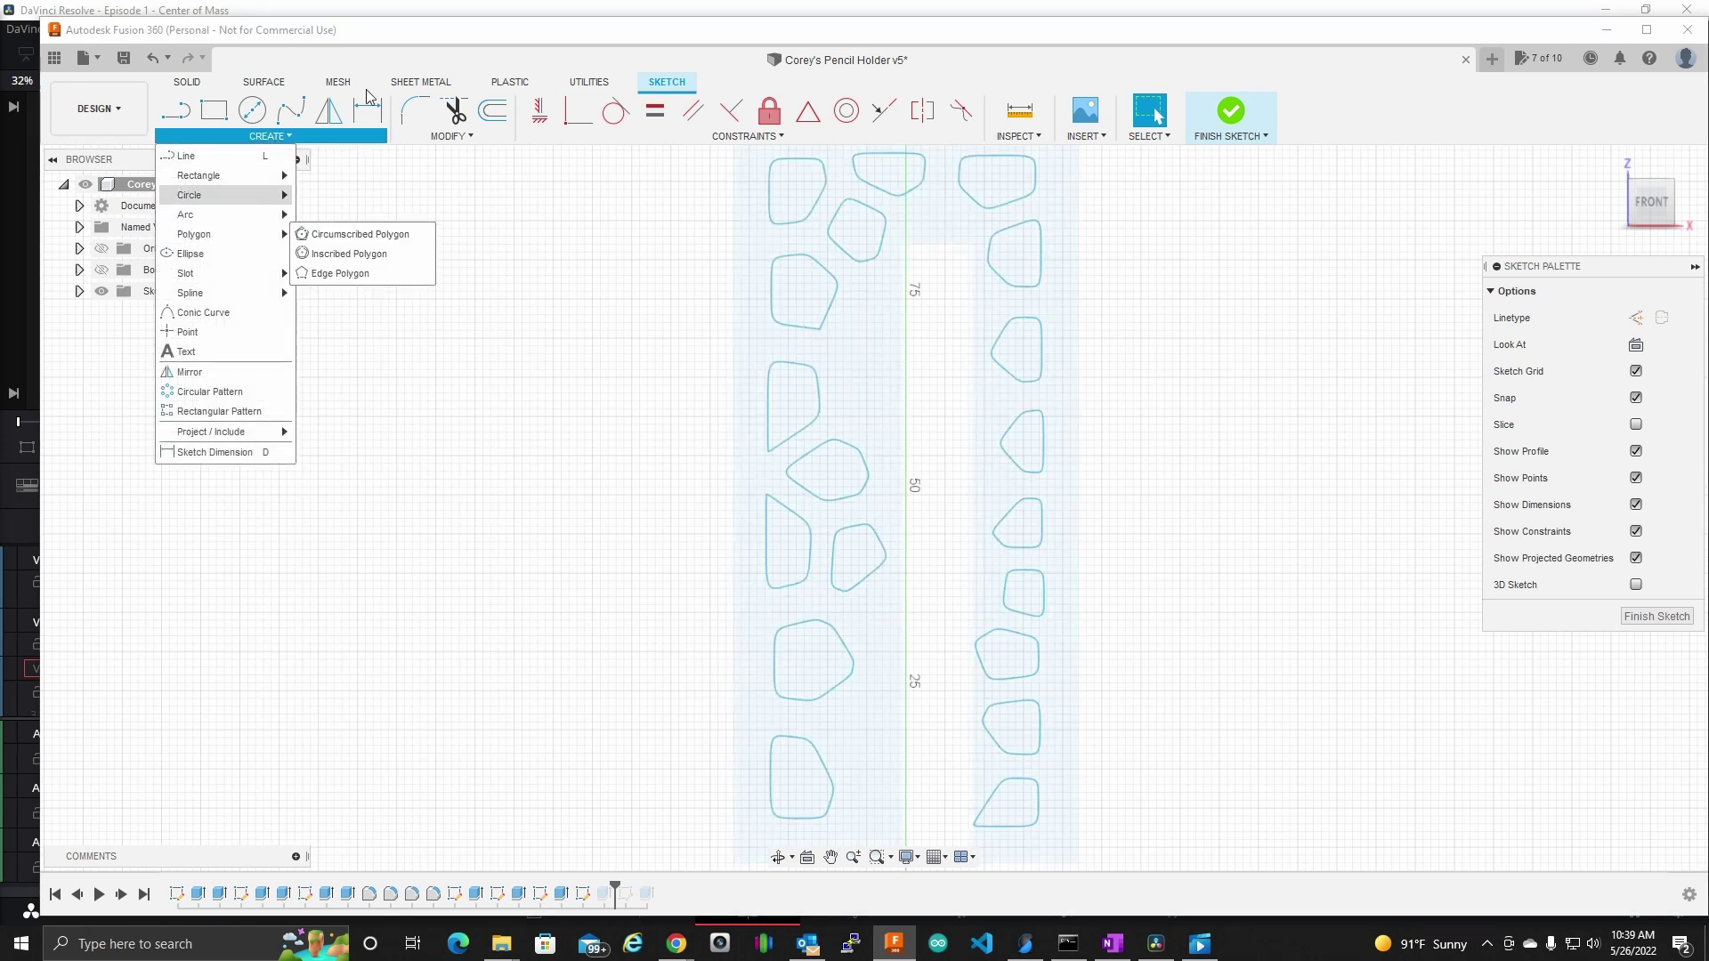
left_click(292, 113)
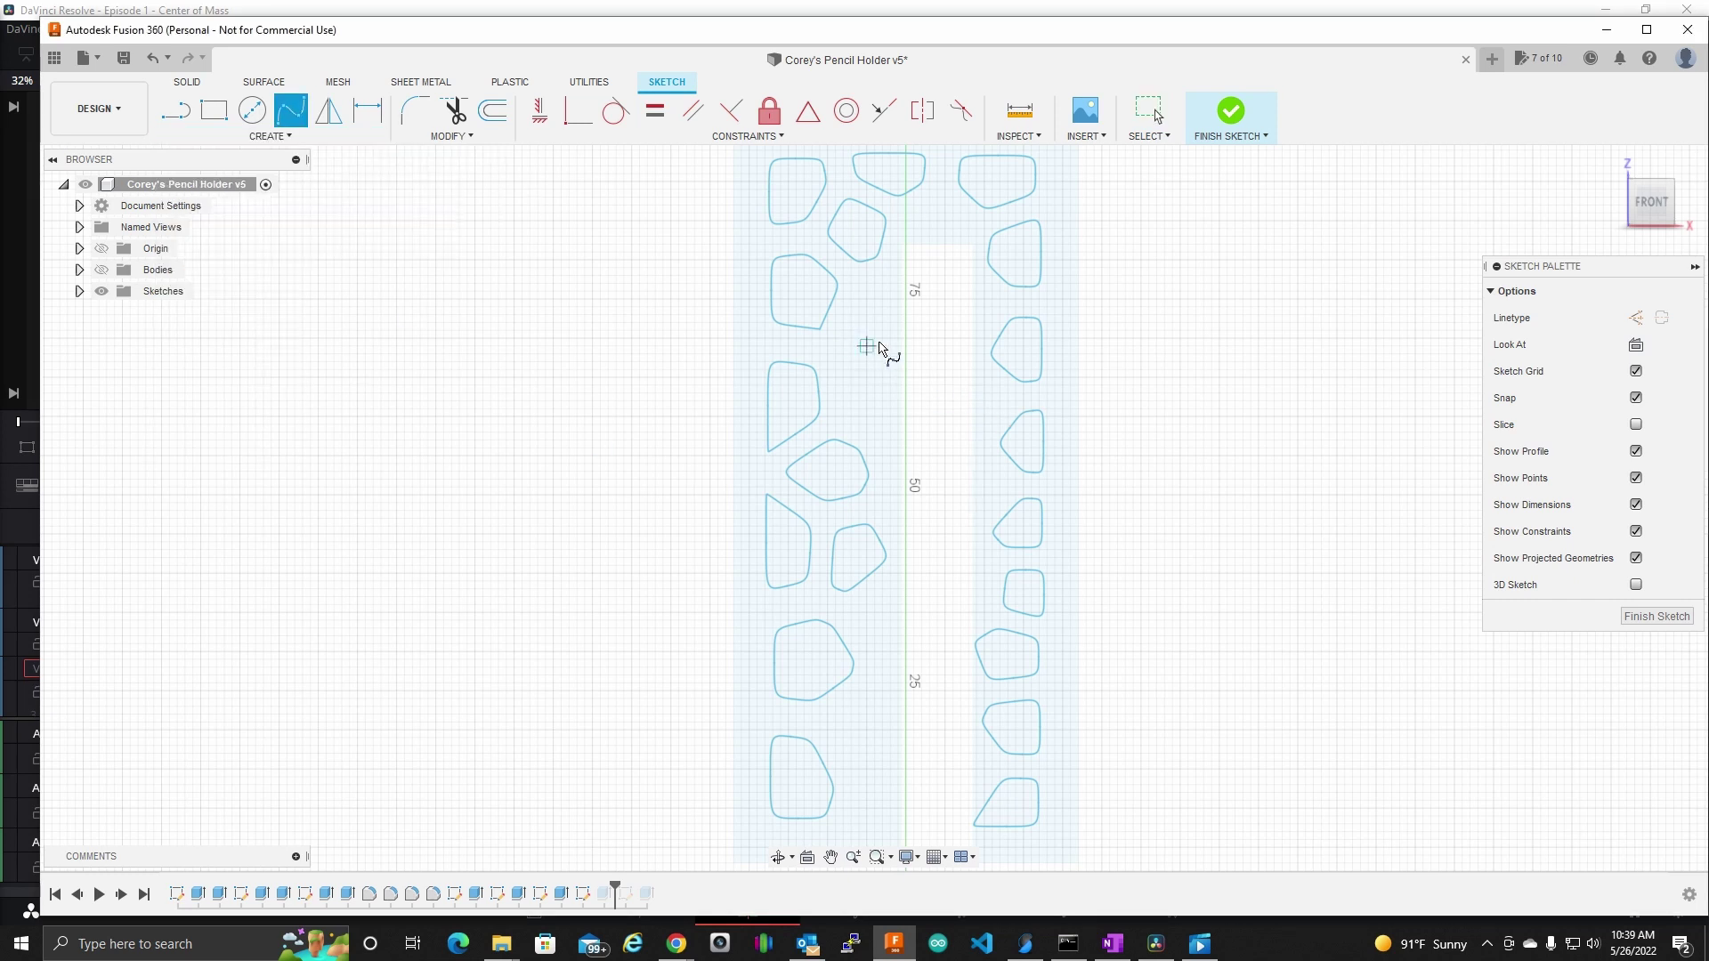
scroll(845, 316, "up", 2)
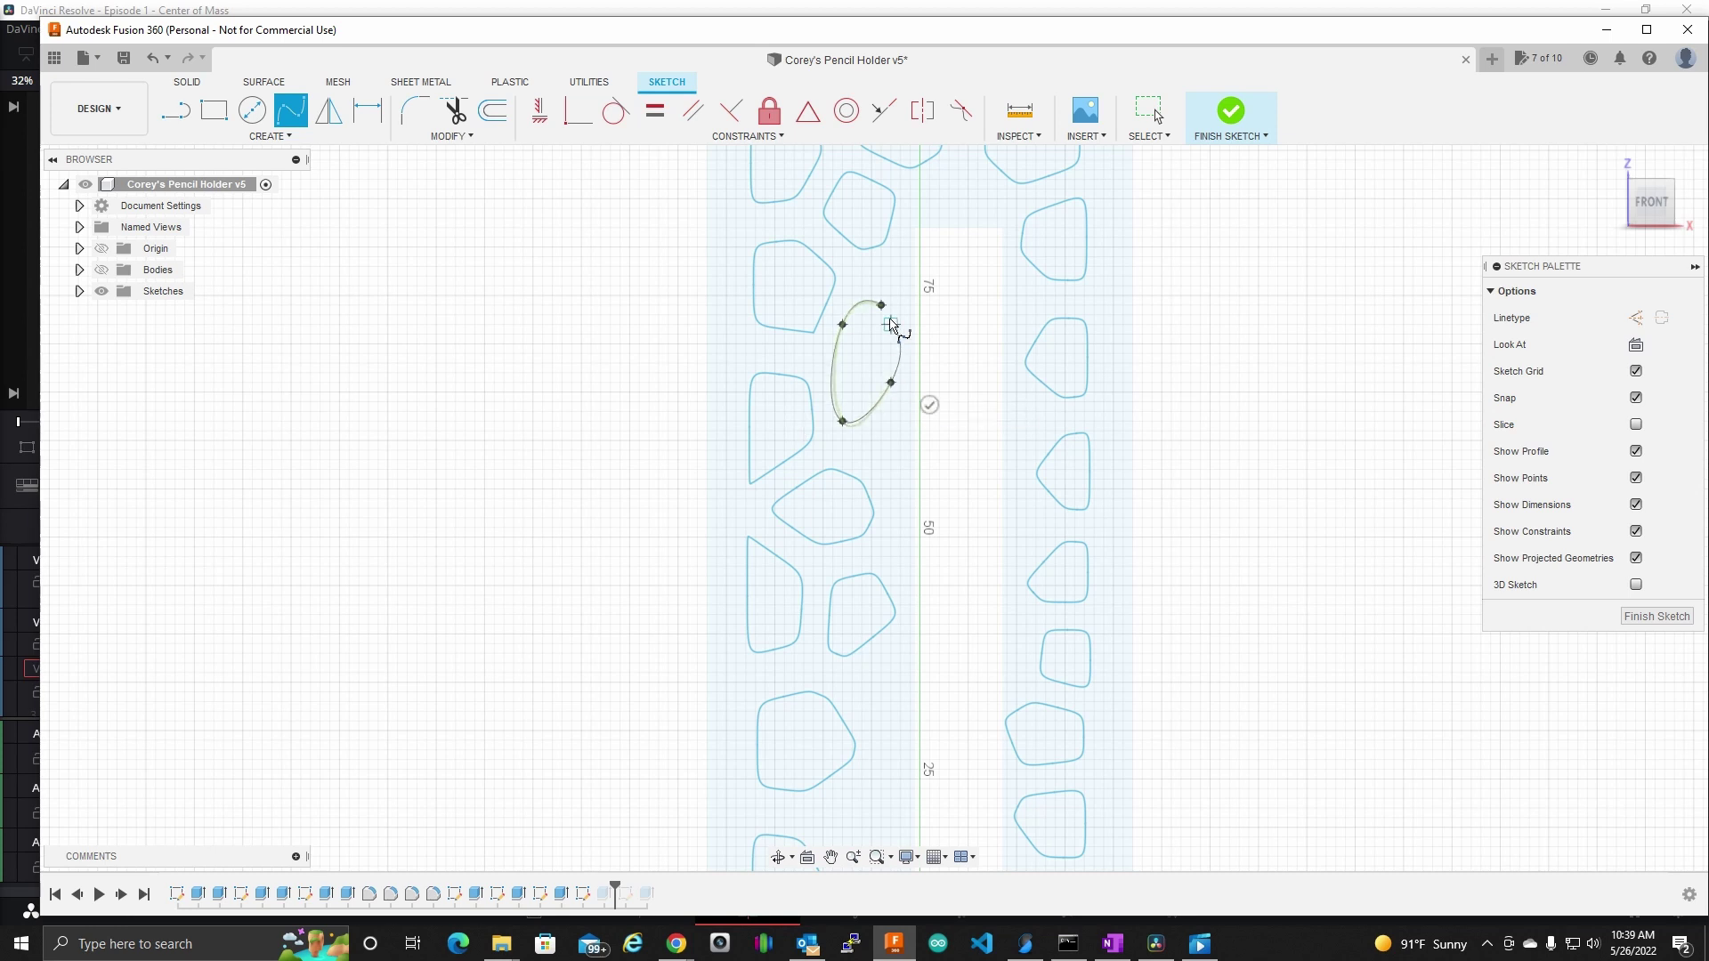
scroll(878, 343, "up", 4)
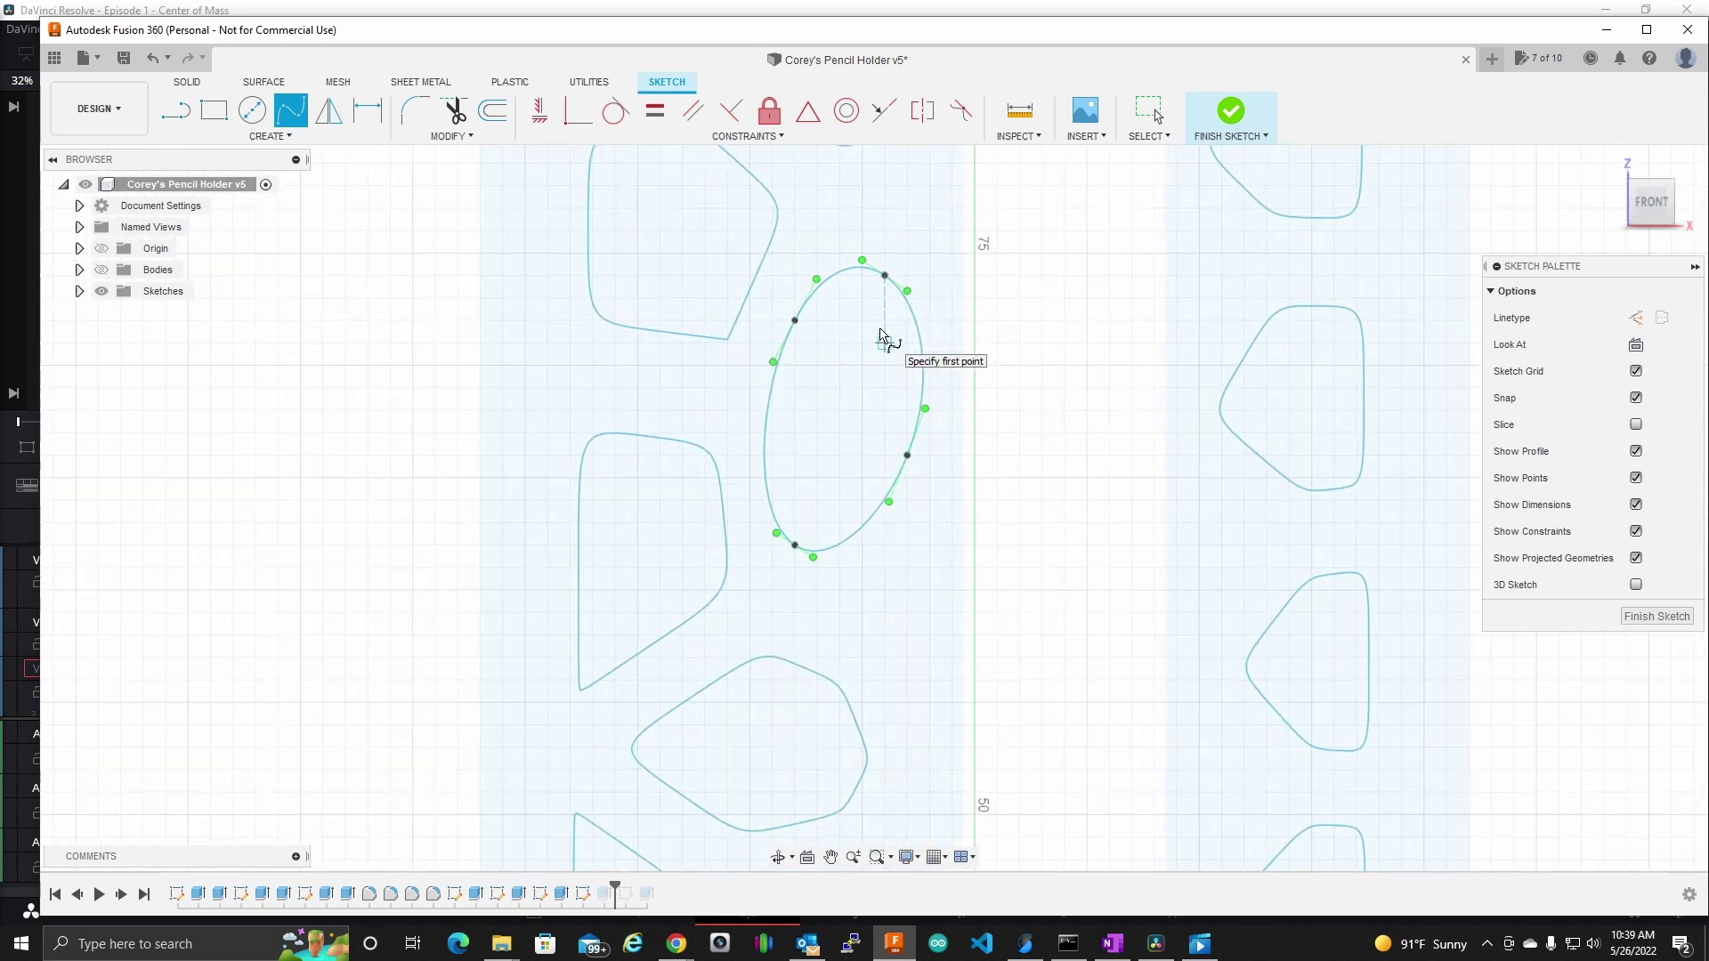
scroll(817, 398, "down", 4)
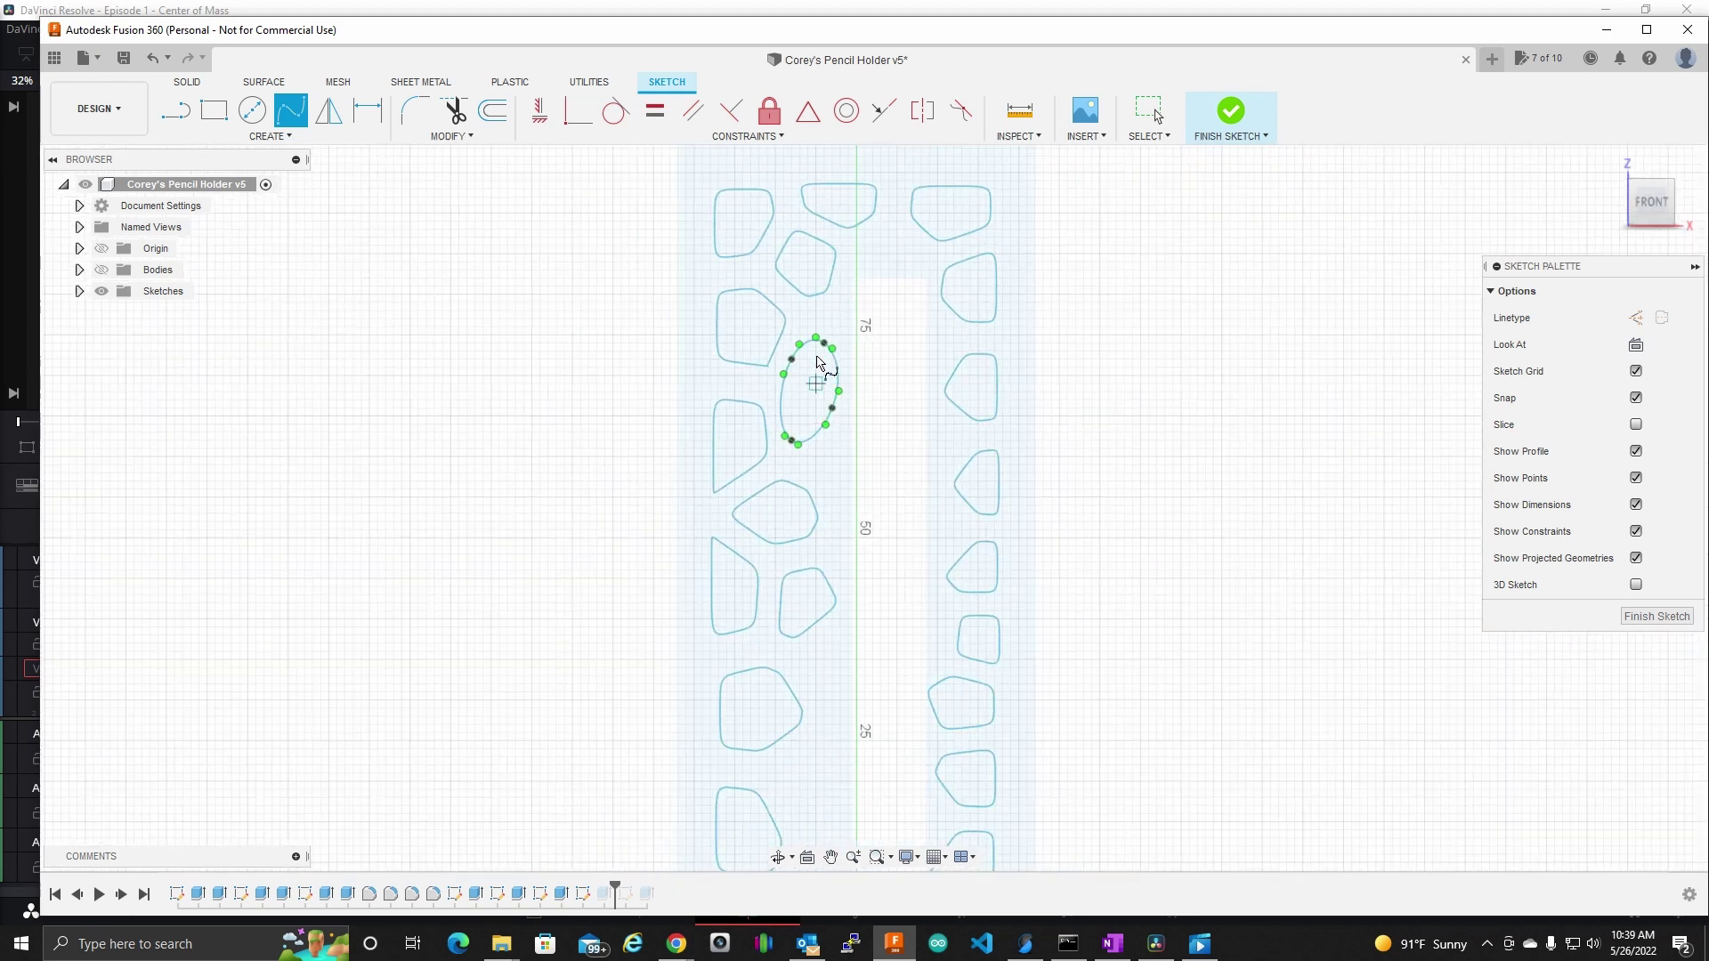
scroll(761, 410, "up", 6)
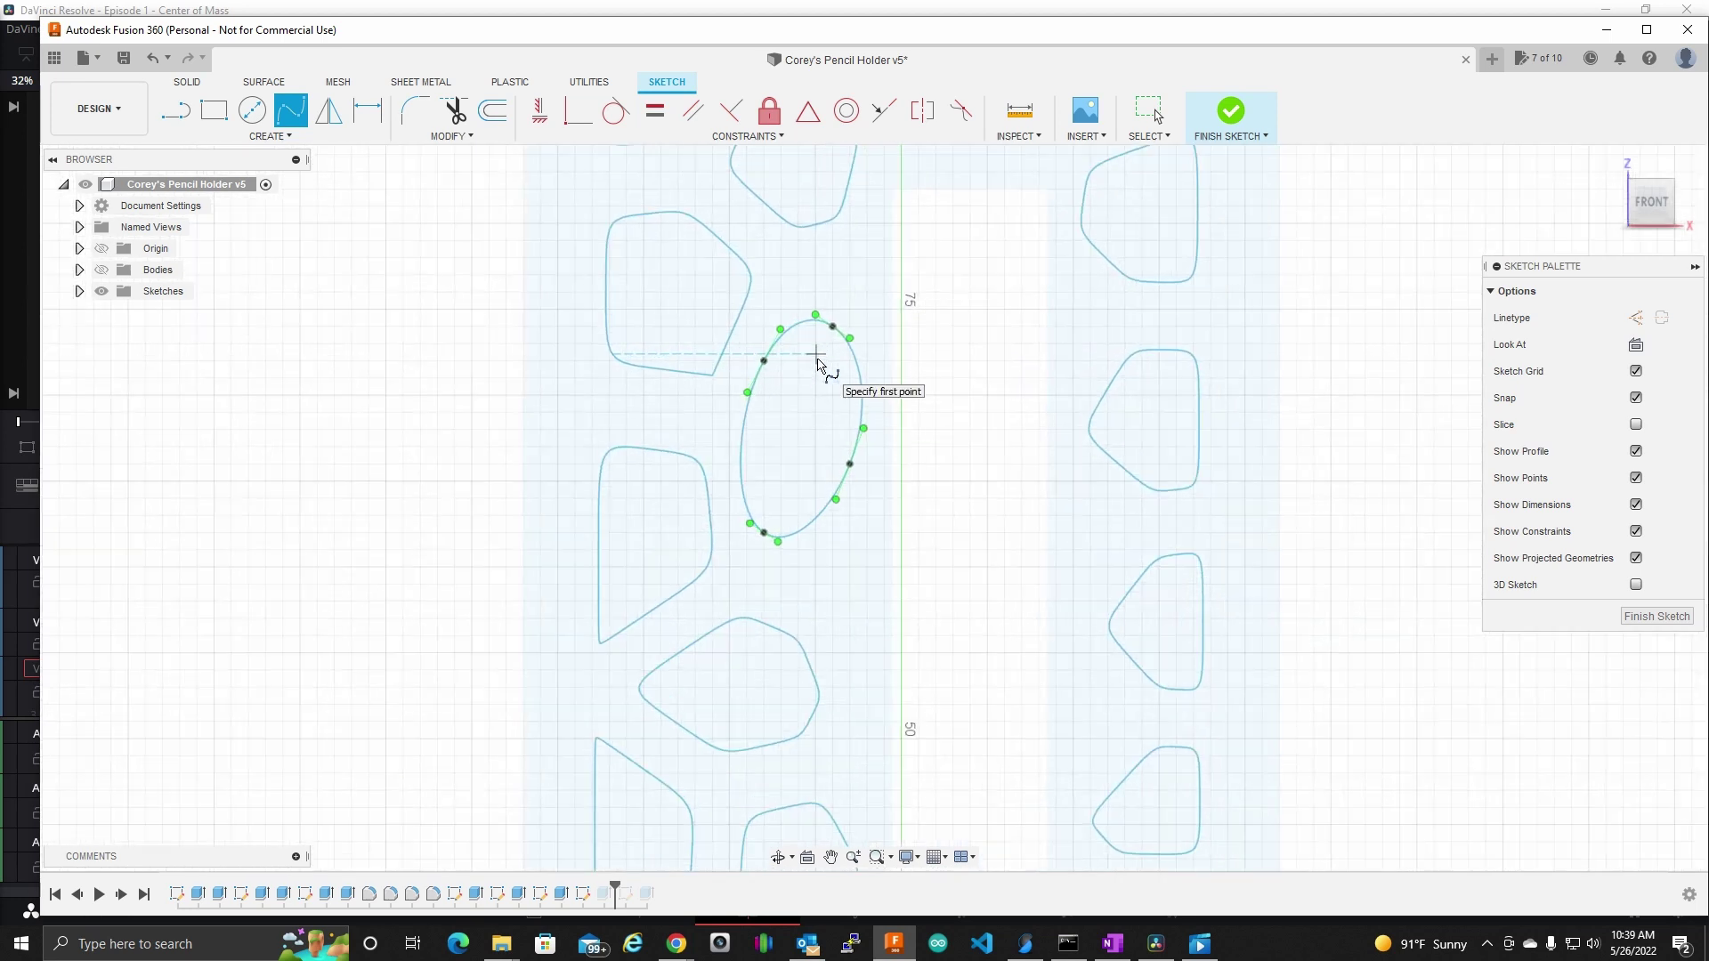
scroll(735, 293, "up", 2)
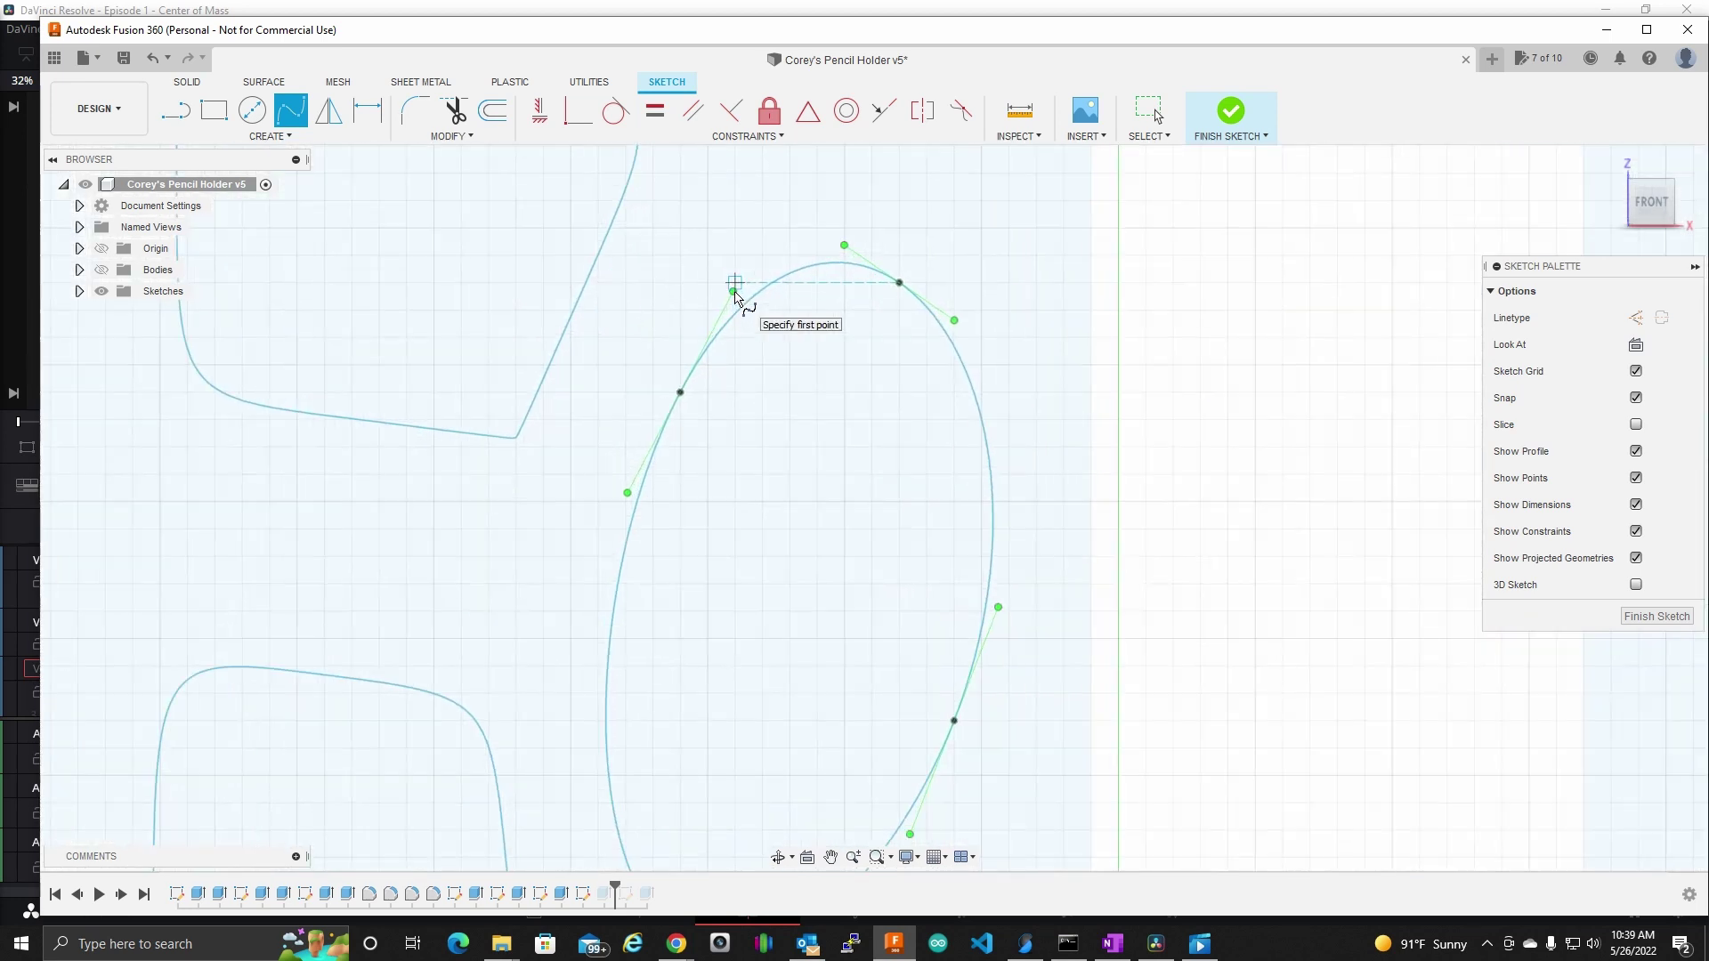
key("Escape")
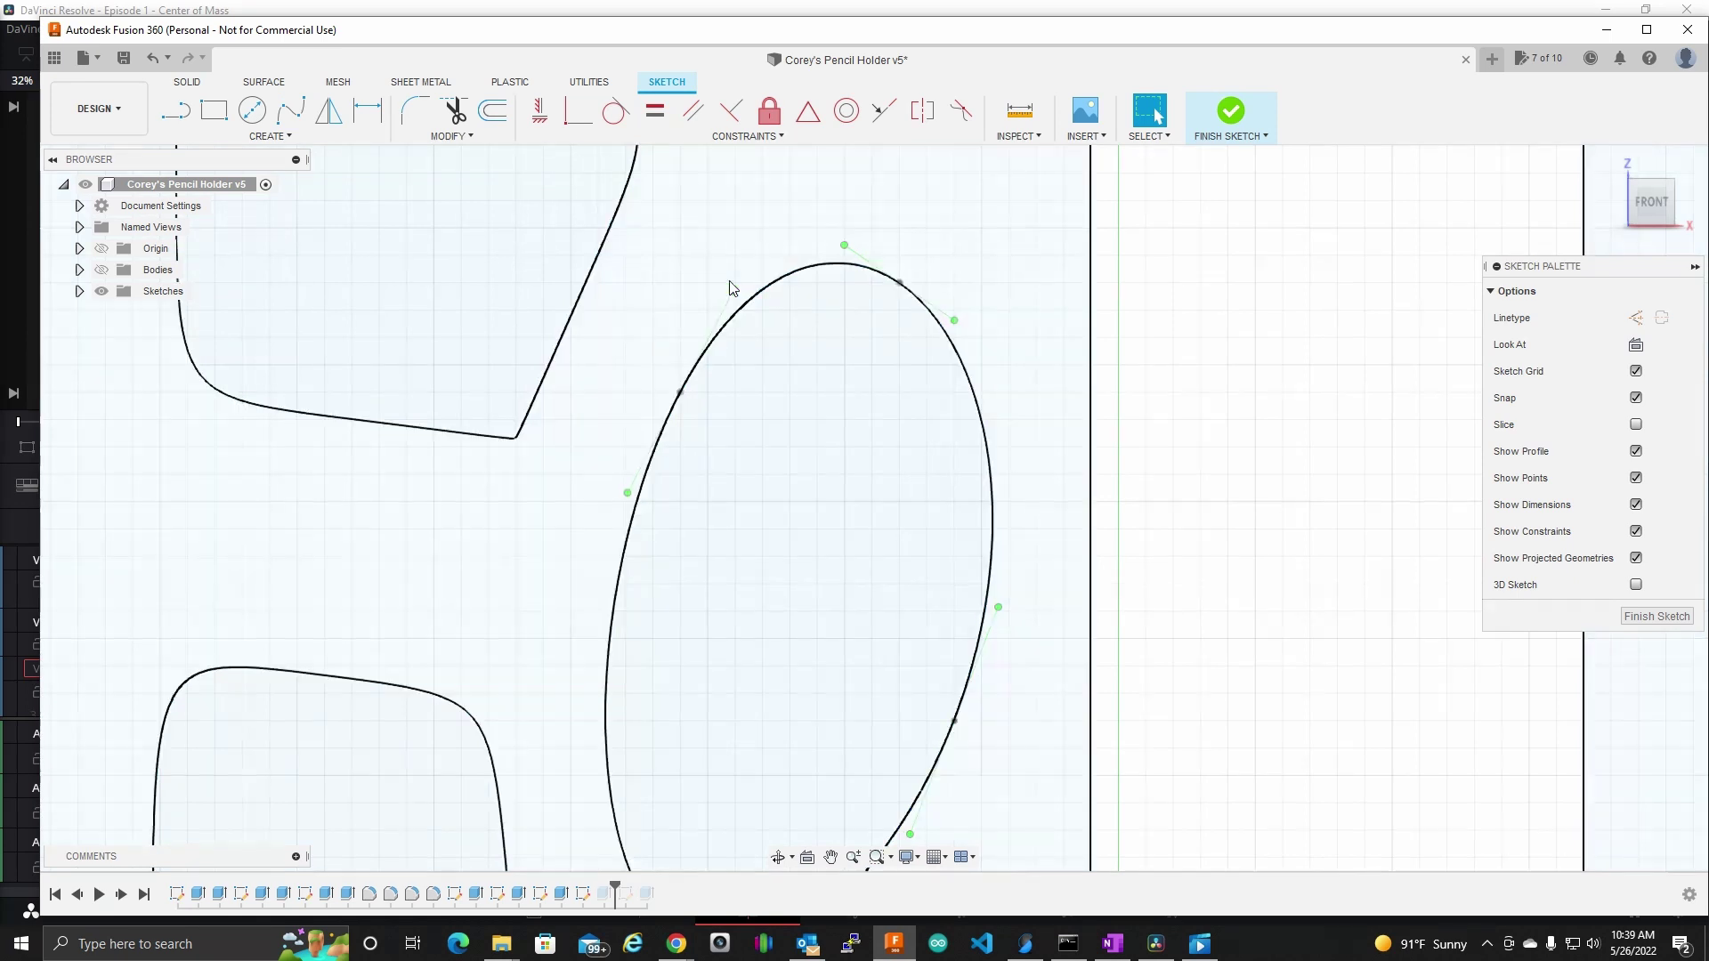
- Reshape the spline cell's upper-left, top-right and bottom curves to narrow it
left_click_drag(733, 291, 703, 351)
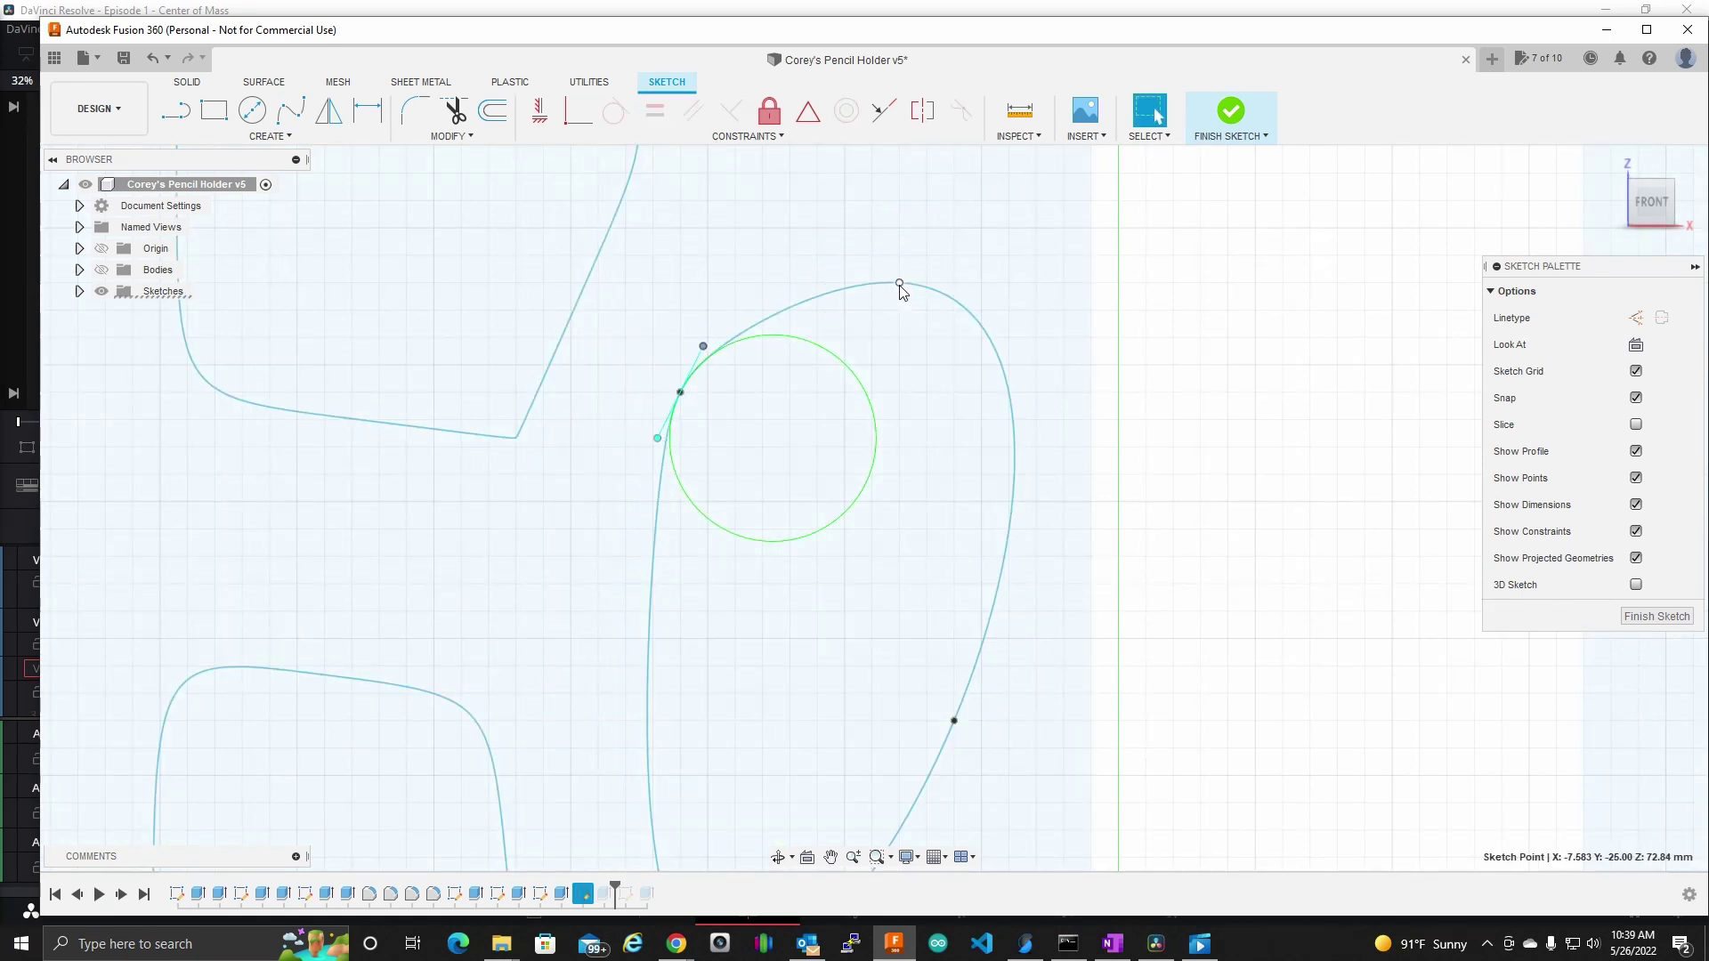
left_click(900, 285)
left_click_drag(972, 290, 946, 295)
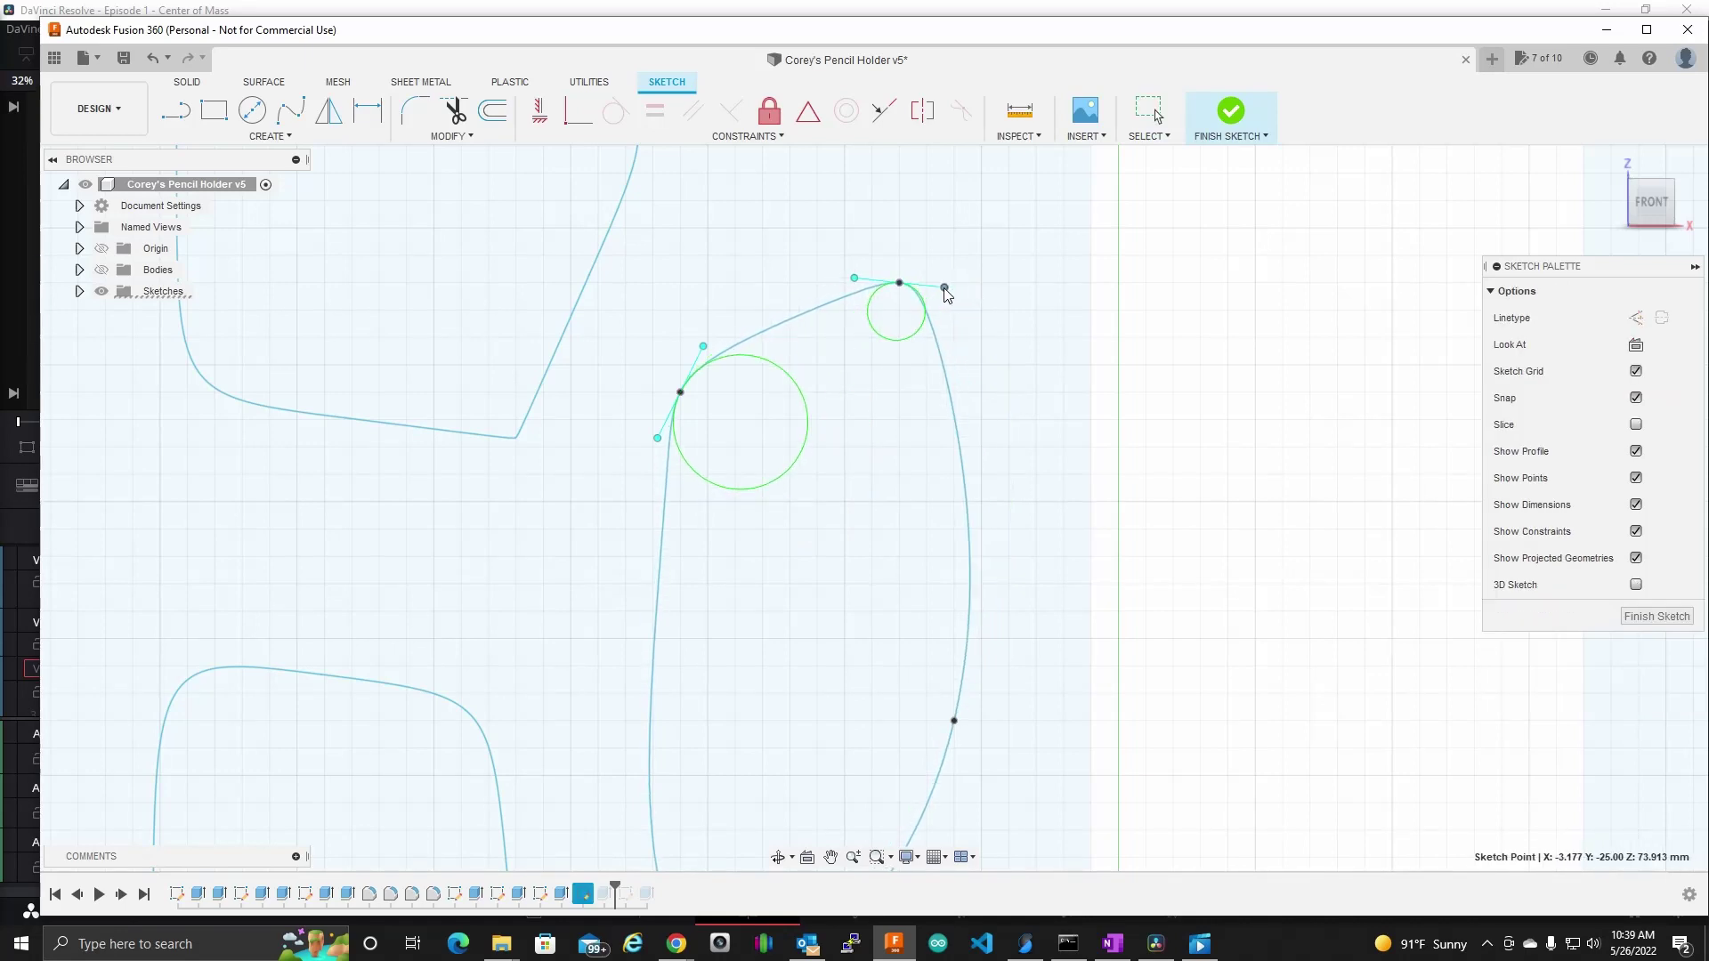
scroll(945, 717, "down", 5)
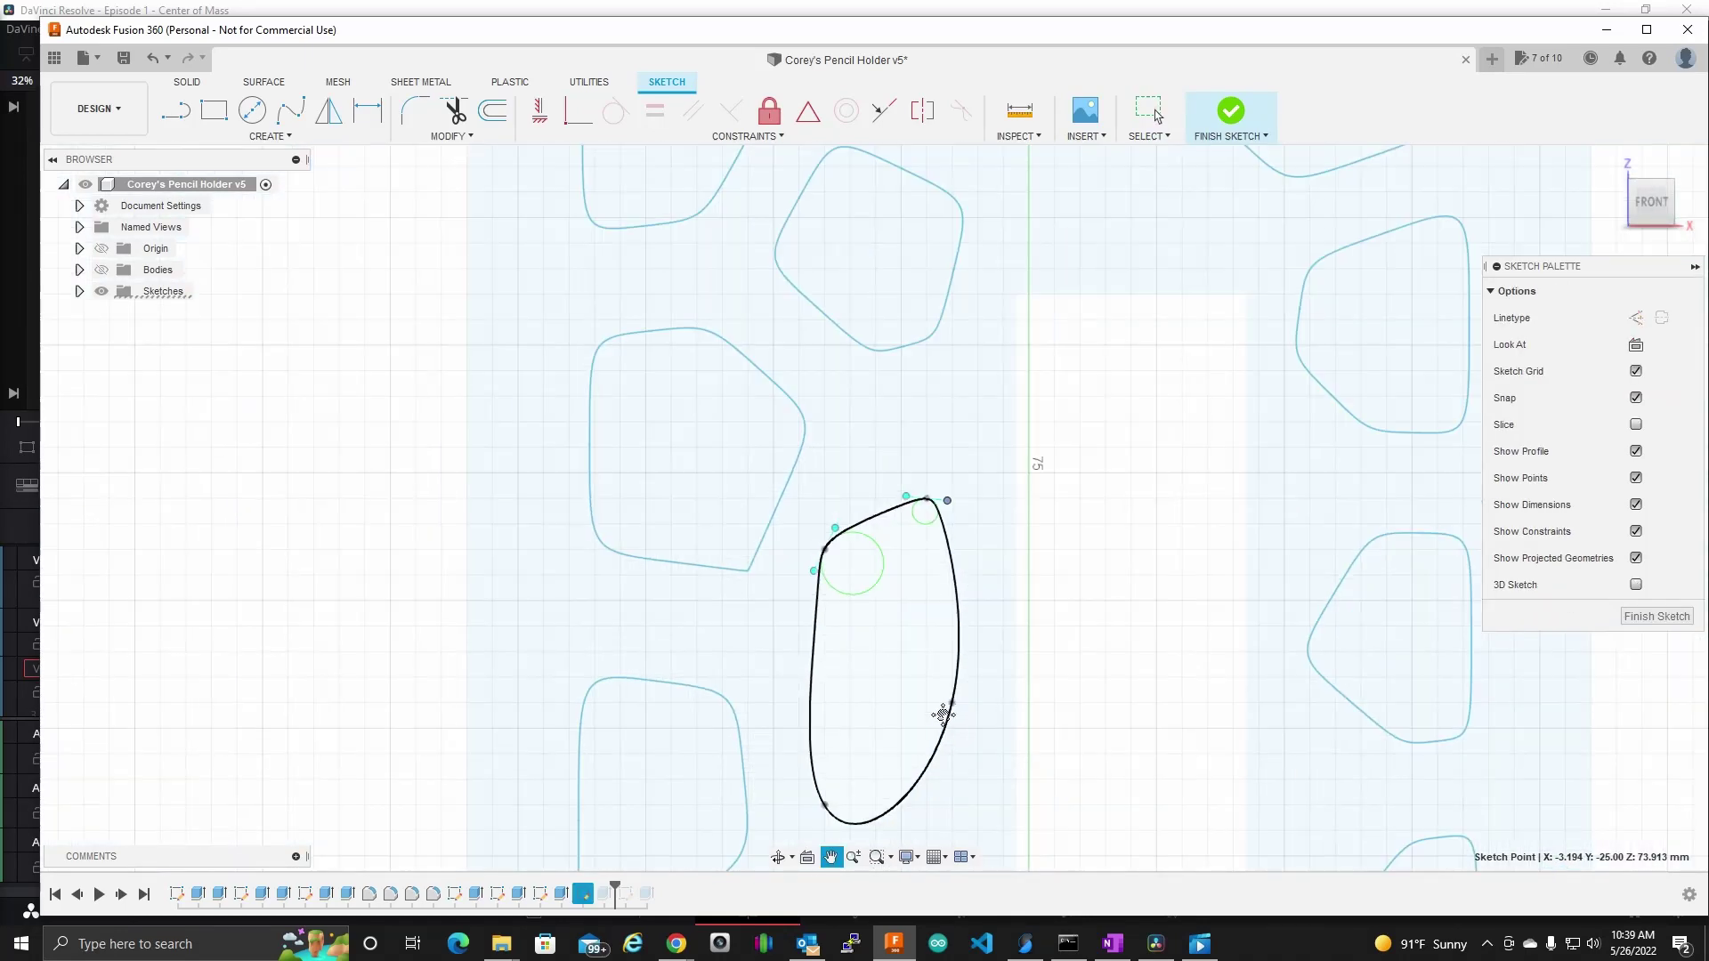
middle_click_drag(943, 715, 940, 525)
left_click(821, 615)
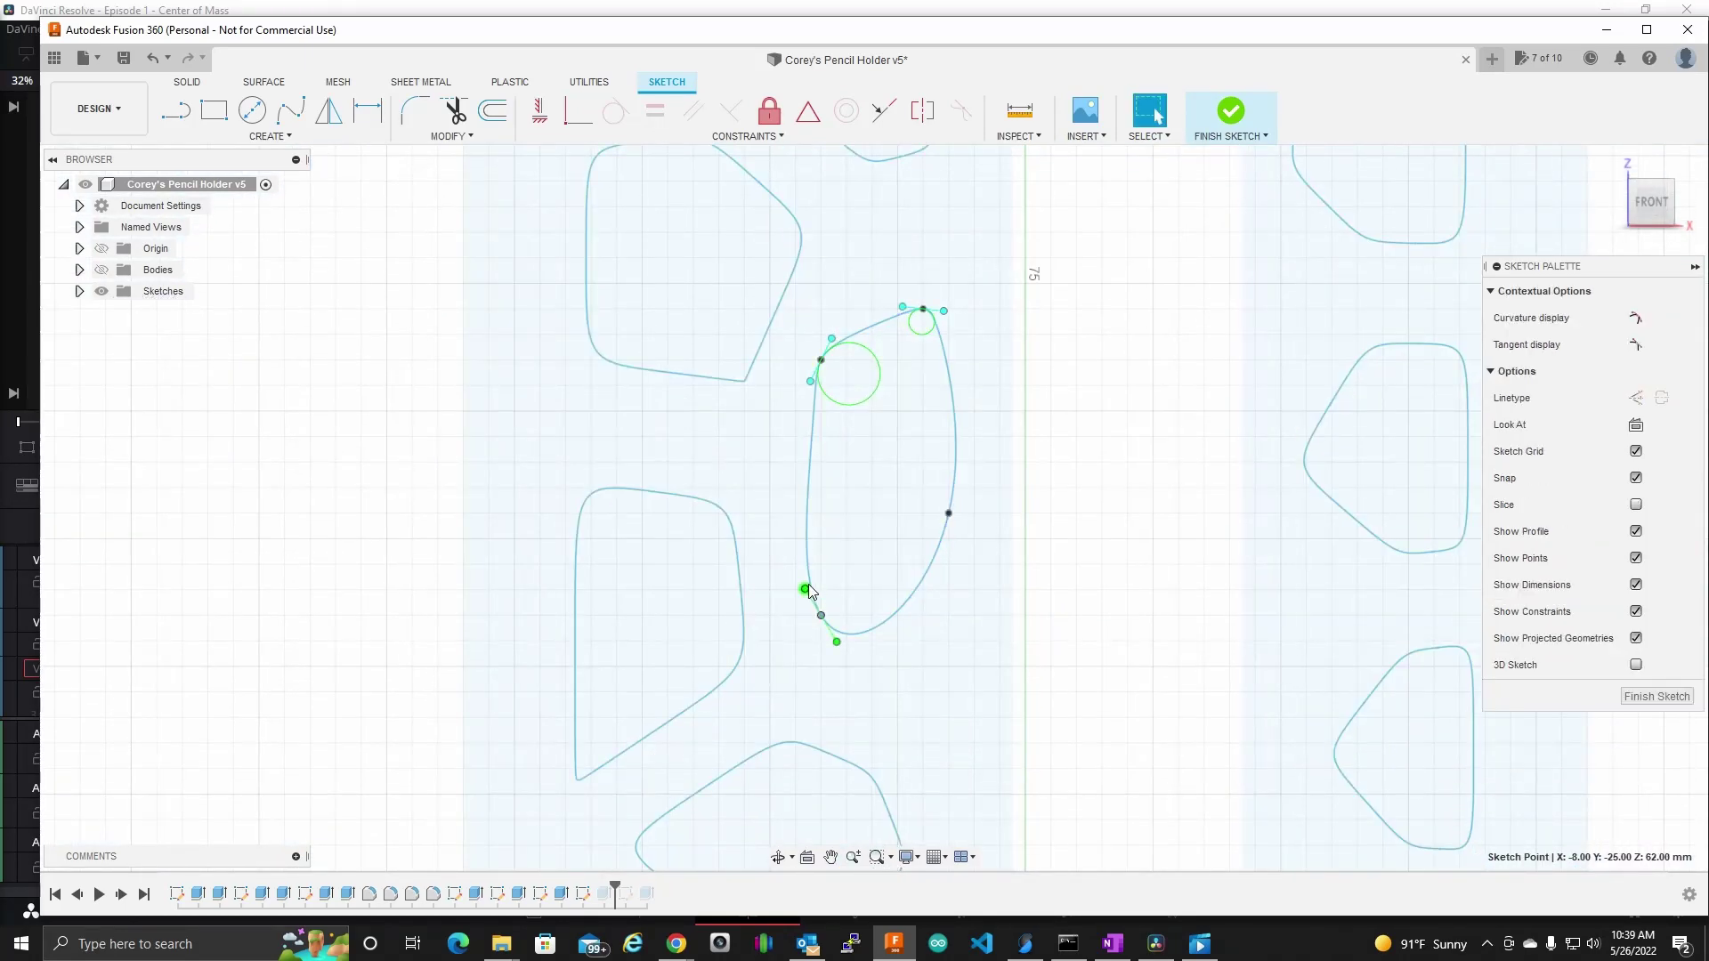
left_click_drag(807, 589, 812, 597)
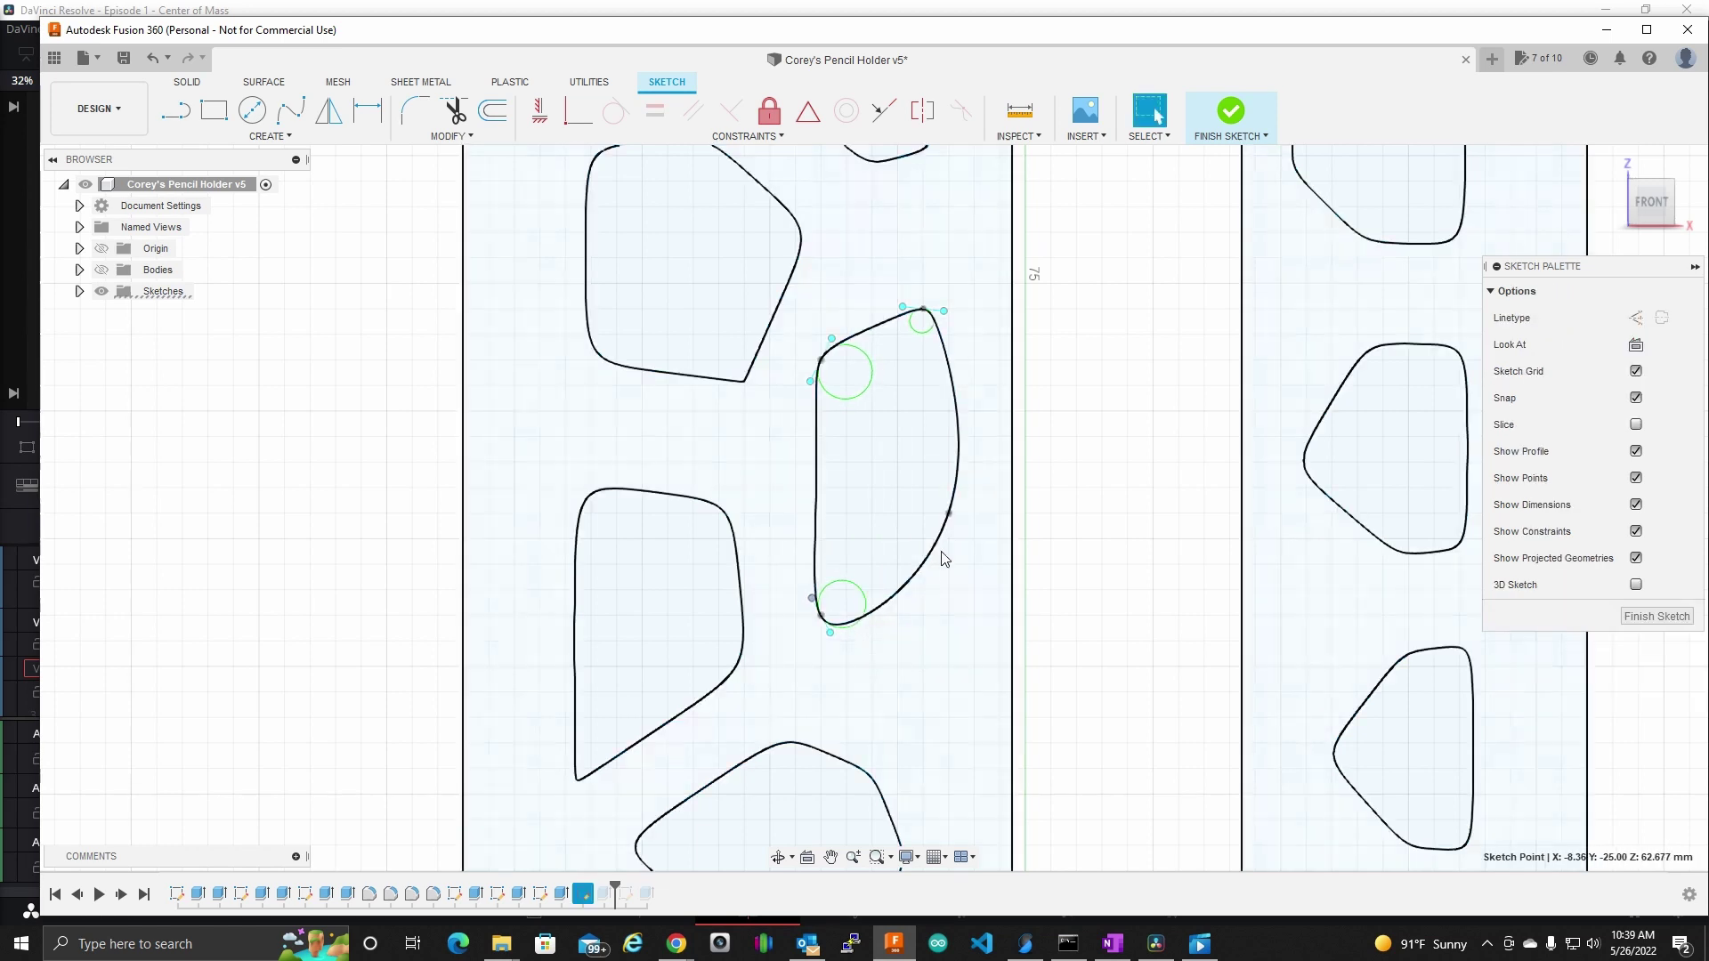
- Adjust the spline's right side so it clears the wall edge, then finish the sketch
left_click(949, 515)
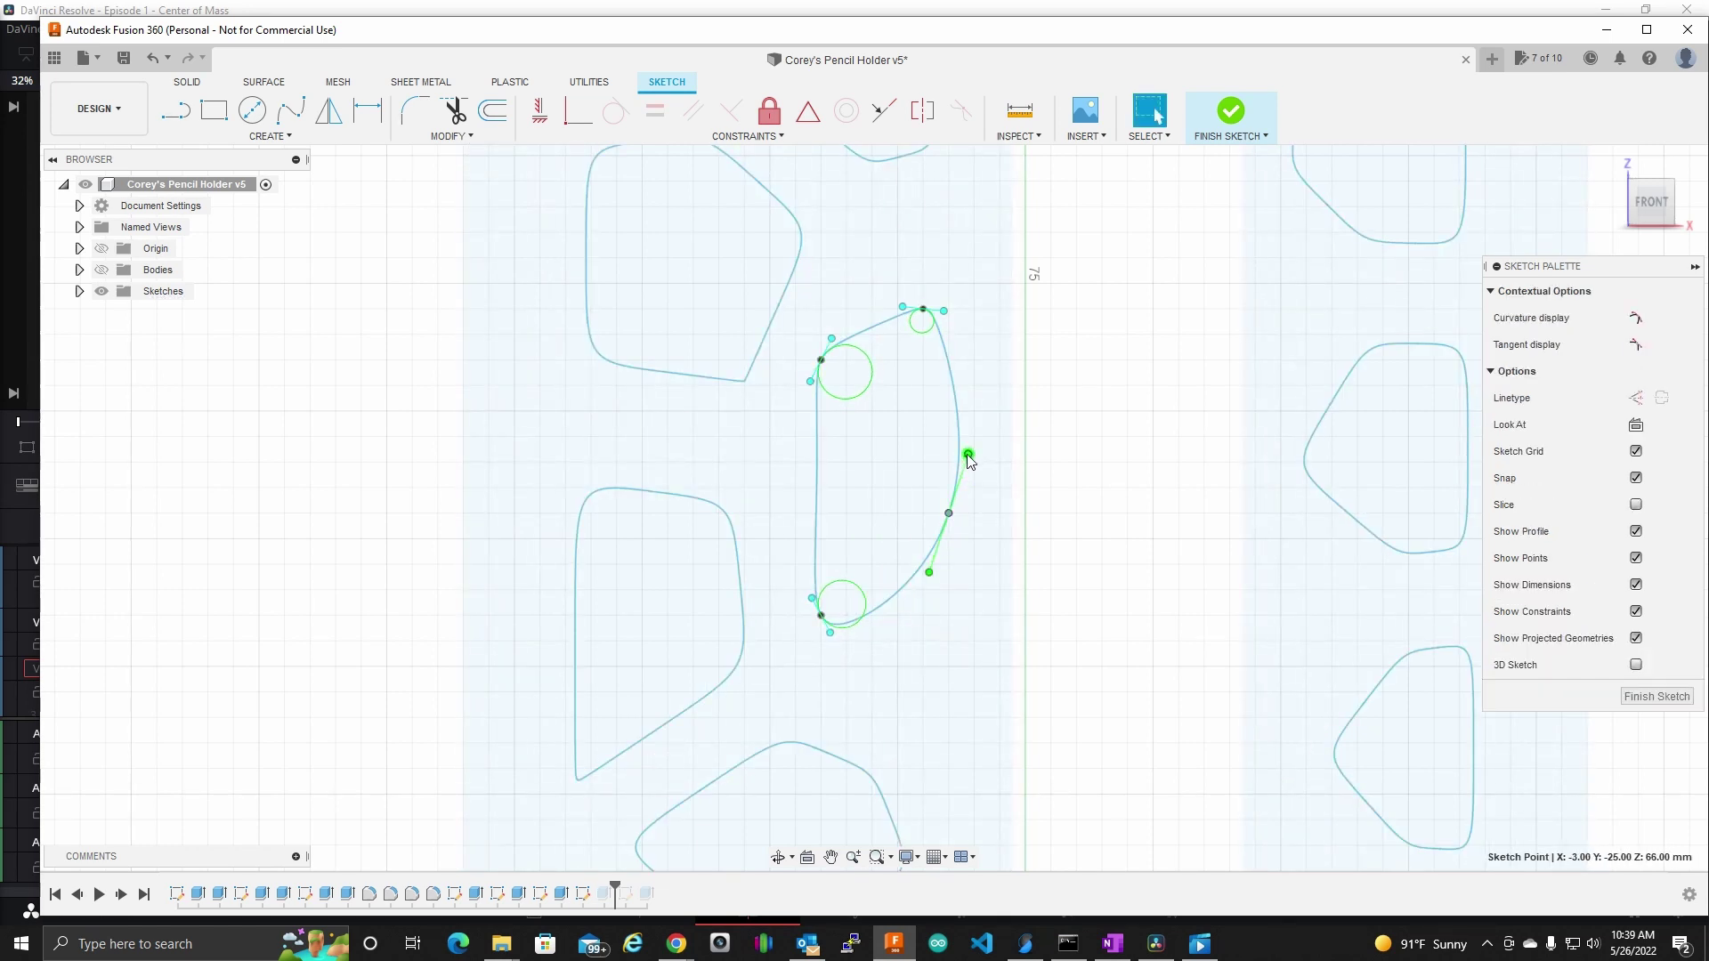
left_click_drag(969, 456, 964, 495)
scroll(964, 499, "down", 5)
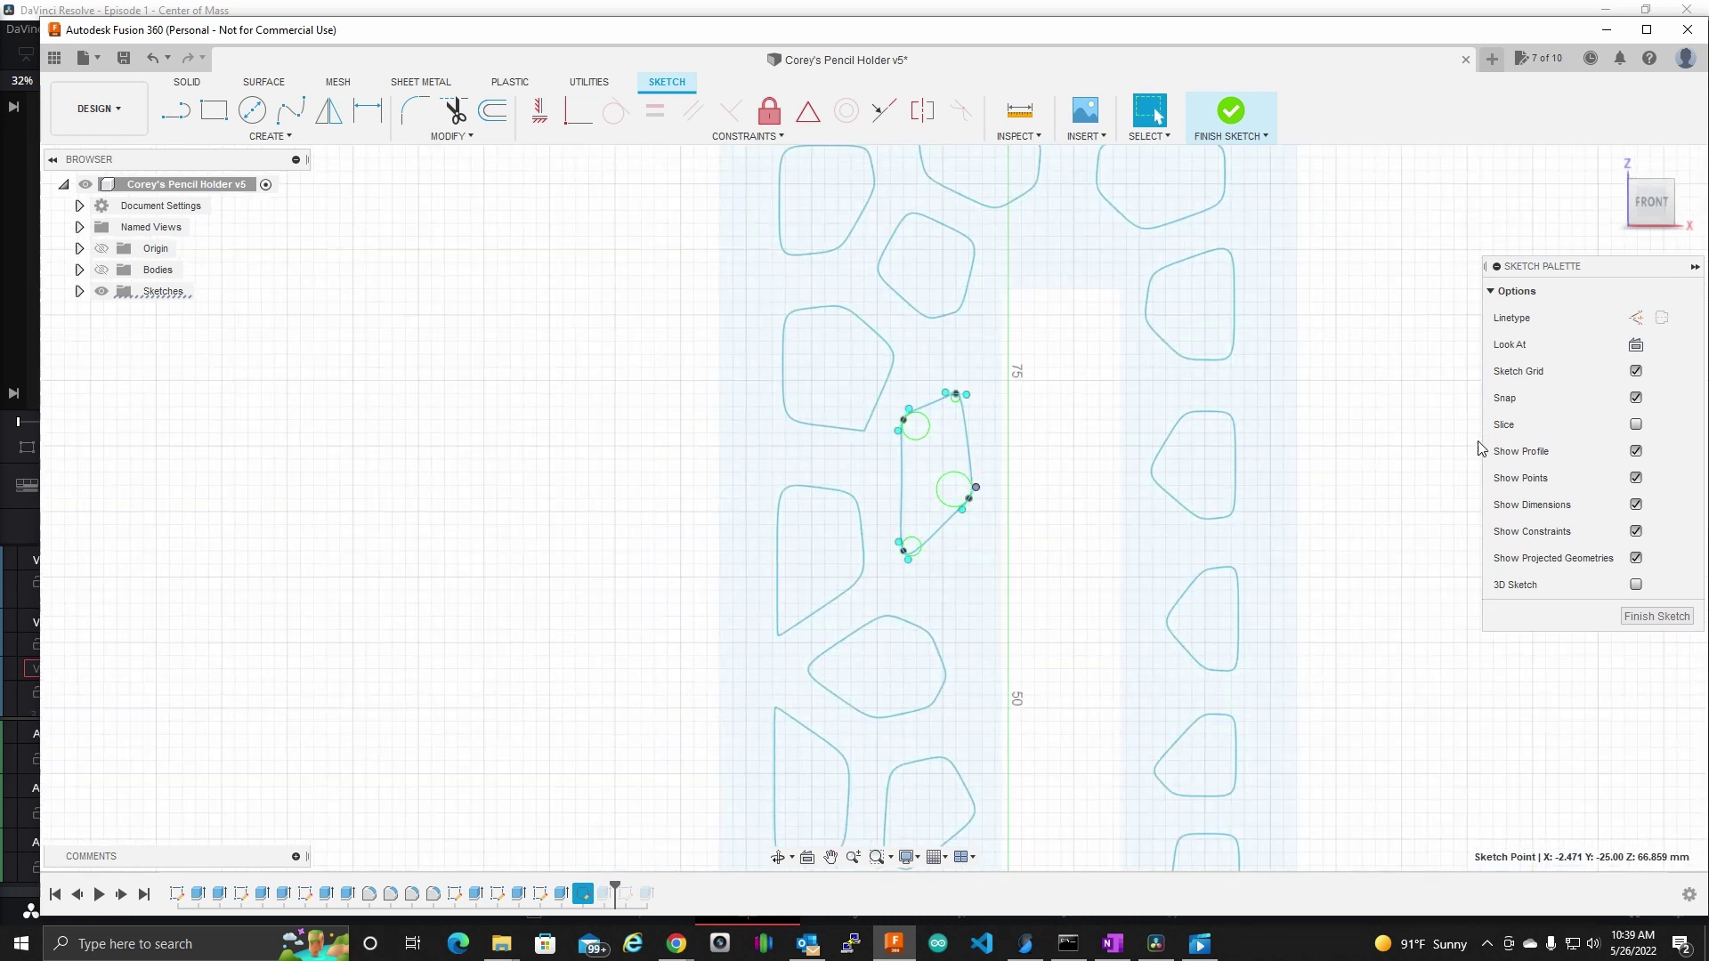
key("Escape")
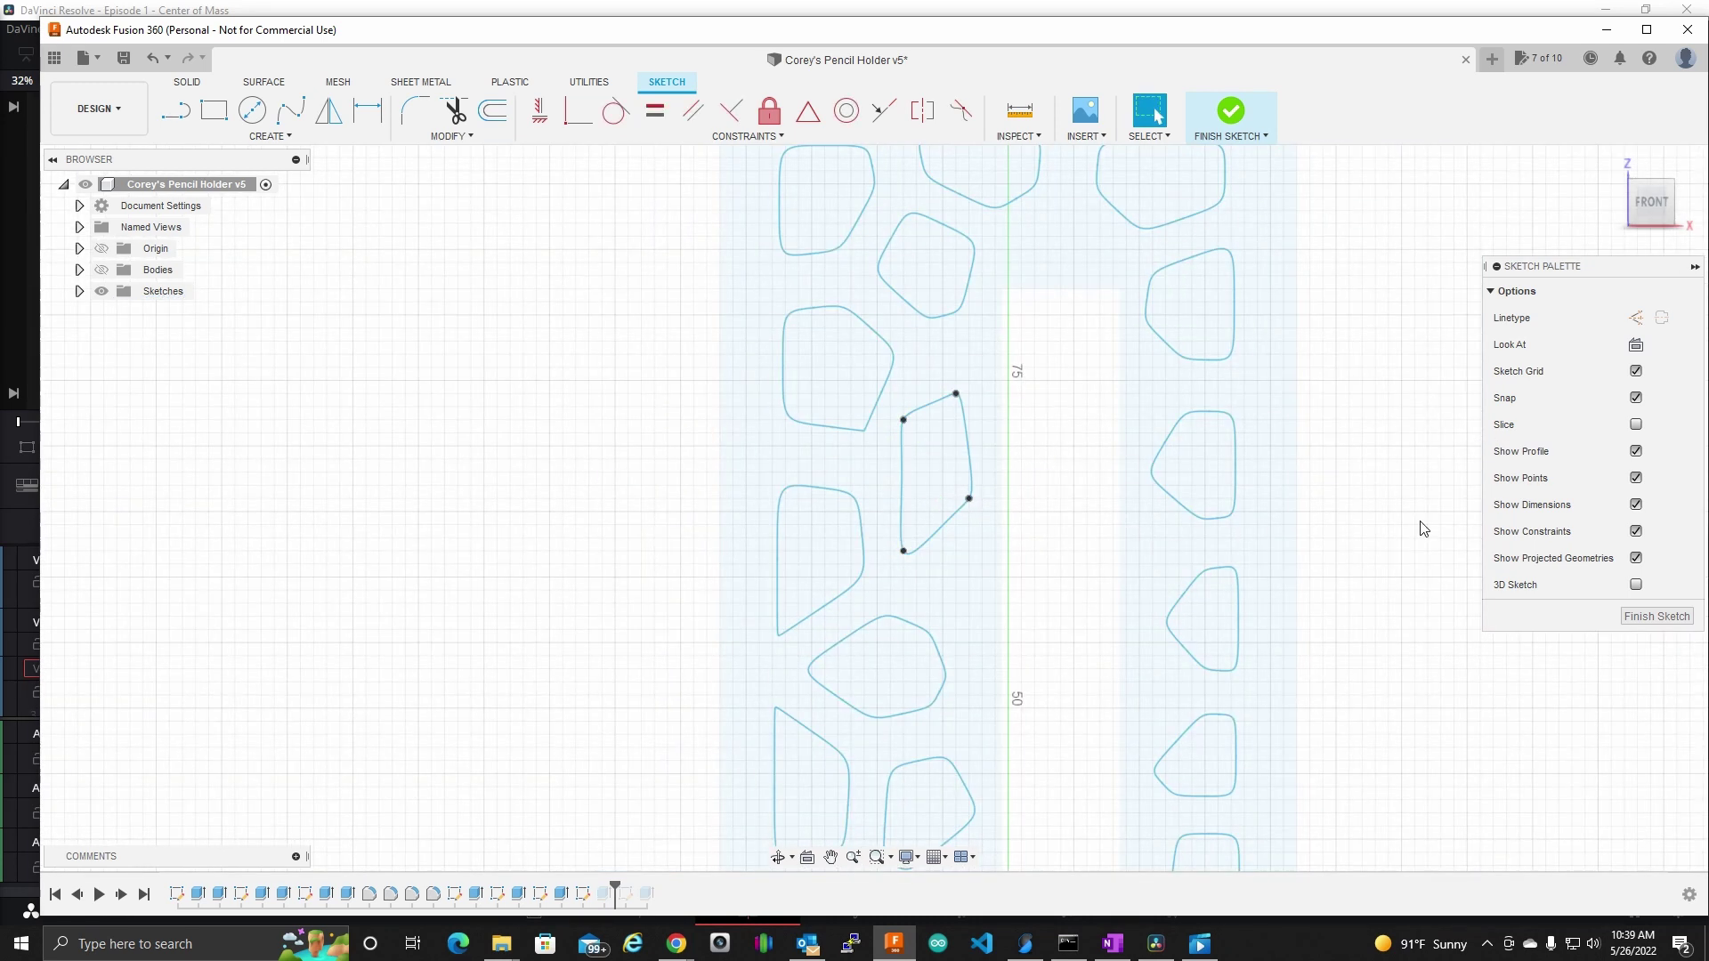
scroll(1130, 526, "down", 3)
middle_click_drag(1136, 561, 912, 549)
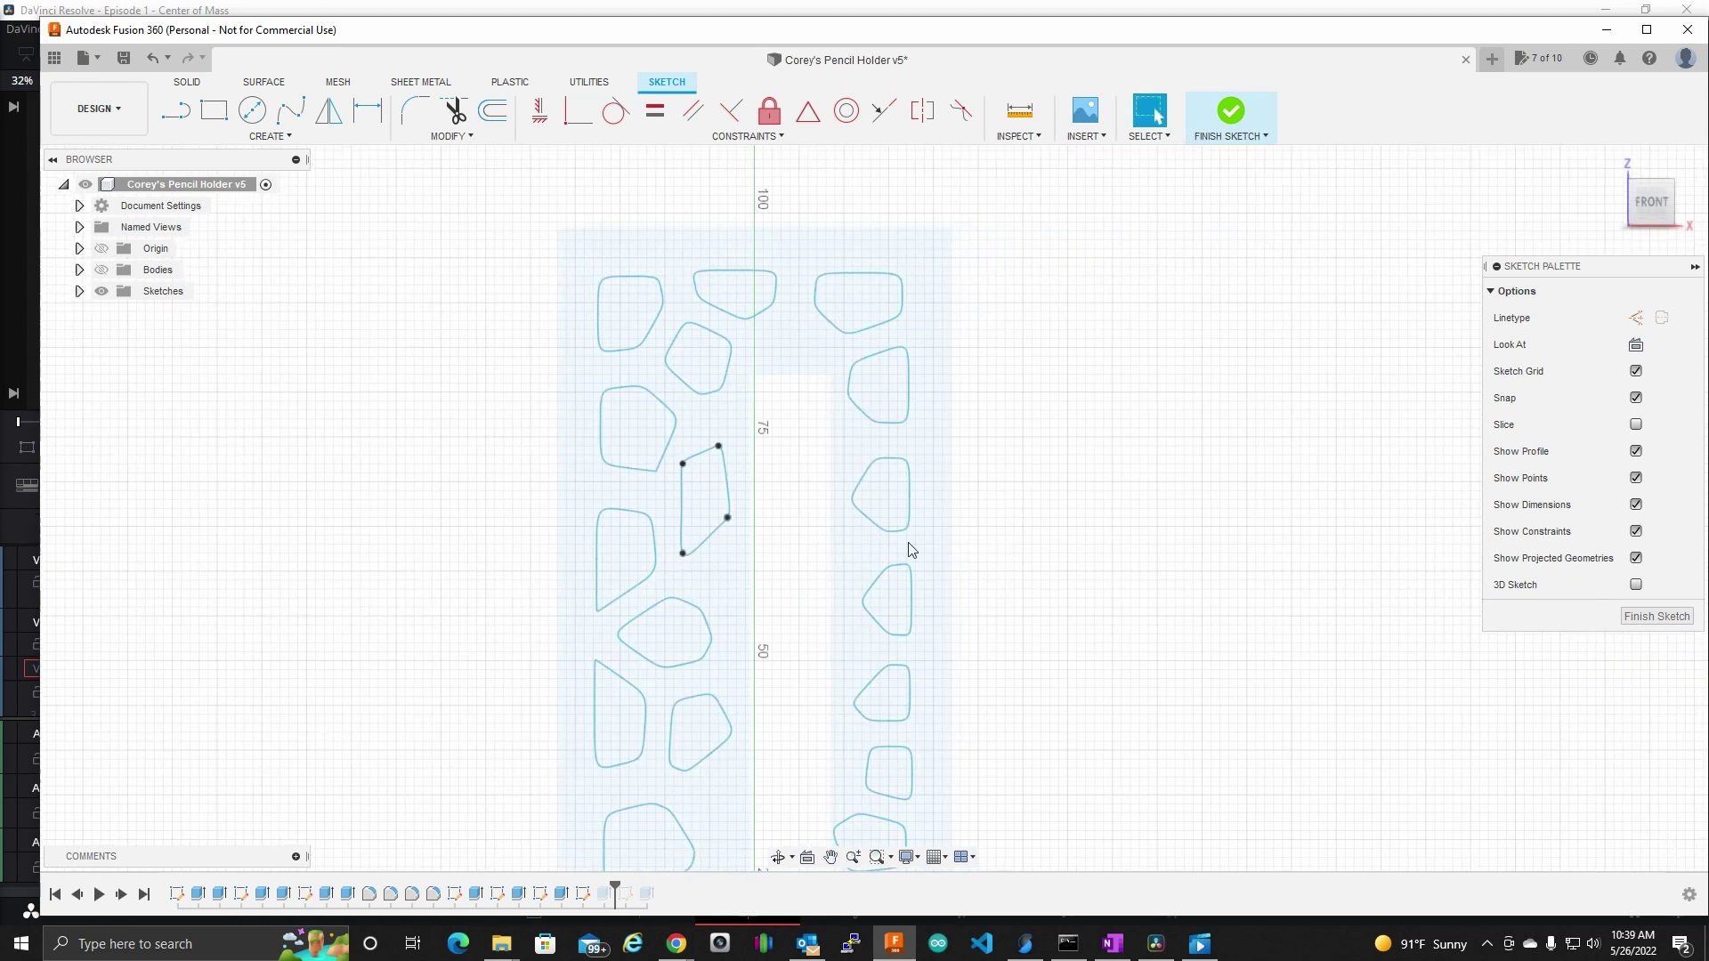
scroll(713, 456, "up", 6)
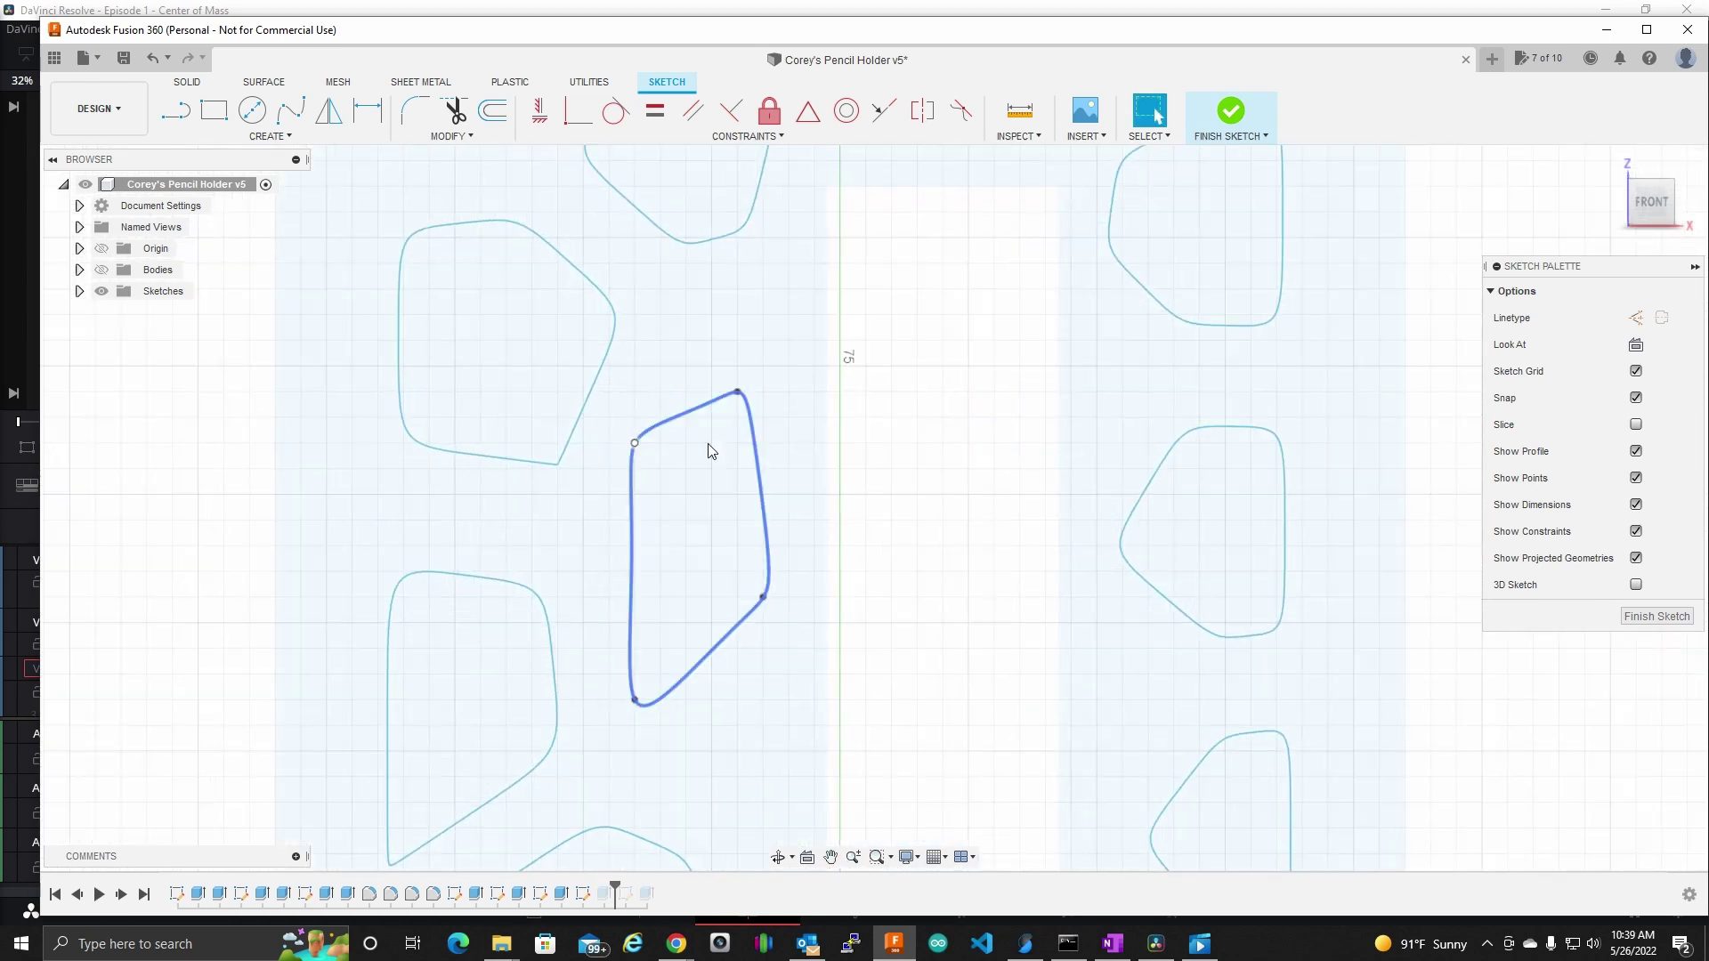
scroll(1142, 543, "down", 4)
left_click(1658, 616)
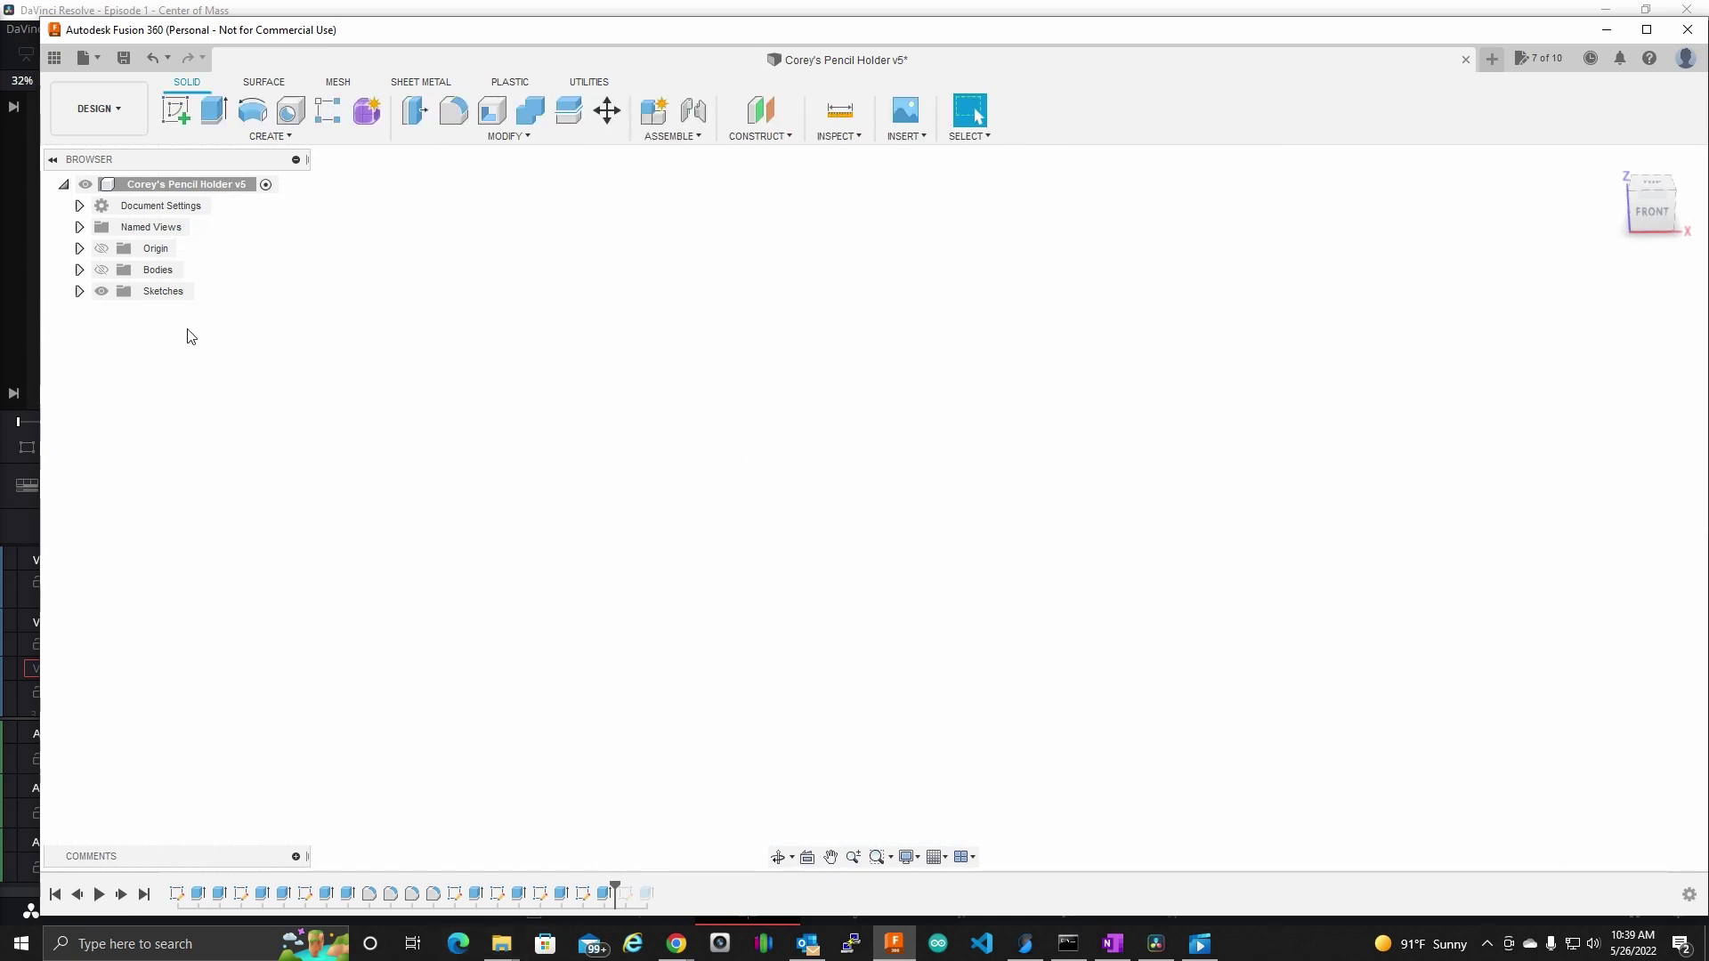
- Show the body, add the new spline cell to Extrude46 for 20 cut cells, and inspect
left_click(101, 271)
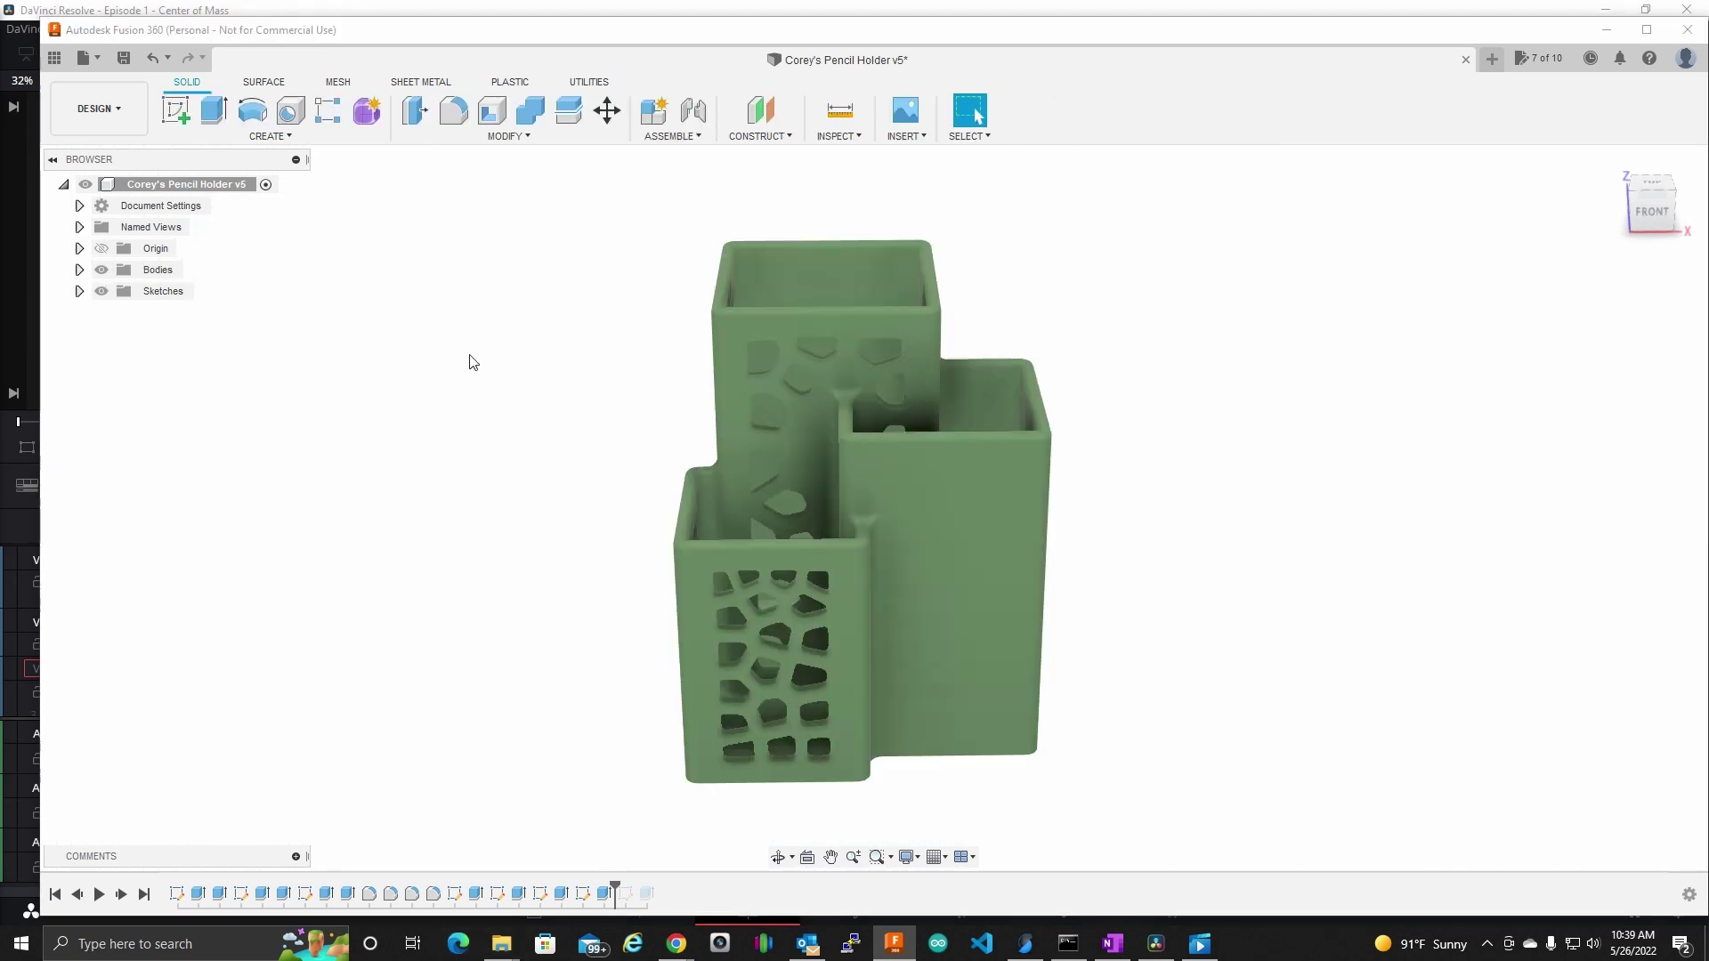
right_click(604, 895)
left_click(632, 717)
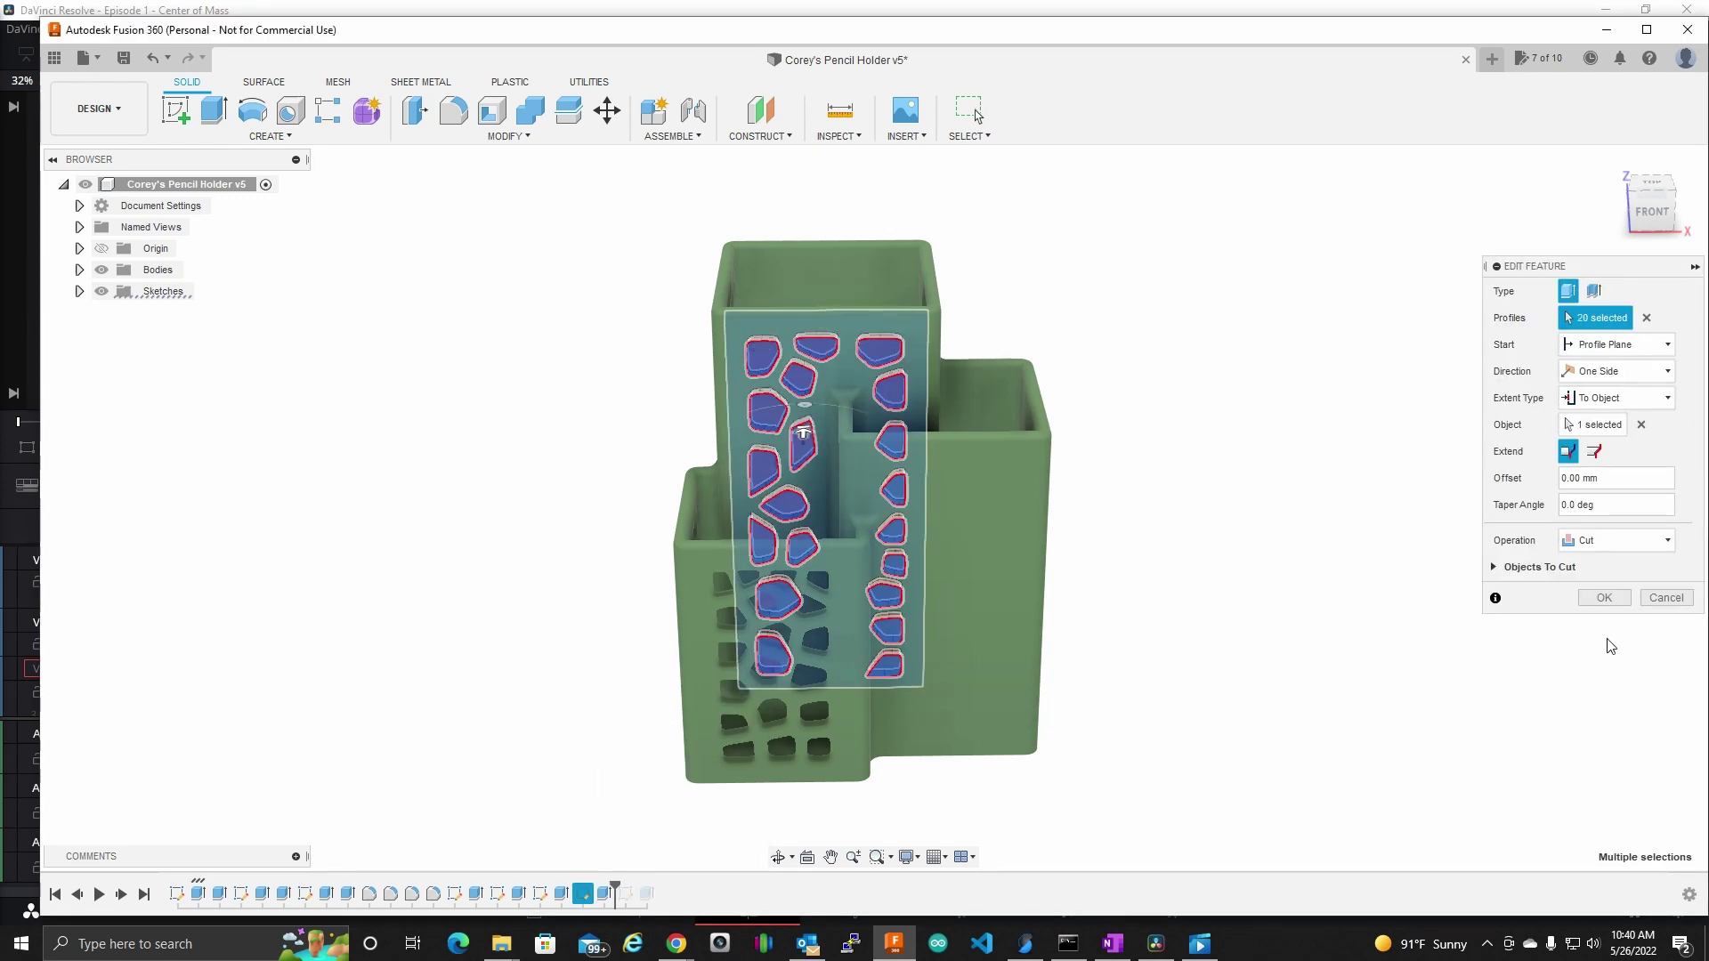
left_click(1583, 599)
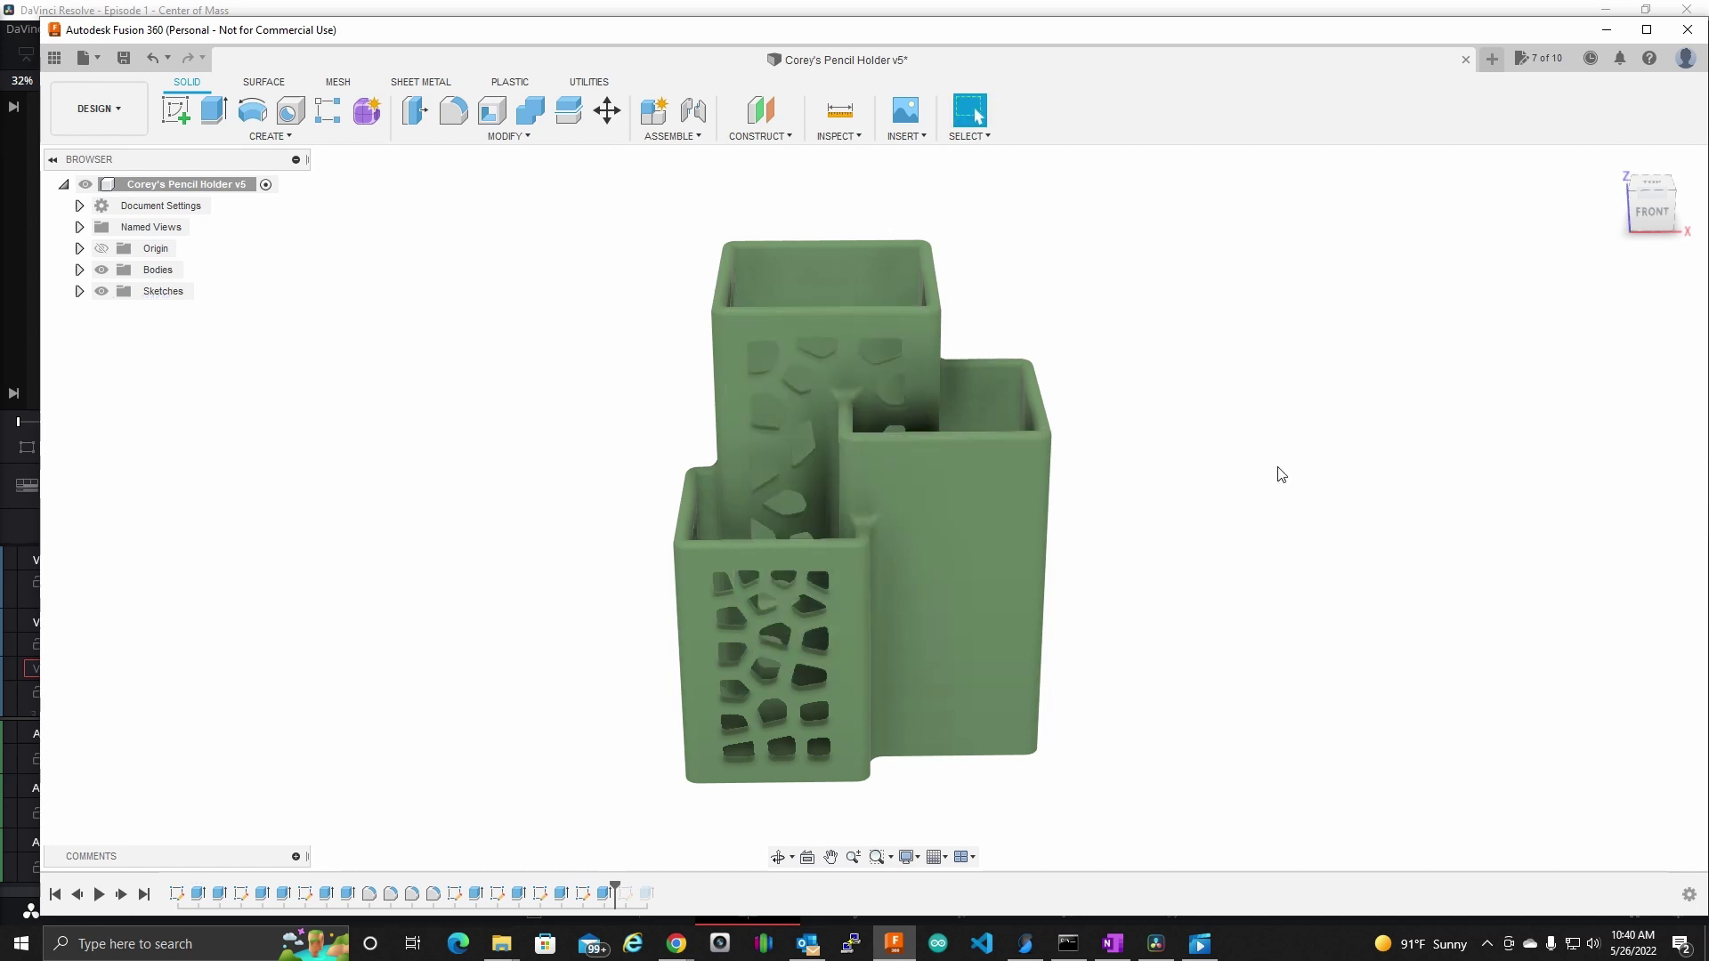
mouse_move(1235, 532)
middle_mouse_down("shift")
mouse_move(1248, 481)
mouse_move(1290, 557)
mouse_move(1191, 561)
mouse_move(1309, 526)
mouse_move(1205, 557)
mouse_move(1240, 565)
mouse_move(1104, 548)
middle_mouse_up("shift")
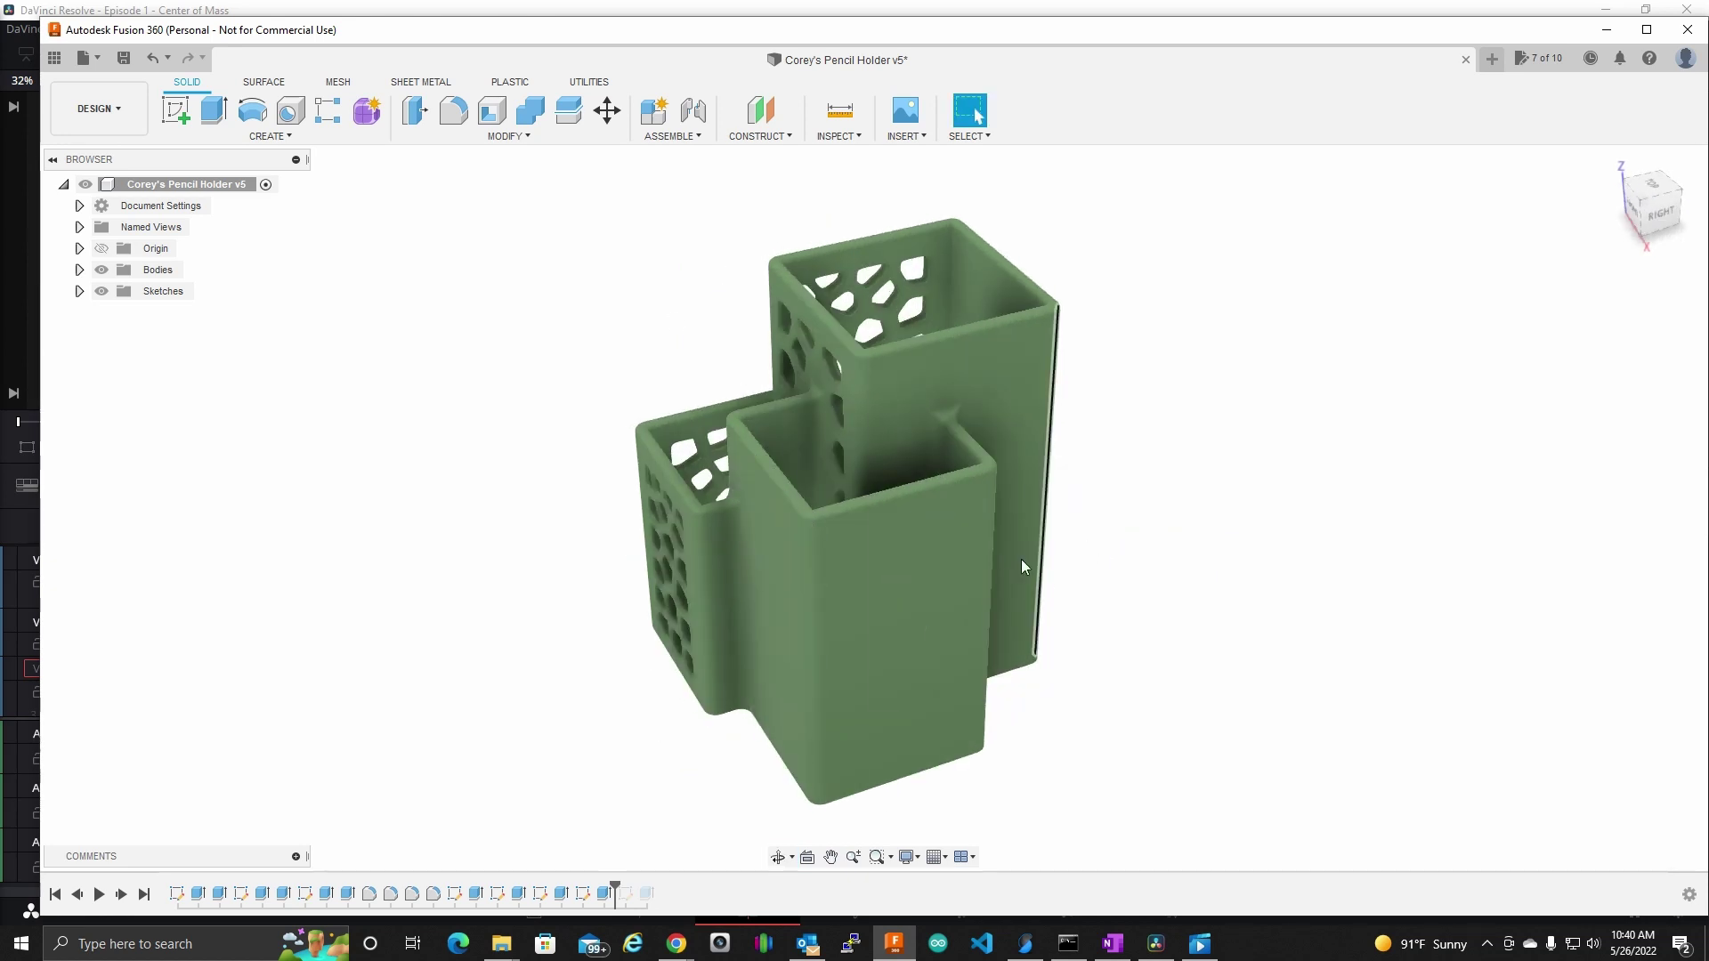
middle_click_drag(1137, 534, 1006, 526, "shift")
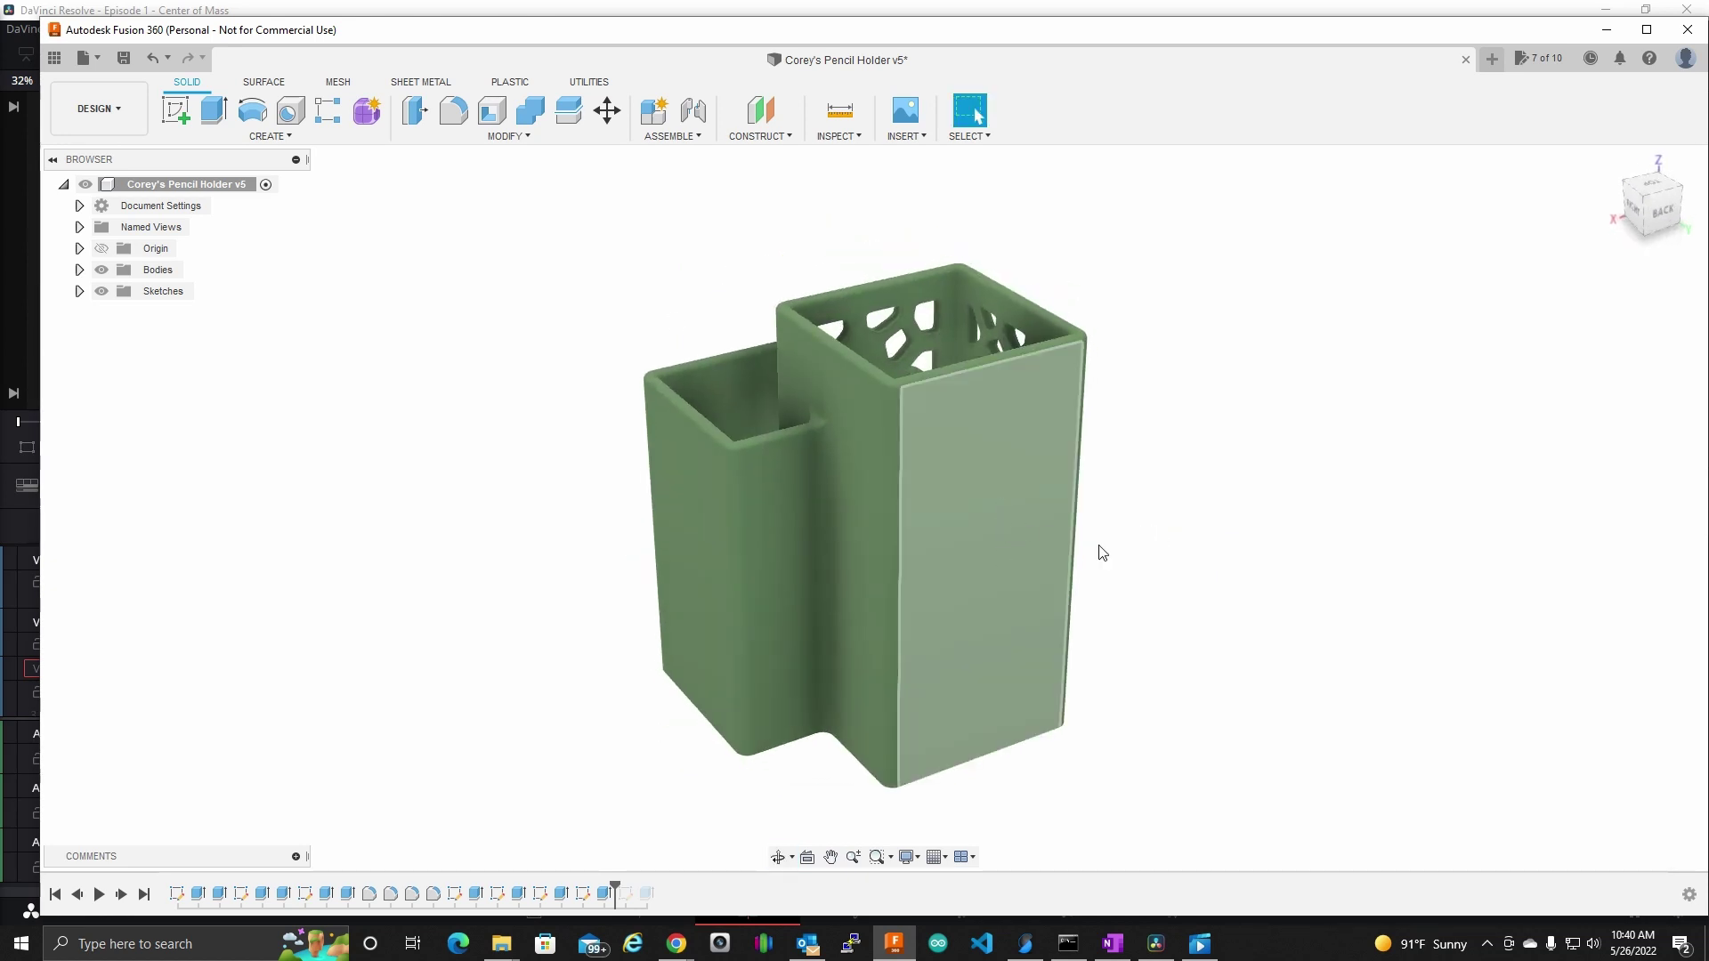
middle_click_drag(1102, 552, 853, 545, "shift")
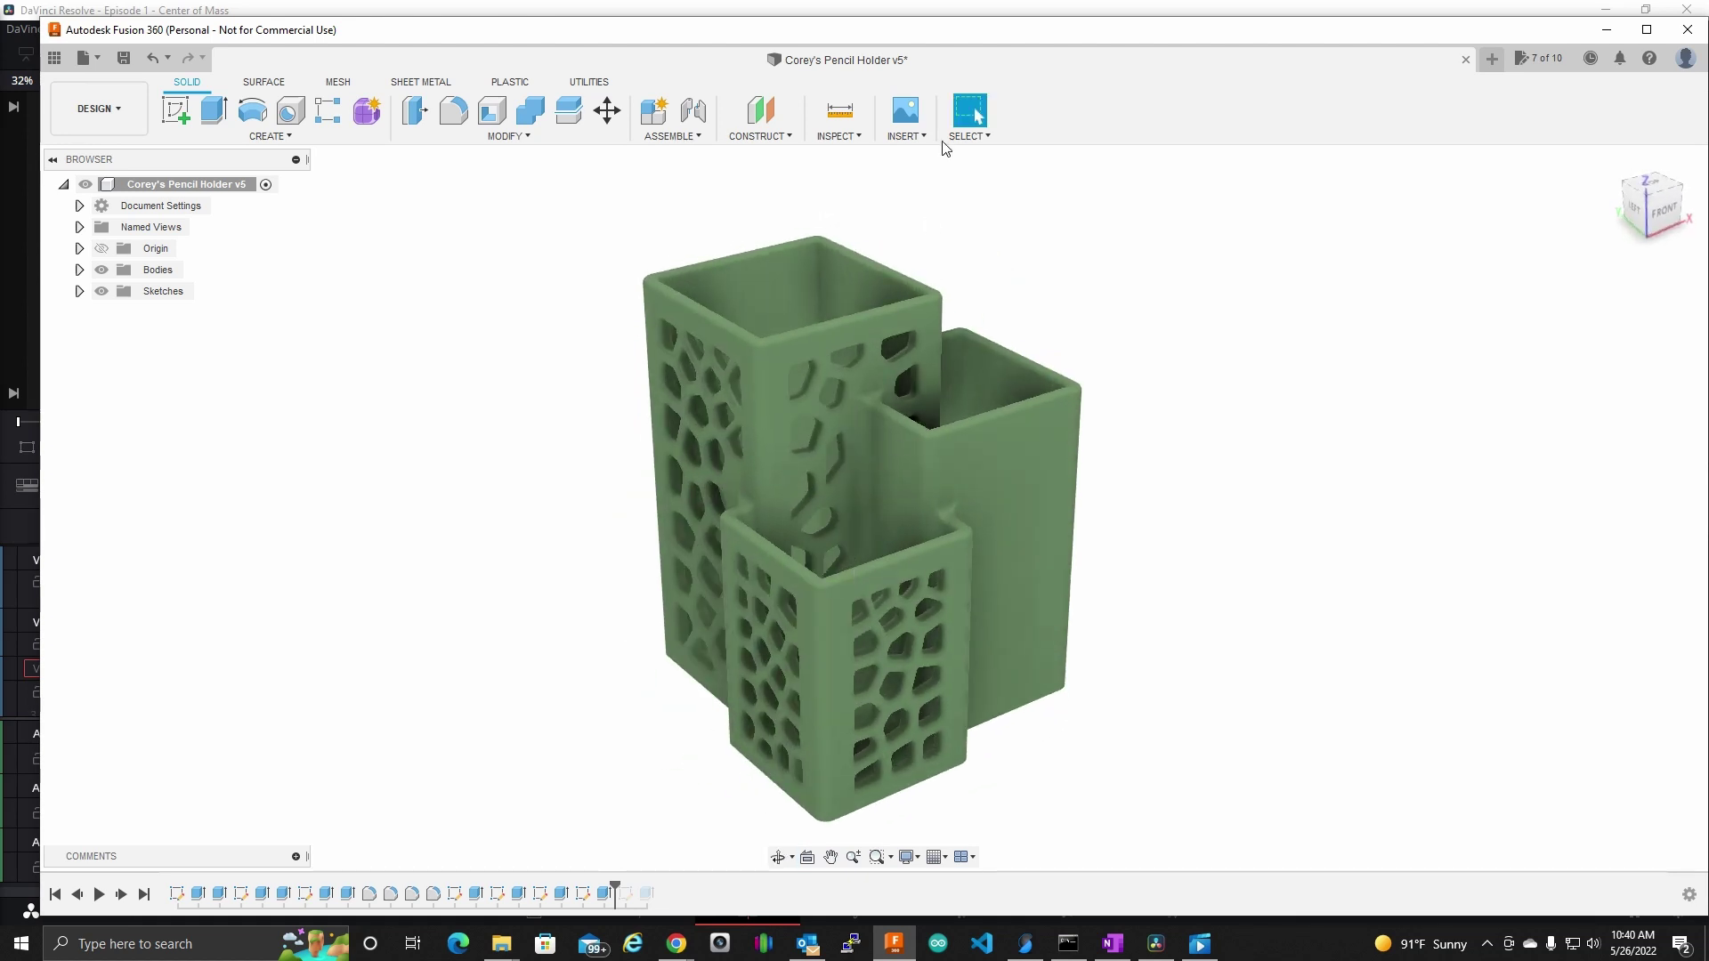
- Open pencil holder v1 from the Data Panel and orbit to view its cutouts on every wall
left_click(58, 61)
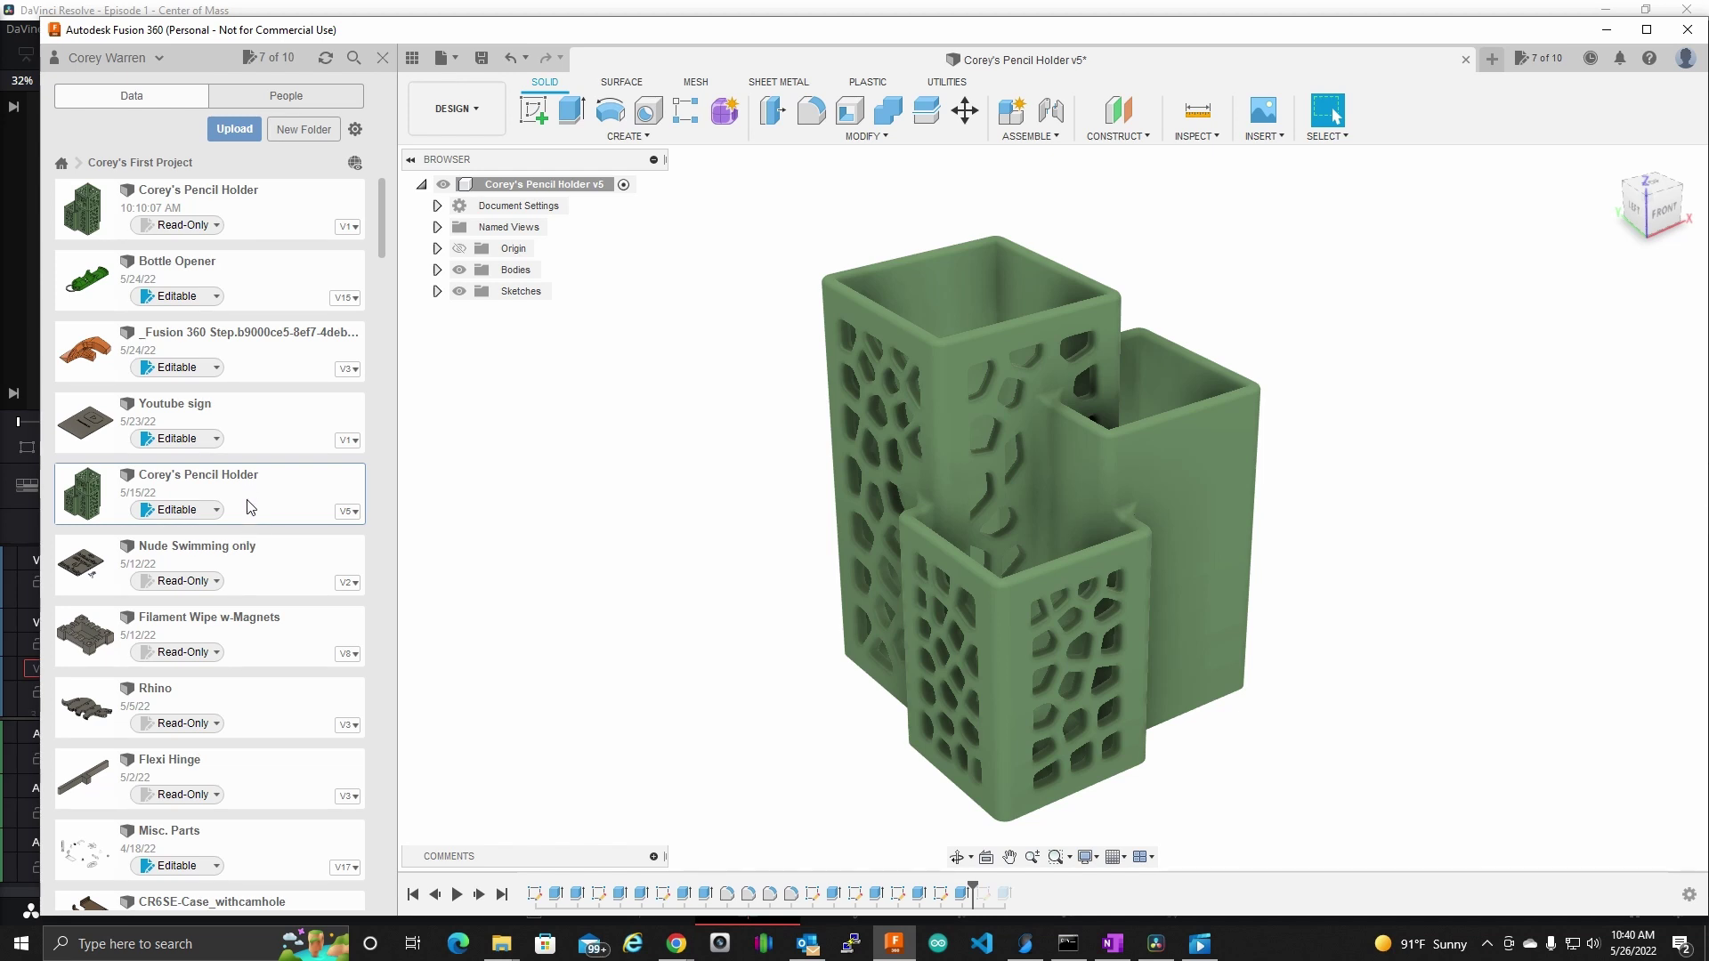
left_click(253, 226)
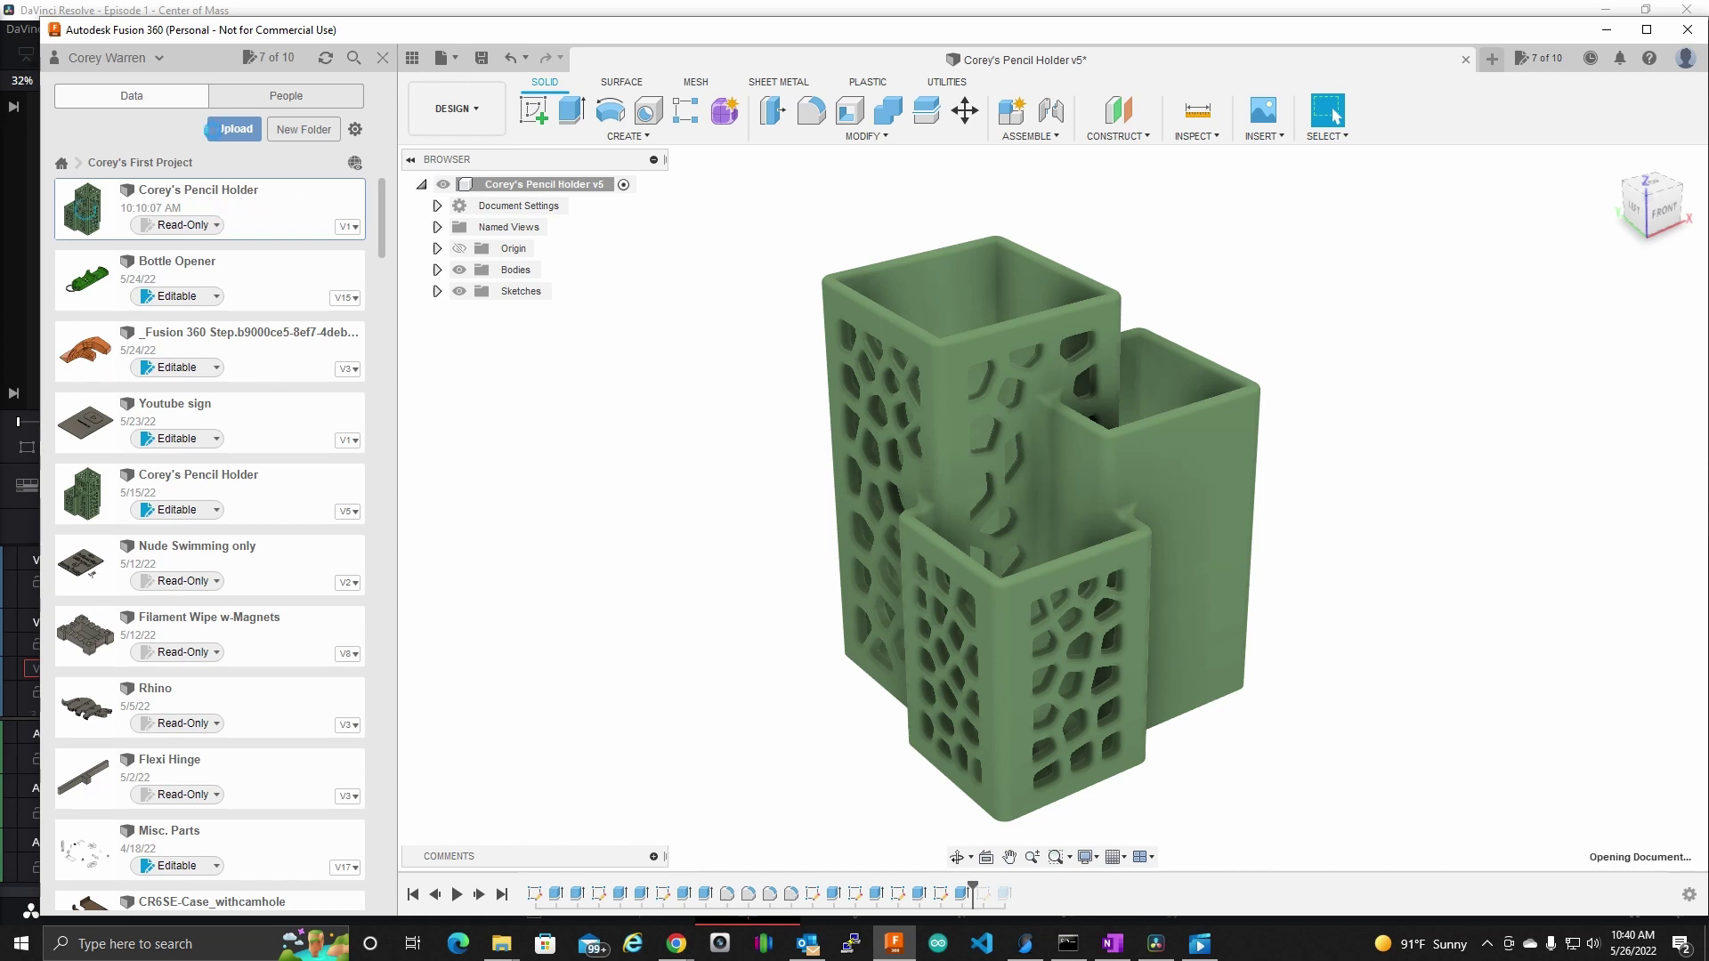
left_click(405, 63)
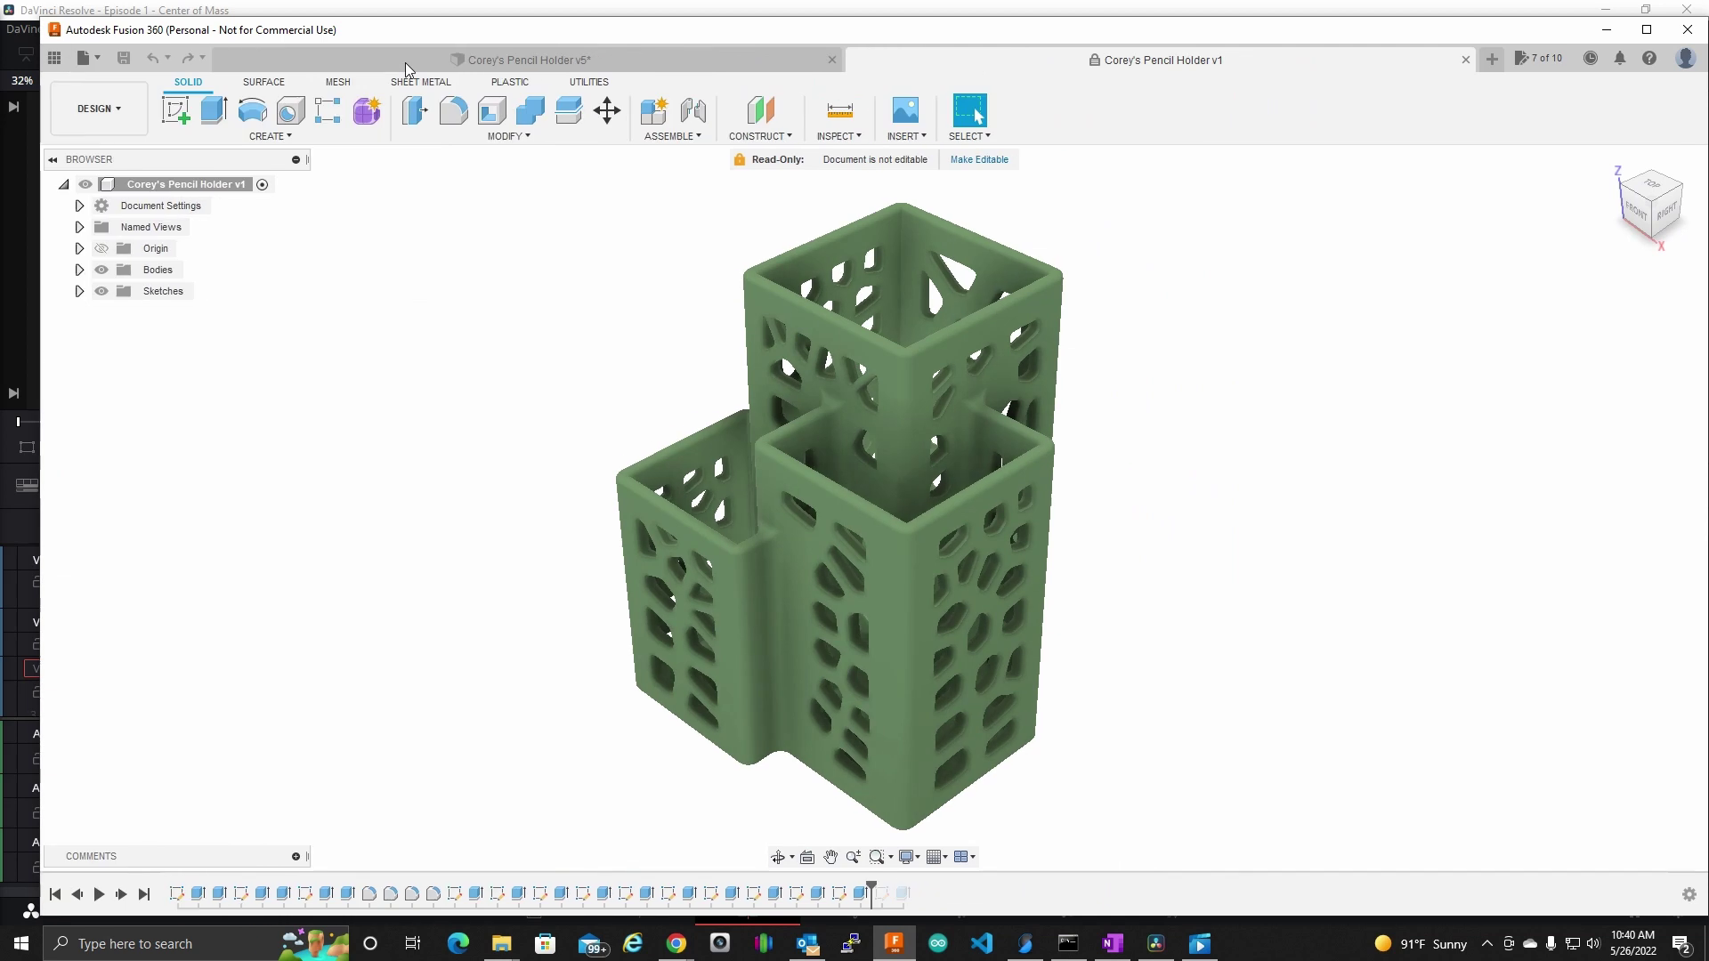
mouse_move(1130, 599)
middle_mouse_down("shift")
mouse_move(1225, 550)
mouse_move(1314, 581)
mouse_move(813, 571)
mouse_move(1175, 553)
mouse_move(1107, 563)
mouse_move(1172, 564)
mouse_move(1114, 564)
mouse_move(1152, 577)
mouse_move(1213, 534)
mouse_move(1156, 576)
mouse_move(1204, 573)
middle_mouse_up("shift")
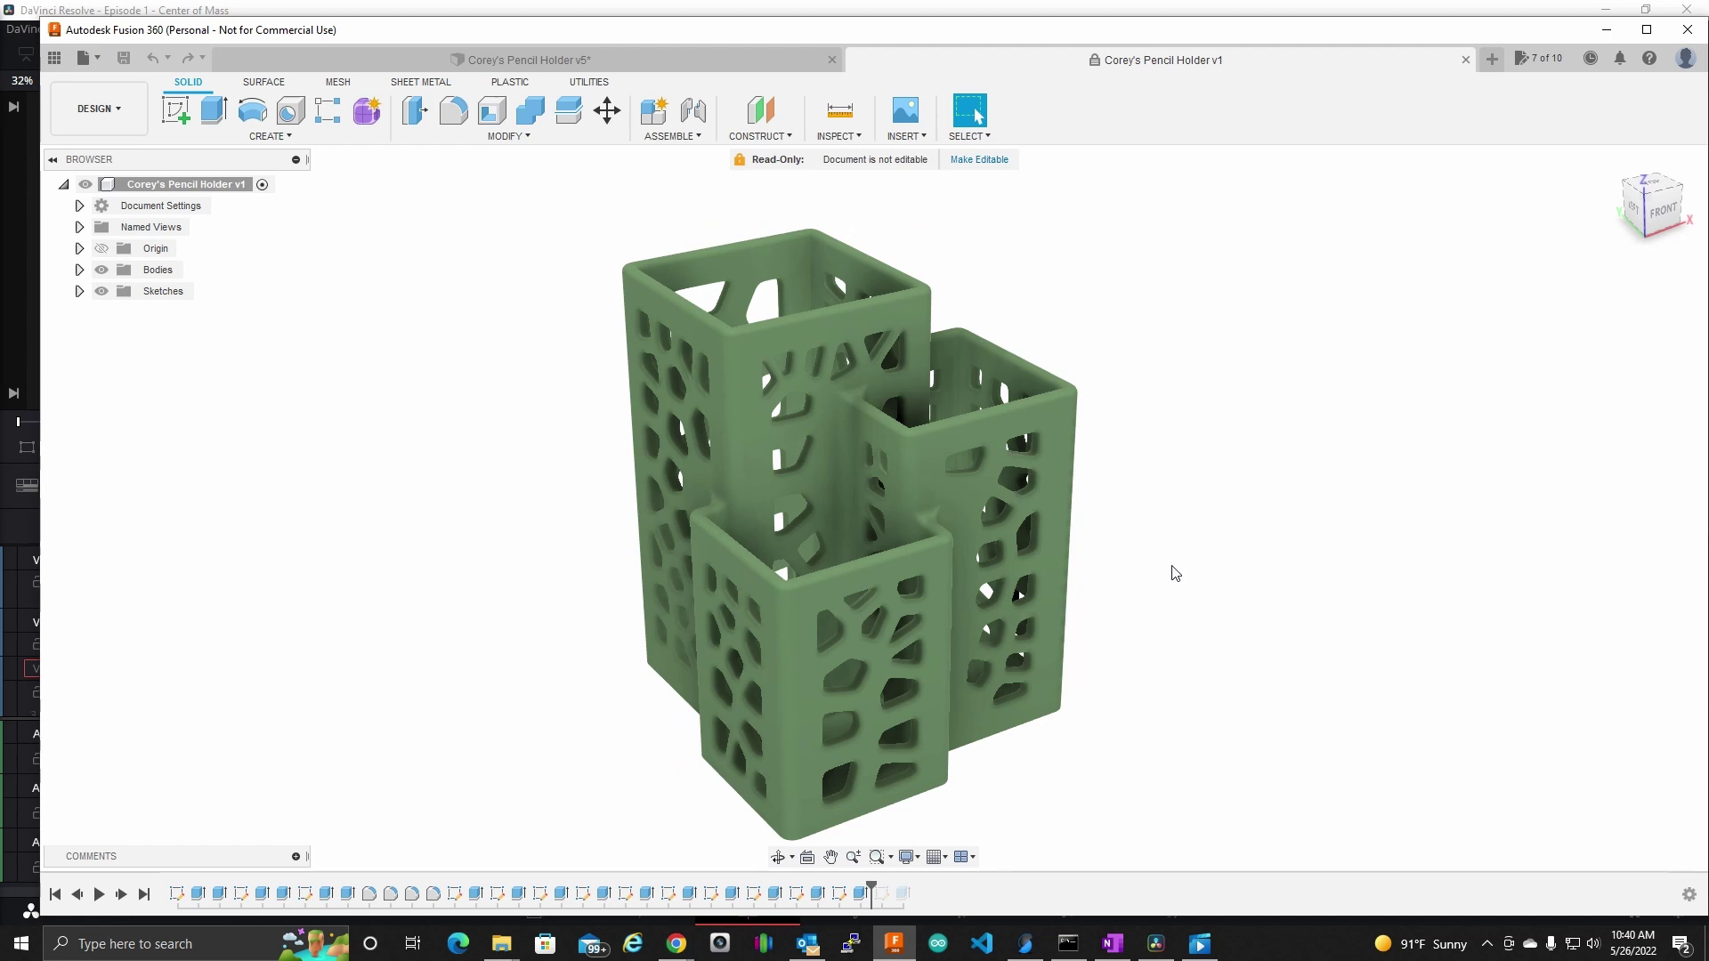